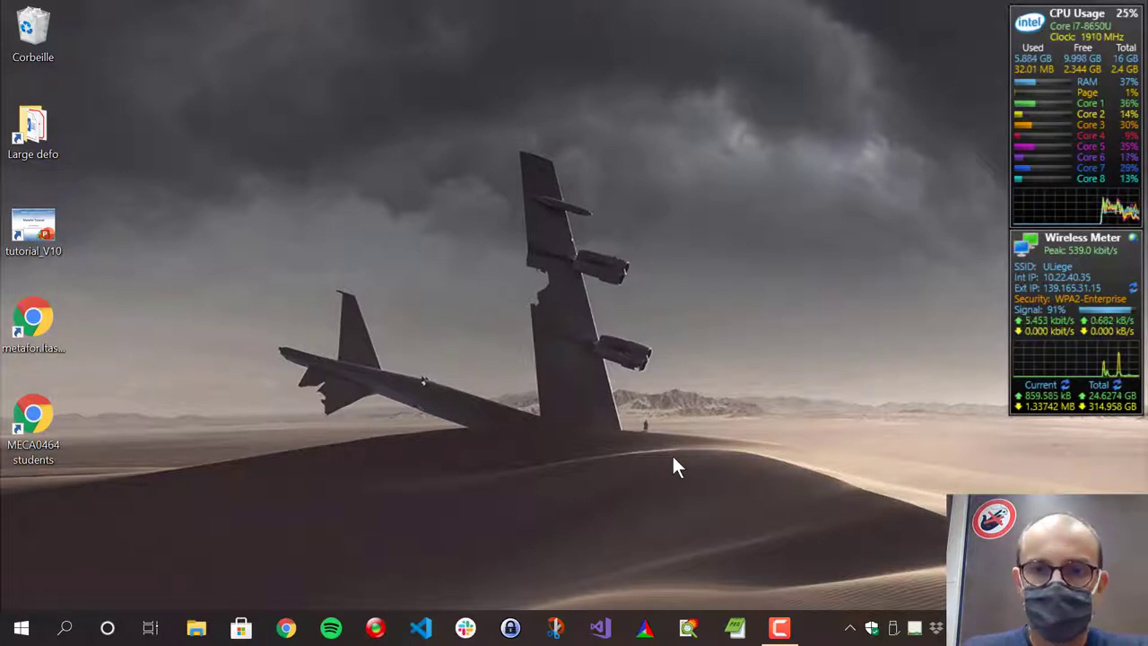
Open the tutorial_V10 presentation, then launch Chrome maximised and open the Metafor wiki bookmark.
double_click(33, 228)
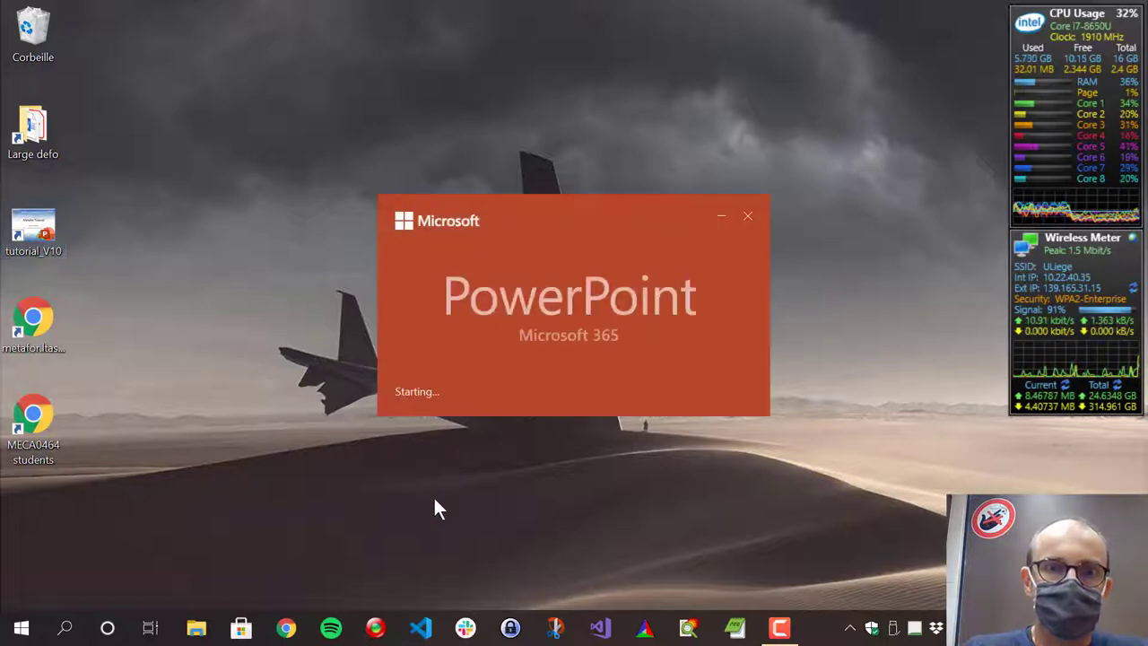
click(286, 627)
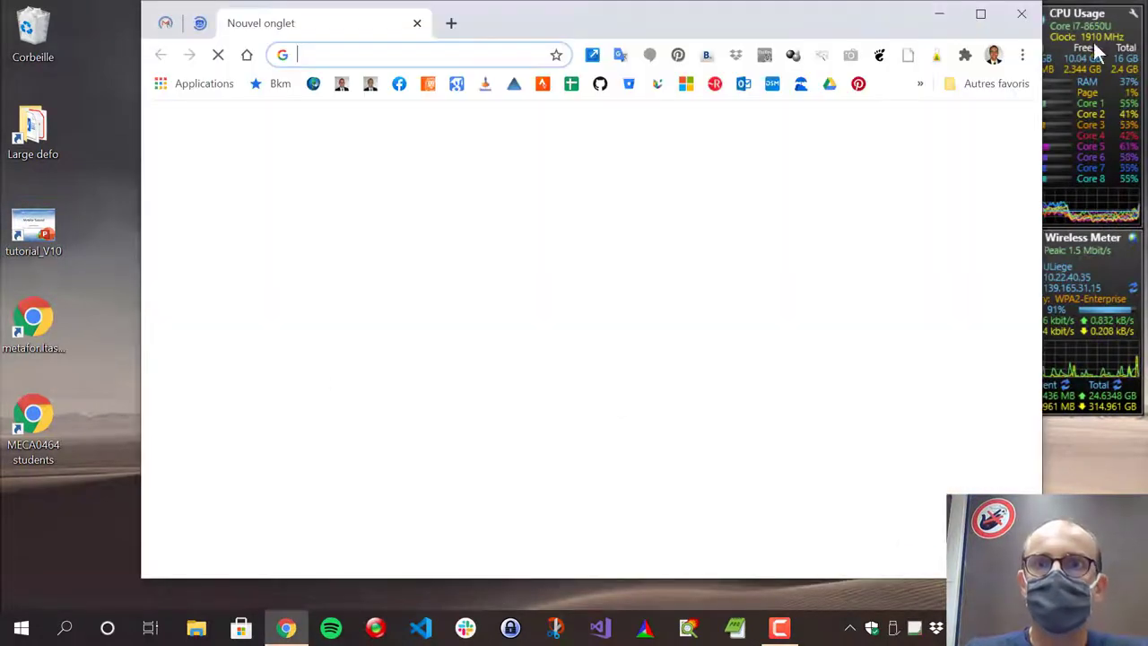
click(982, 13)
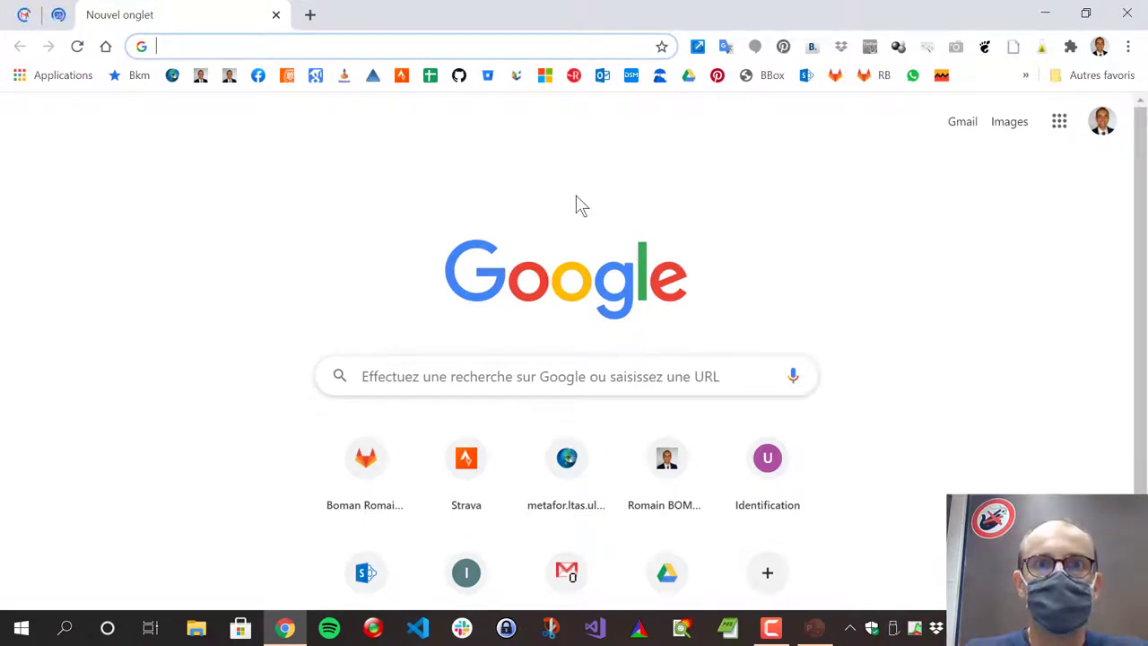
click(173, 76)
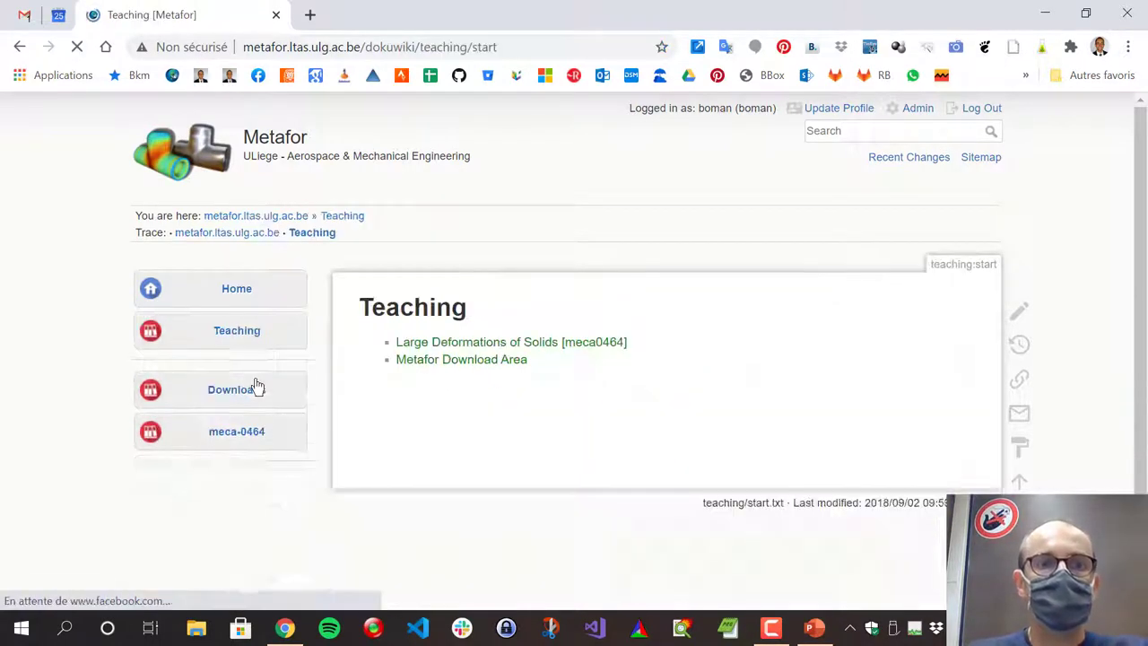
Open the meca0464 course page, then search 'metafor finite element' in a new tab and open the Metafor site.
click(573, 349)
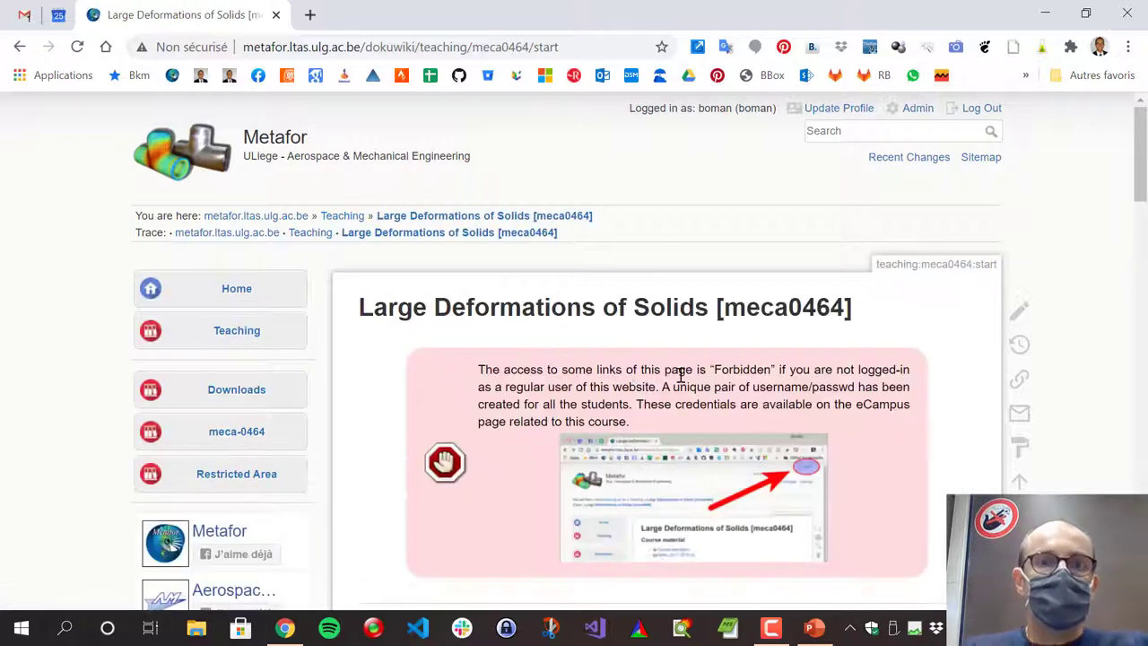
scroll(899, 355, down, 1)
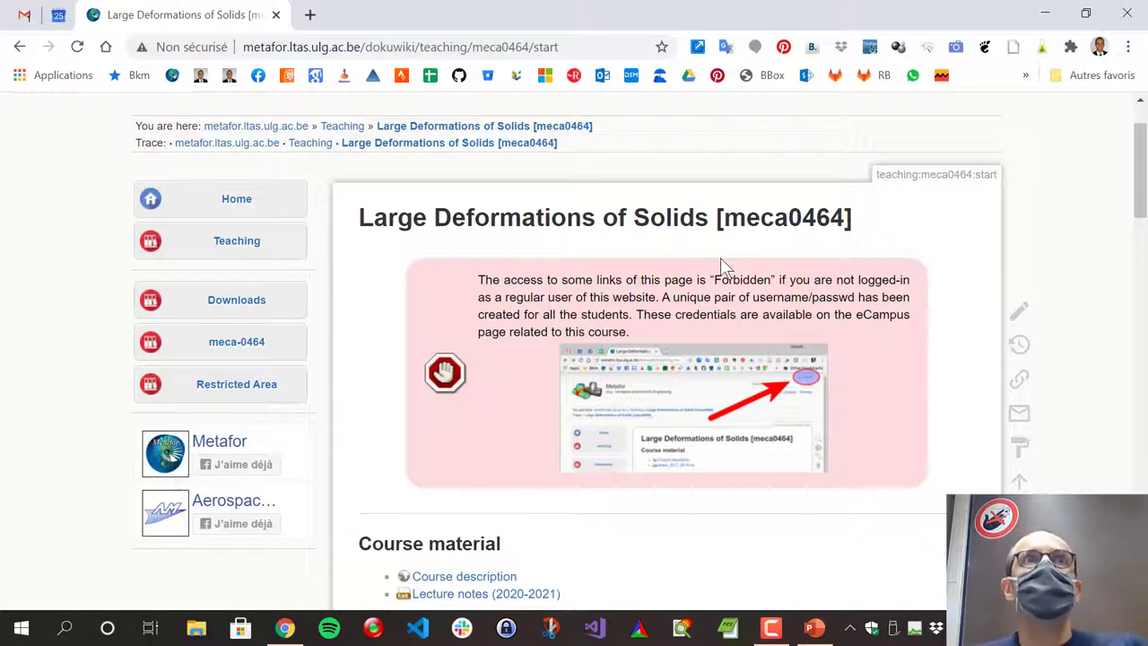
click(309, 14)
click(384, 47)
text(m)
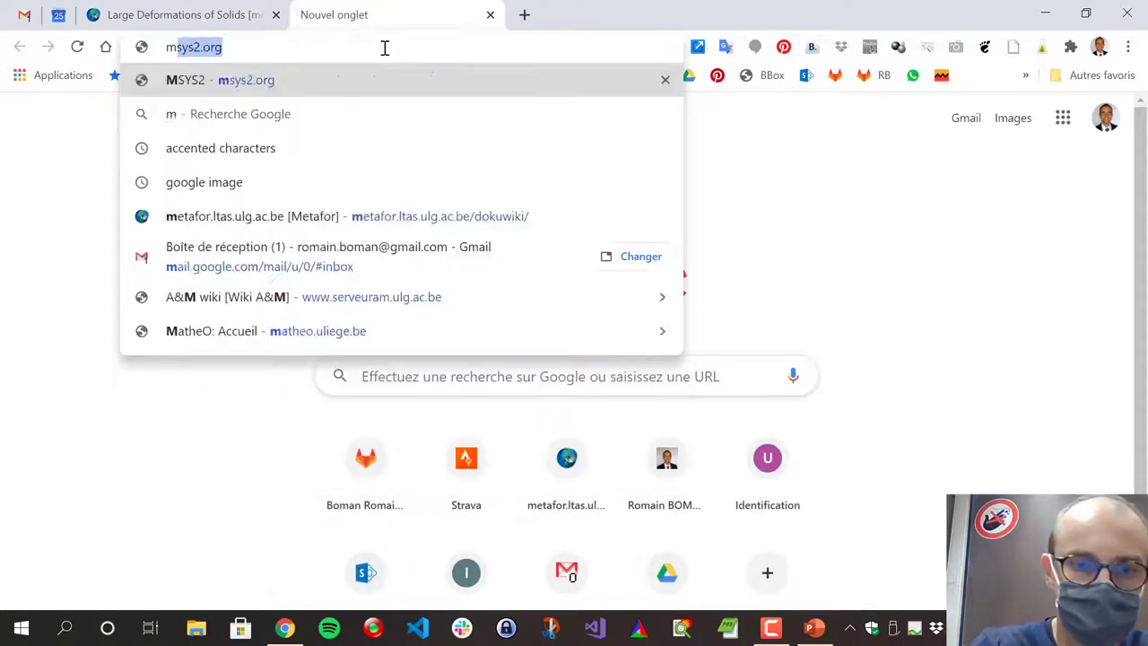
text(etafor finite e)
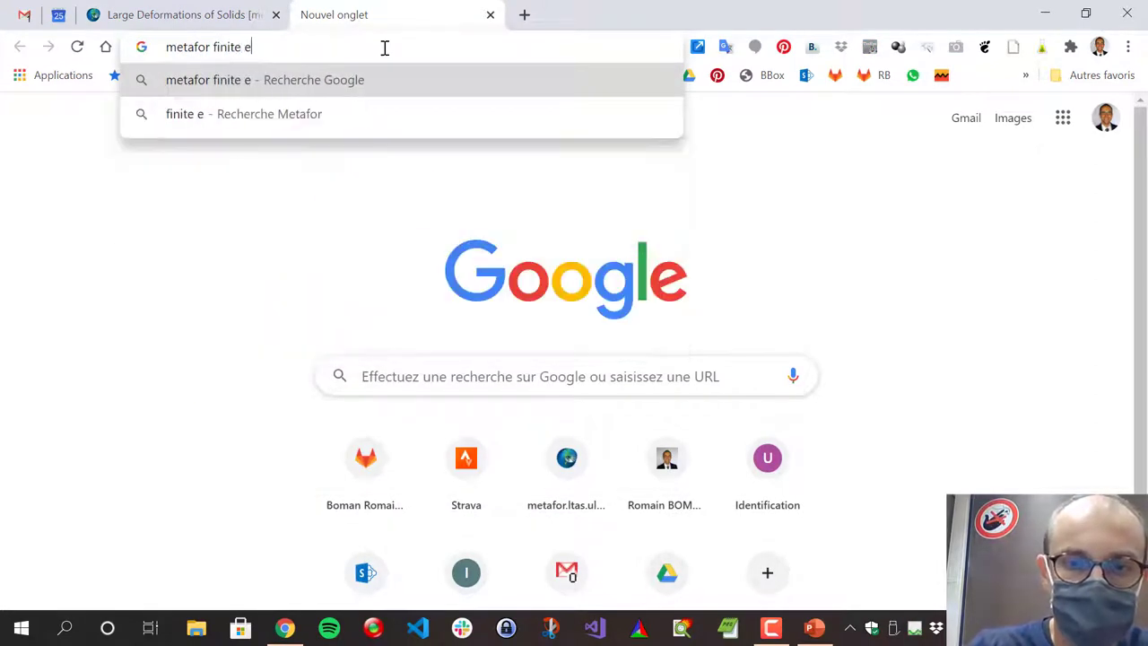
text(lement)
key(Return)
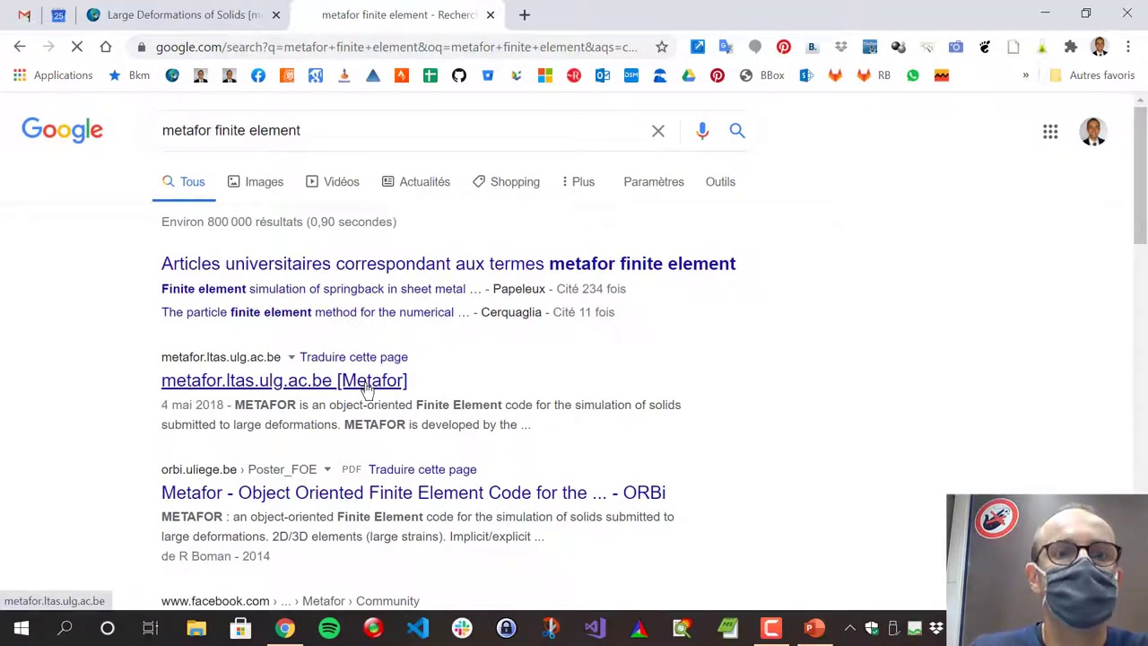
click(366, 386)
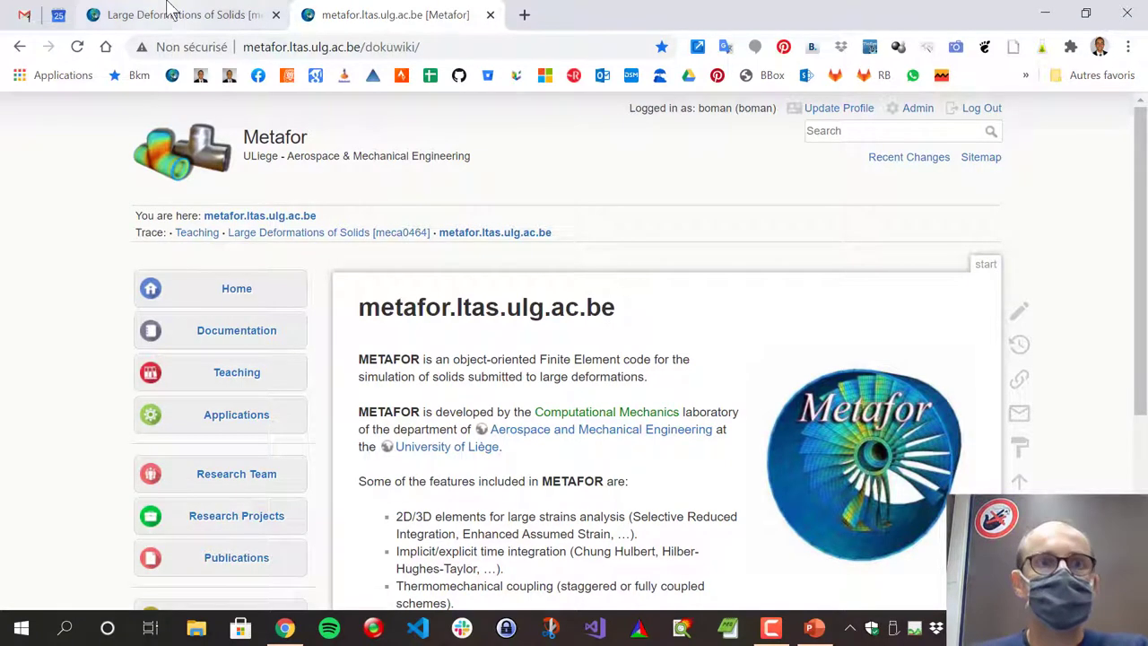
Return to the course tab and open the Metafor Download Area.
click(174, 27)
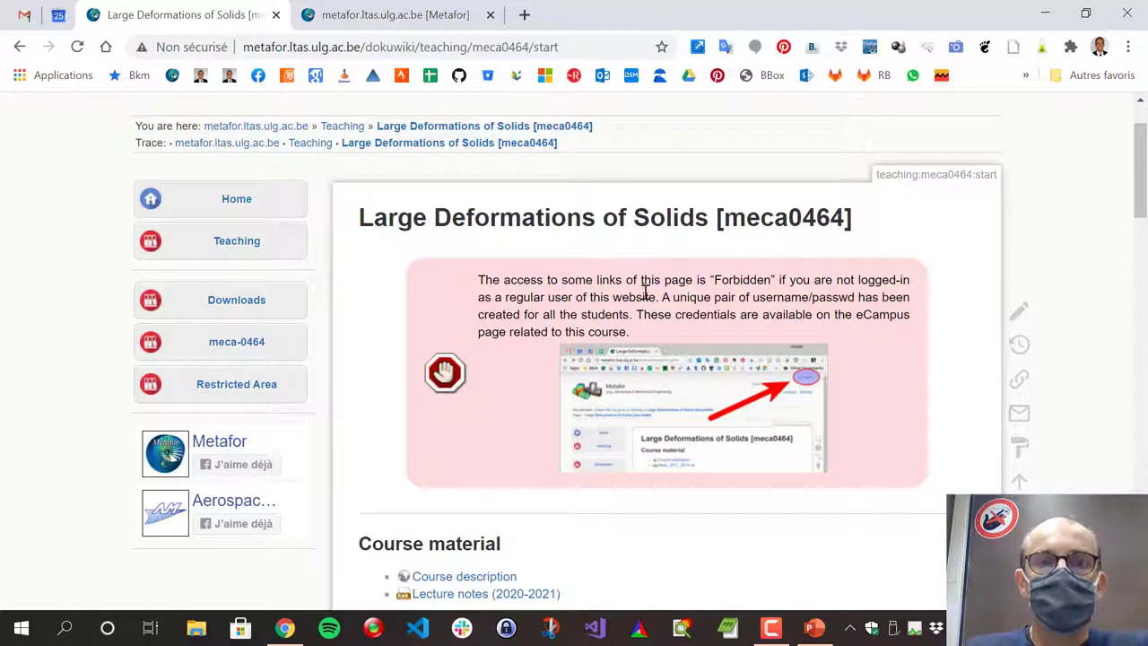
scroll(644, 293, down, 2)
scroll(646, 294, up, 2)
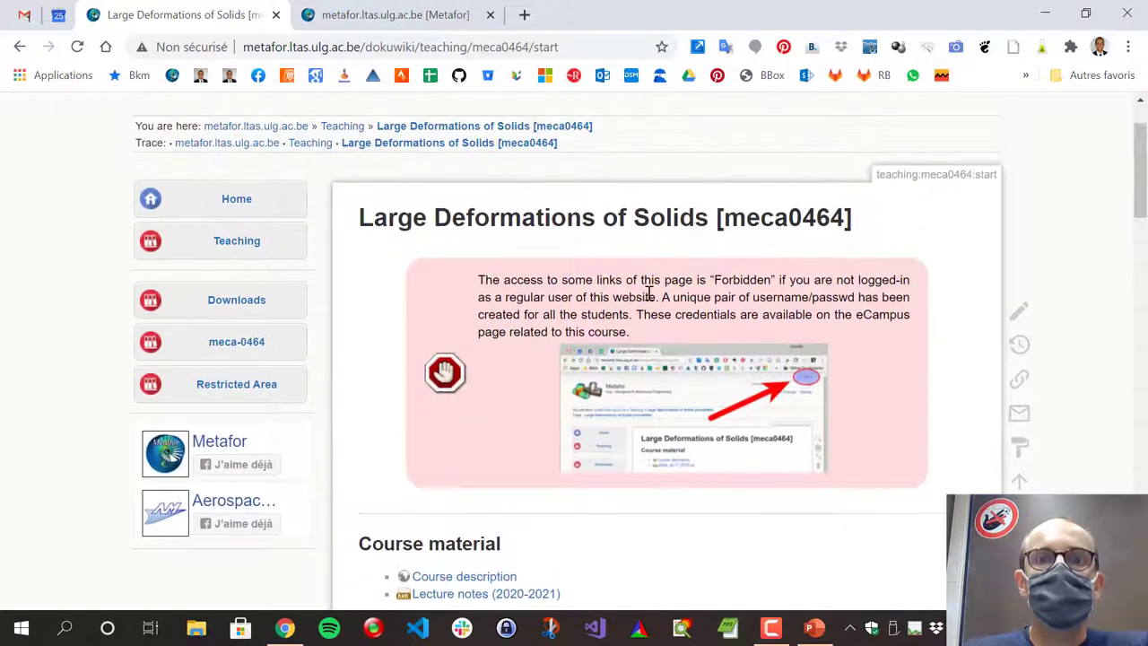
scroll(651, 318, down, 2)
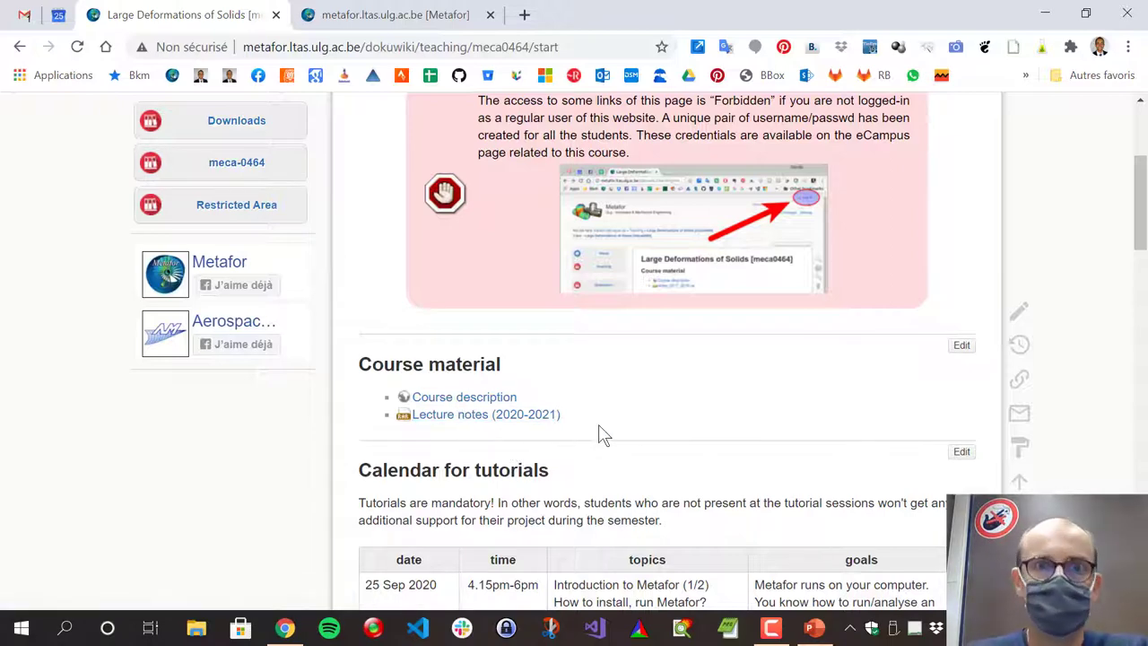
scroll(602, 433, down, 1)
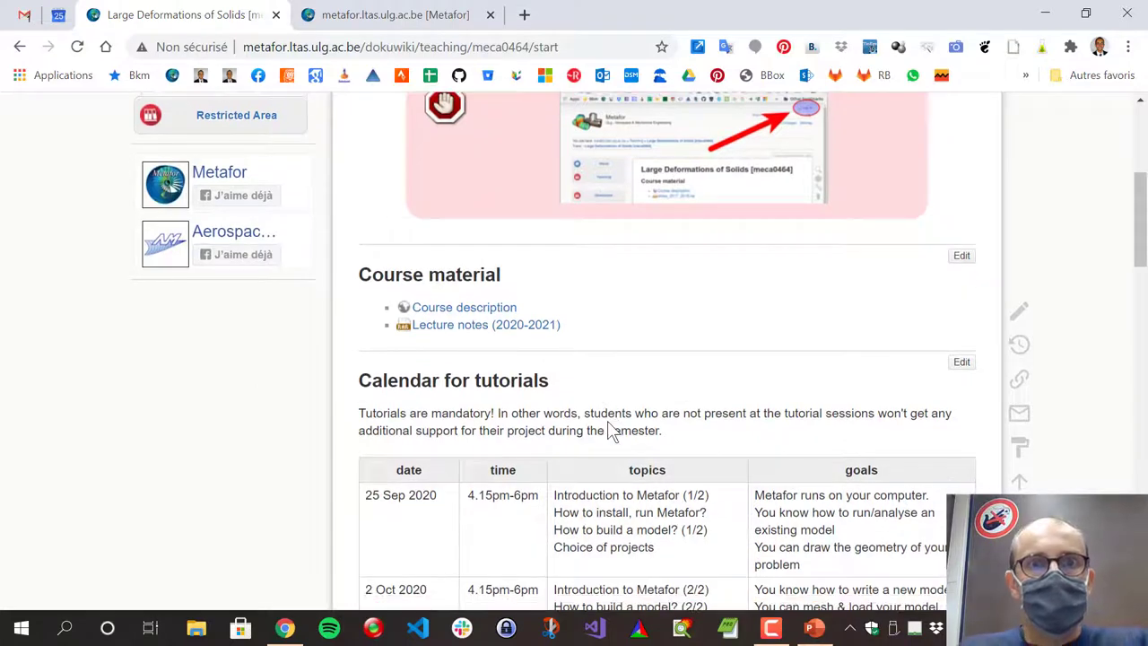
scroll(620, 341, down, 1)
scroll(623, 341, up, 4)
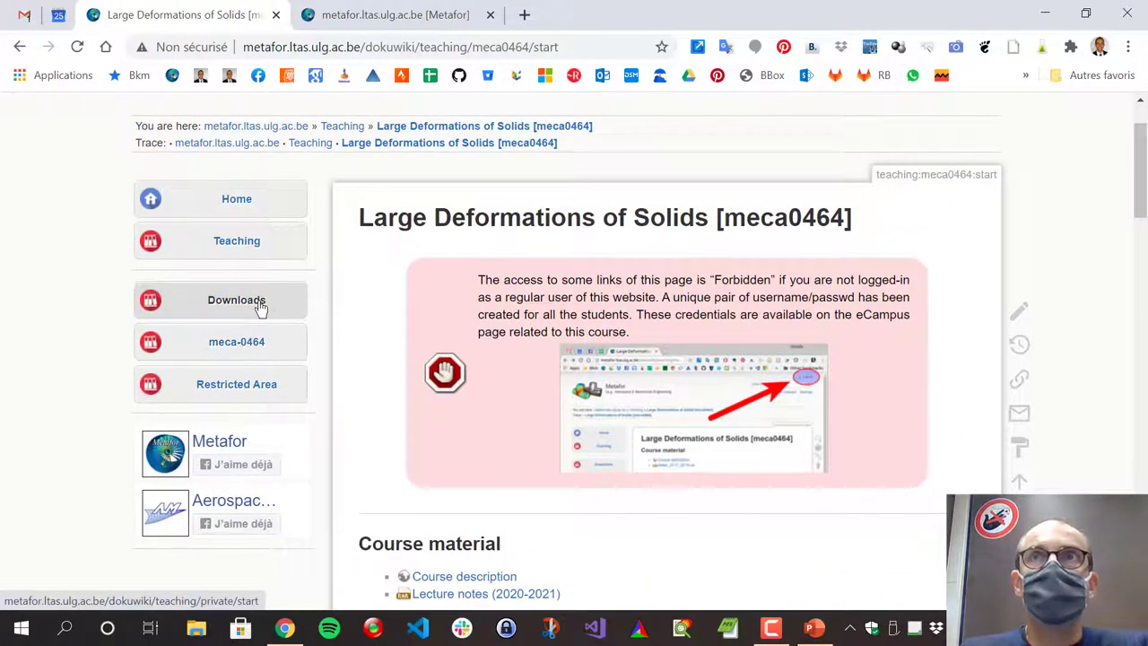
click(256, 306)
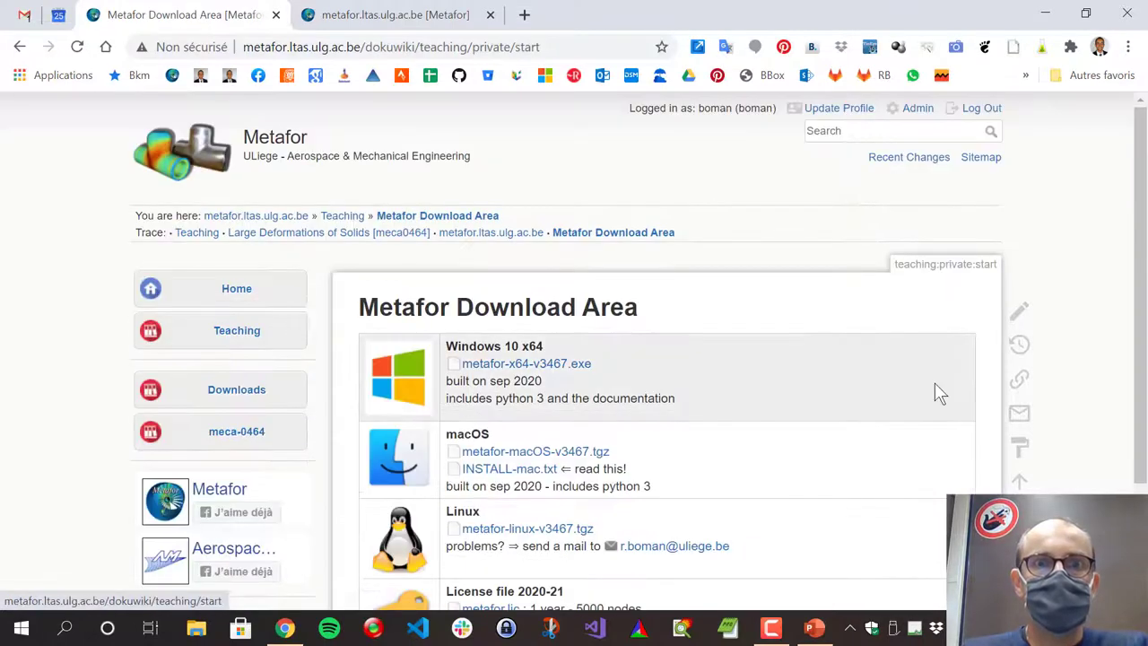
Start downloading the Metafor-x64-v3467.exe Windows installer from its own tab.
scroll(936, 385, down, 1)
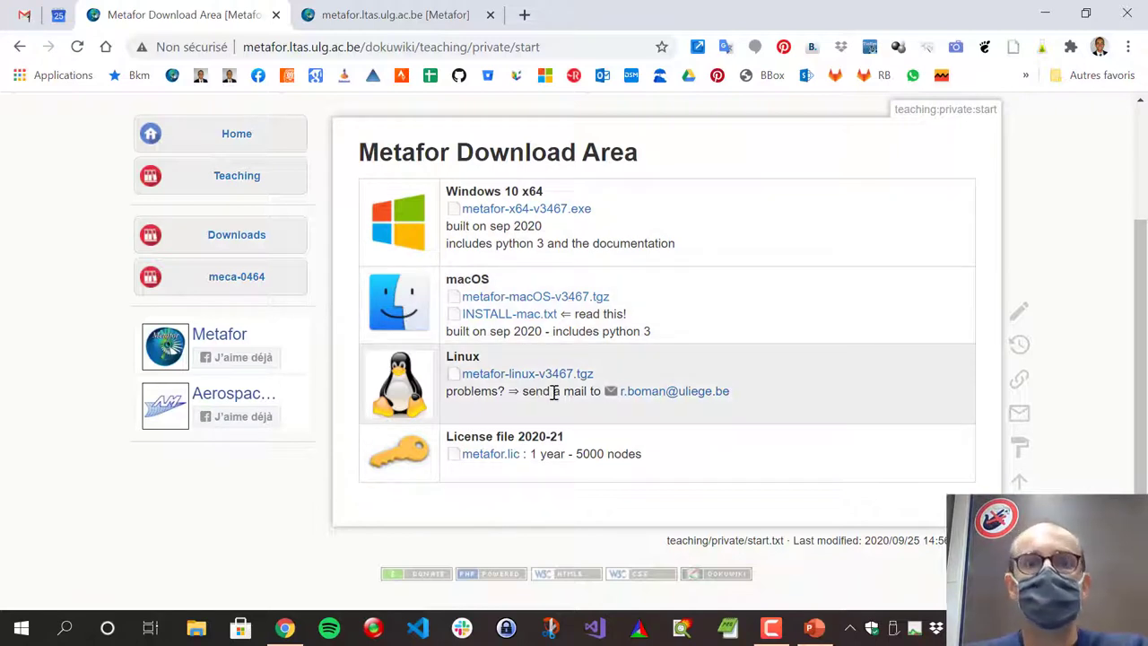
middle_click(535, 213)
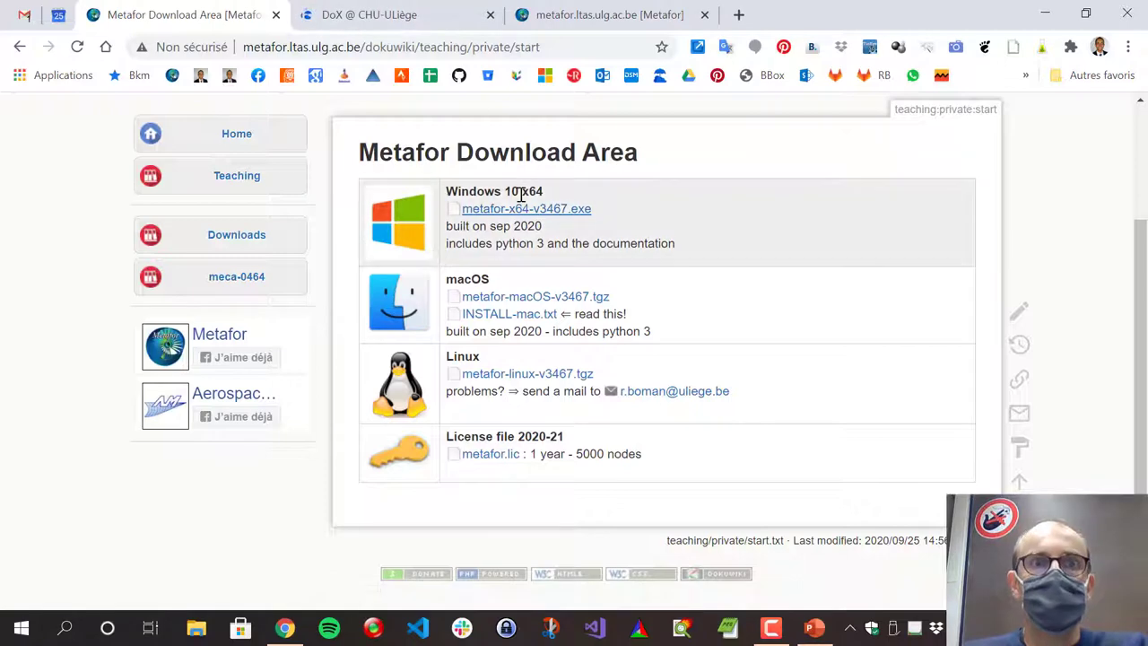
click(428, 17)
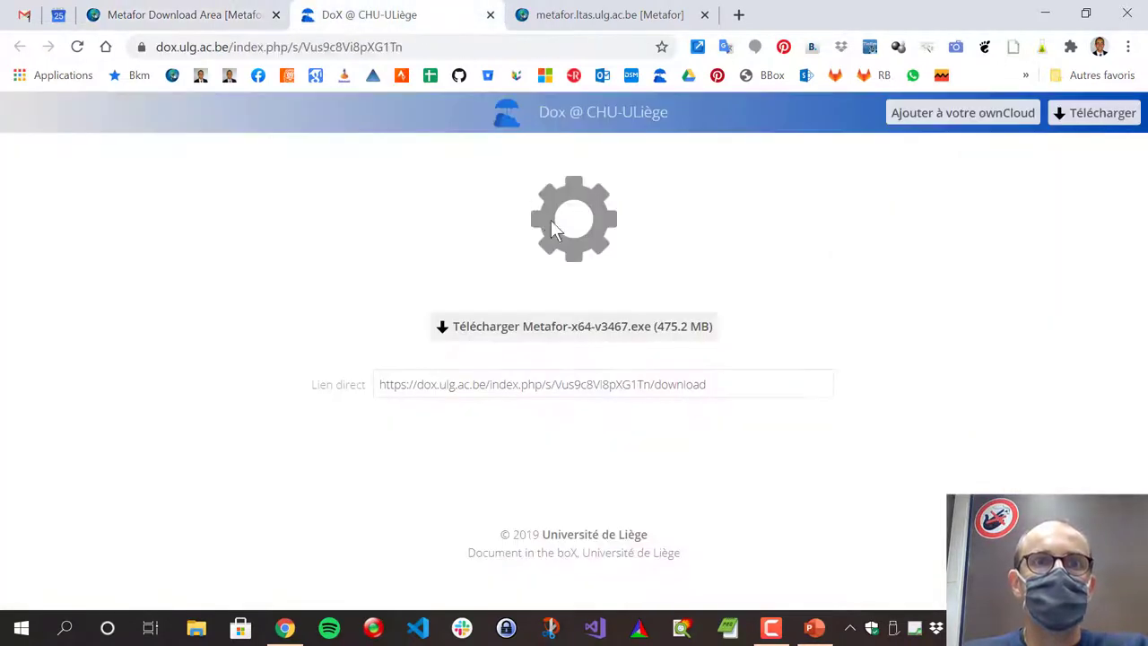
click(558, 328)
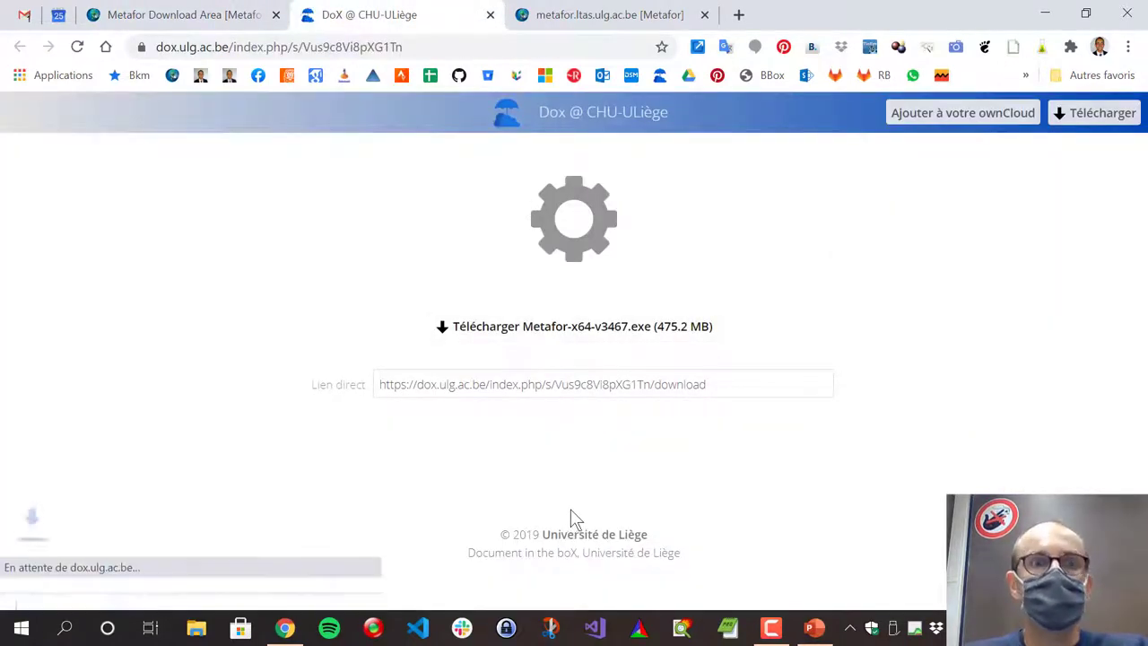
Download the metafor.lic licence file from the Download Area.
click(814, 627)
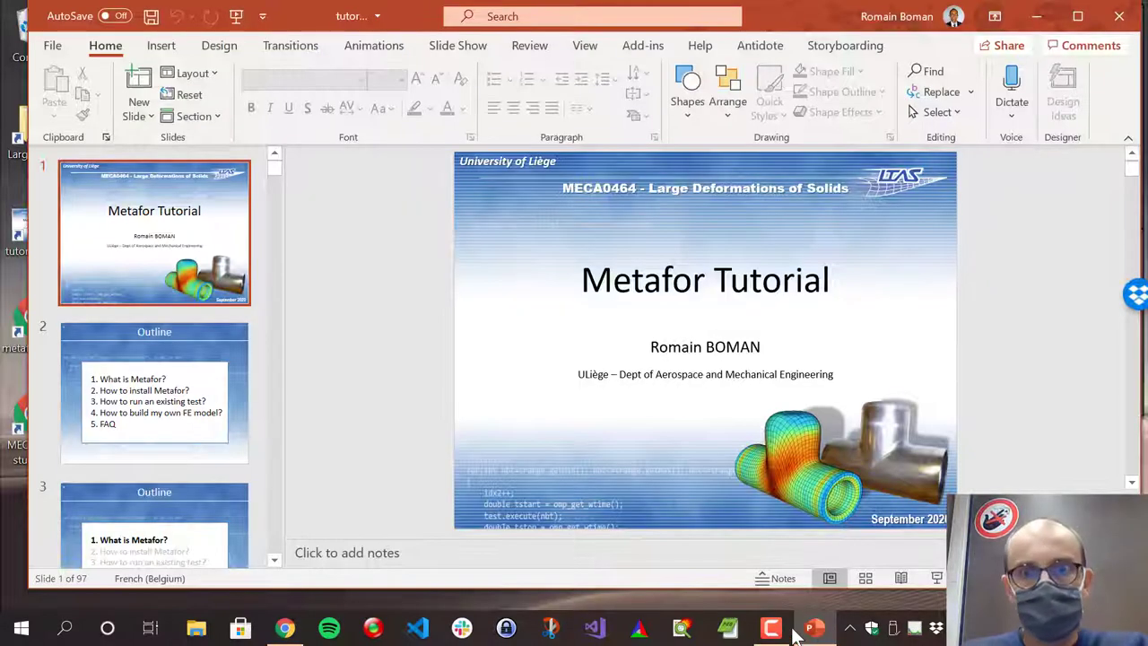
click(285, 630)
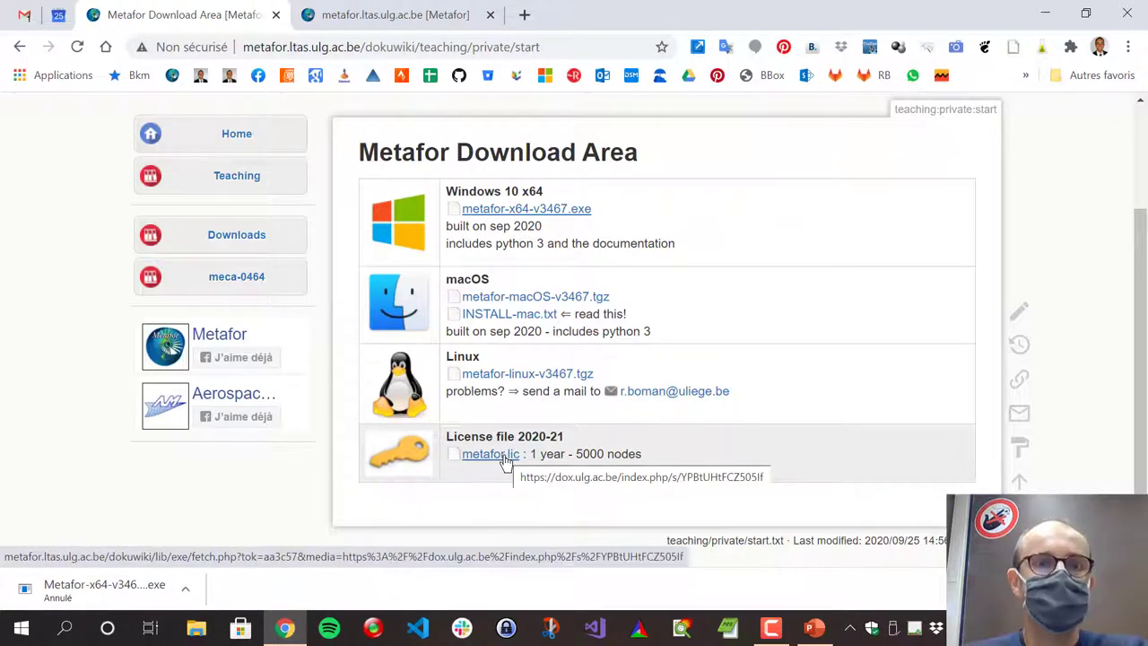
click(504, 454)
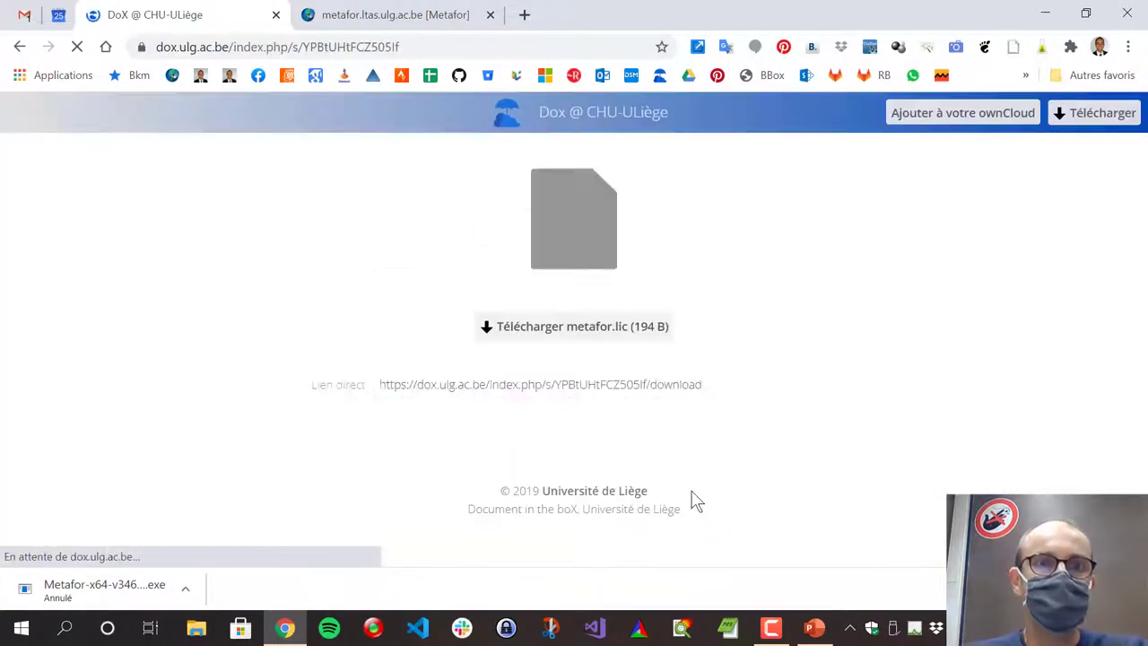
click(636, 330)
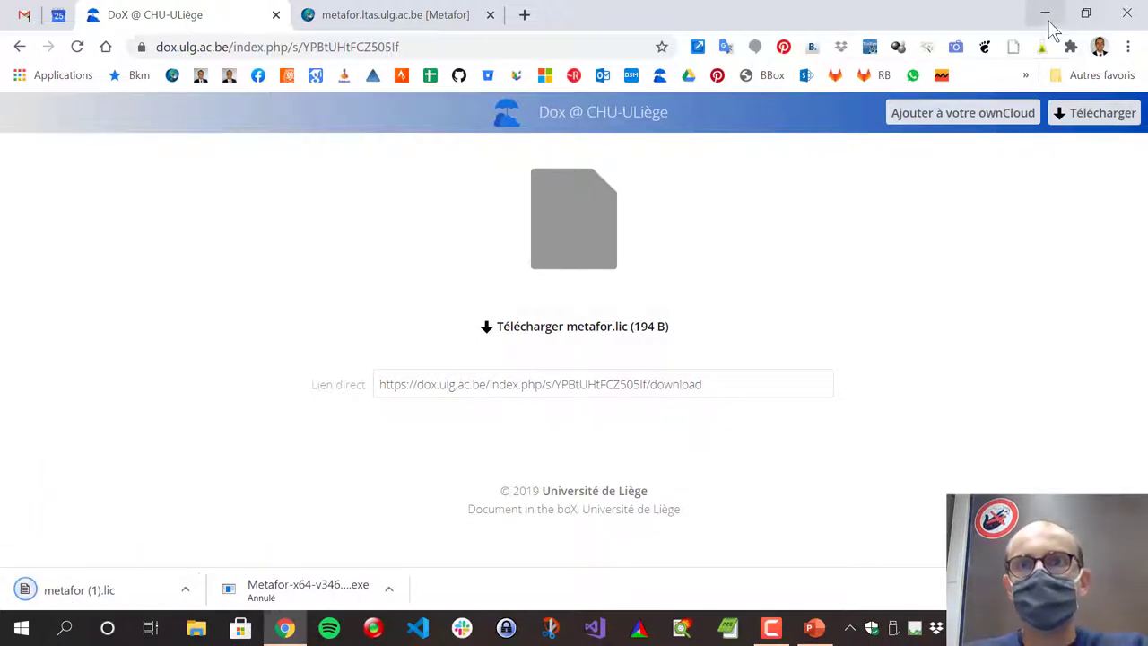
Minimise Chrome and the presentation to reveal the desktop.
click(1045, 13)
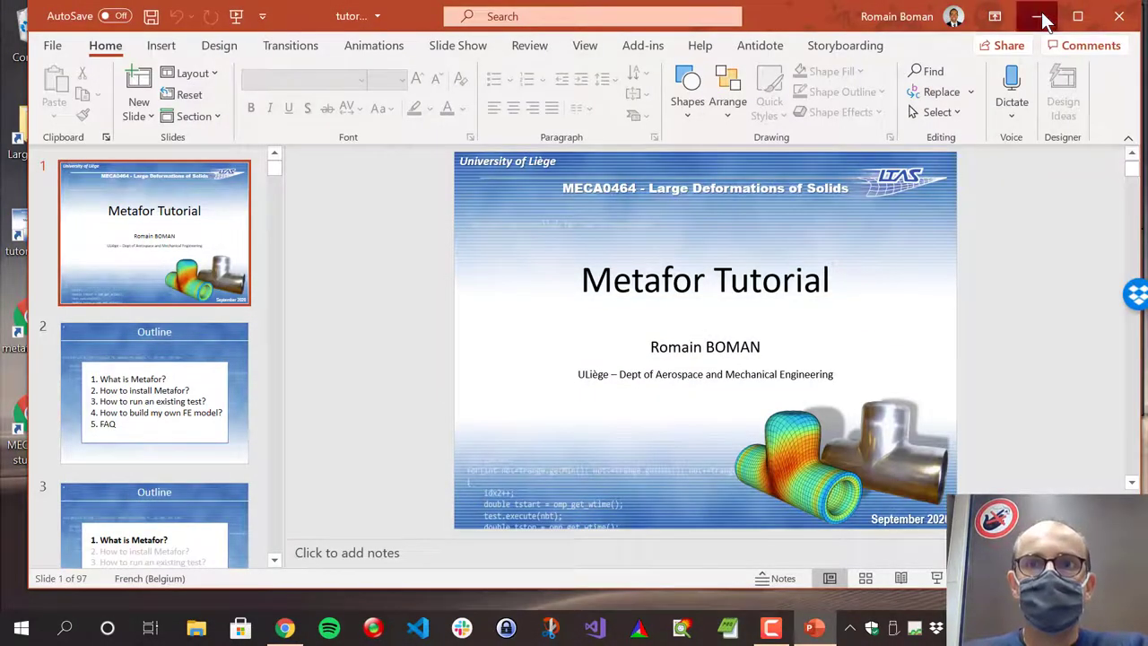
click(1036, 16)
click(22, 628)
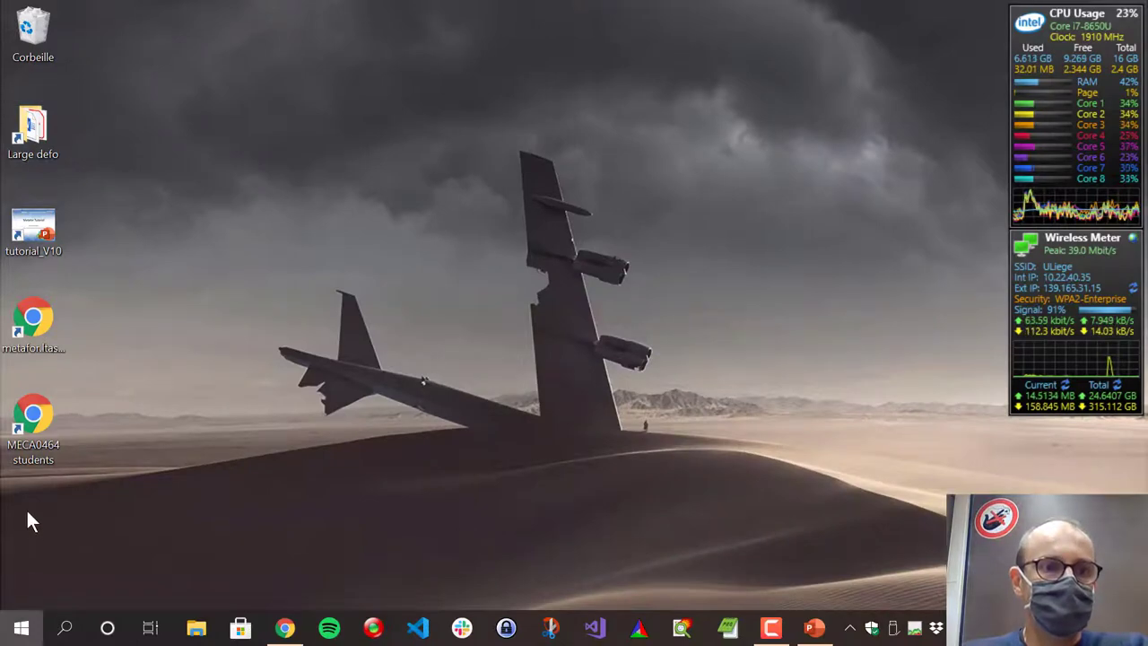
Launch Metafor-x64-v3467.exe from the Téléchargements folder, then return to Chrome's course page.
click(58, 464)
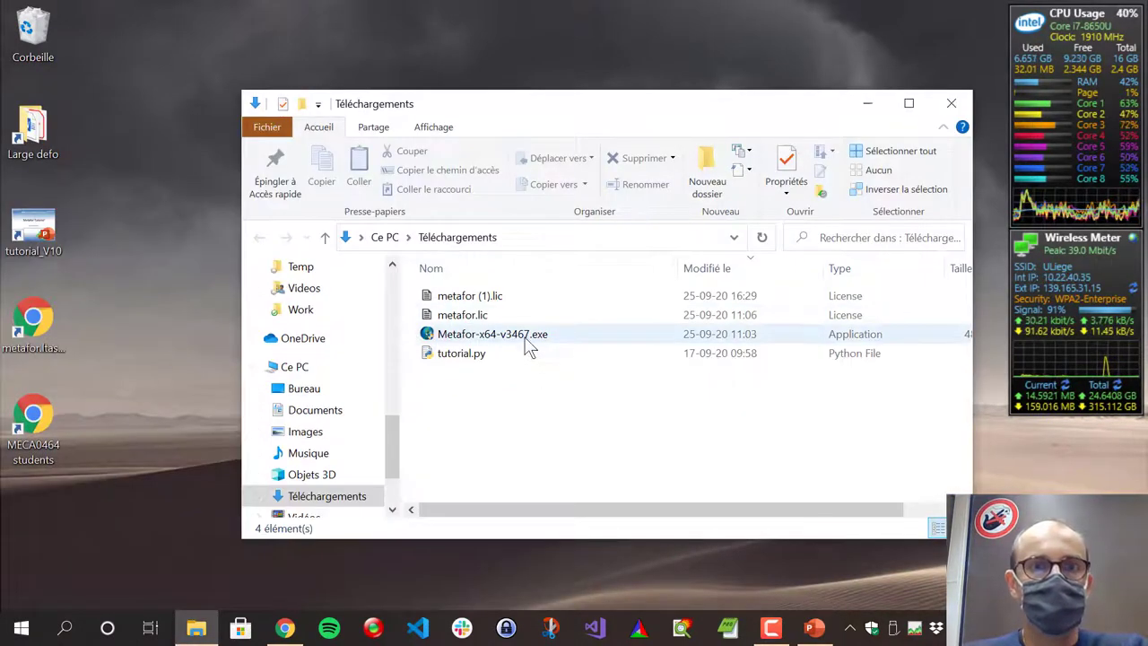
double_click(527, 339)
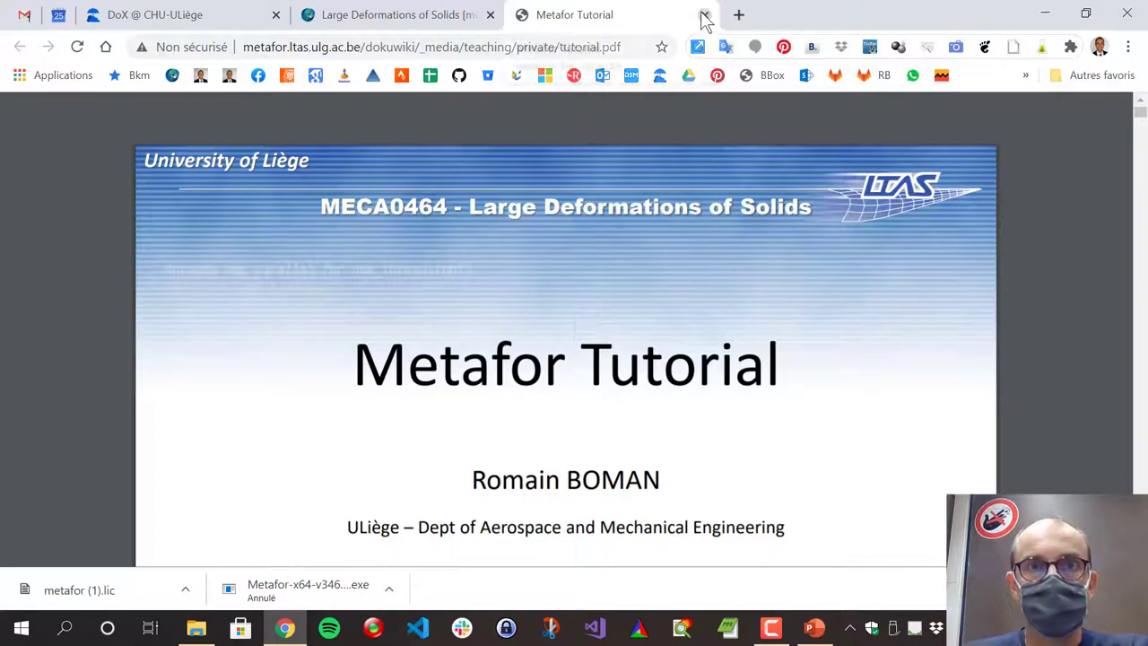
click(704, 16)
scroll(681, 250, up, 4)
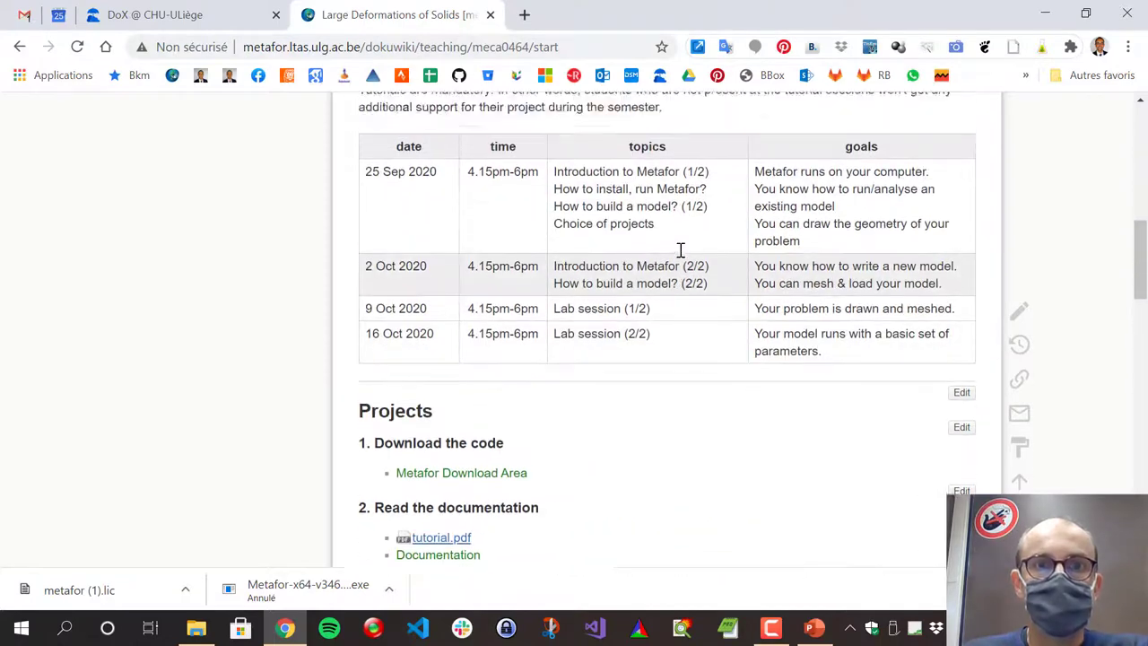
Scroll through the meca0464 course calendar, projects and tools, then minimise Chrome.
scroll(680, 255, up, 3)
scroll(679, 257, down, 4)
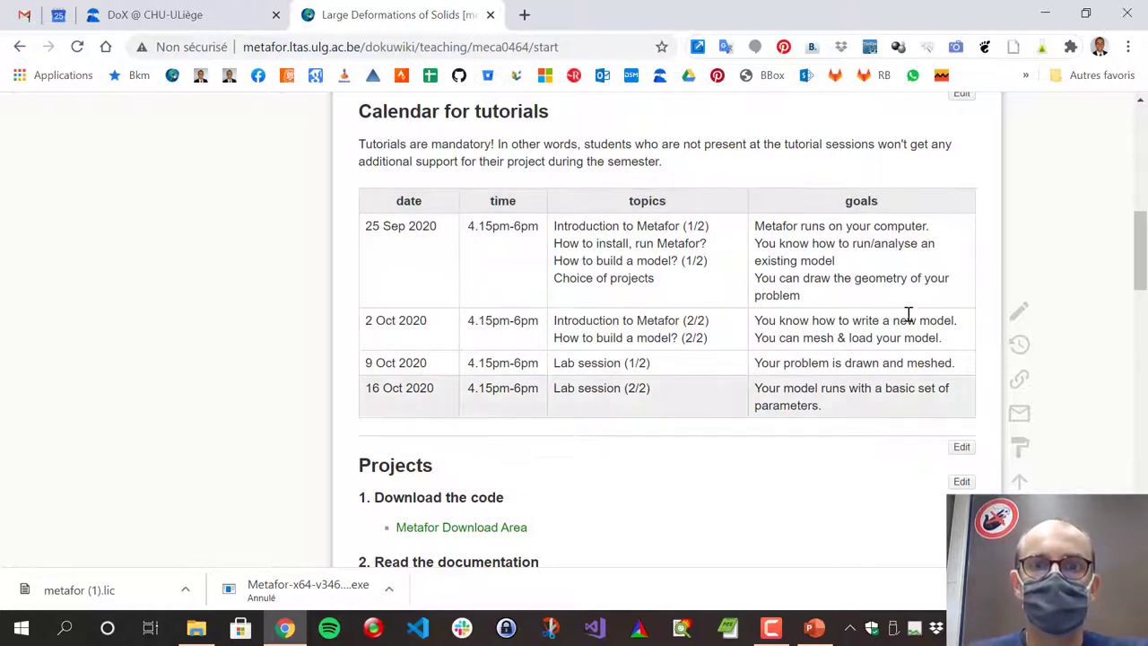
scroll(717, 453, down, 2)
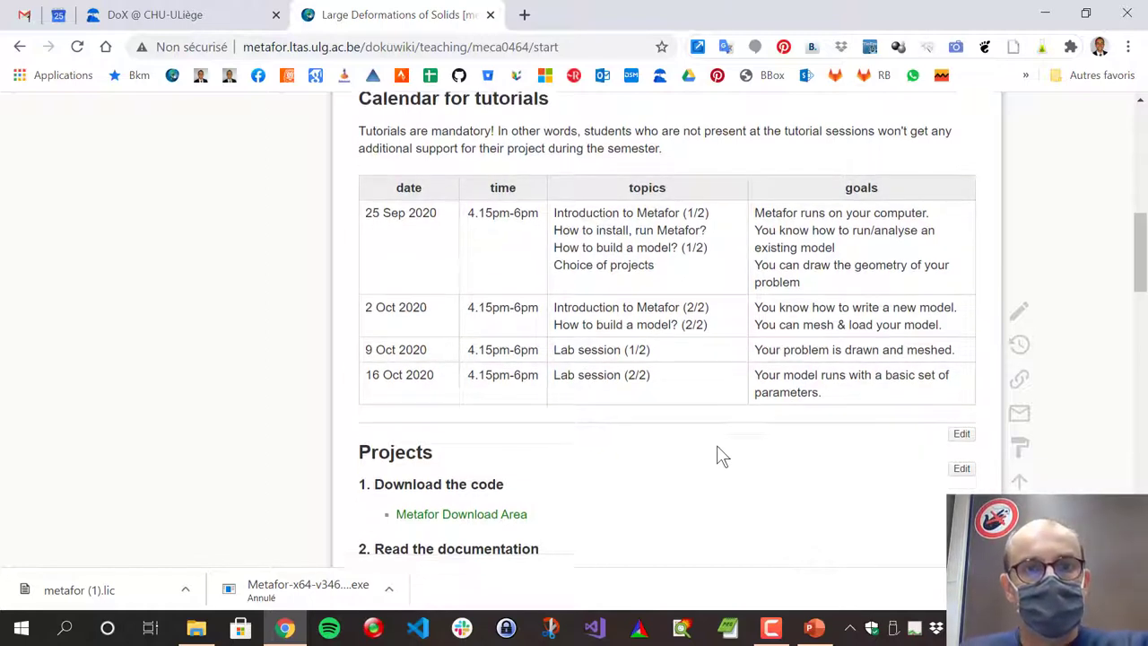
scroll(726, 451, down, 1)
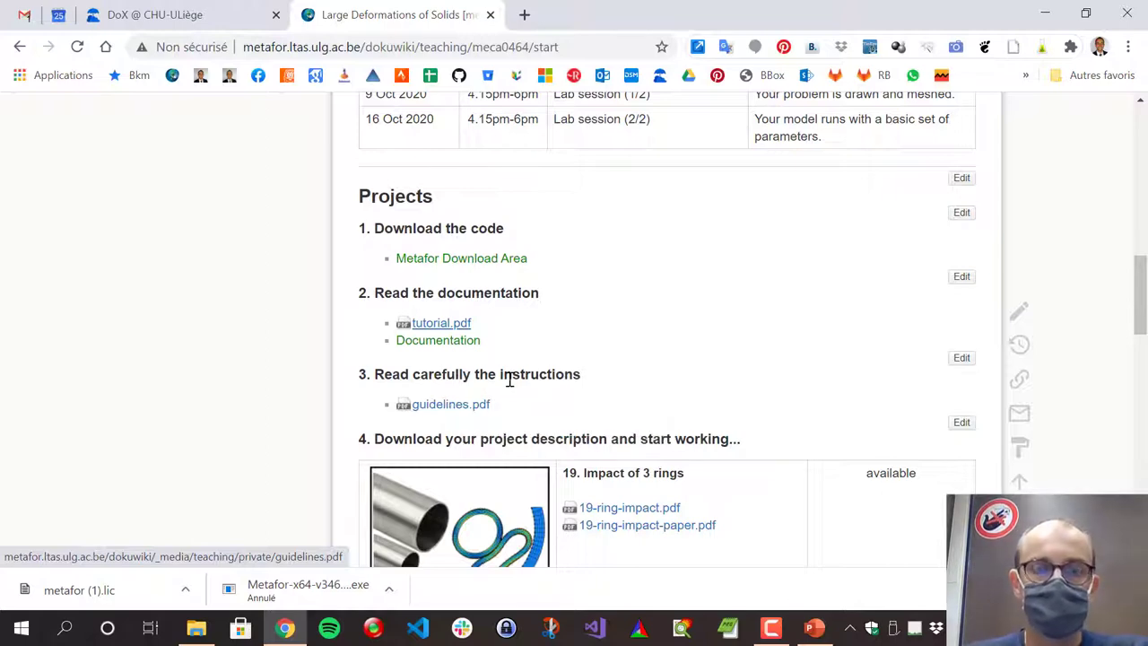
scroll(723, 277, down, 5)
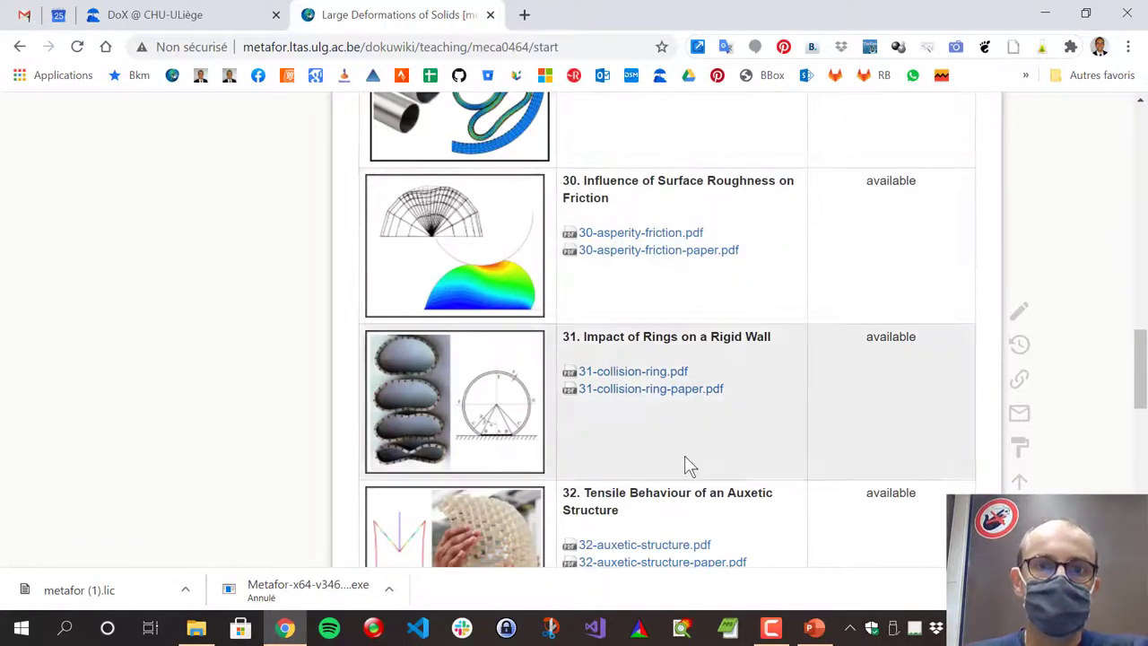
scroll(867, 419, down, 2)
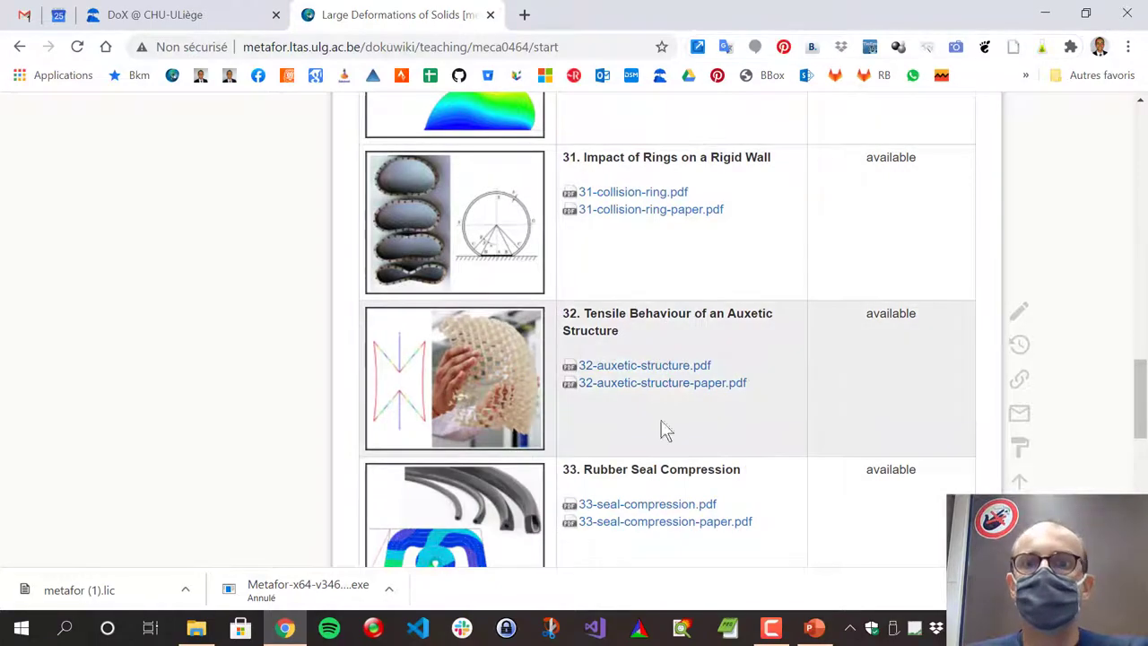
scroll(625, 424, down, 7)
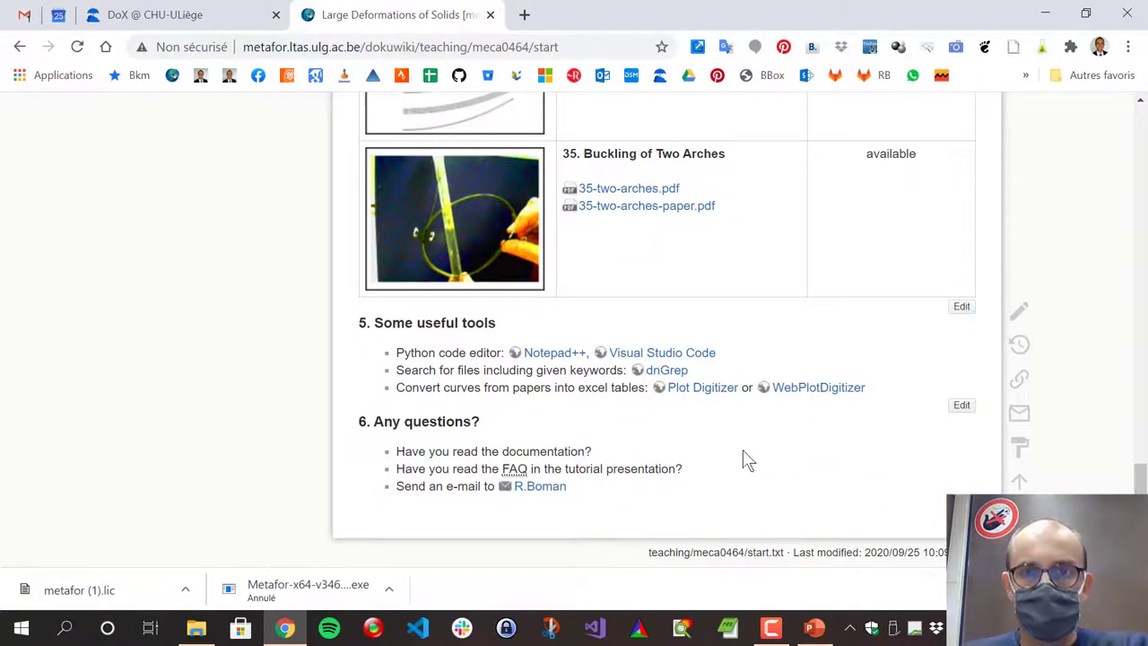
scroll(742, 457, up, 20)
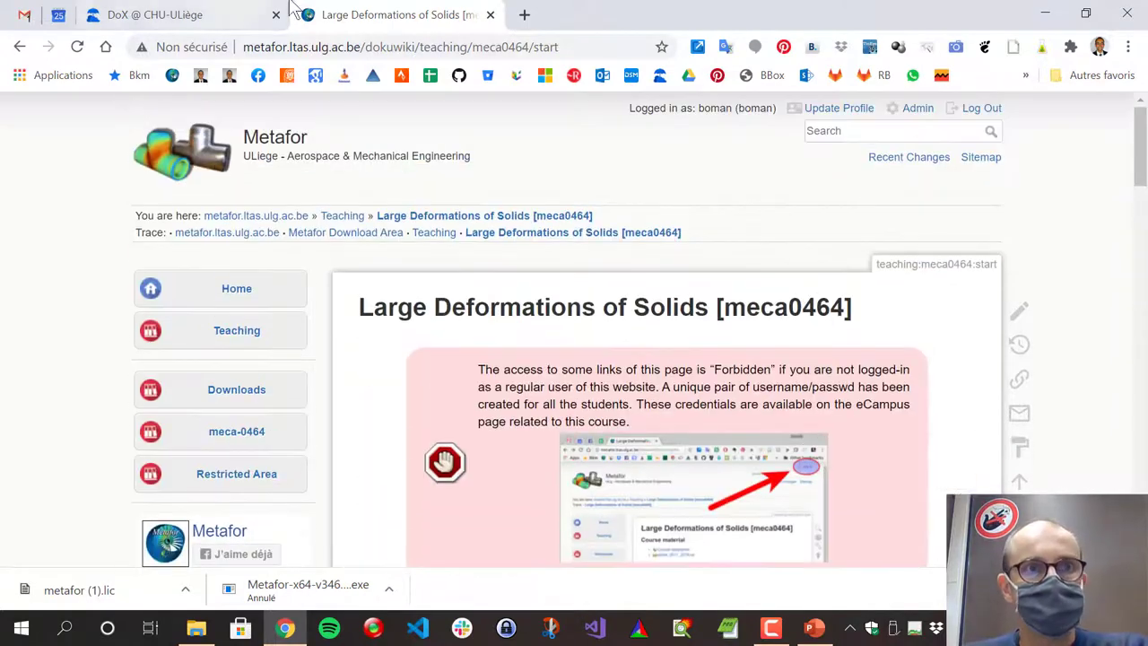
click(1045, 12)
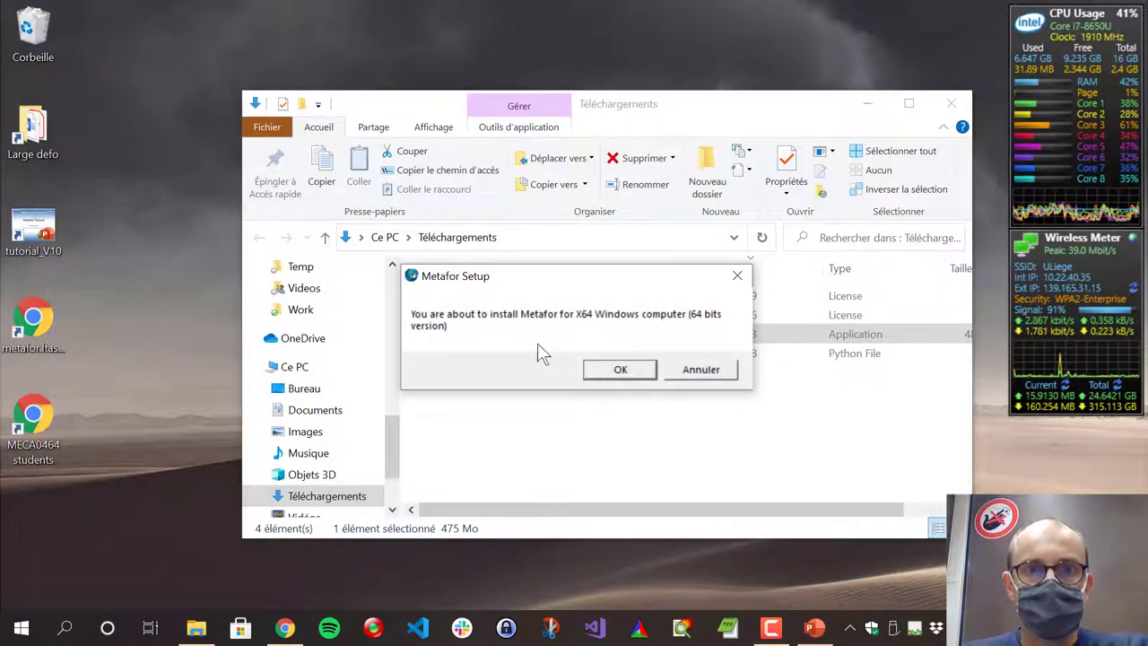
Confirm the 64-bit install, accept the licence, keep the default folder, drop Documentation, and install.
click(625, 373)
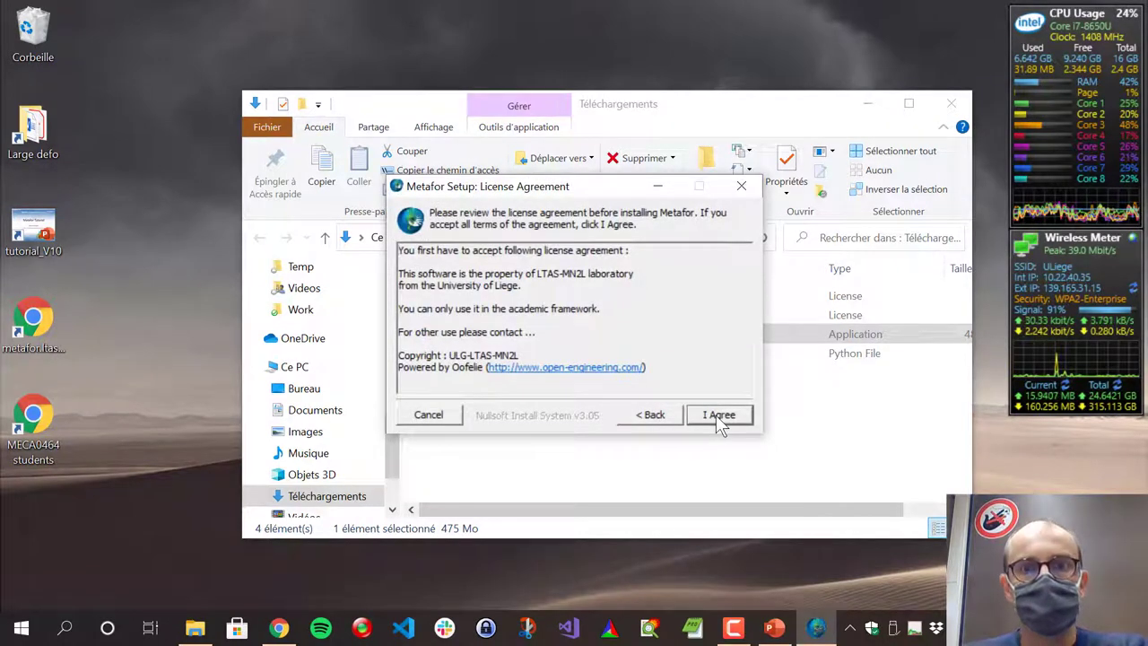
click(715, 414)
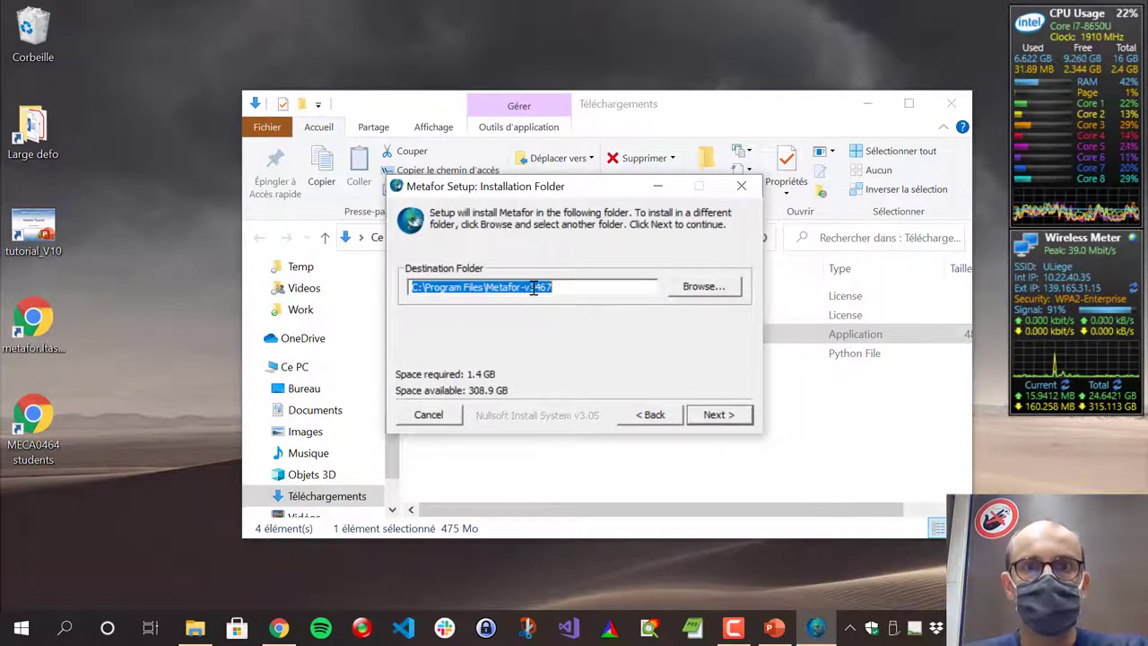
click(721, 415)
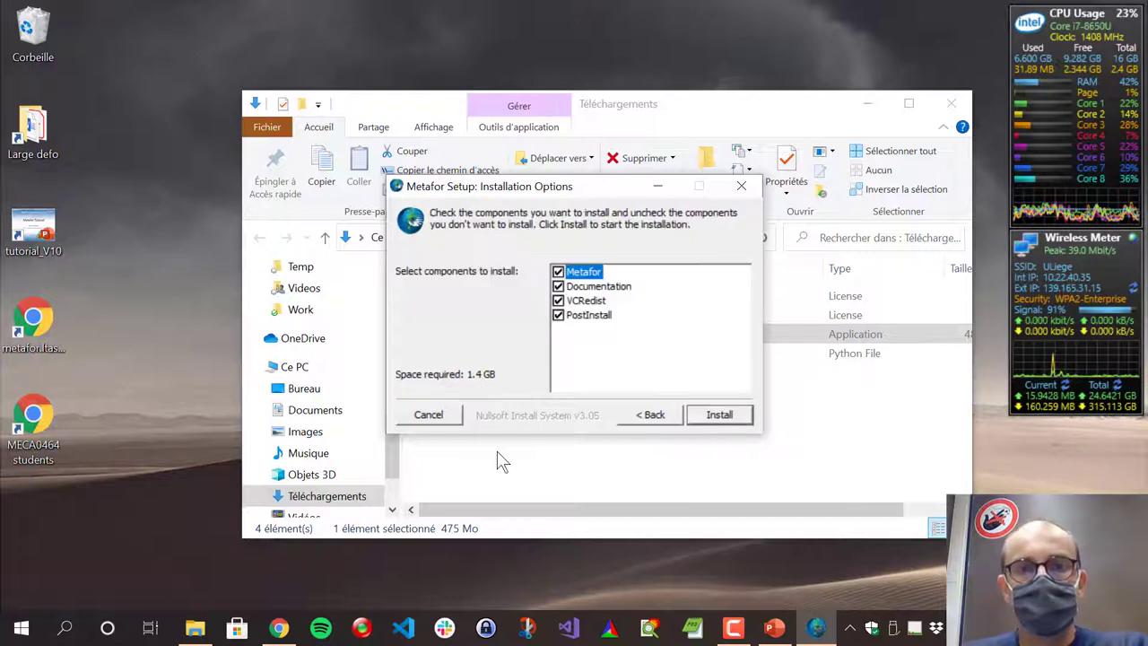
click(558, 286)
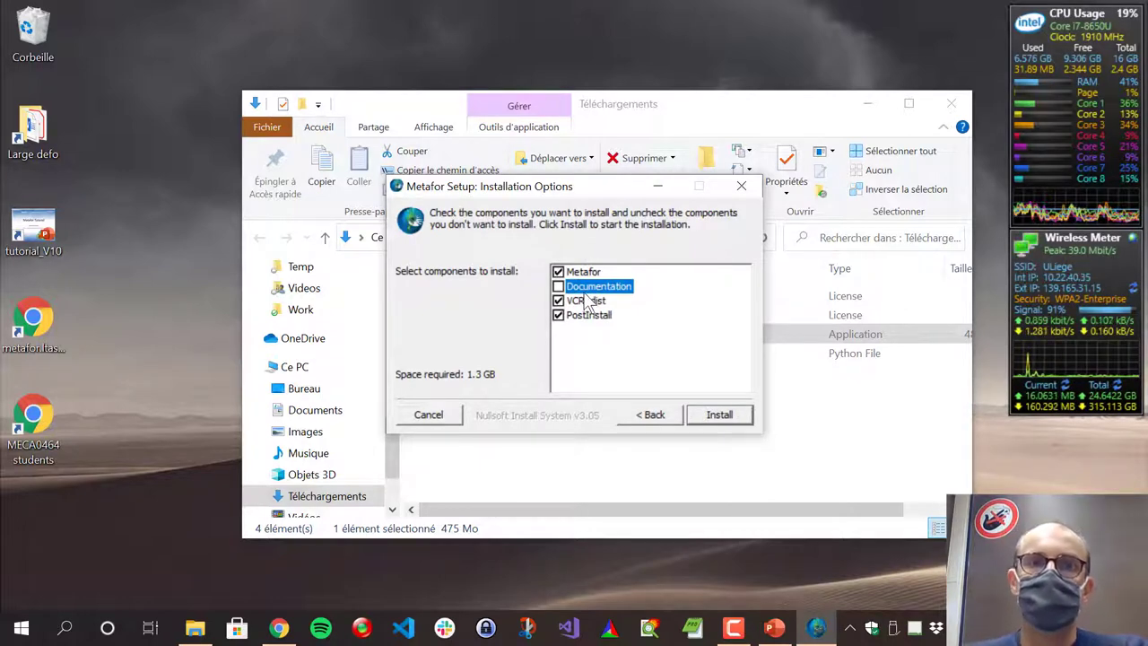
click(739, 415)
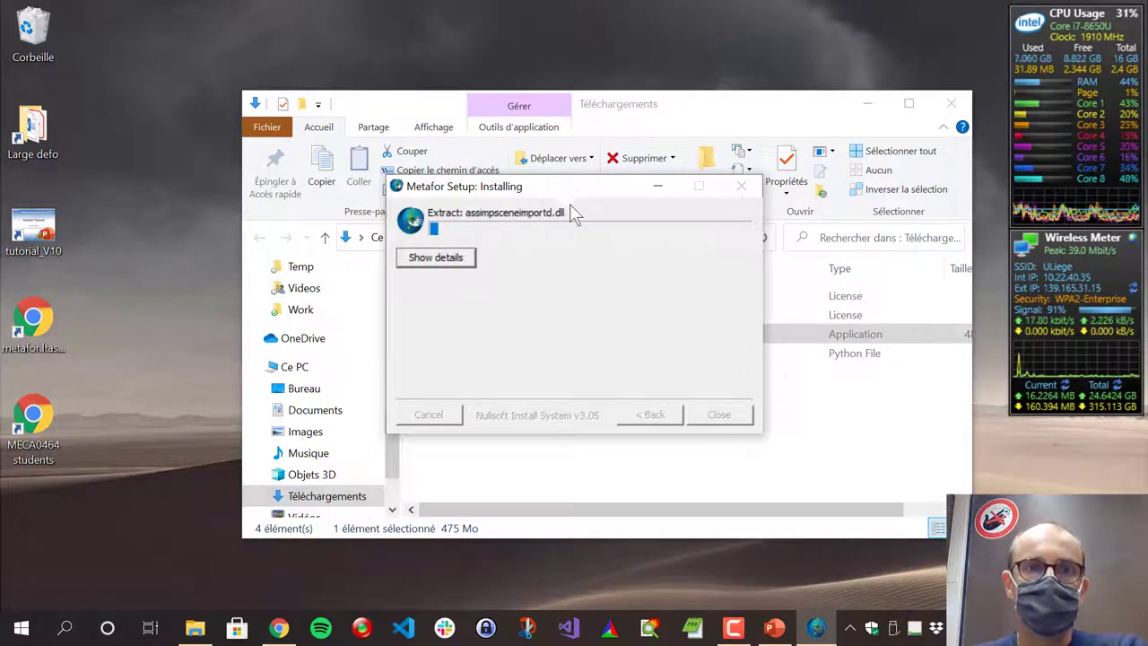
drag(569, 187, 812, 221)
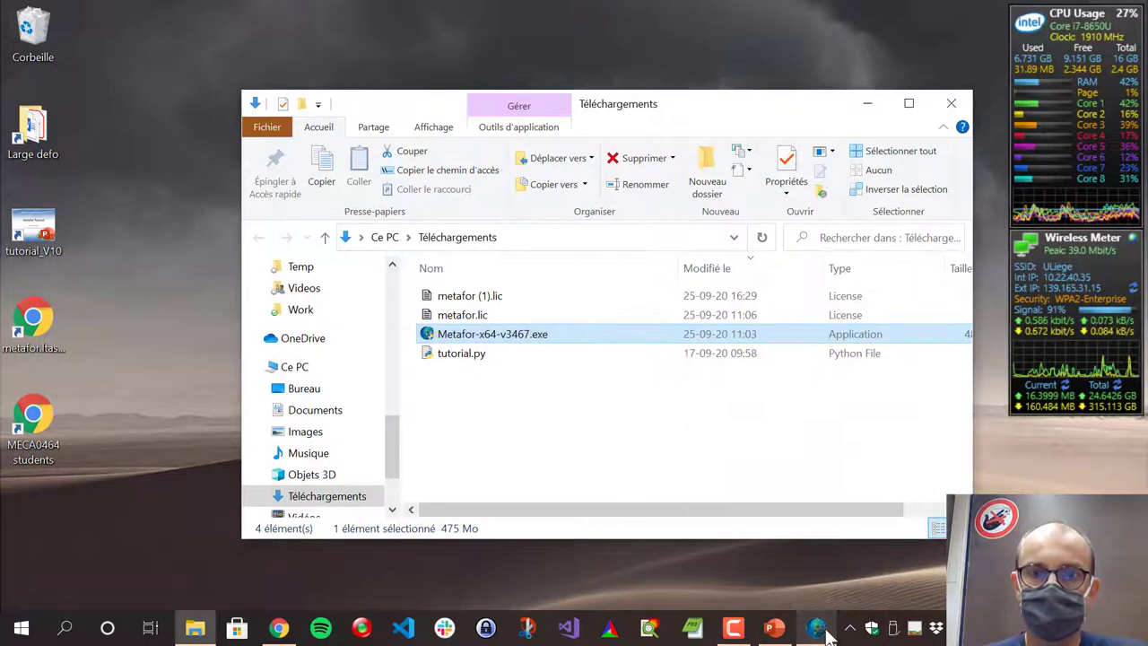
Bring Chrome forward and browse the Metafor website's Documentation page via Home.
click(279, 627)
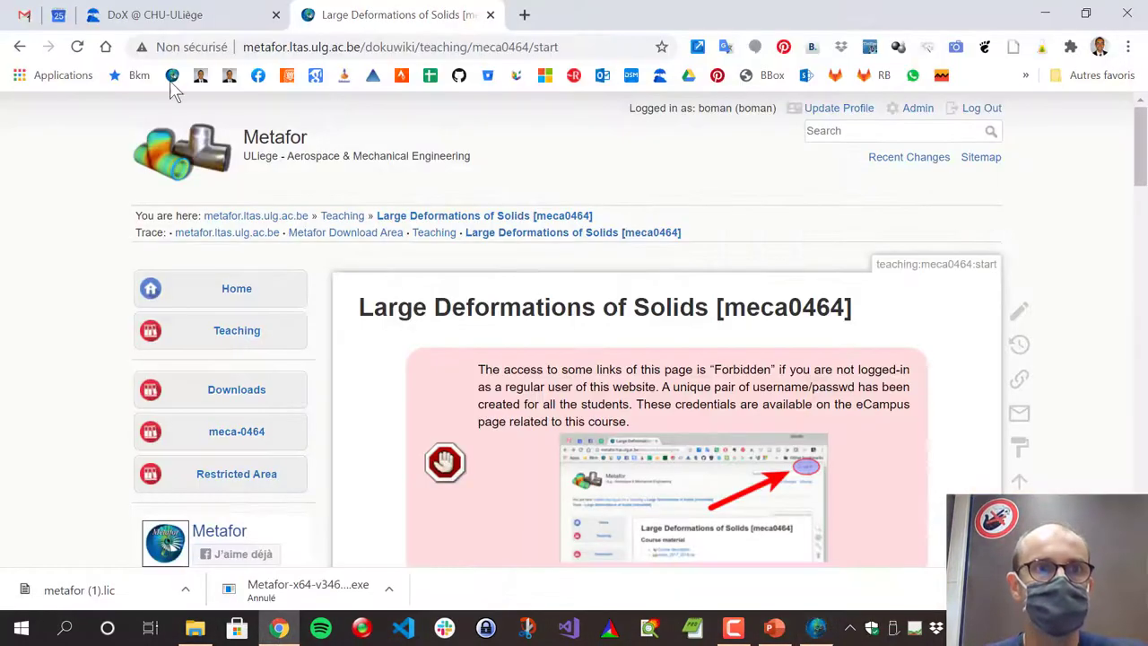
click(230, 295)
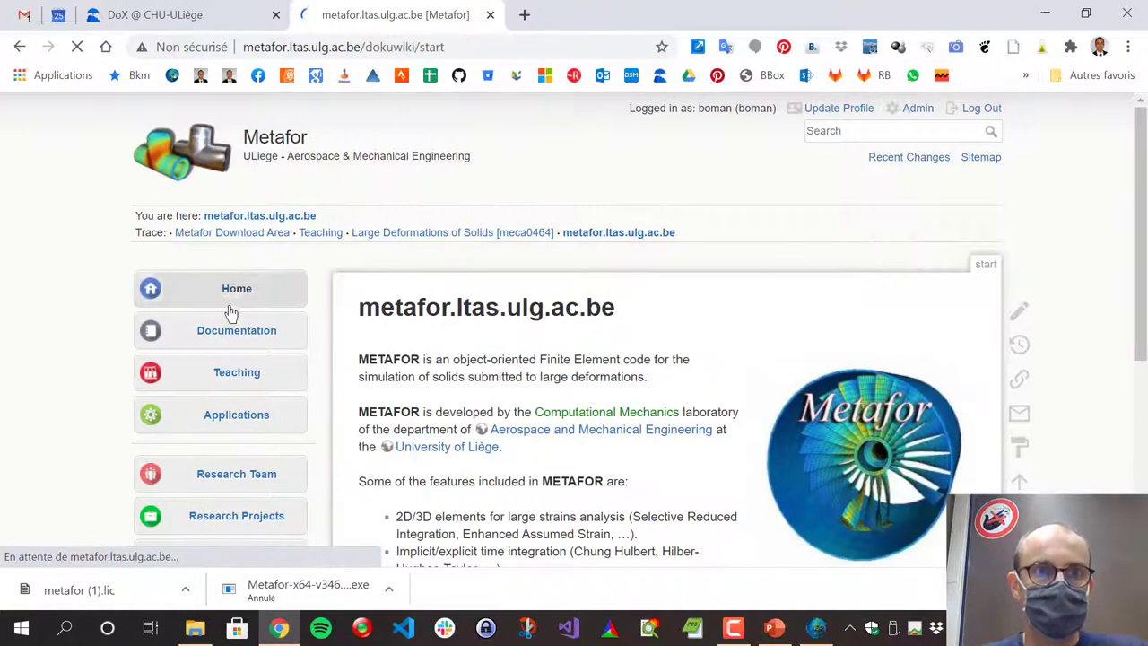
click(235, 331)
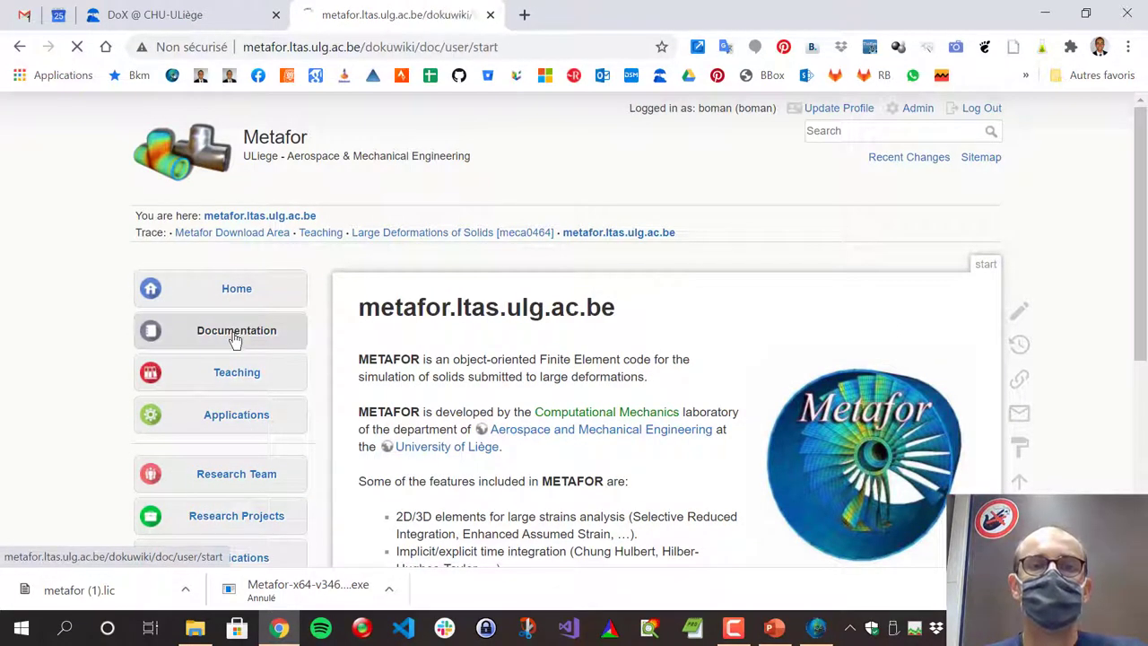
scroll(780, 296, down, 5)
scroll(865, 285, down, 2)
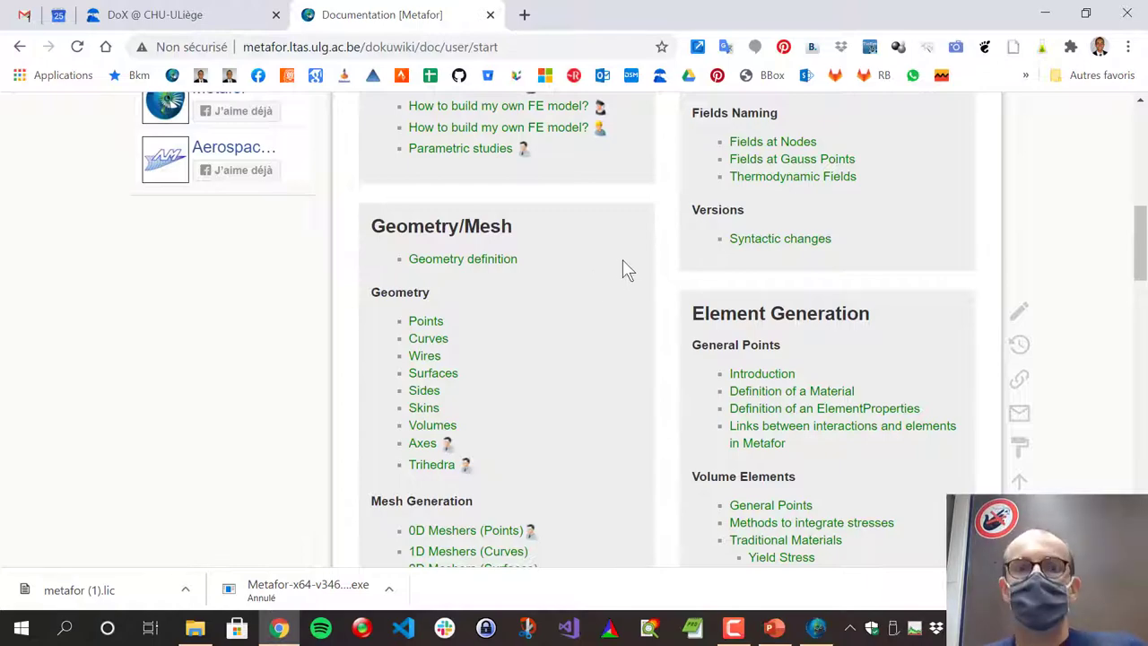
scroll(728, 413, down, 12)
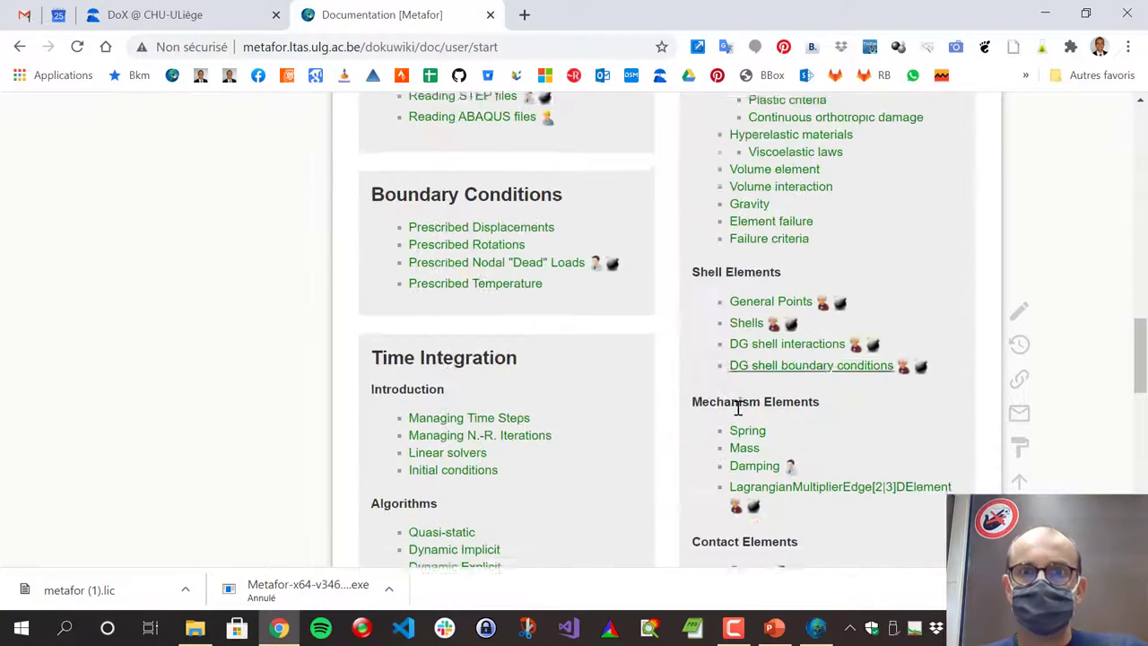
scroll(739, 412, up, 15)
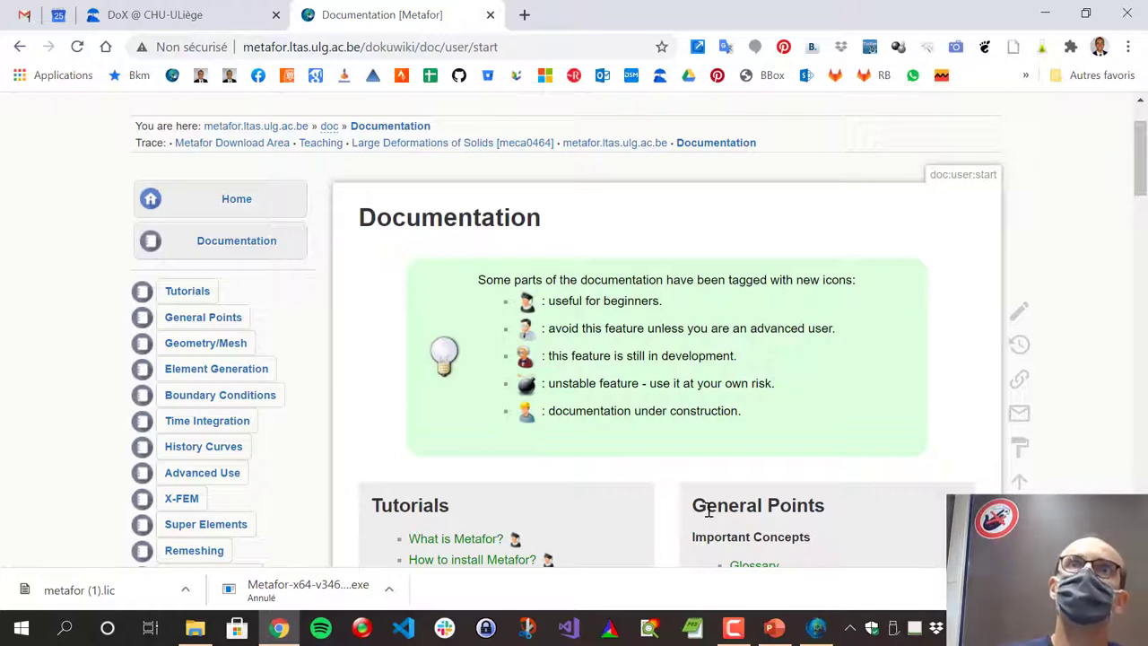
scroll(615, 316, down, 2)
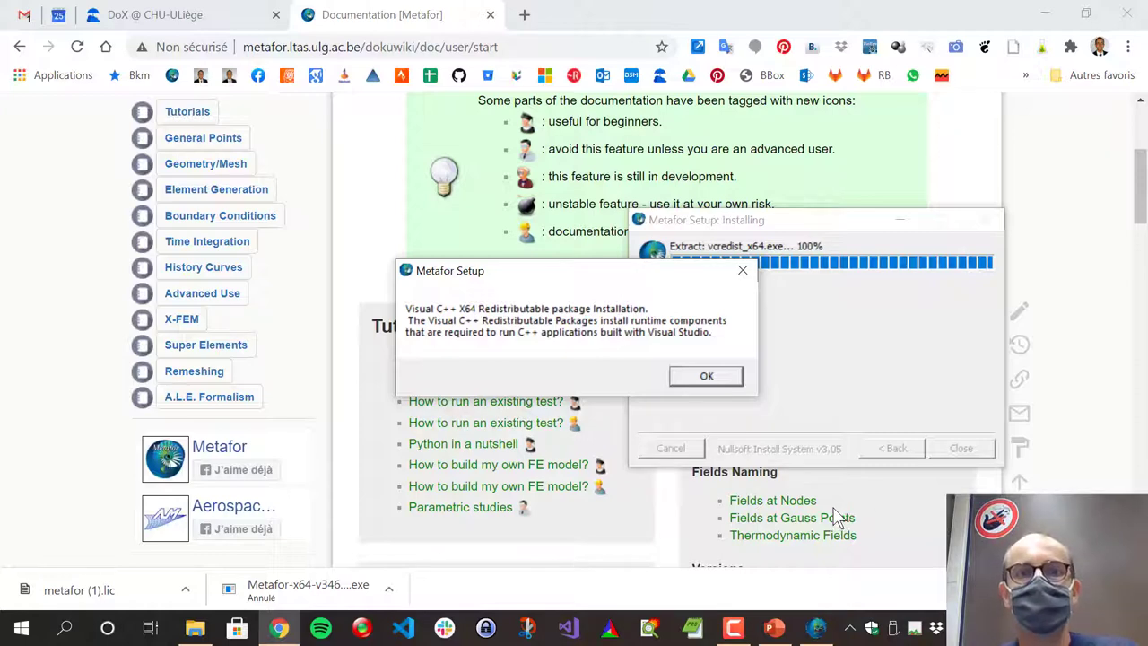
Acknowledge the redistributable notice, cancel modifying Visual C++ 2017, and accept defining external program paths.
click(1044, 14)
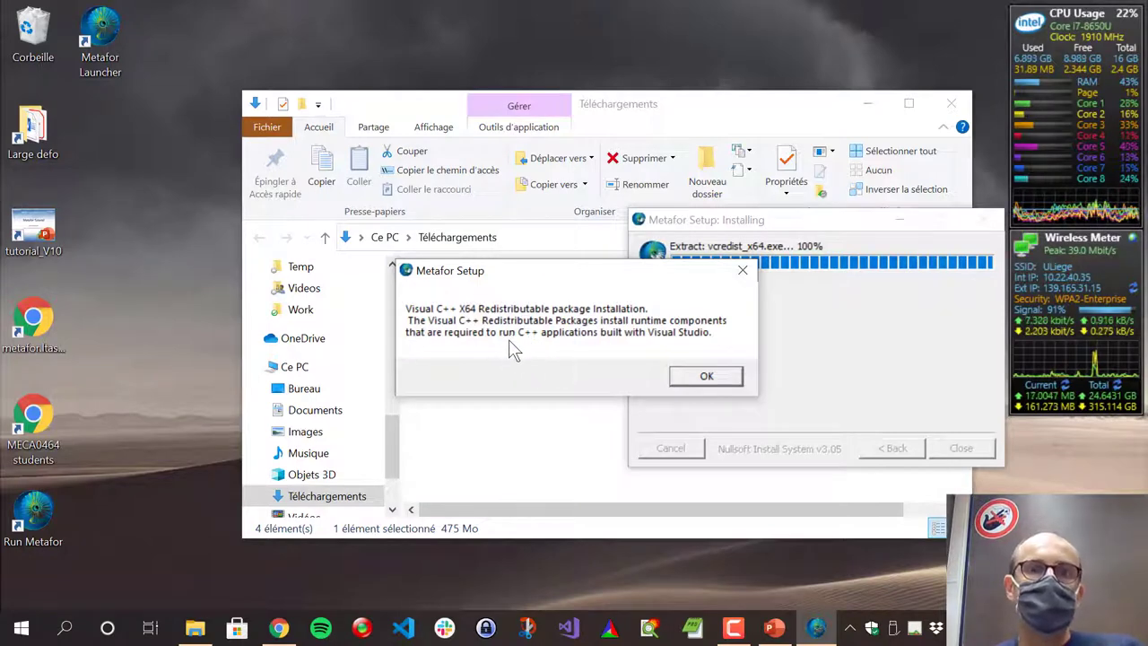
click(706, 377)
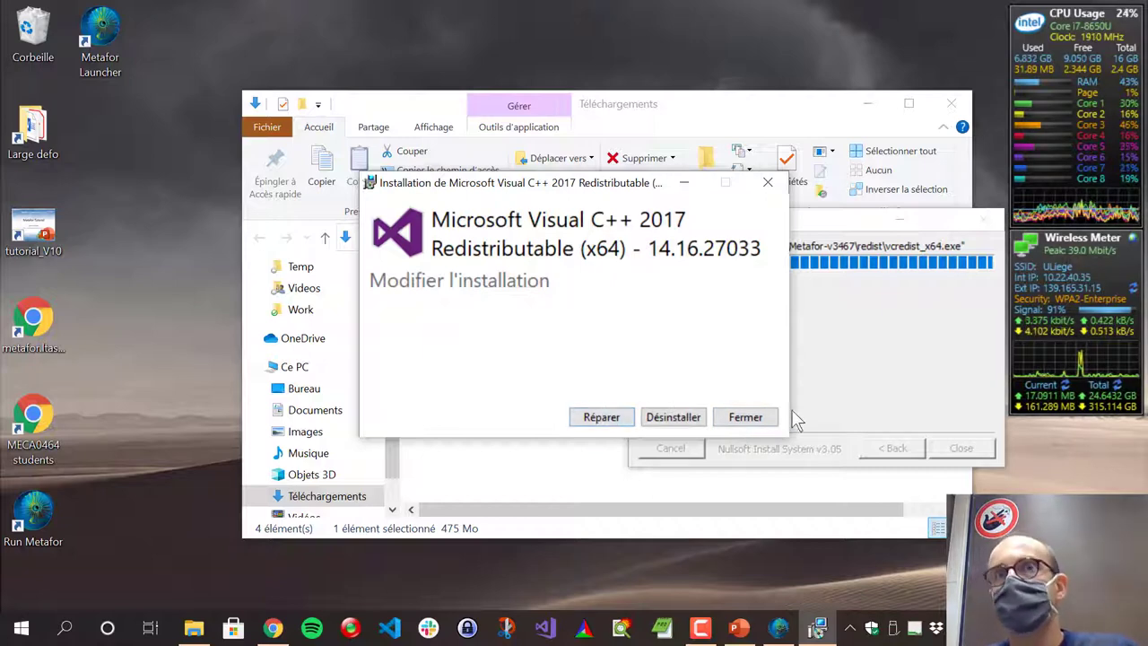
click(756, 420)
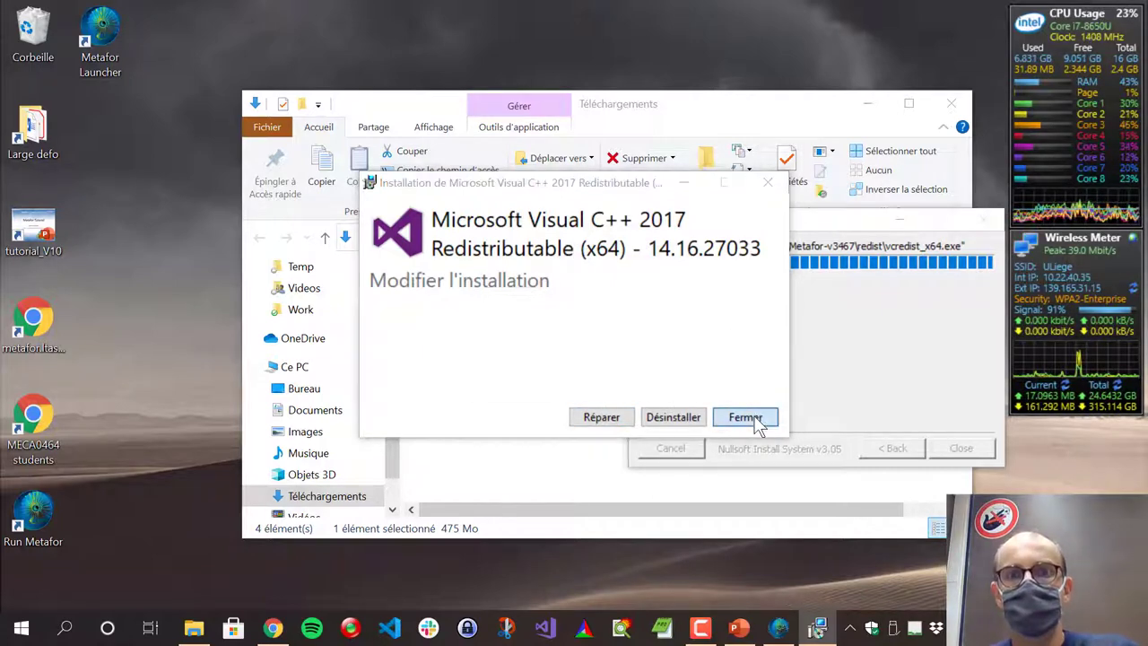
click(630, 374)
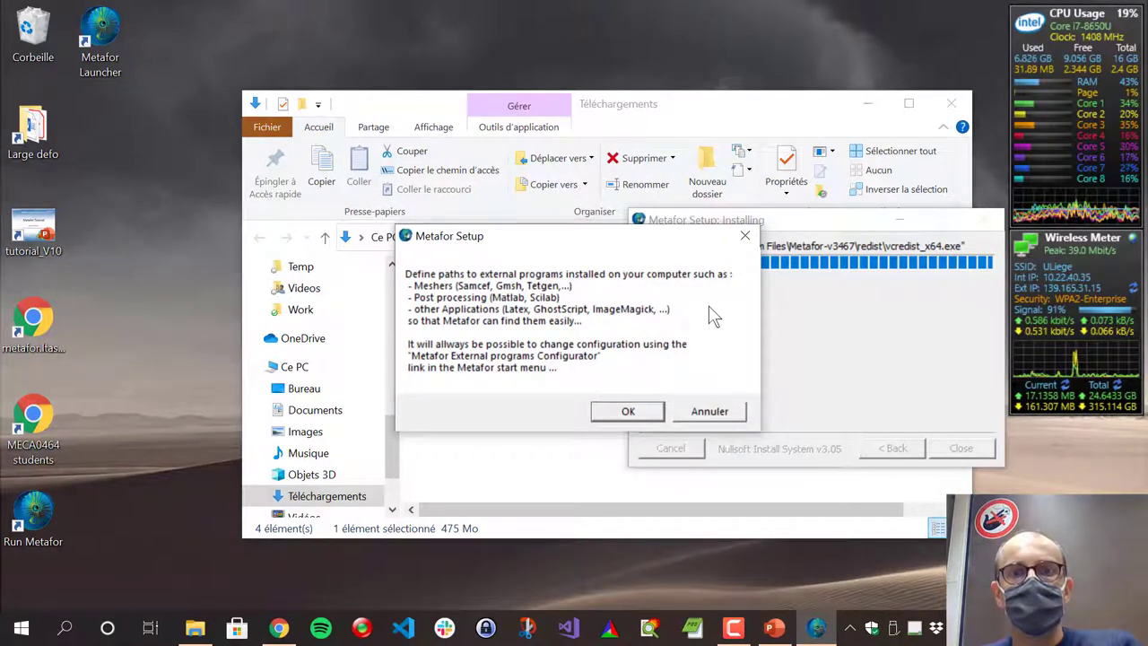
click(628, 411)
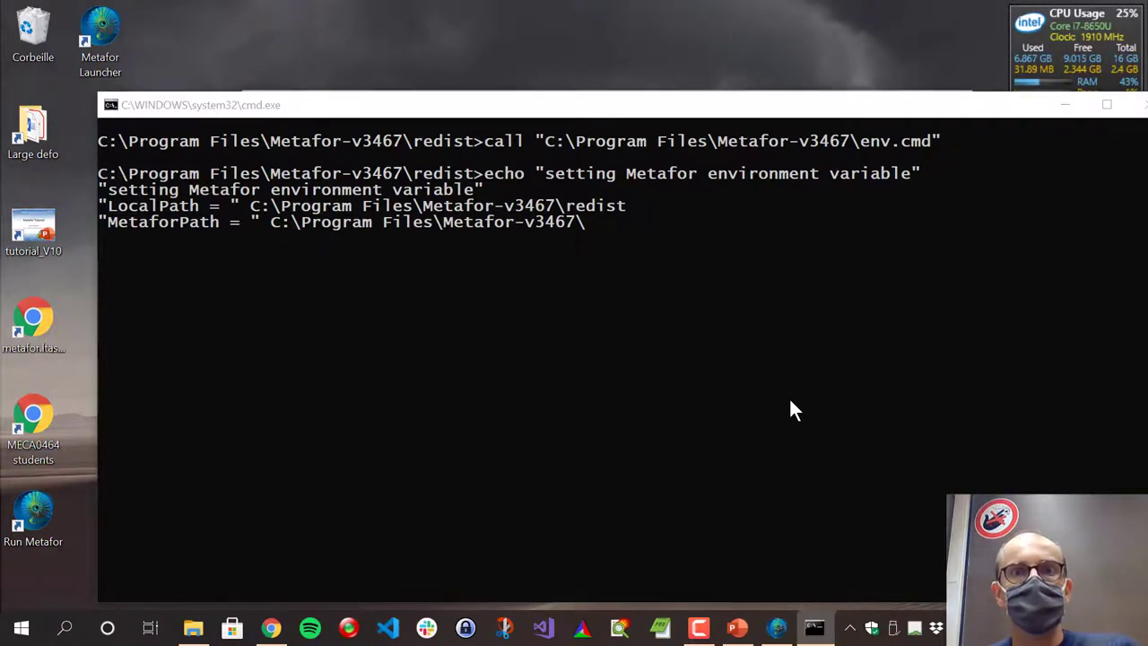
Quit the External Program Configurator, close the Completed setup dialog, and move Explorer right.
drag(560, 152, 530, 61)
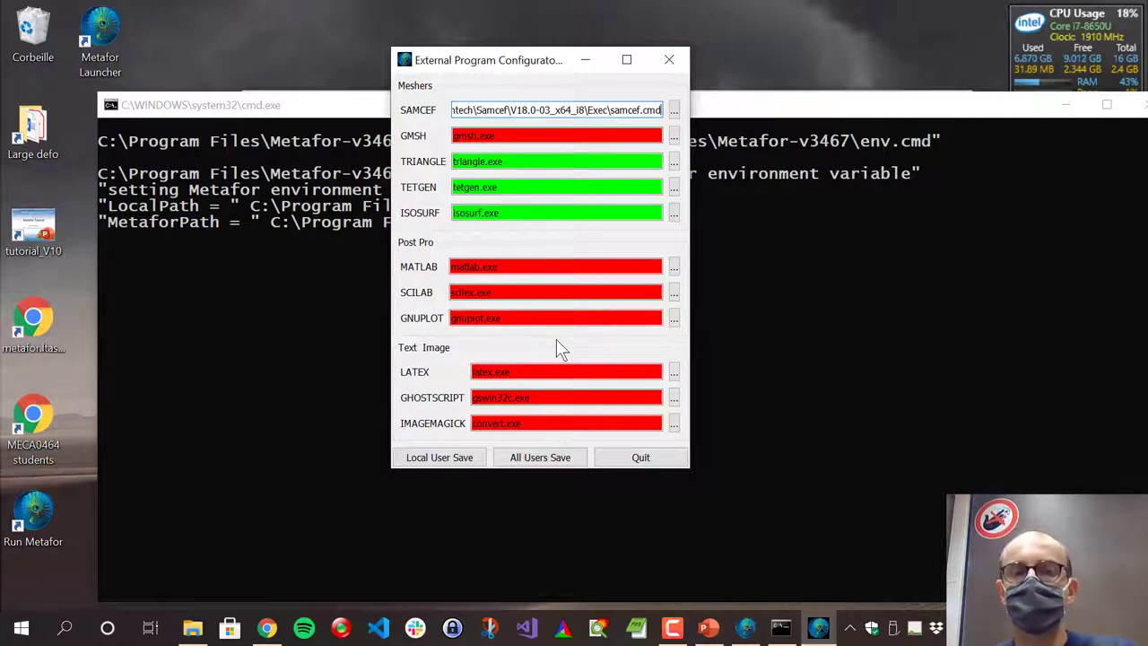
click(631, 459)
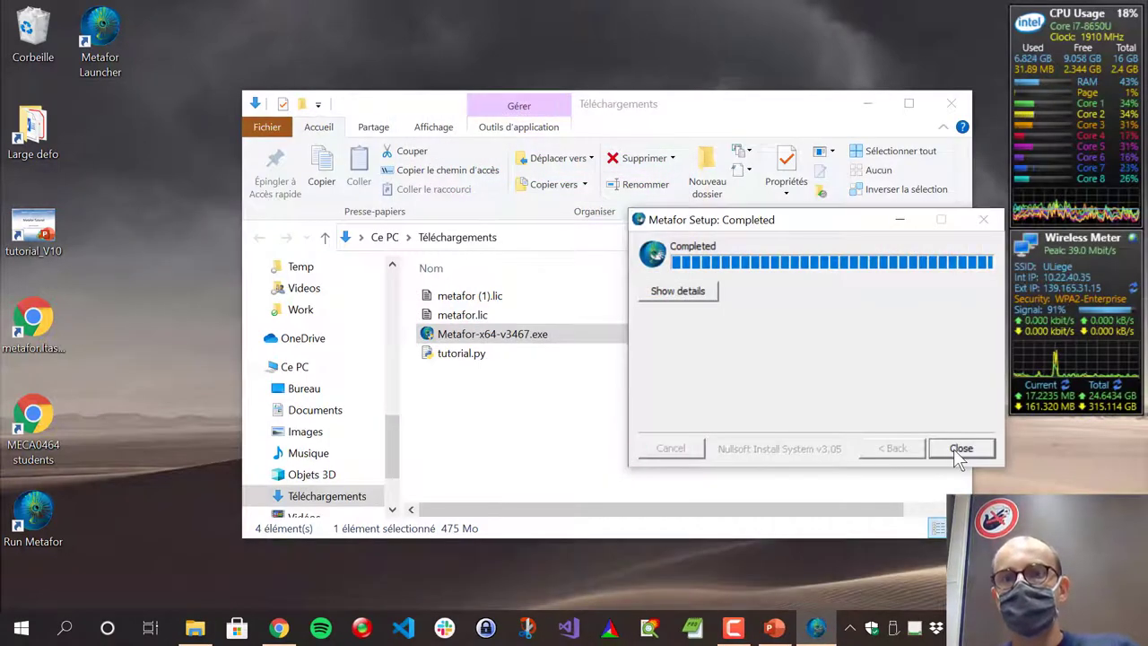
click(957, 448)
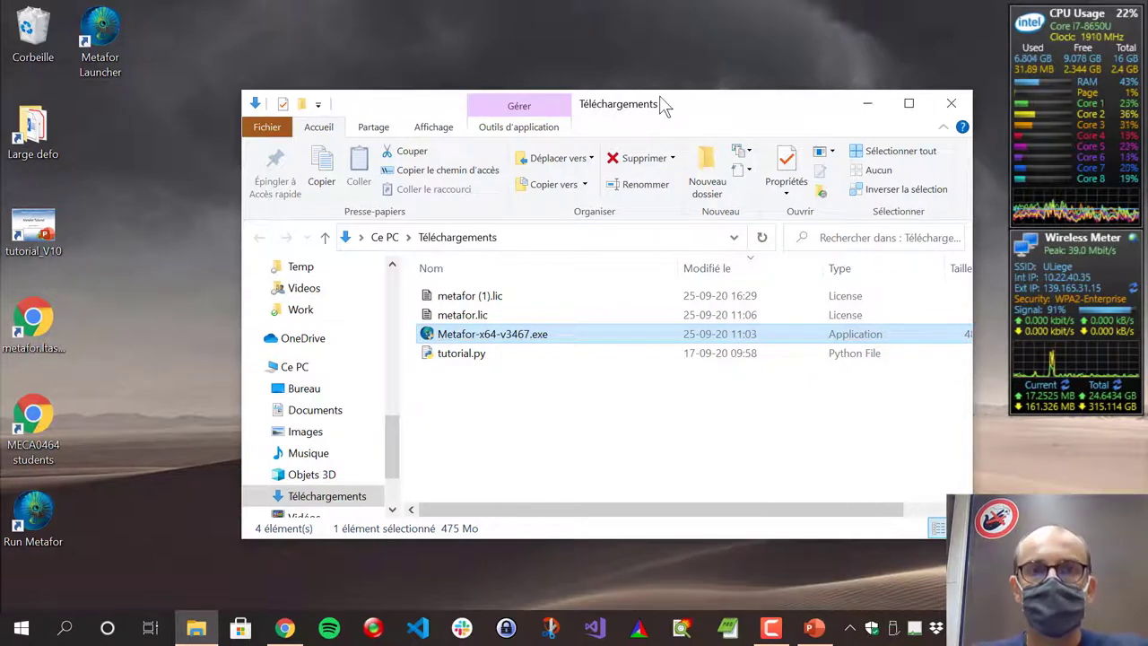
drag(661, 96, 849, 129)
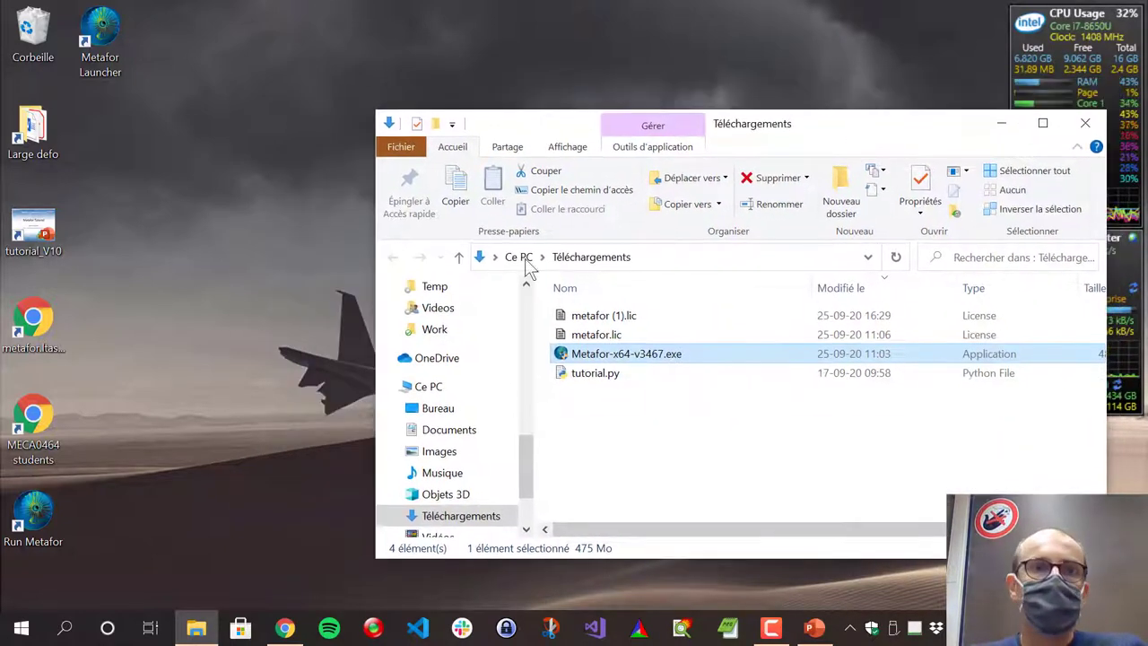
Launch Metafor and run a=1 in the Python command line.
double_click(47, 525)
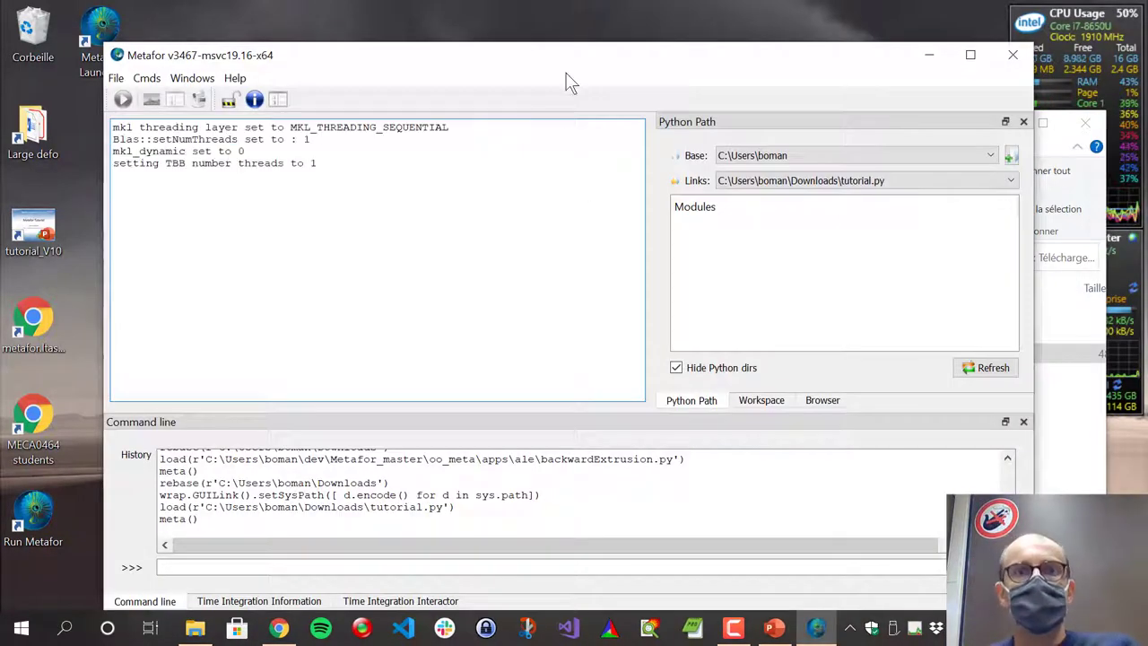
drag(567, 57, 578, 31)
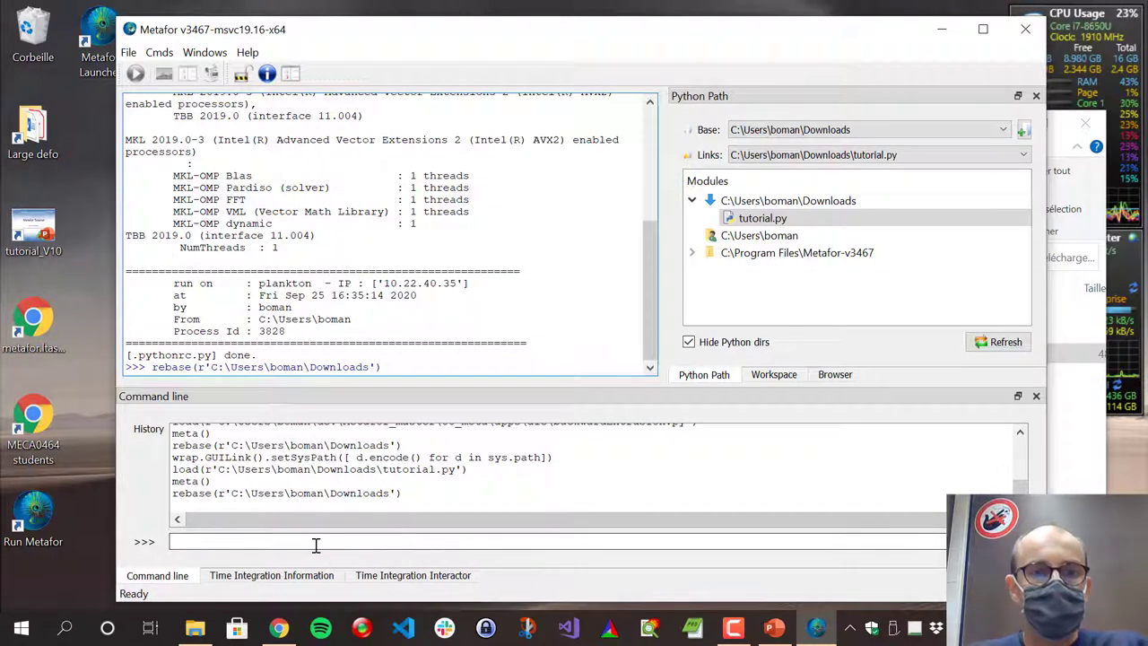
text(a=)
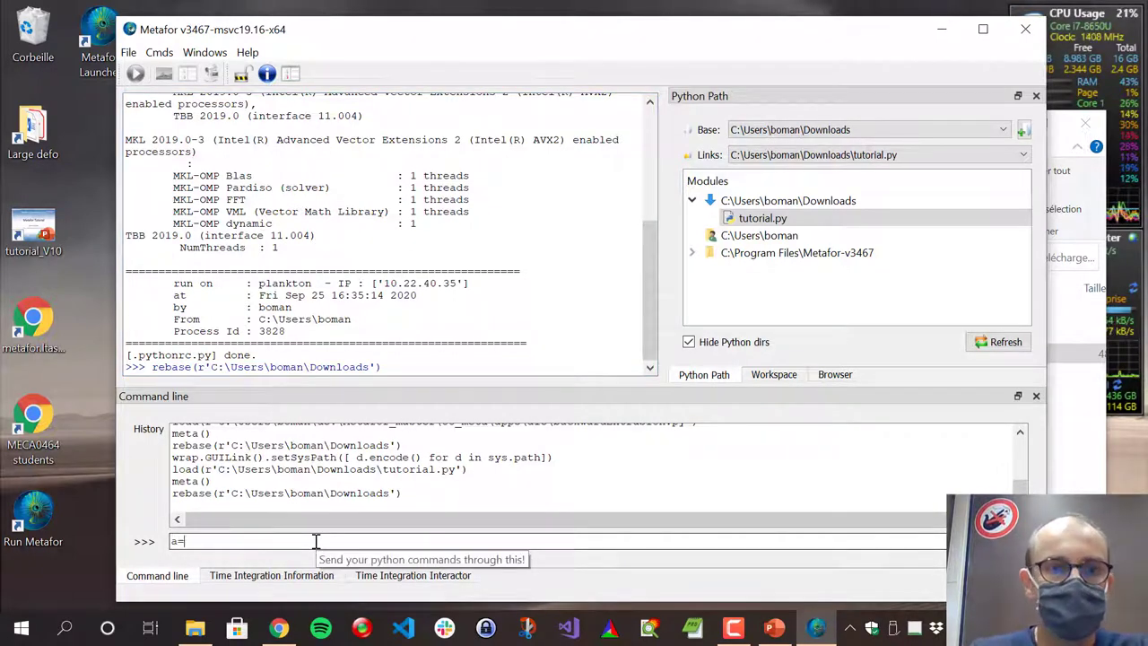
text(1)
key(Return)
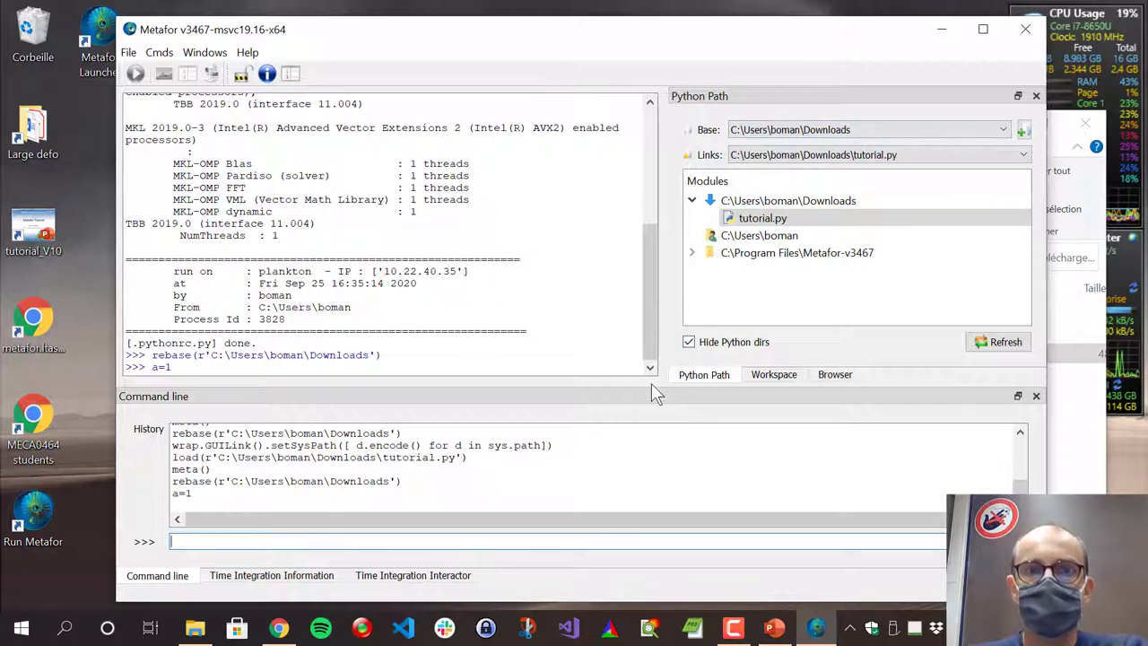
Expand C:\Program Files\Metafor-v3467 in the Python Path Modules tree.
drag(650, 386, 651, 448)
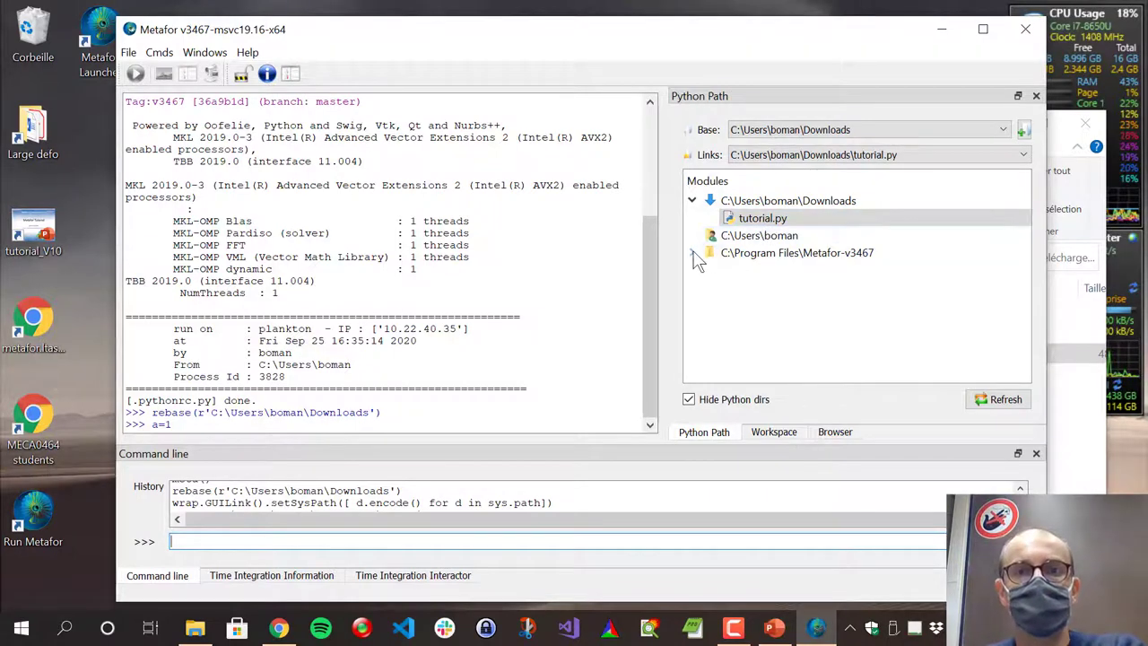
click(796, 202)
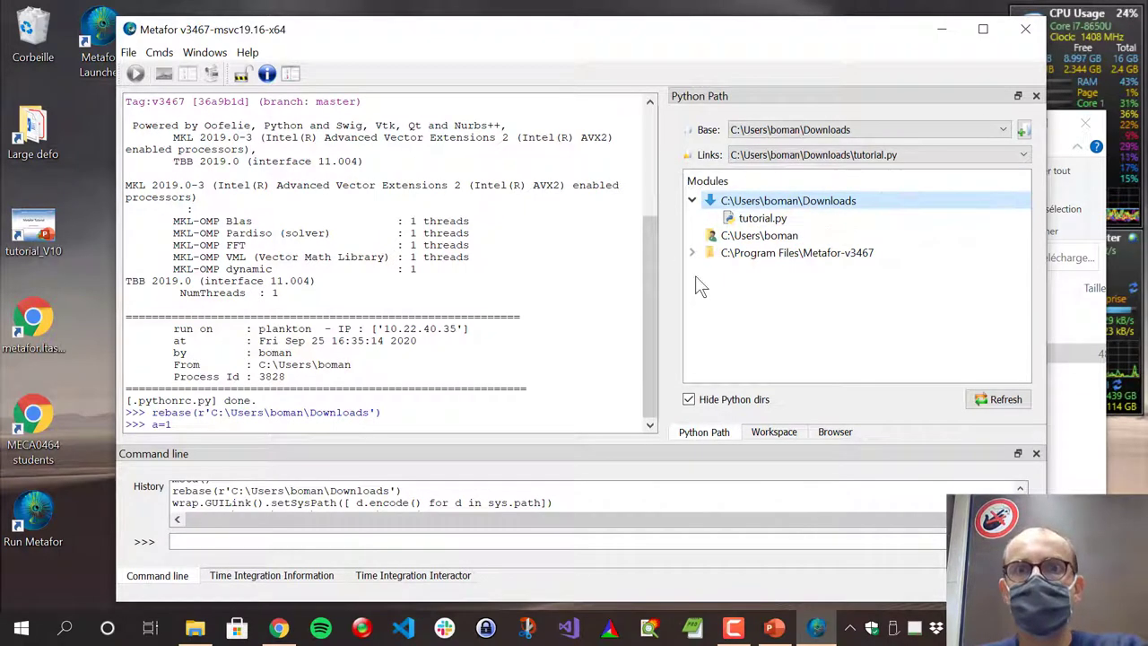
click(691, 252)
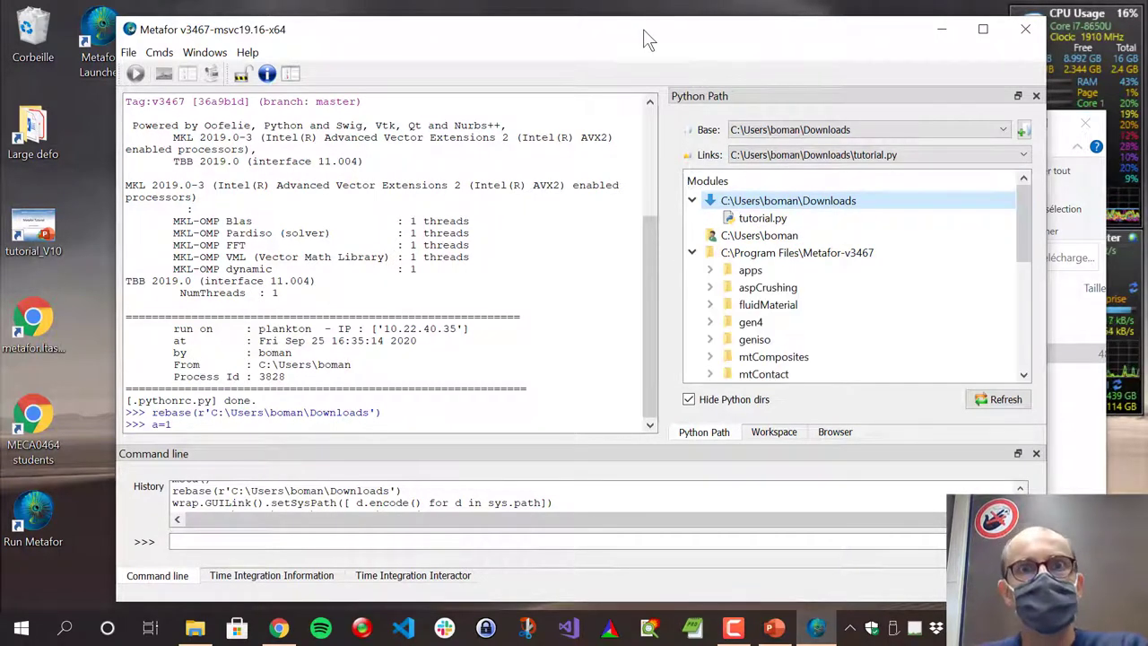
drag(642, 29, 681, 38)
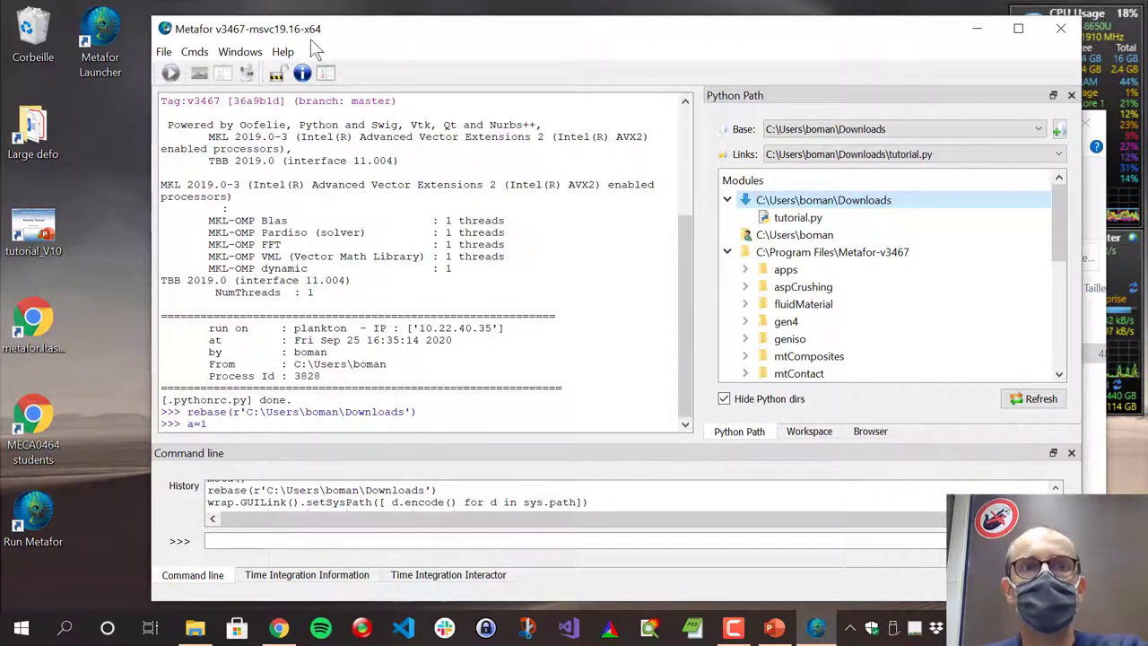
scroll(188, 172, up, 5)
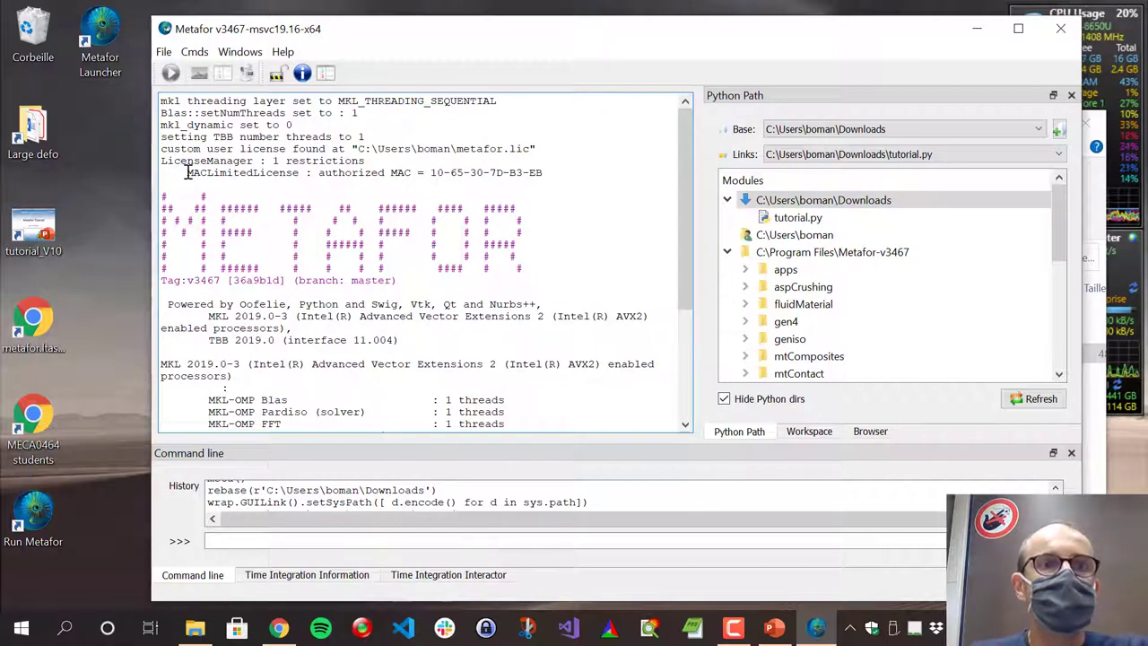
drag(188, 172, 572, 168)
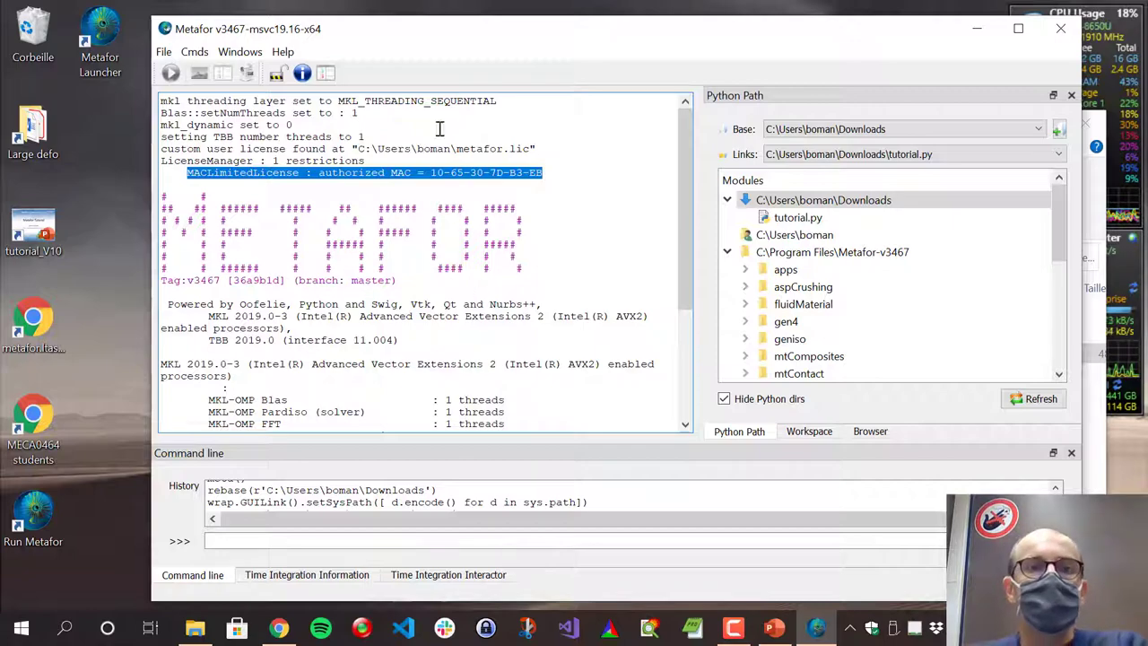
drag(417, 44, 433, 289)
click(540, 38)
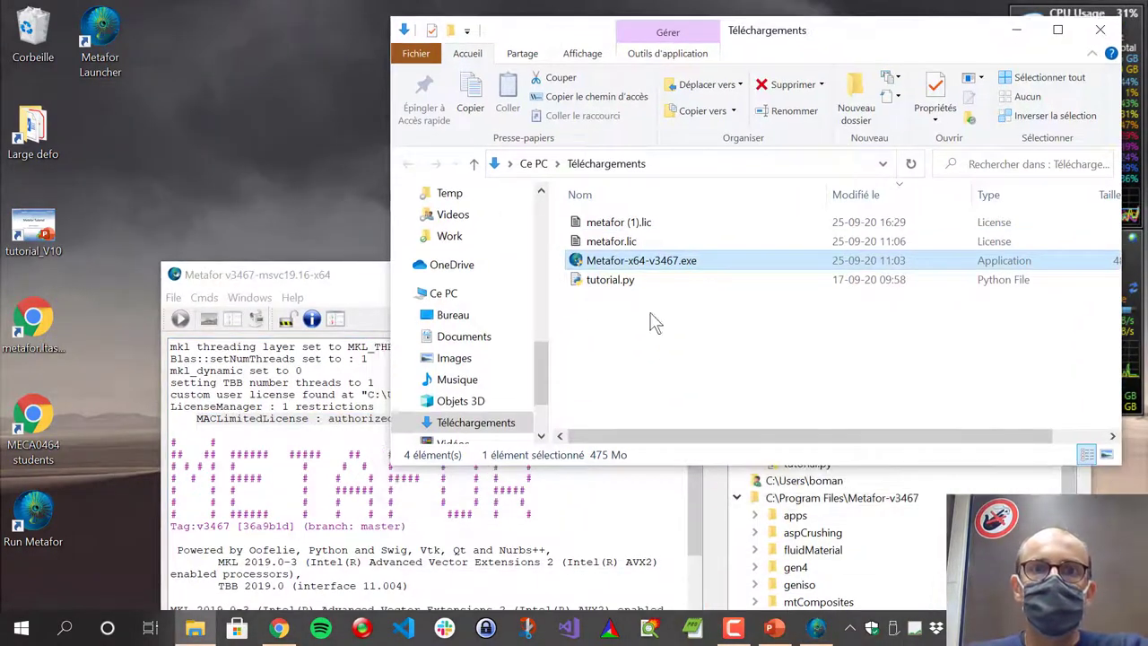
click(617, 244)
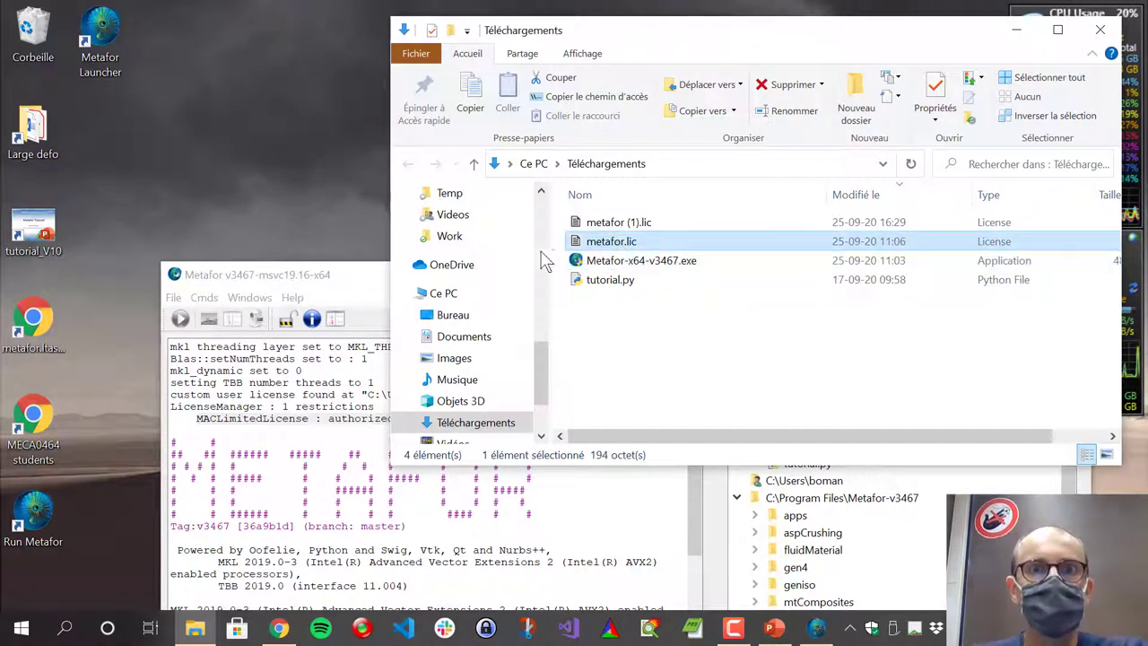
click(349, 270)
drag(355, 203, 345, 45)
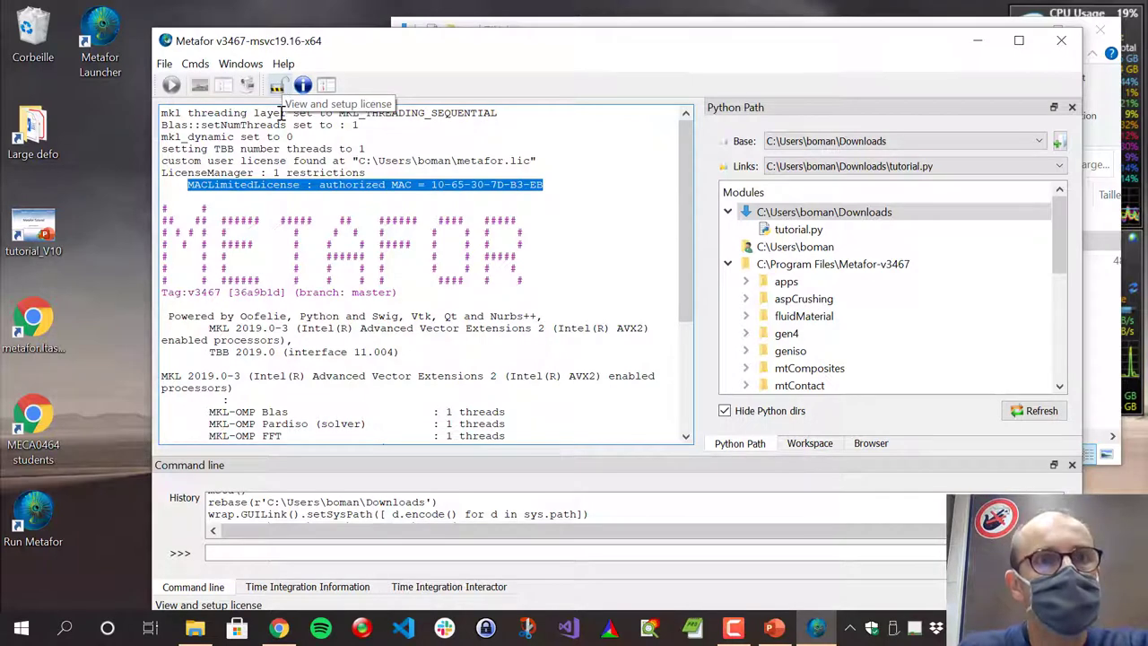
click(278, 87)
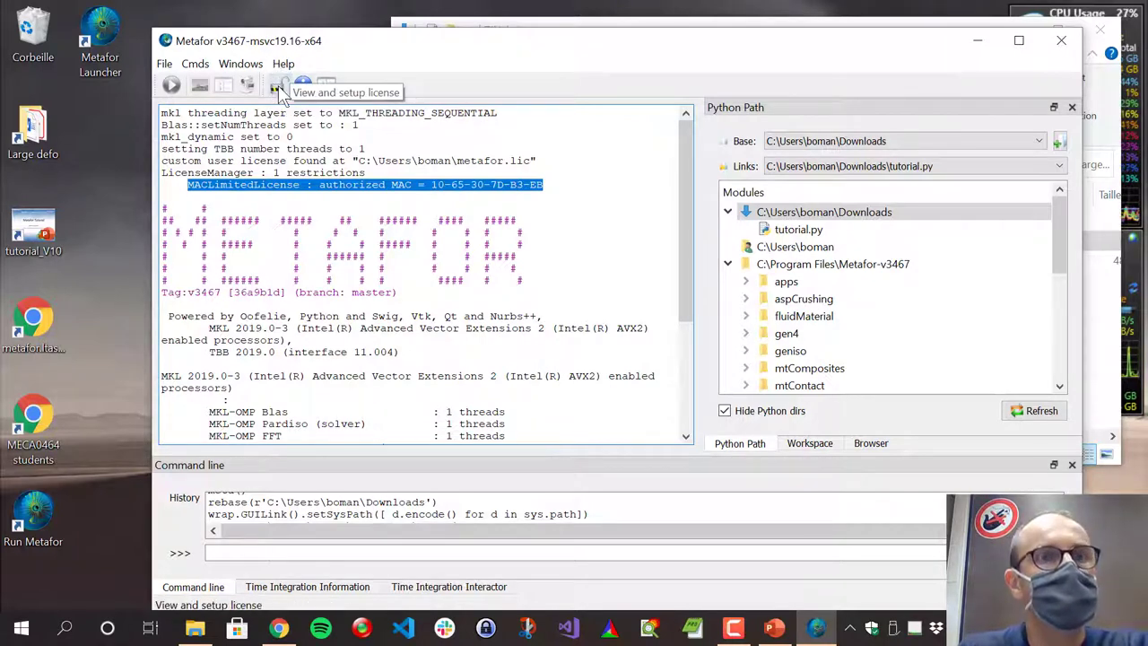
Import metafor.lic from Téléchargements as the licence, then close Metafor so it takes effect.
click(279, 89)
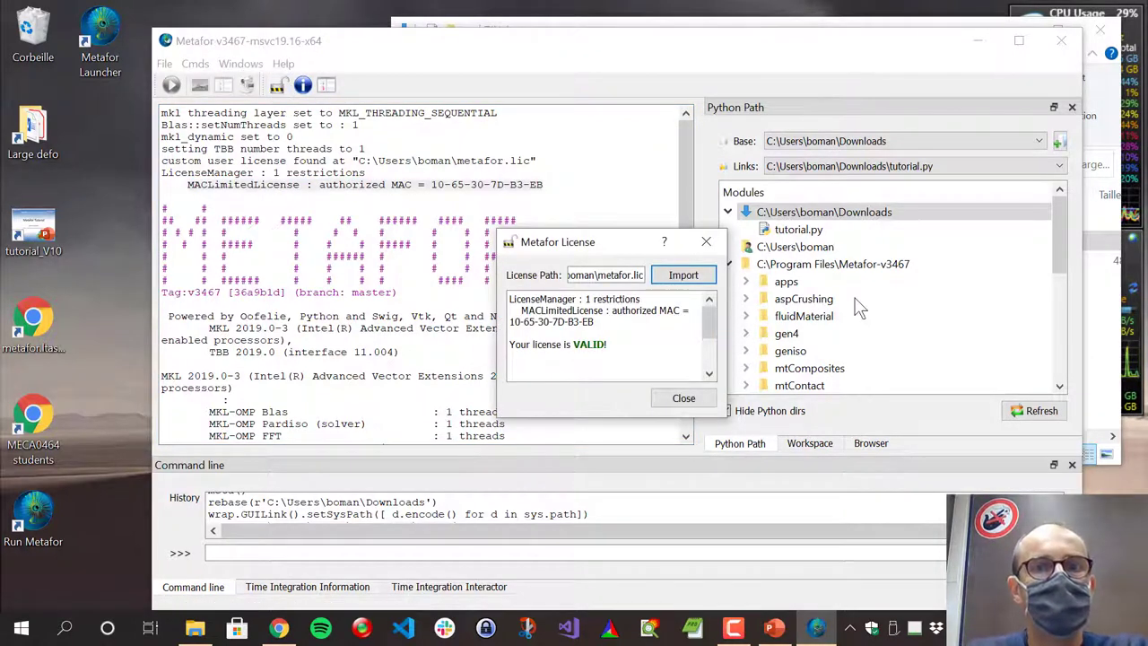
click(683, 276)
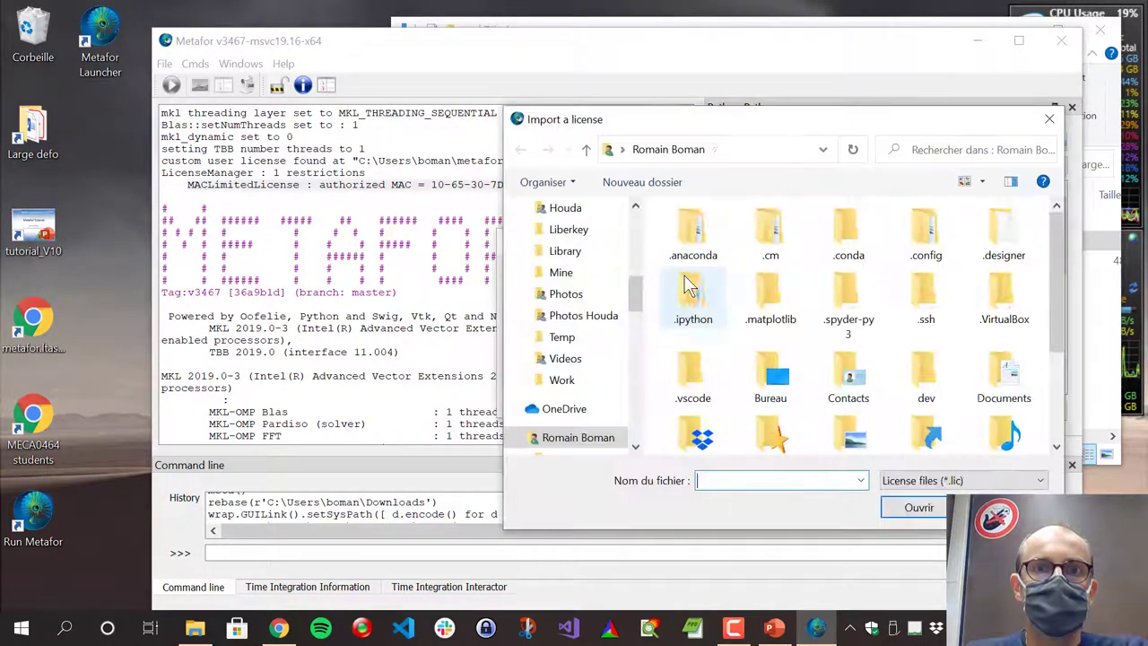
scroll(832, 390, down, 3)
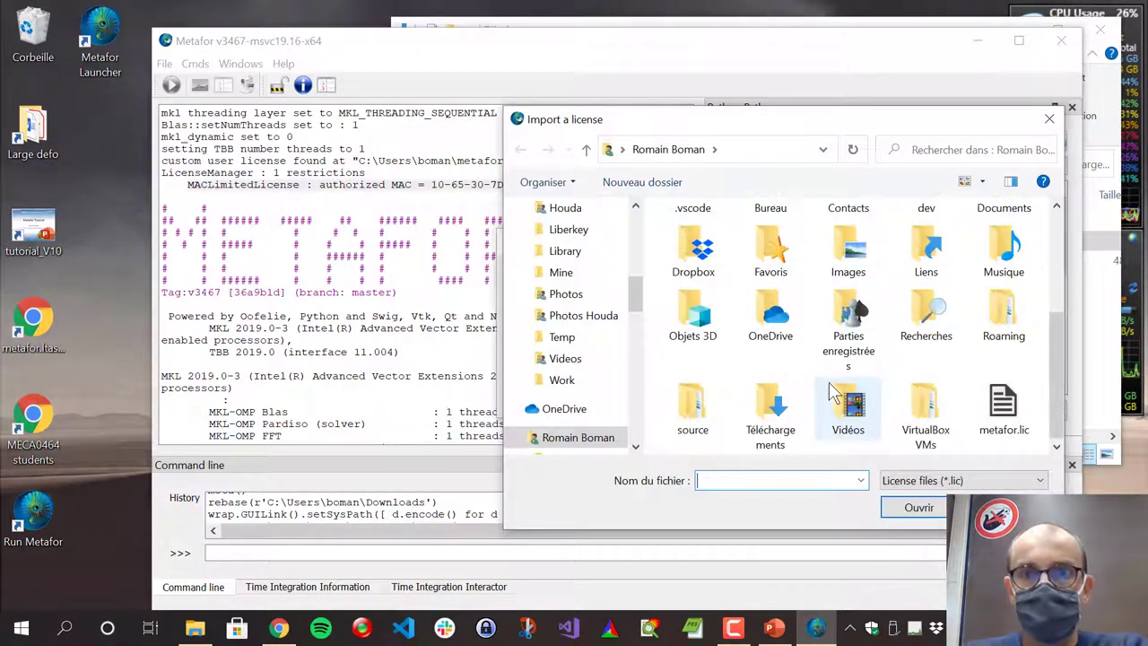
double_click(771, 411)
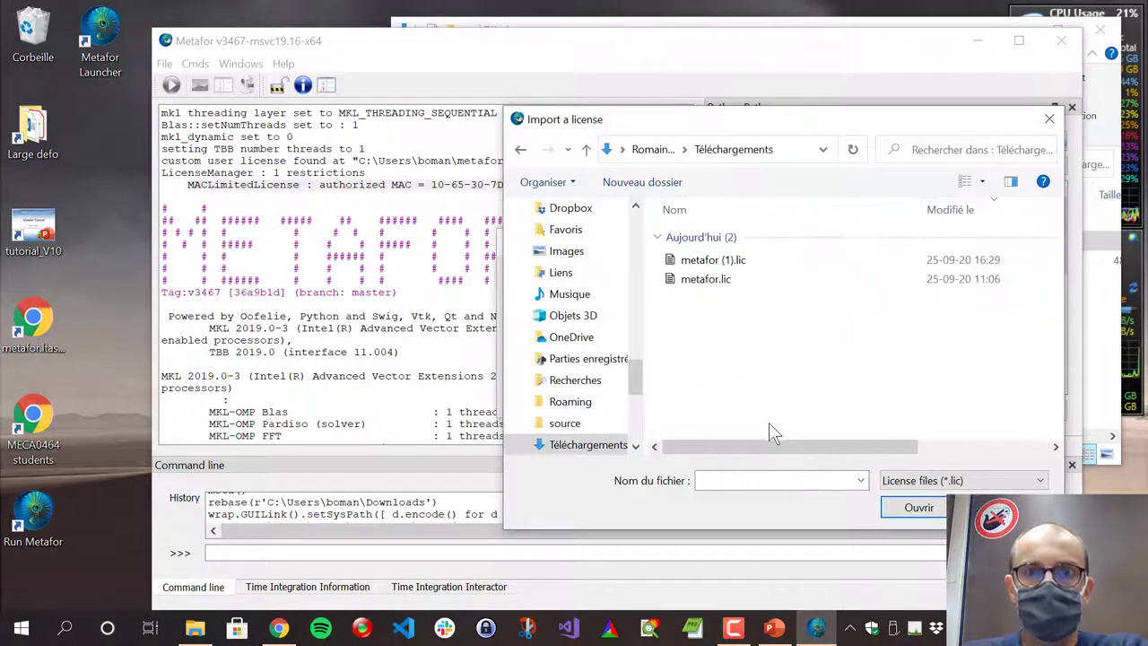
click(708, 281)
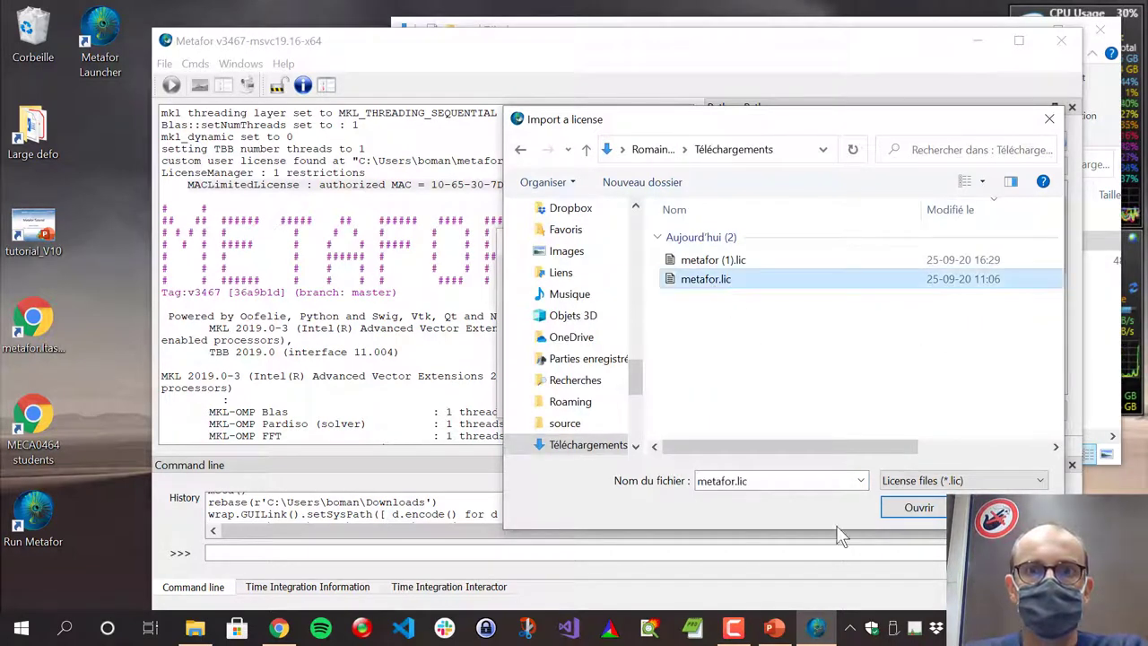
click(912, 509)
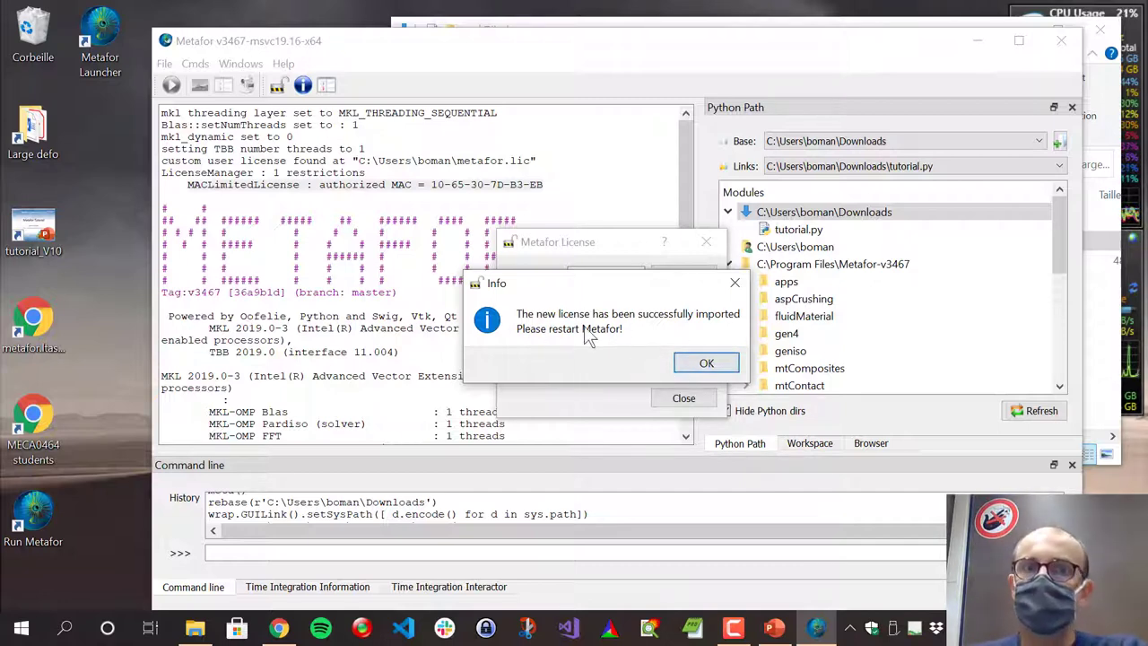
click(706, 363)
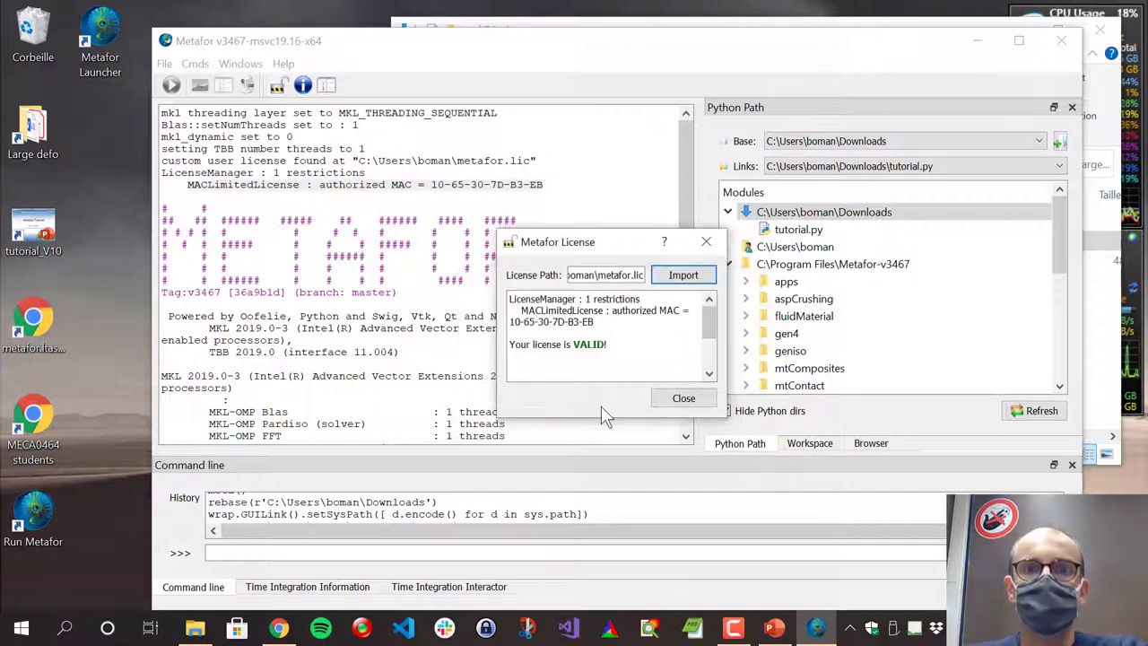
click(684, 398)
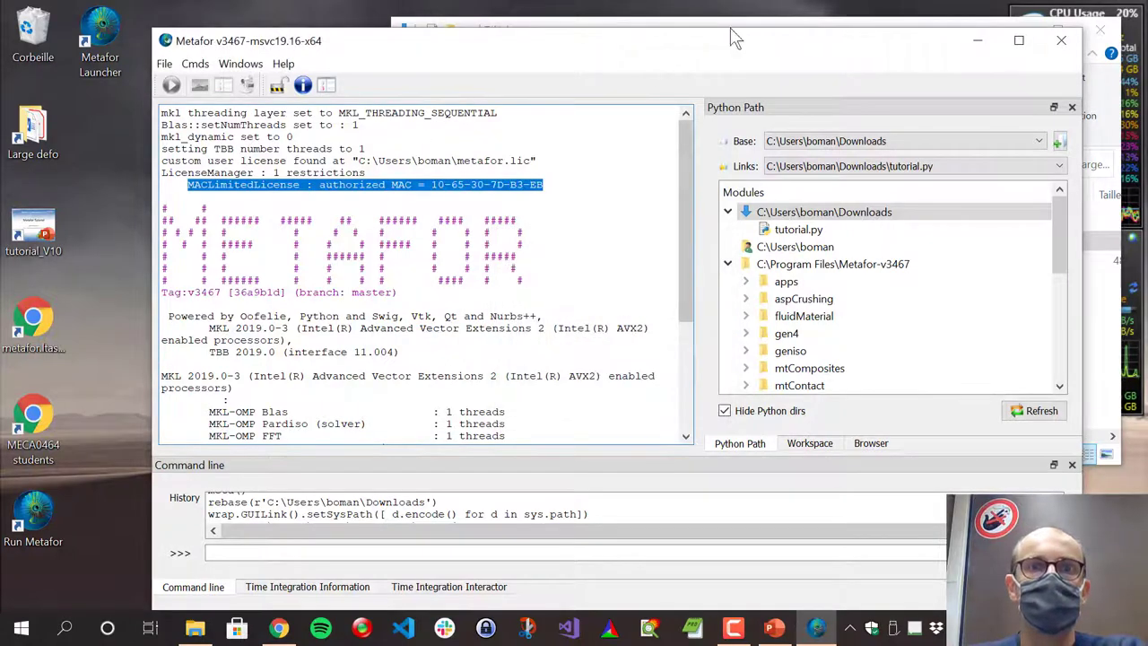
click(1062, 47)
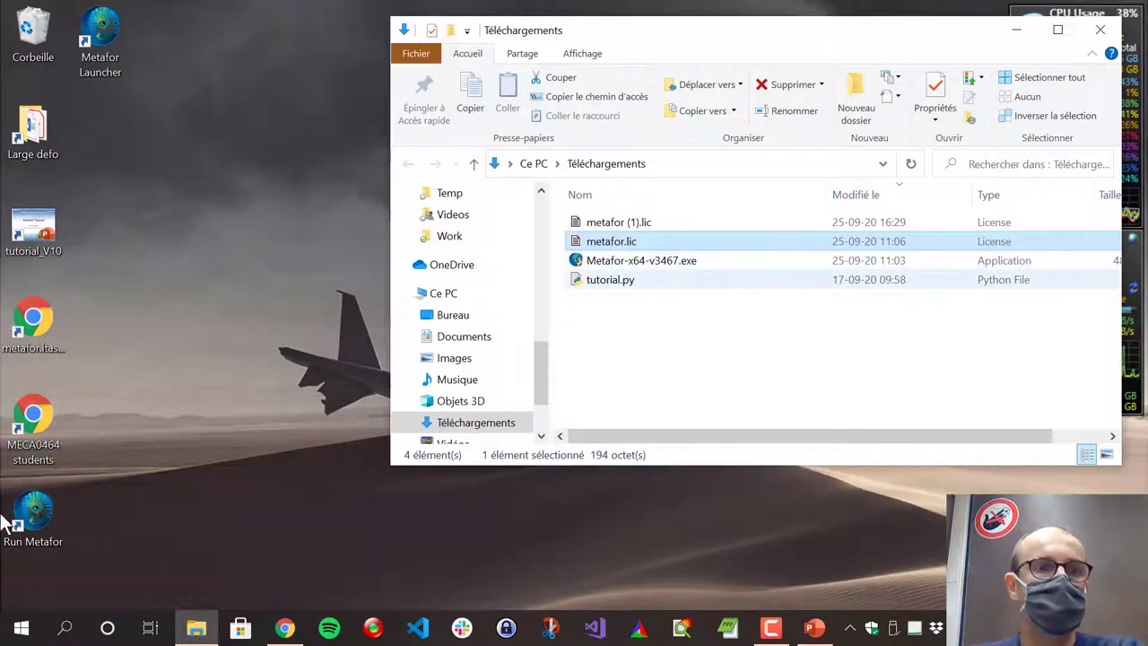
Relaunch Metafor and check the new licence's object limits, including 5000 objects, in the console.
double_click(35, 511)
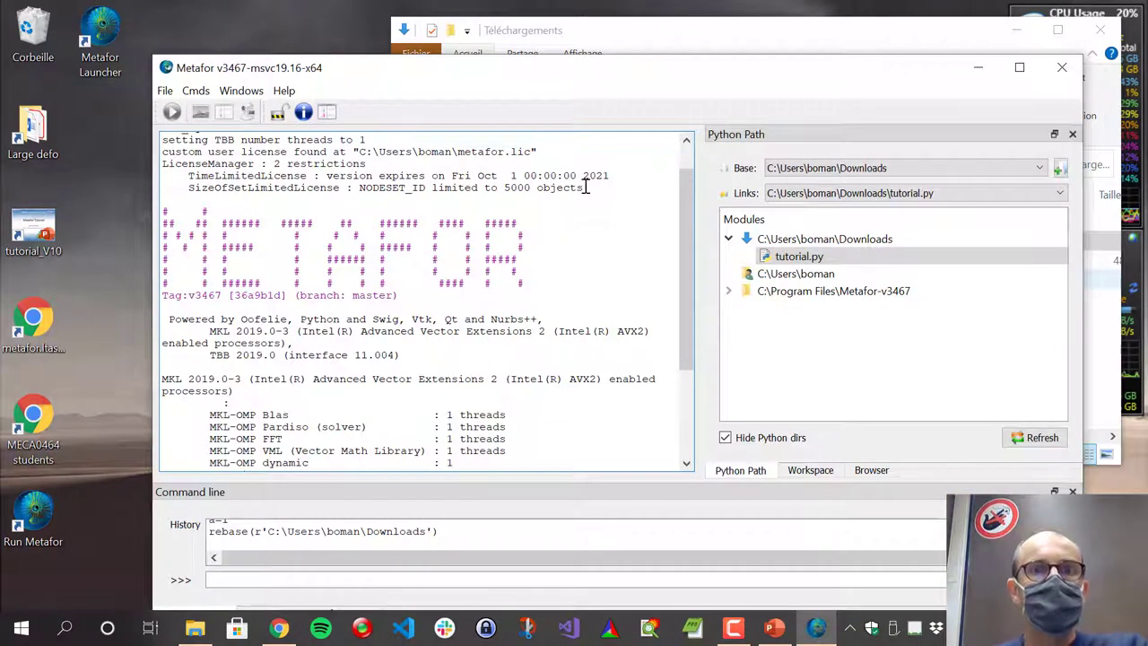
drag(556, 185, 358, 187)
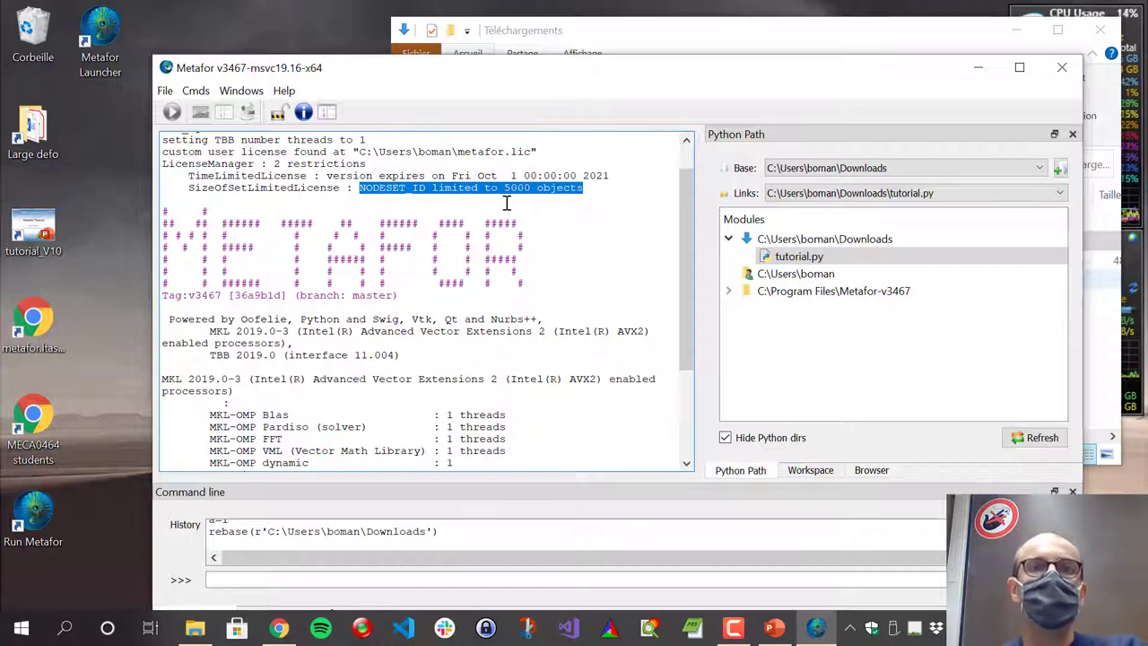
click(591, 198)
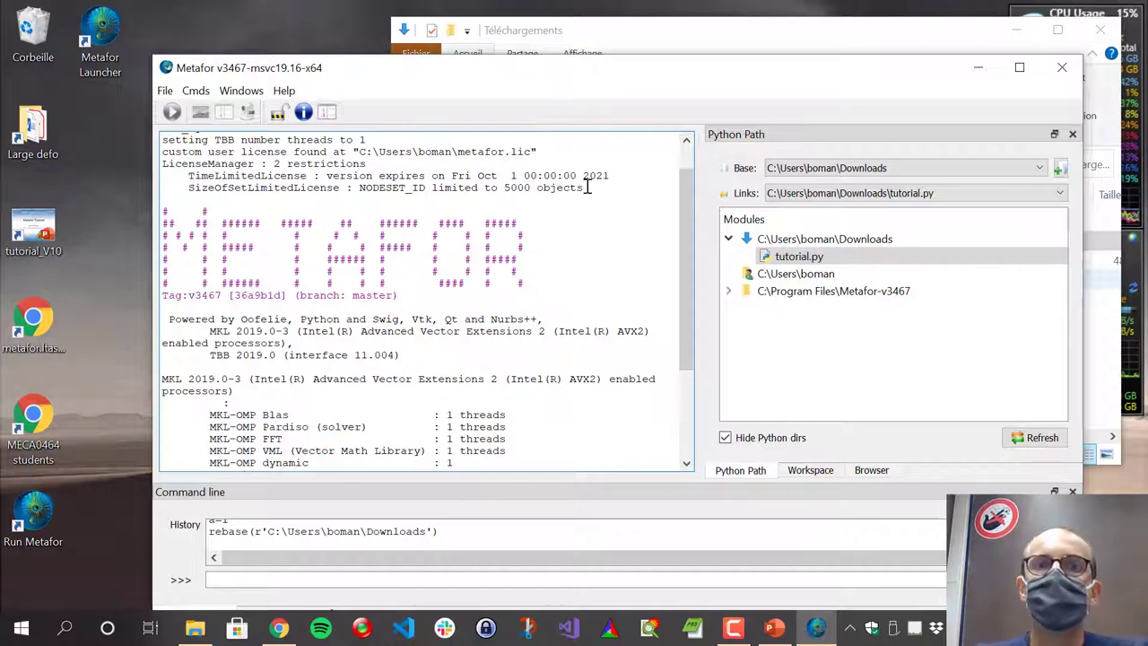
drag(587, 186, 499, 184)
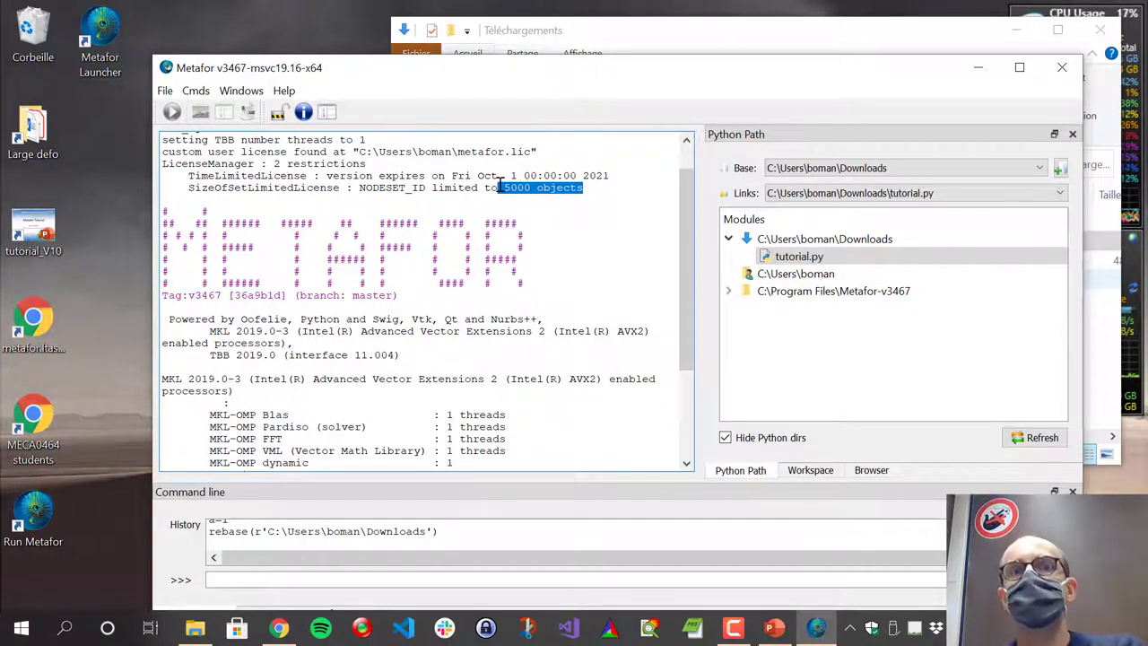
click(536, 213)
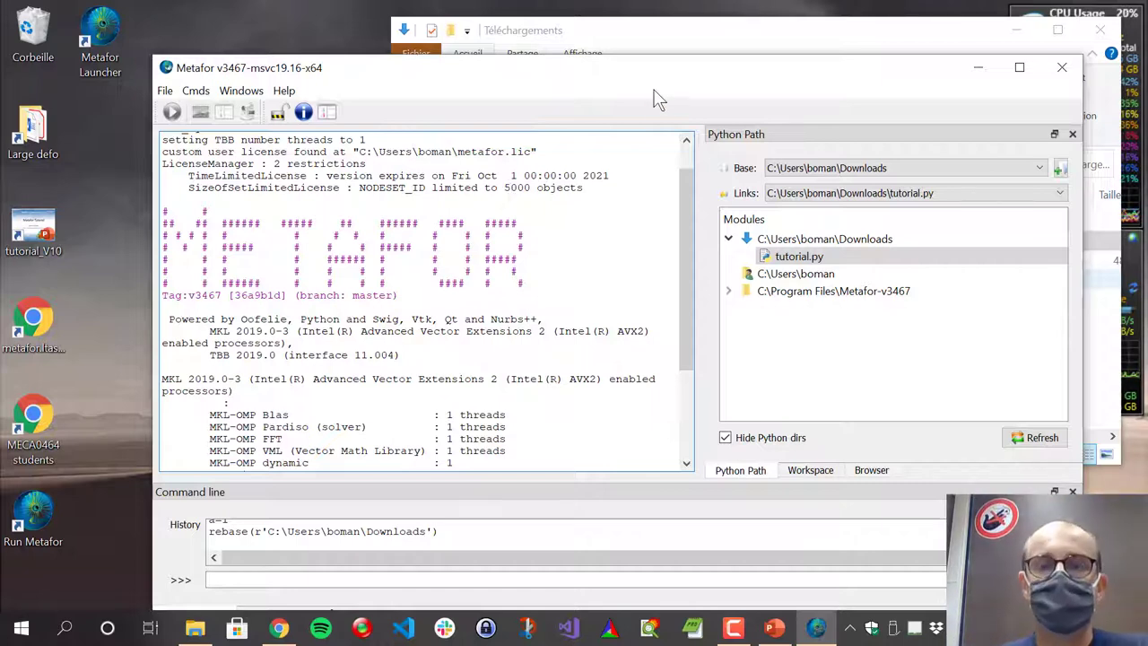
Move the Metafor window up and left and widen the Python Path panel.
scroll(570, 311, down, 4)
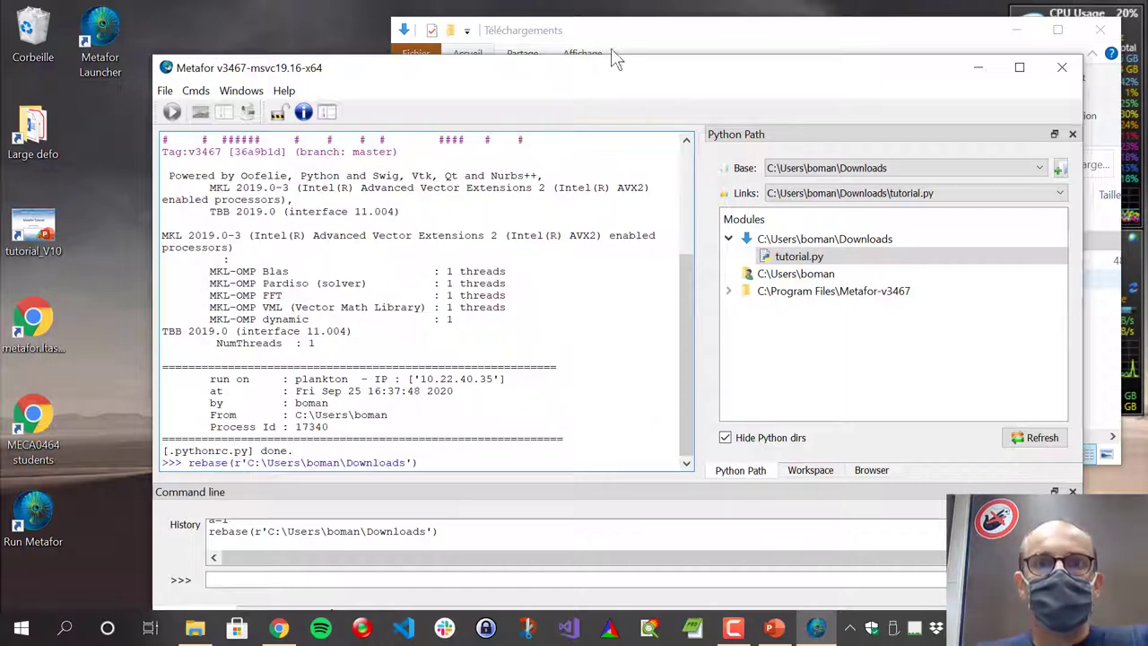
drag(604, 63, 567, 61)
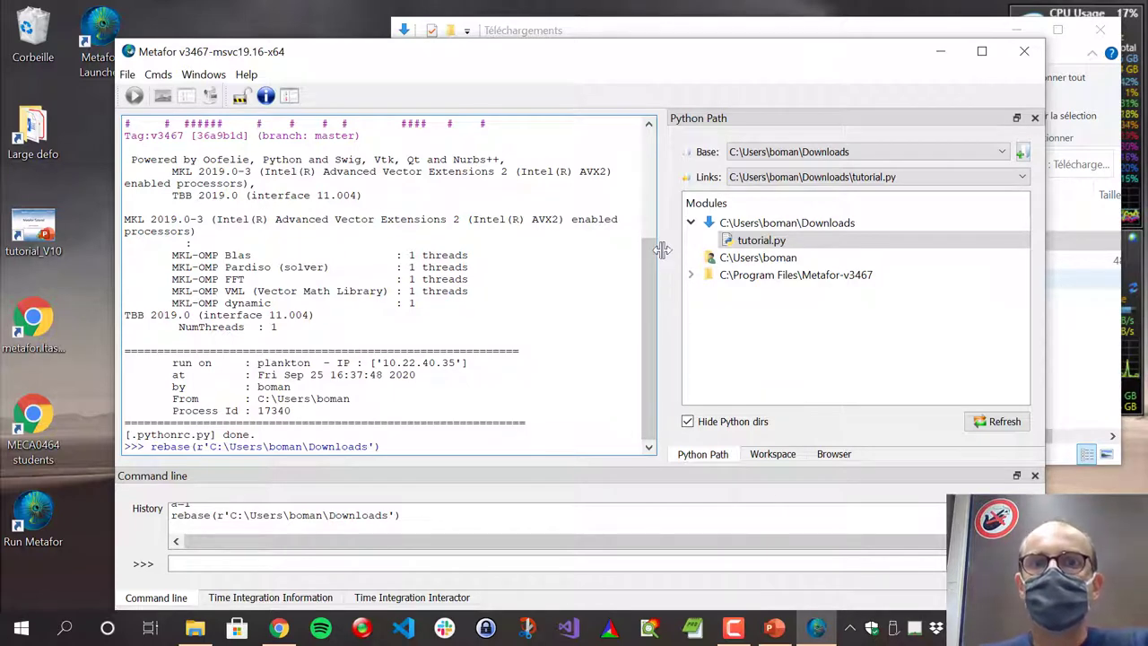
drag(661, 249, 637, 249)
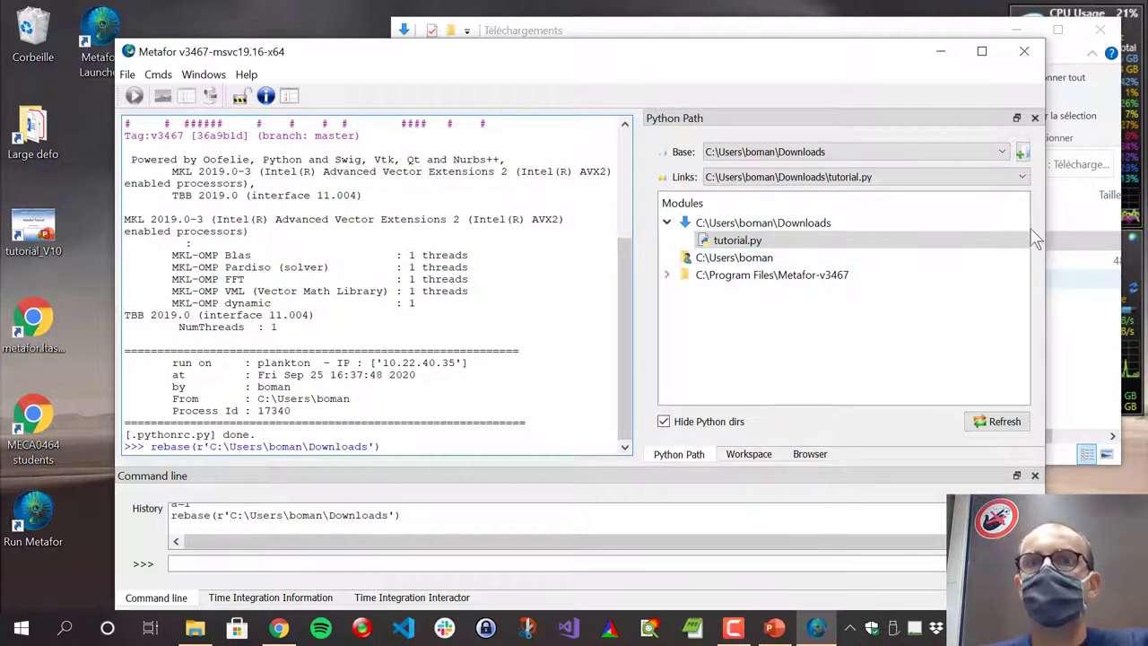
Minimize Metafor and close the Téléchargements Explorer window.
click(938, 51)
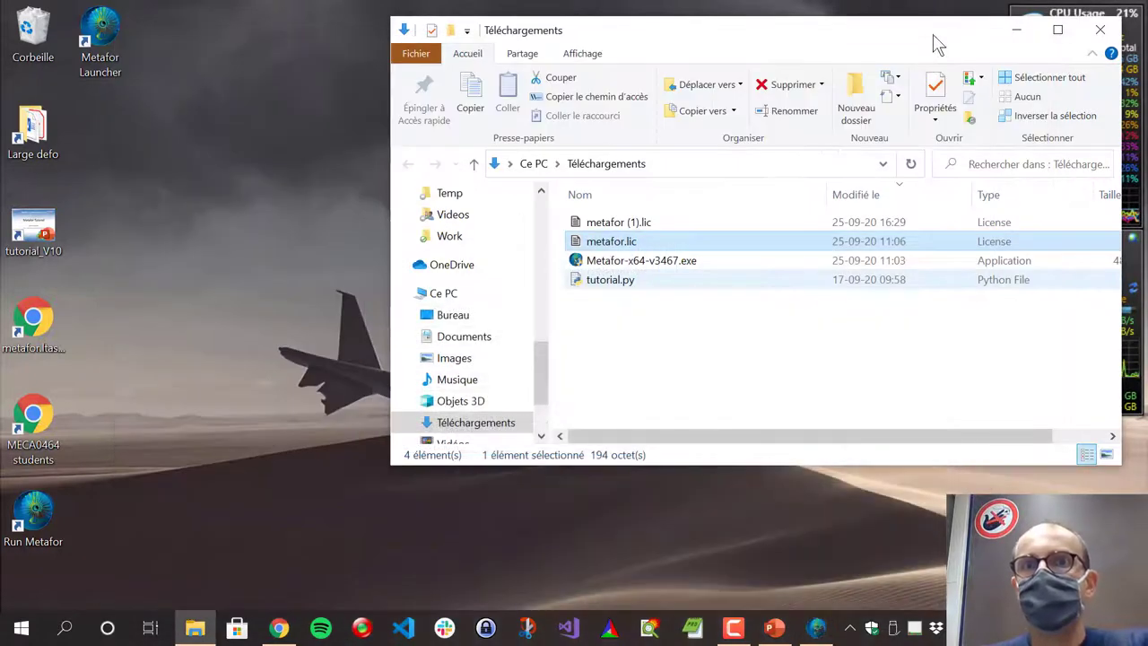
drag(934, 38, 852, 103)
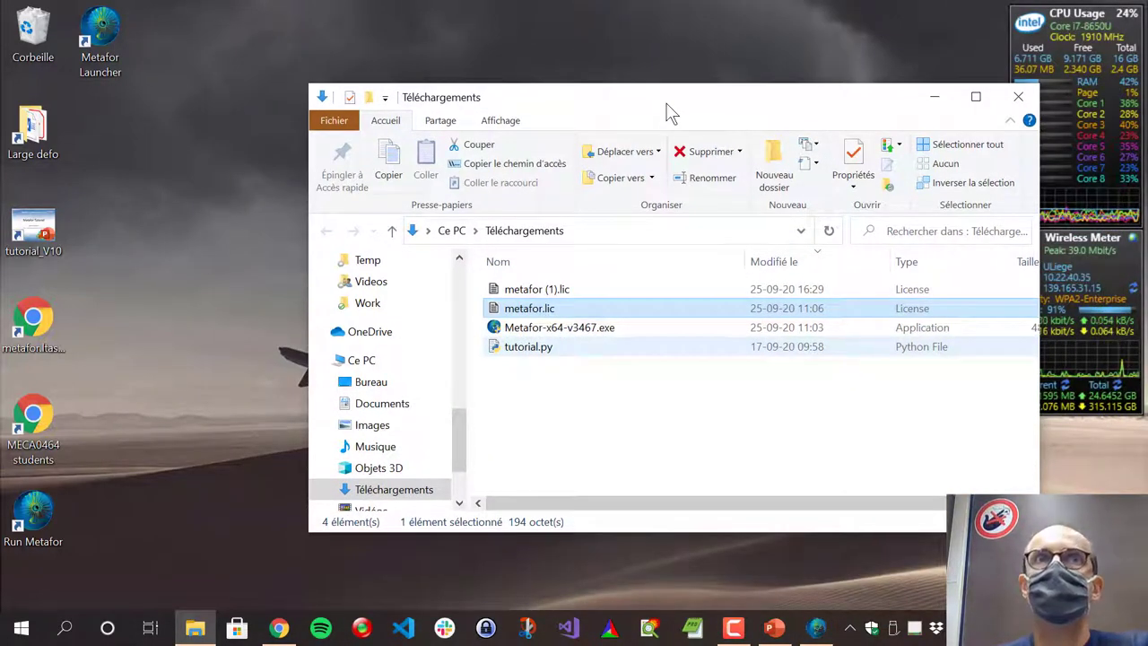
drag(763, 105, 683, 103)
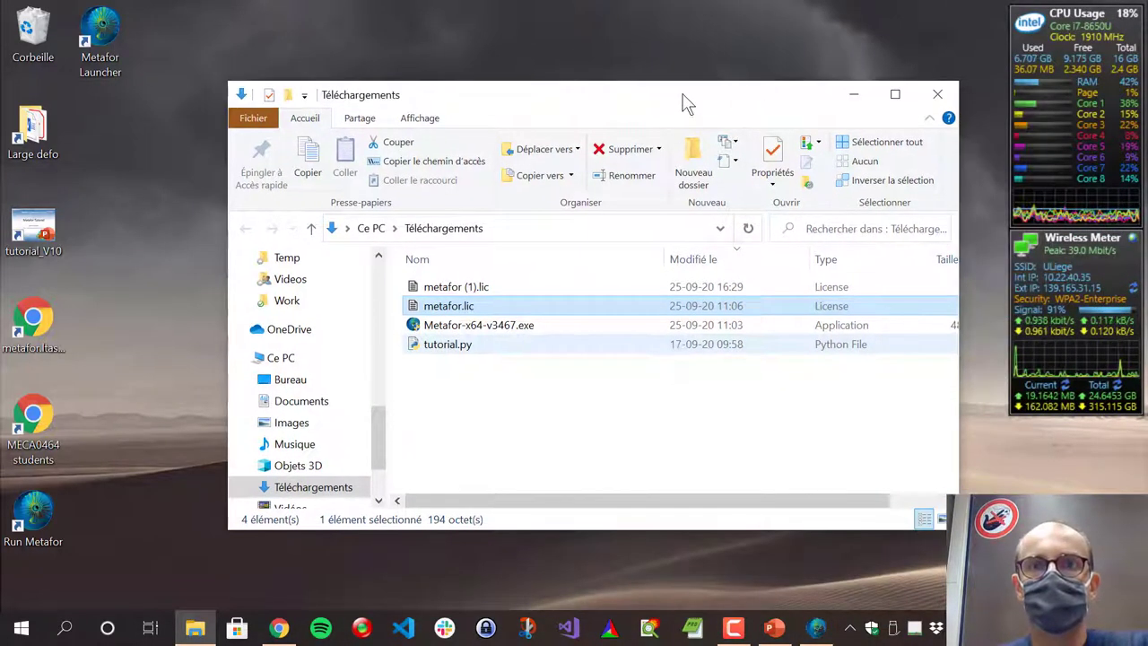
click(937, 96)
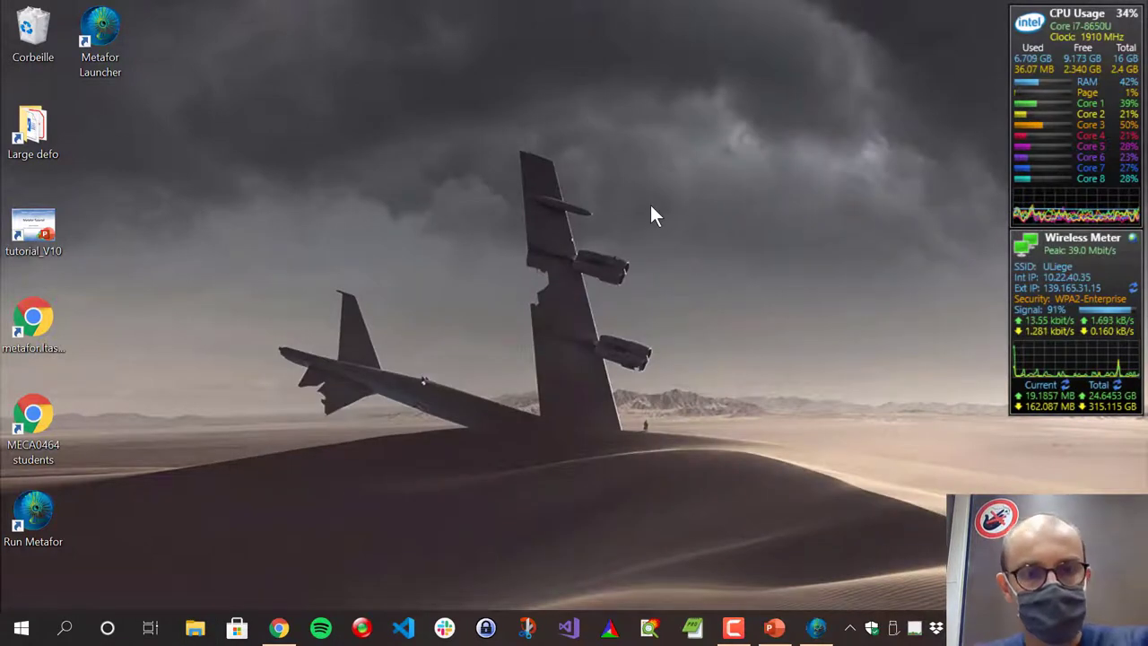
Open C:\Programmes\Metafor-v3467 in a new File Explorer window.
key(super+e)
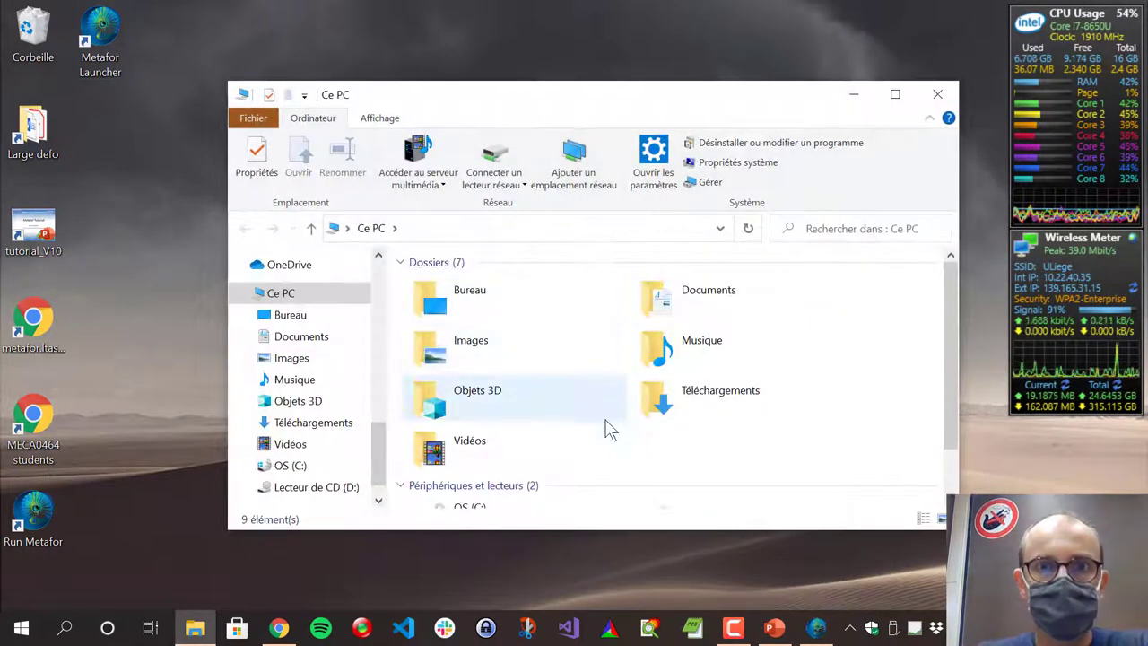
scroll(607, 428, down, 2)
double_click(558, 475)
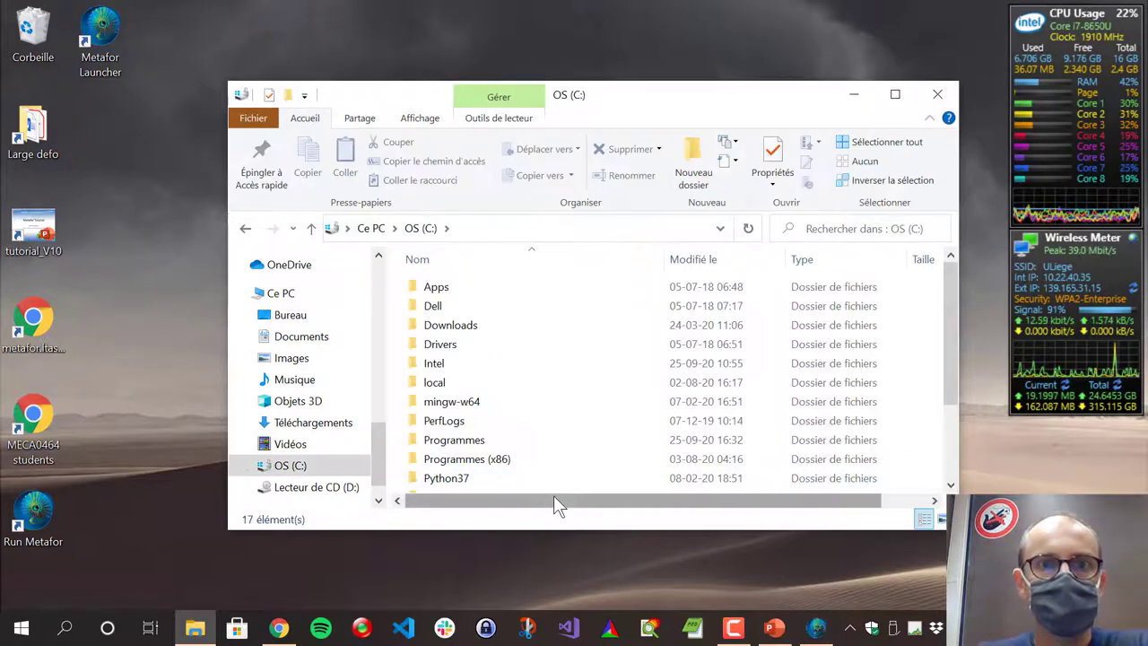
scroll(592, 441, down, 2)
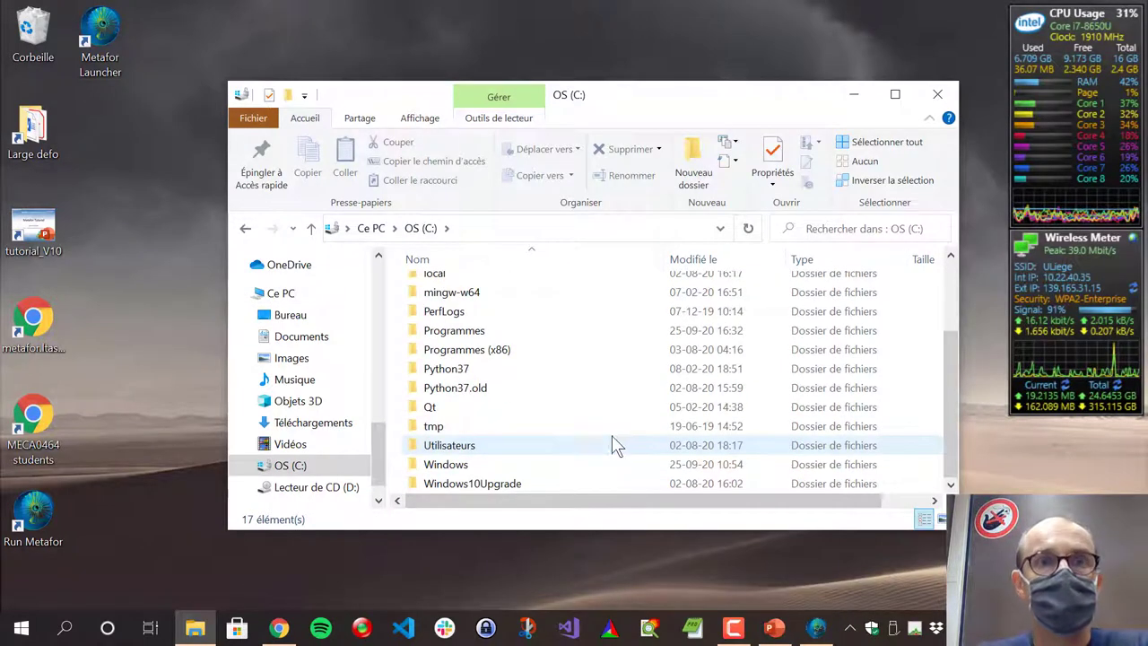
double_click(475, 331)
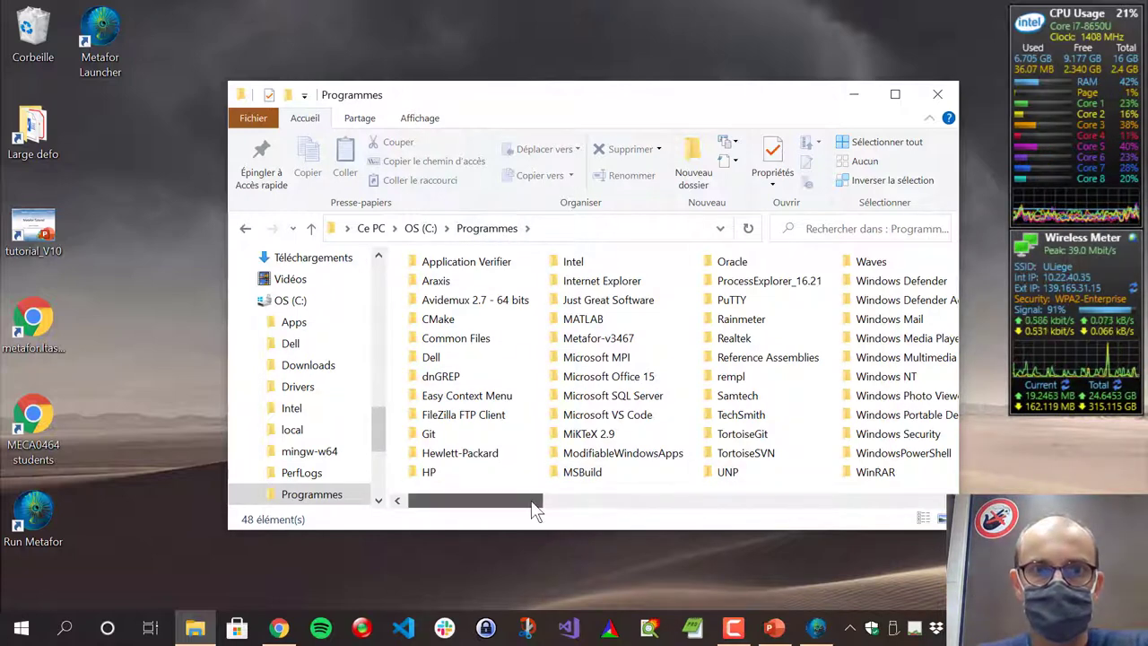
drag(533, 495, 589, 499)
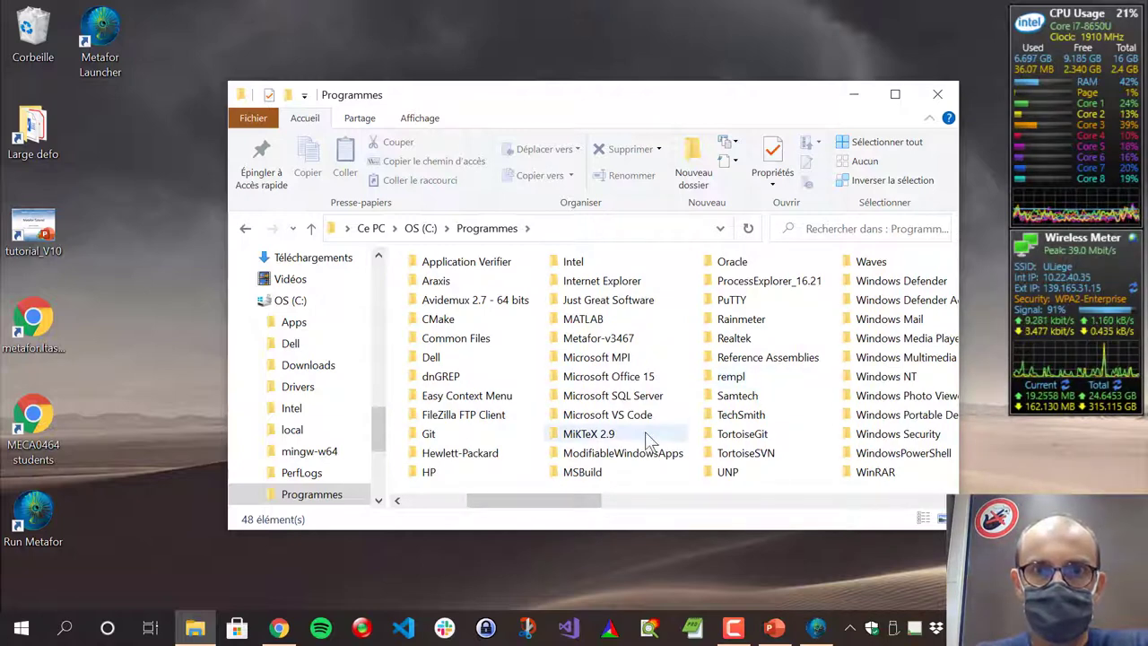
click(619, 347)
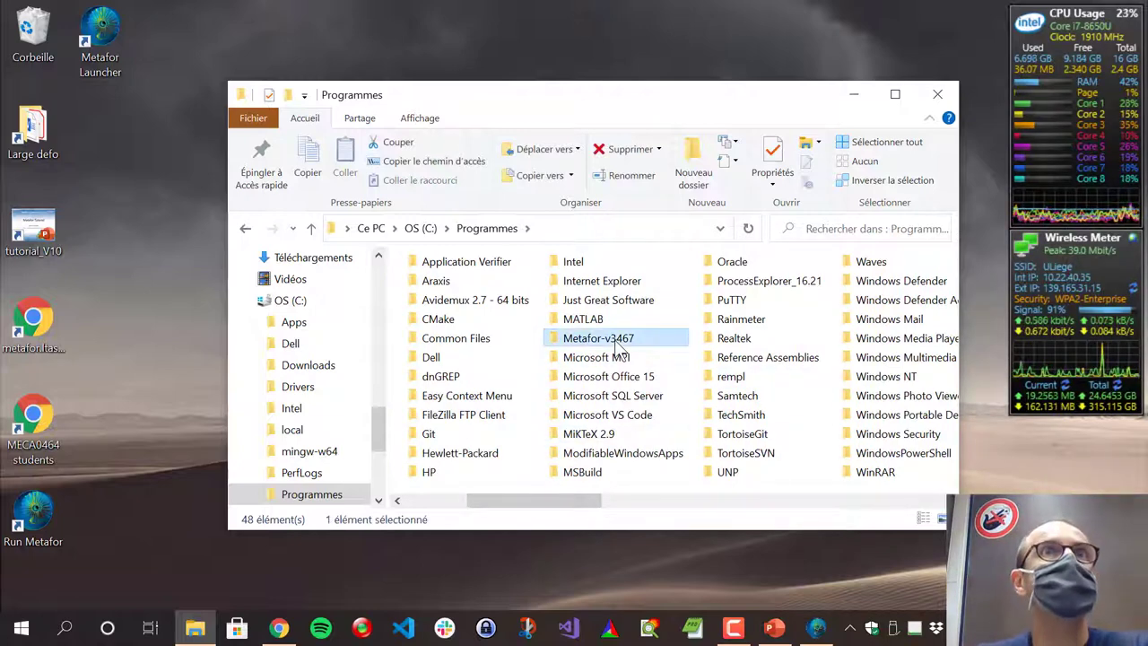
double_click(619, 347)
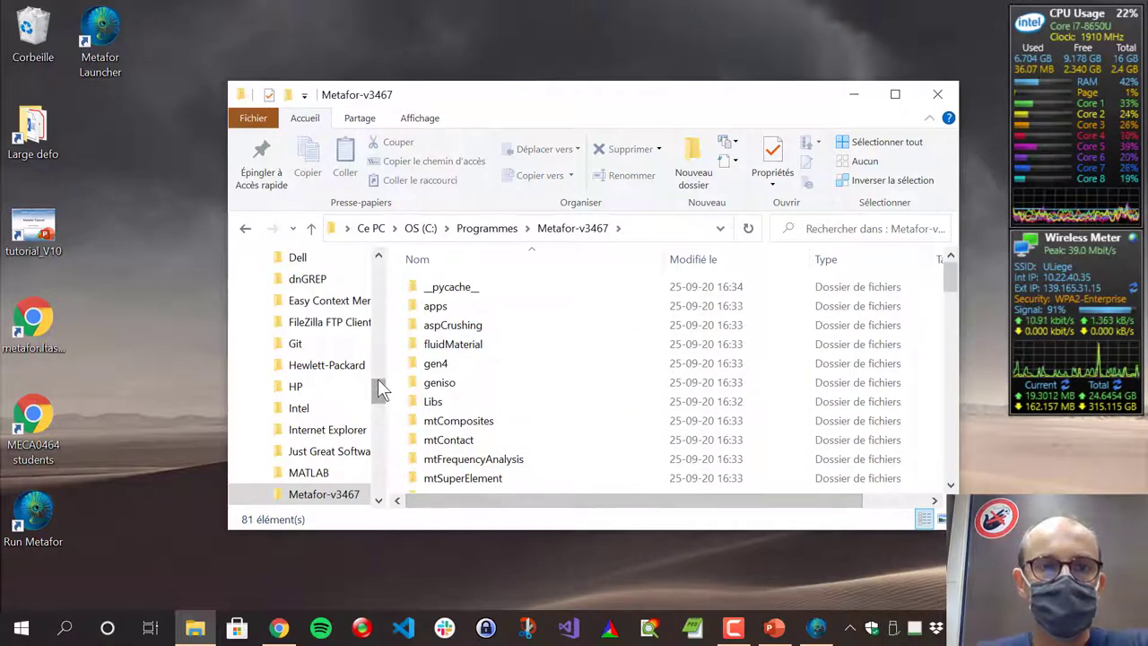
Maximize Explorer and expand Metafor-v3467 and its apps folder in the navigation pane.
drag(377, 381, 383, 413)
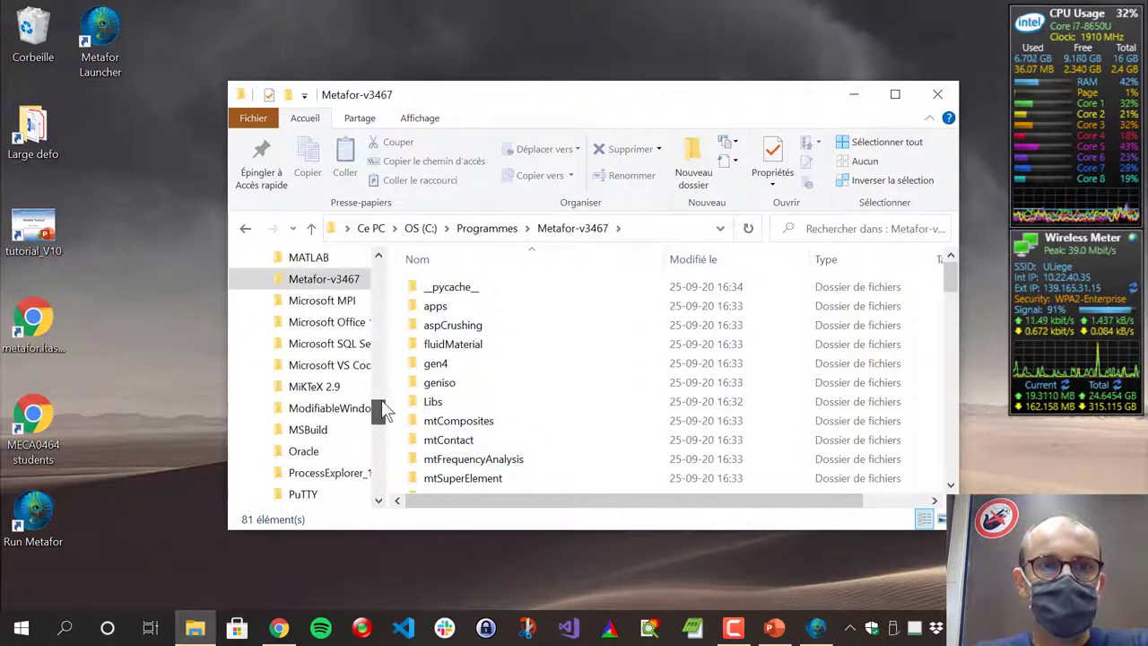
click(262, 278)
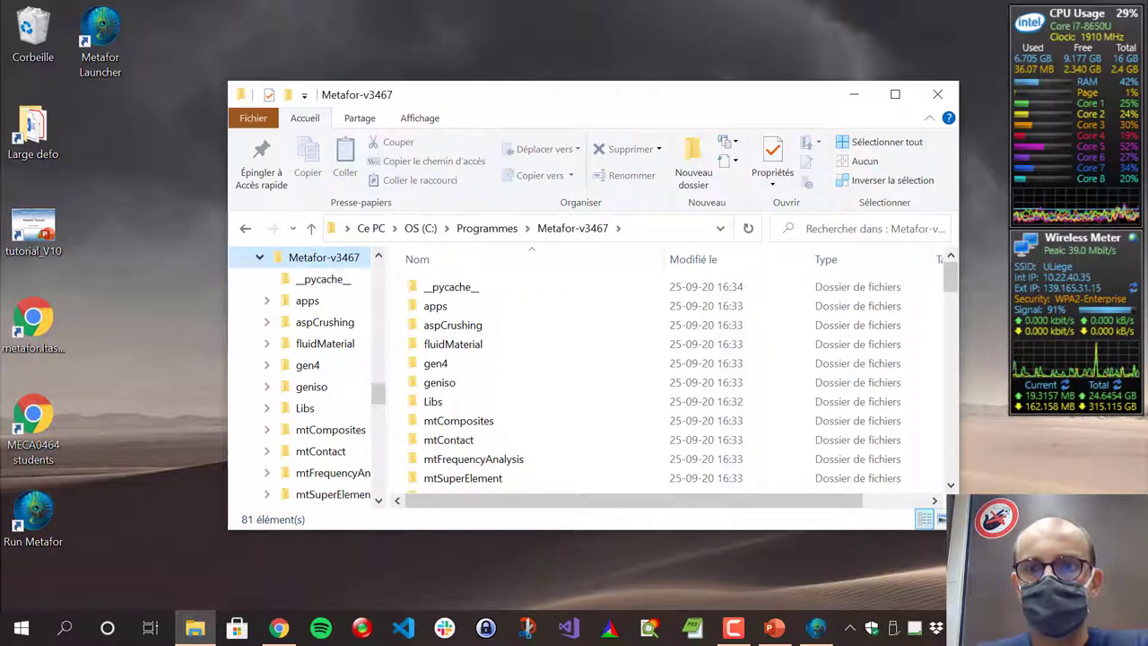
click(895, 94)
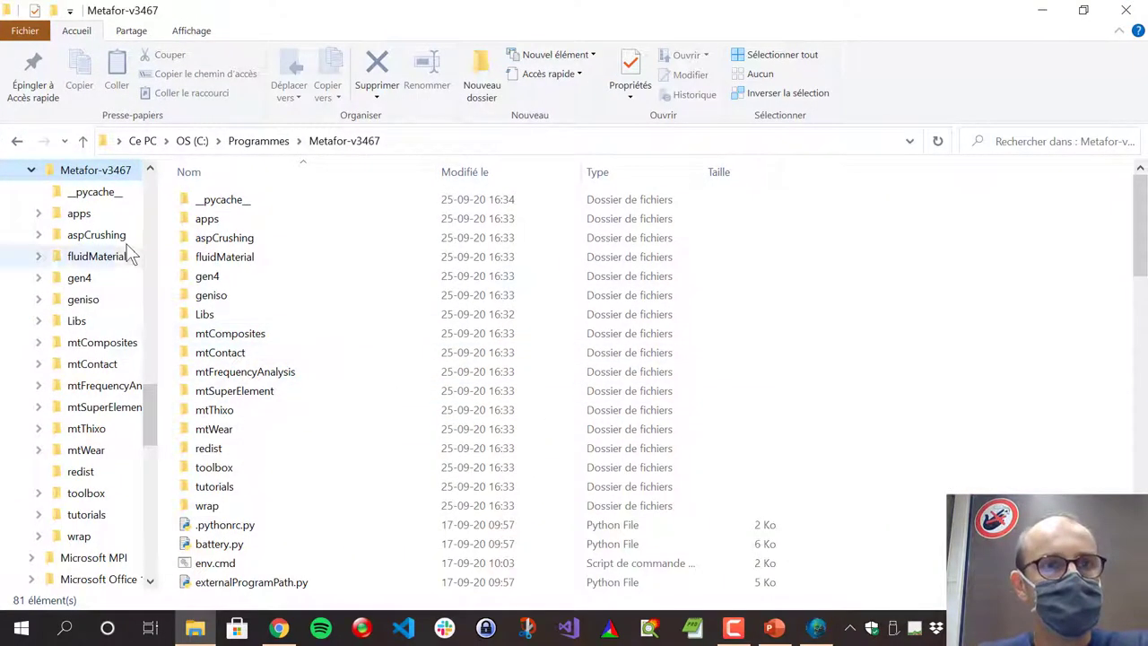
drag(161, 251, 213, 253)
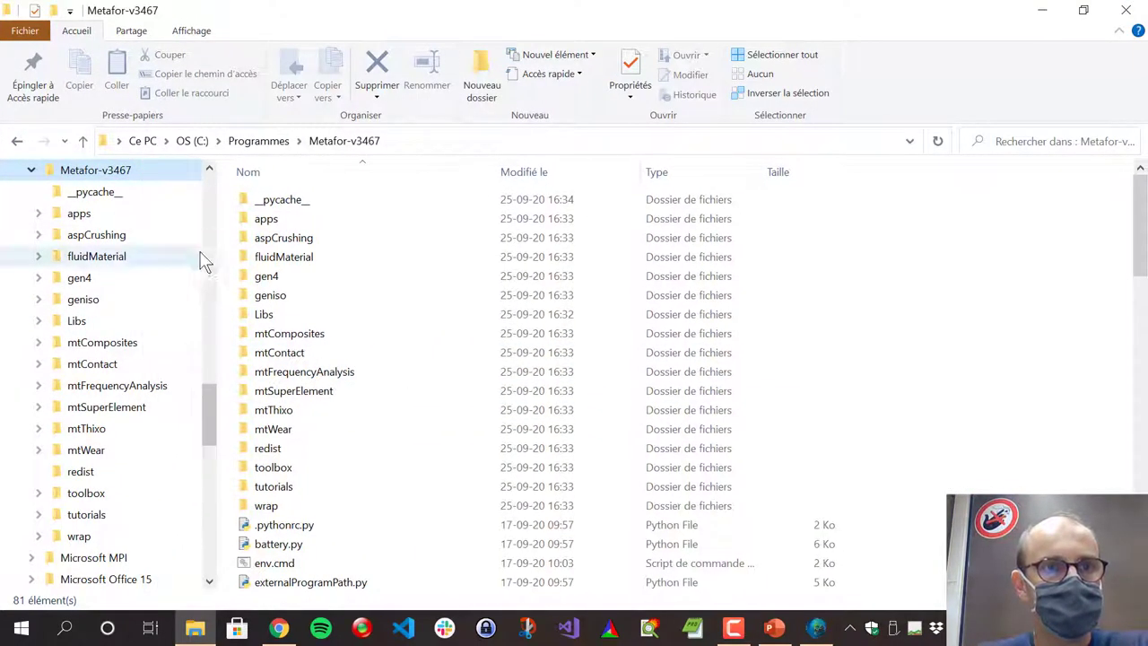
scroll(207, 274, up, 2)
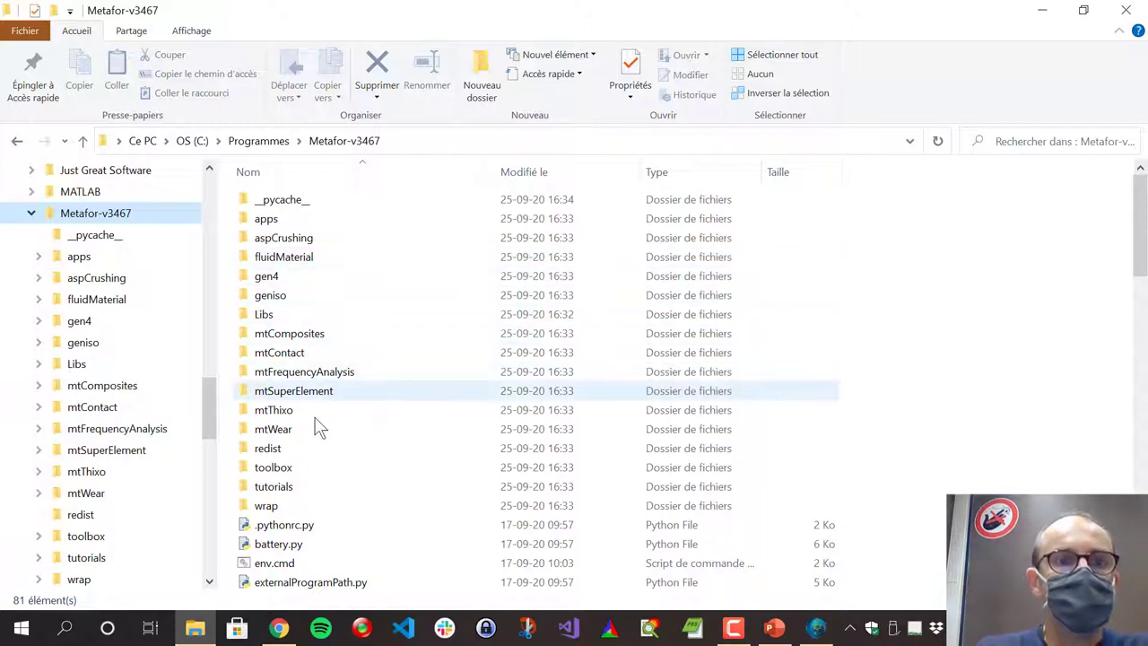
click(274, 224)
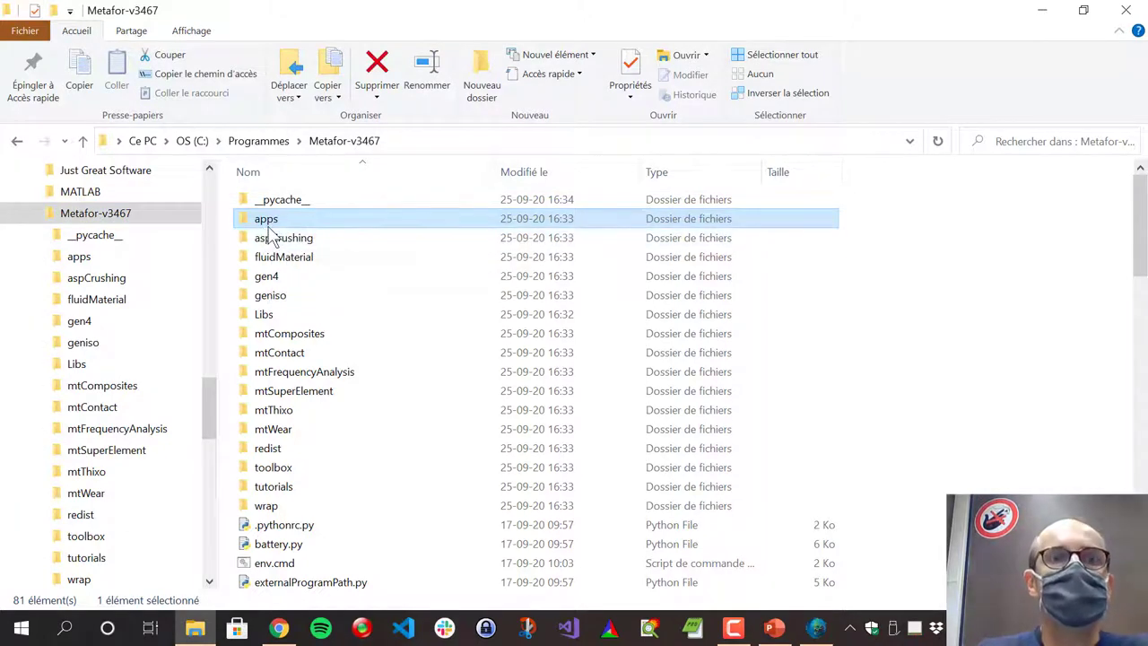
click(45, 257)
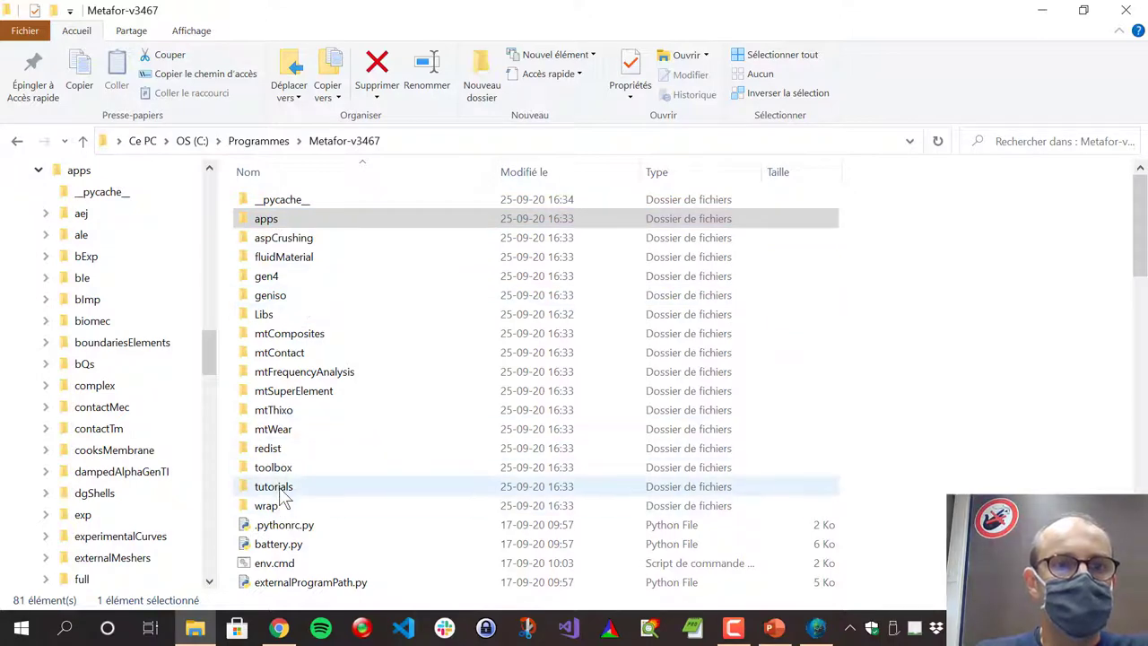
Open apps\tutorials and select the tutorial.py script.
double_click(282, 221)
scroll(309, 385, down, 9)
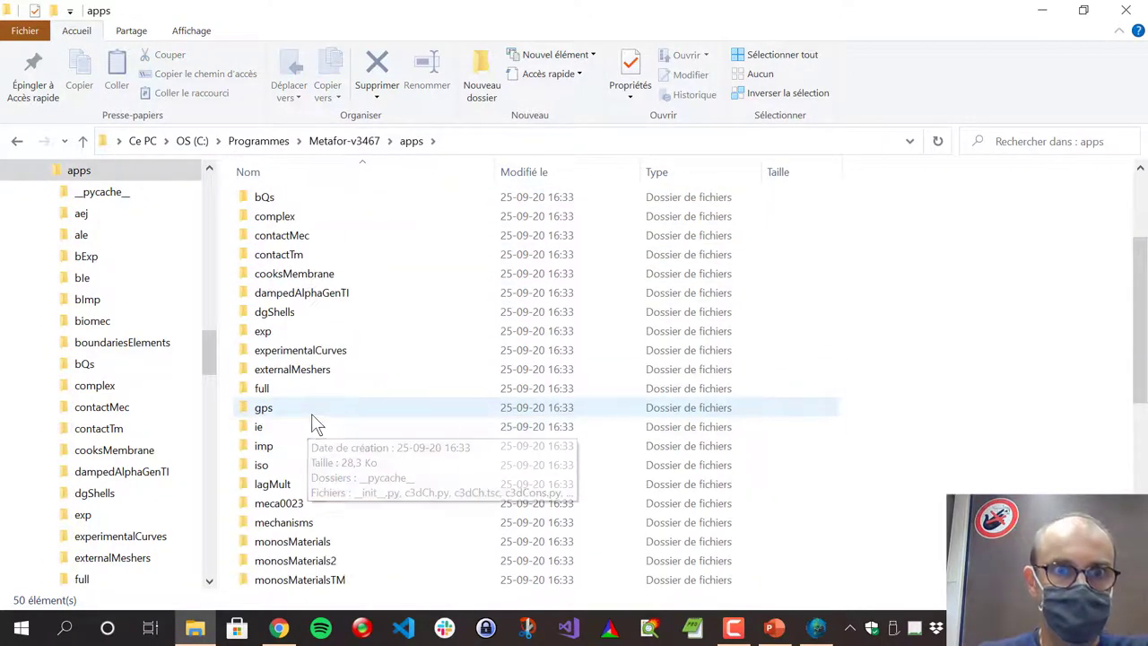
scroll(316, 427, down, 1)
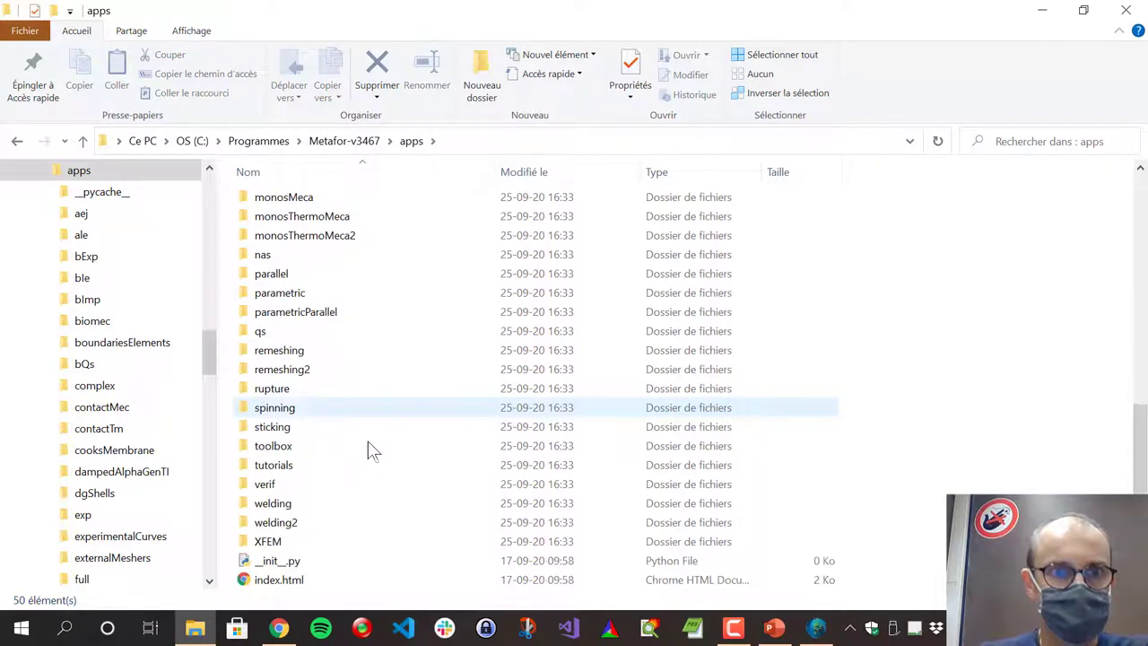
click(301, 465)
double_click(302, 473)
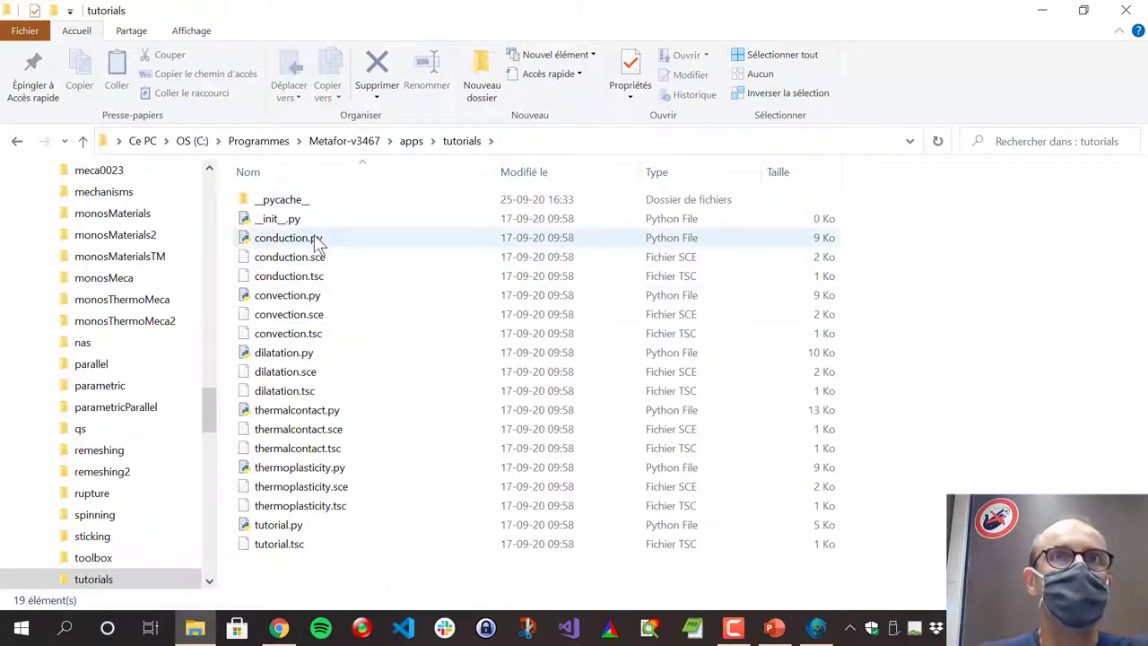
click(289, 529)
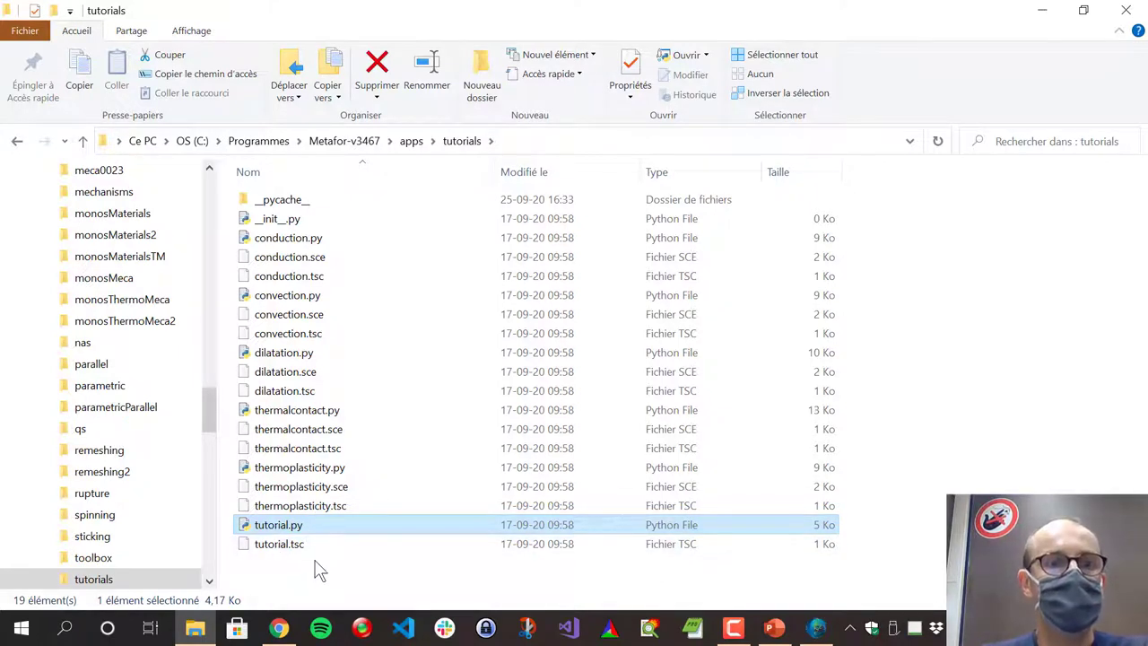
Collapse apps in the folder tree and return to the Metafor-v3467 folder.
drag(210, 412, 220, 335)
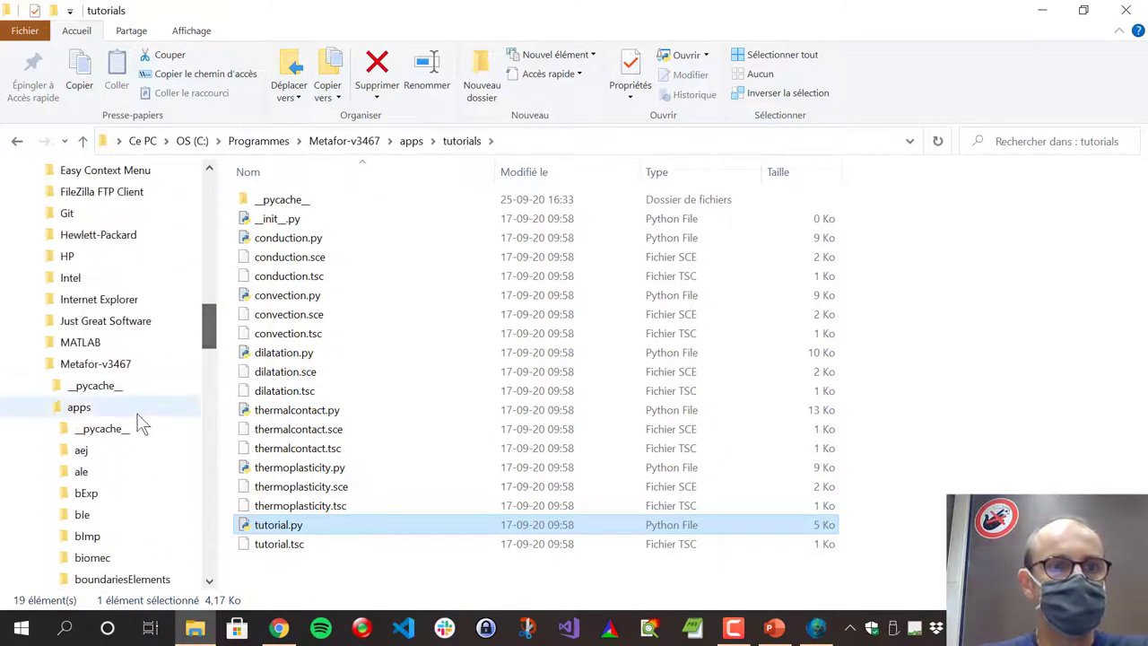
click(37, 406)
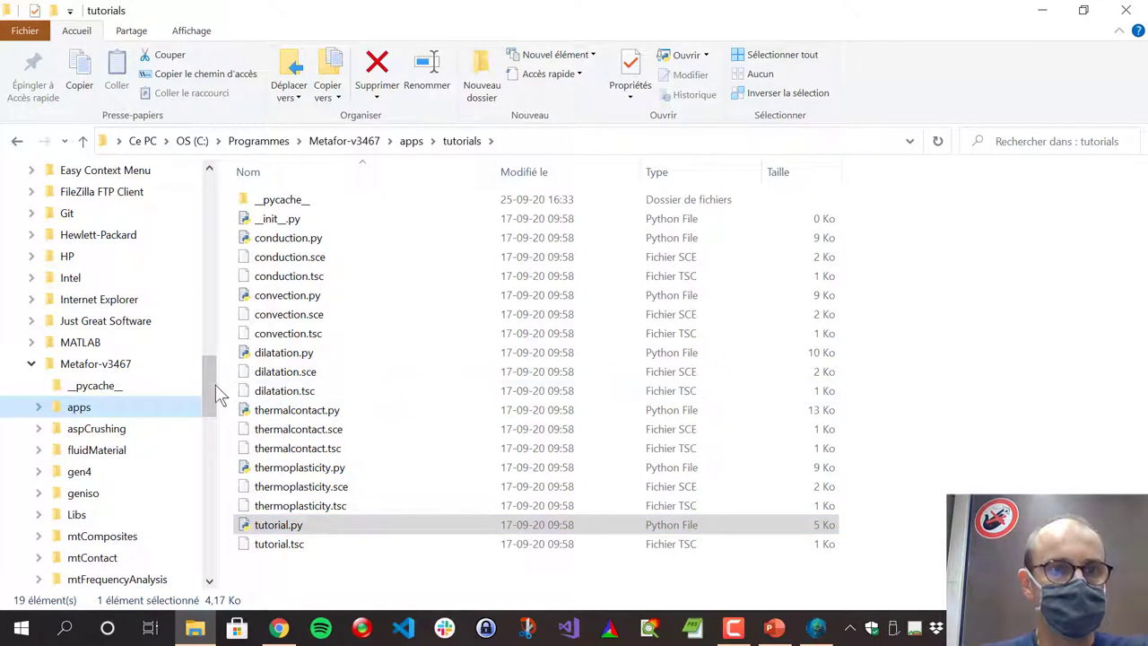
drag(206, 380, 207, 410)
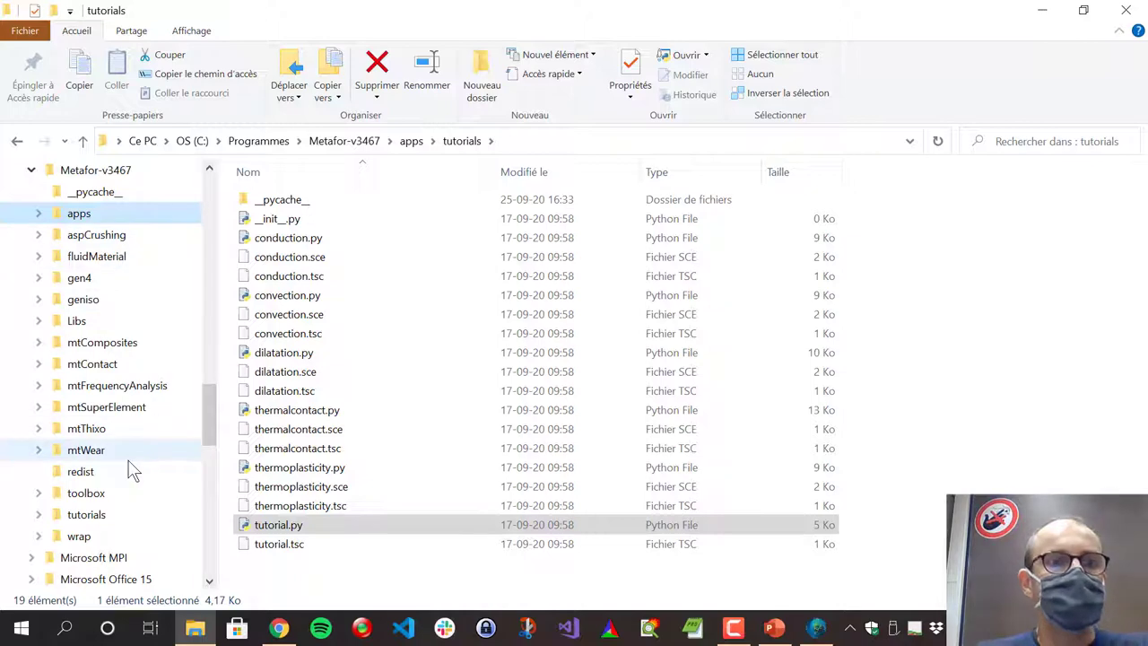
click(95, 169)
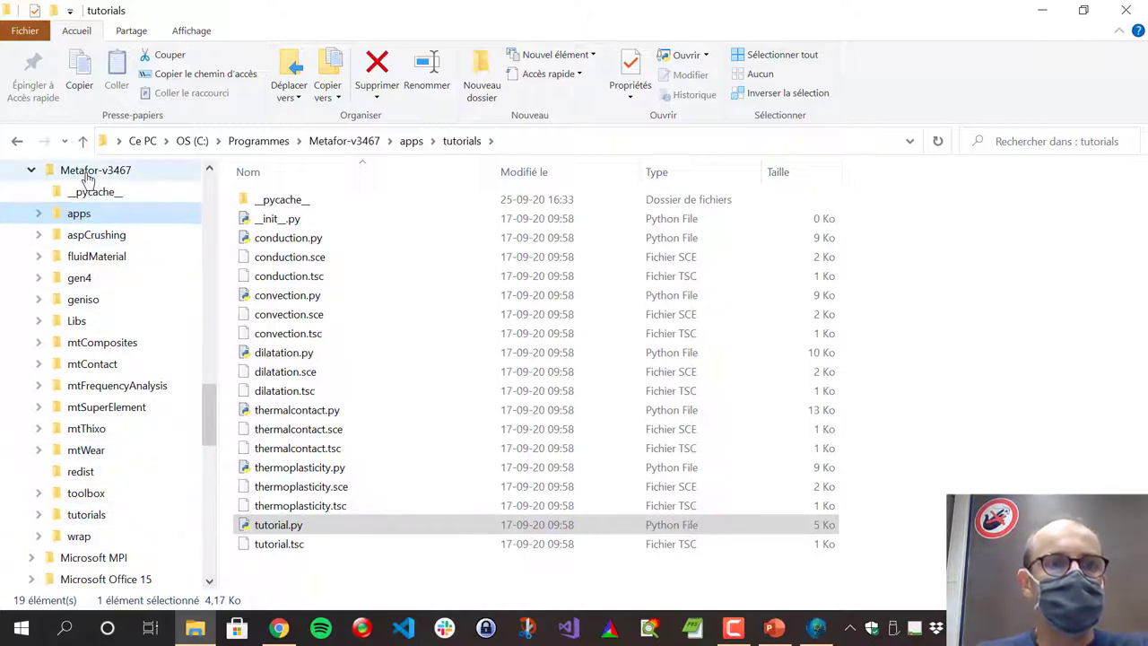
Open the wrap folder inside Metafor-v3467.
scroll(392, 487, down, 1)
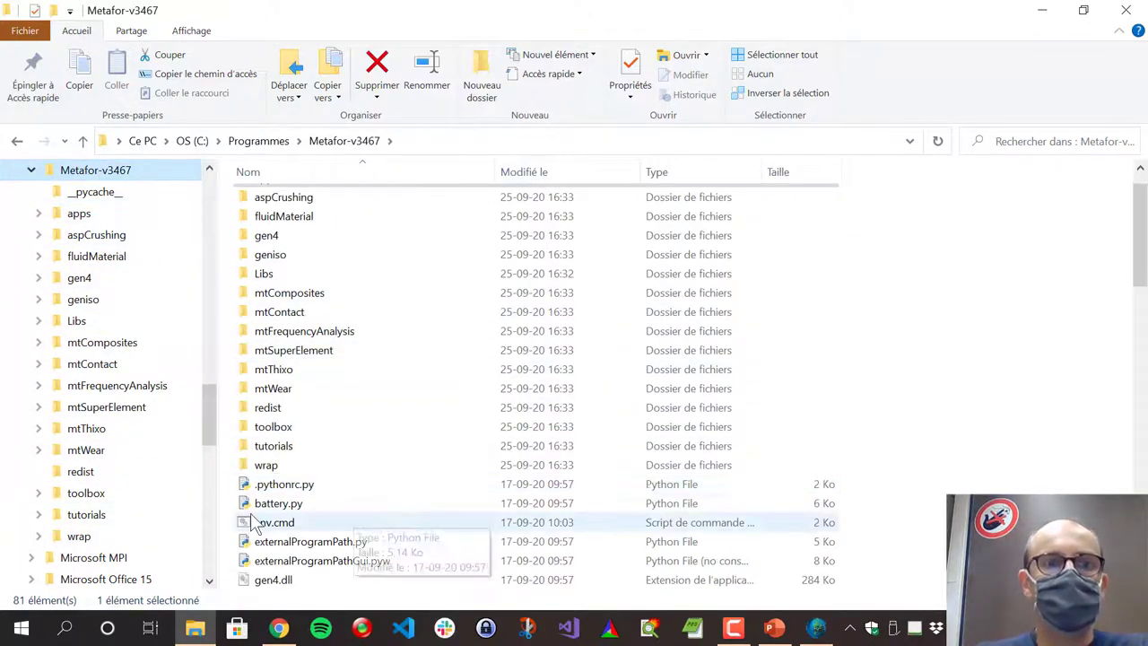
click(270, 468)
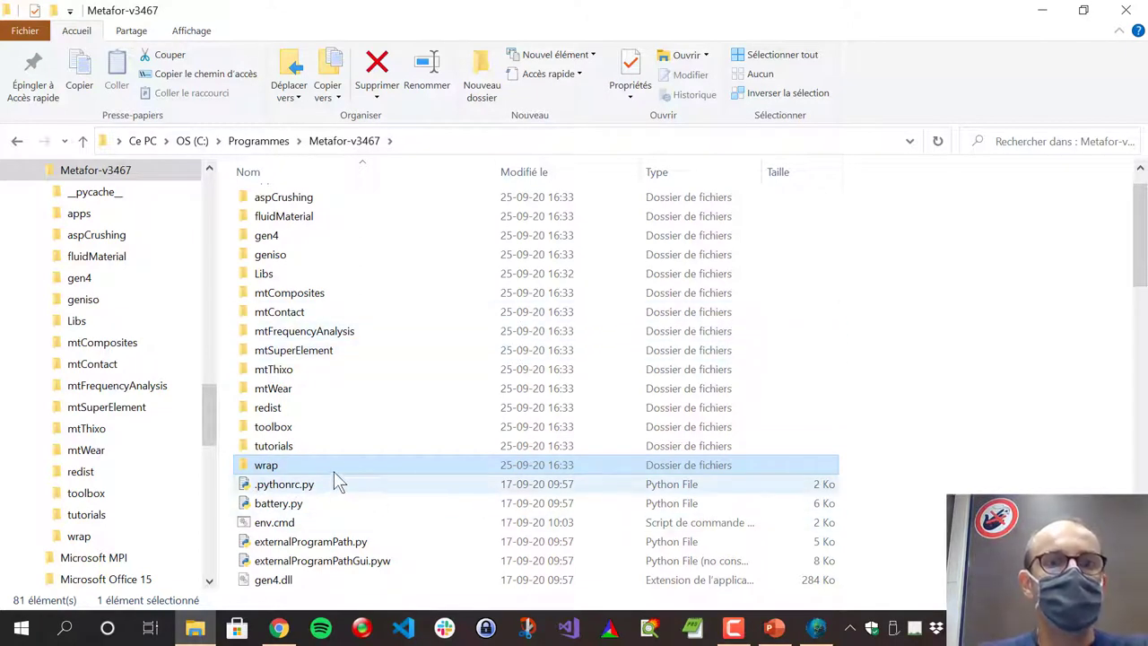
mouse_move(315, 466)
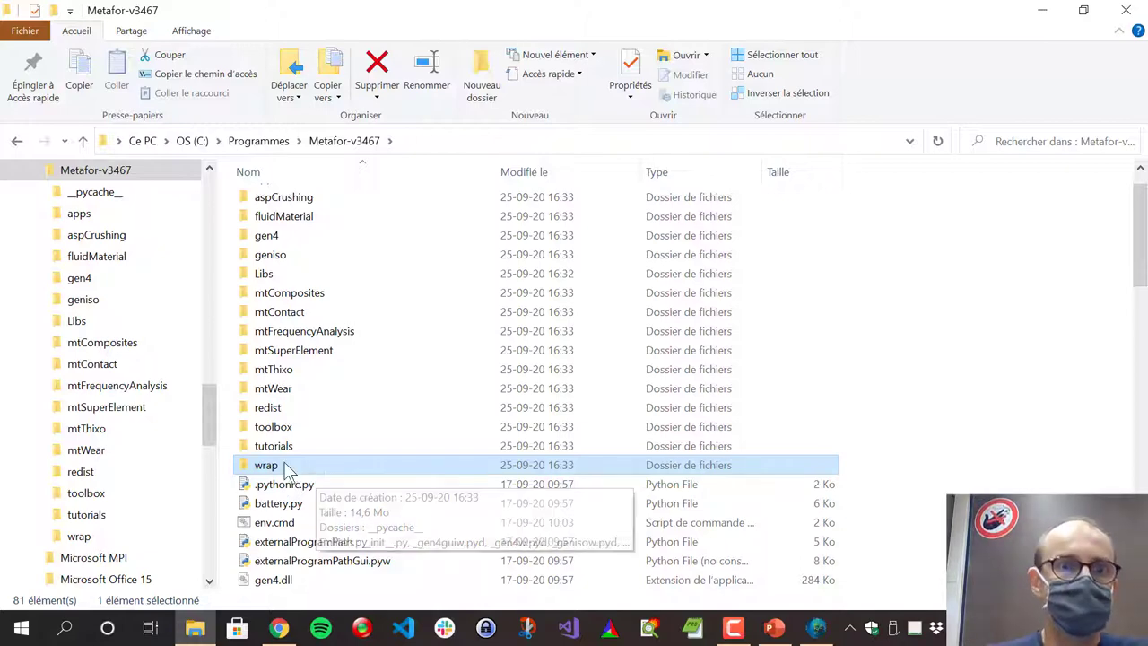
double_click(271, 464)
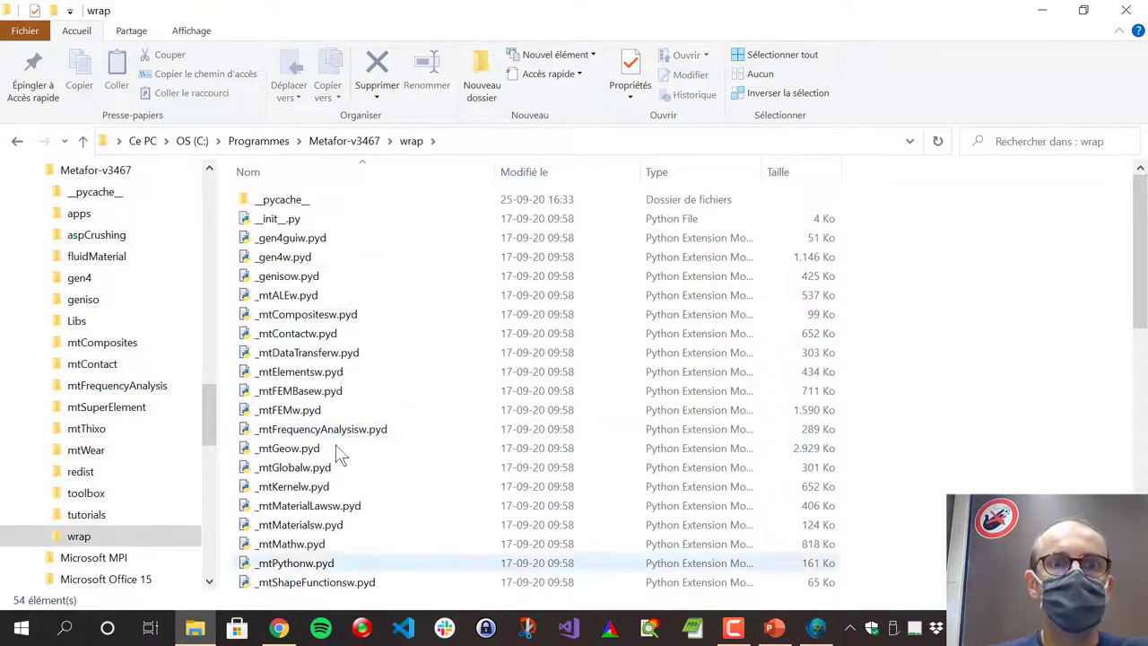
scroll(401, 430, down, 8)
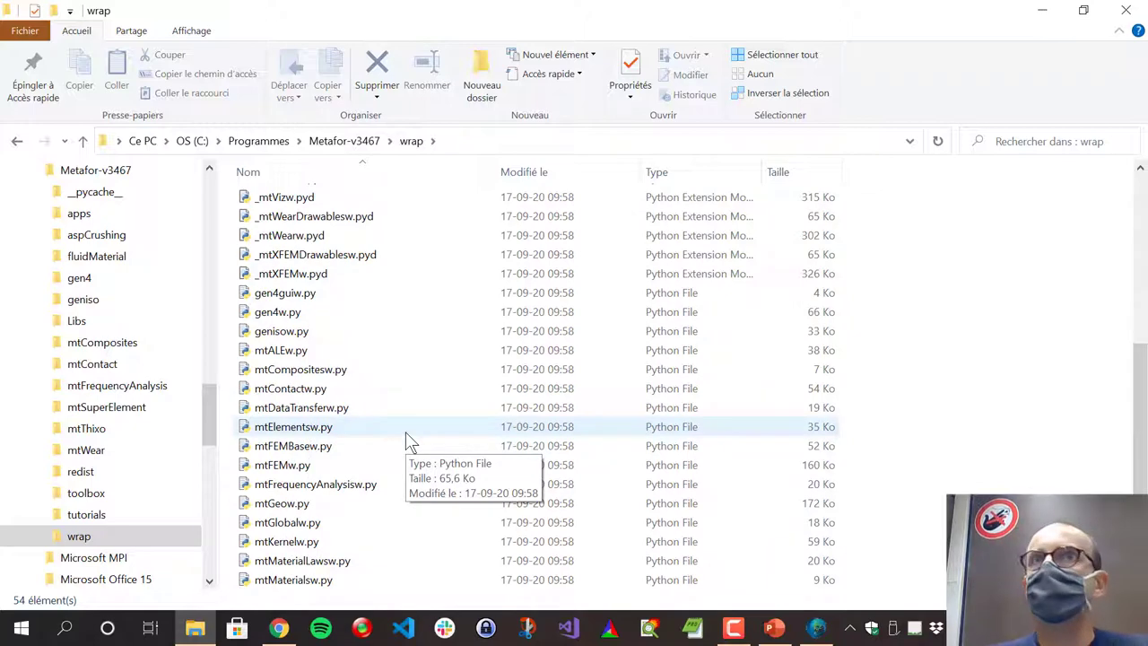
scroll(406, 431, up, 8)
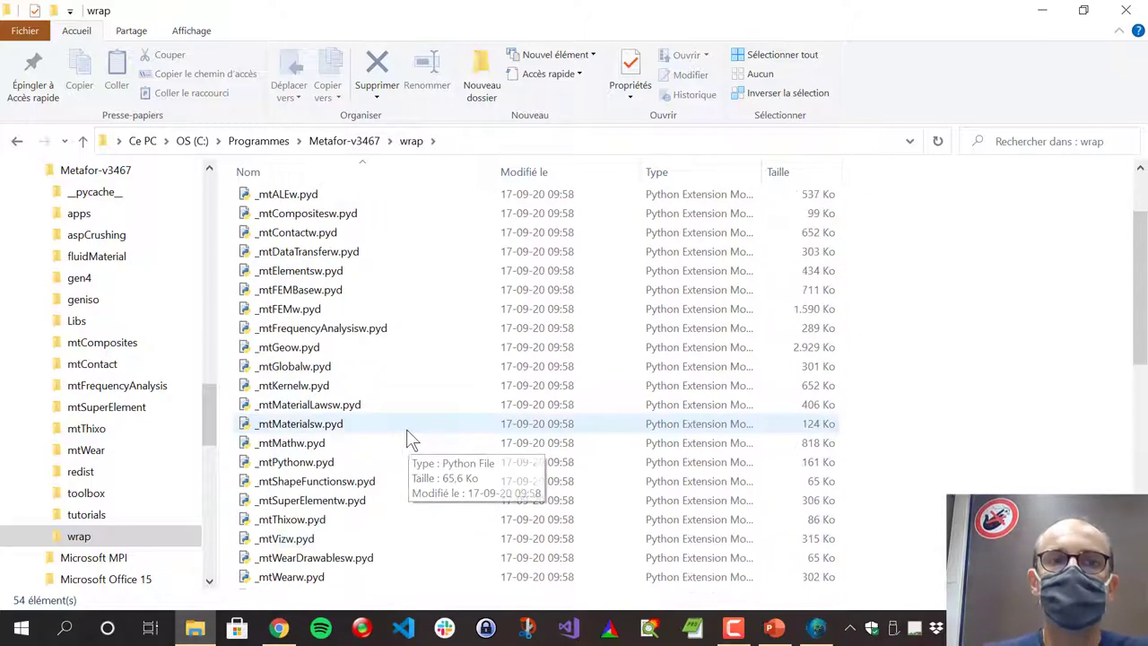
Go back up to Metafor-v3467 and minimize File Explorer to show the desktop.
click(340, 141)
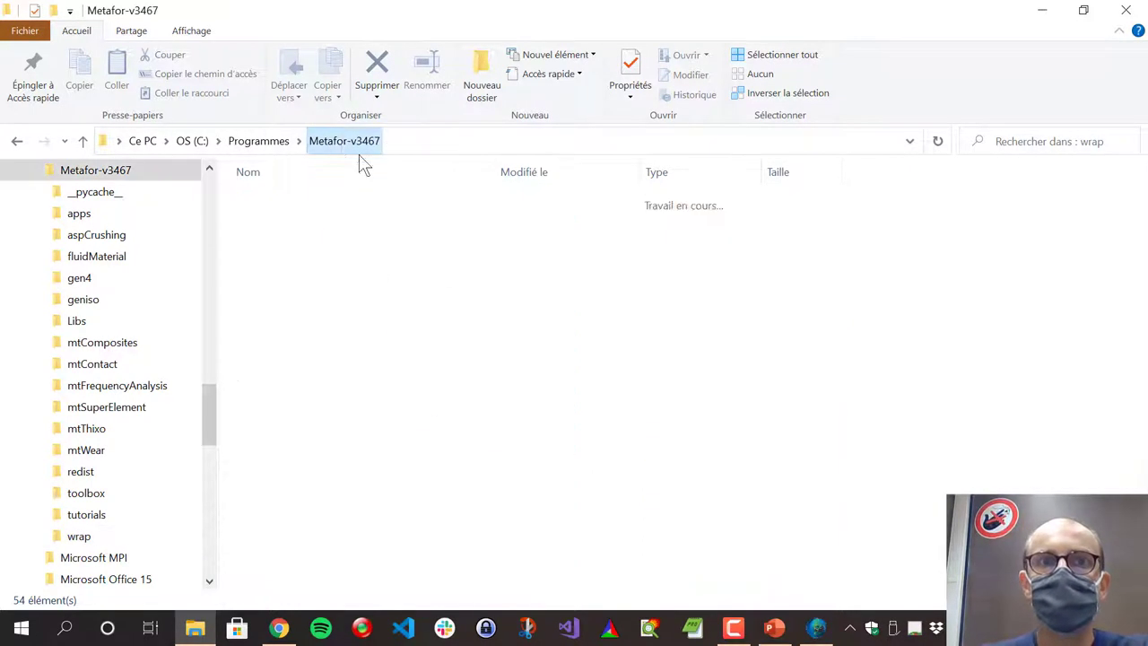
scroll(392, 410, down, 2)
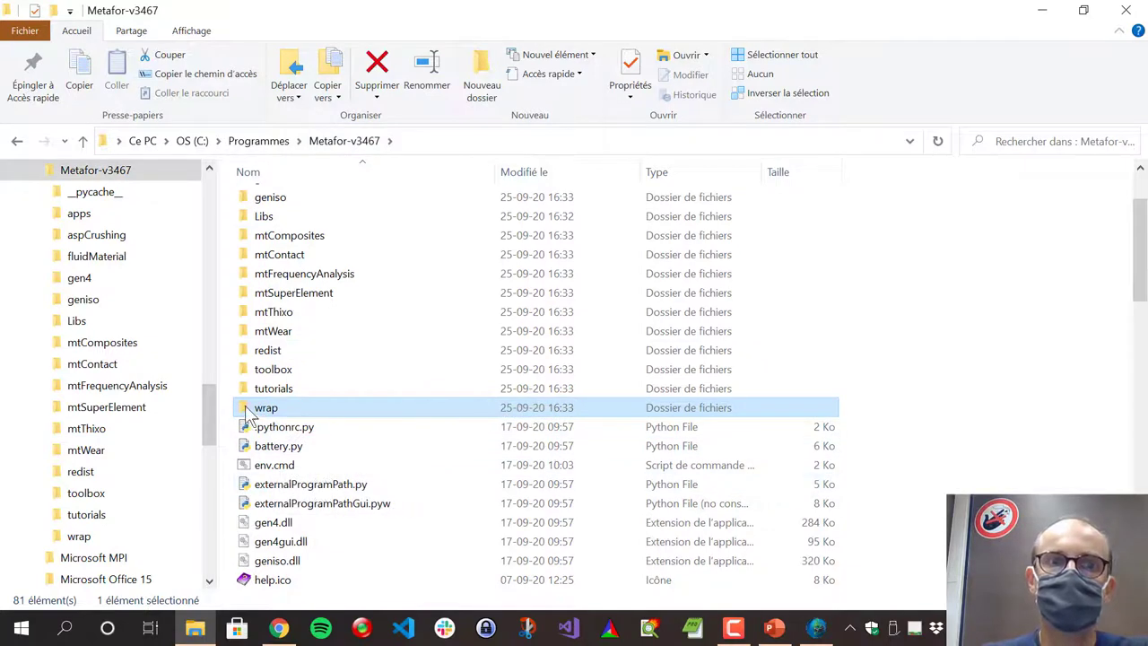
mouse_move(268, 416)
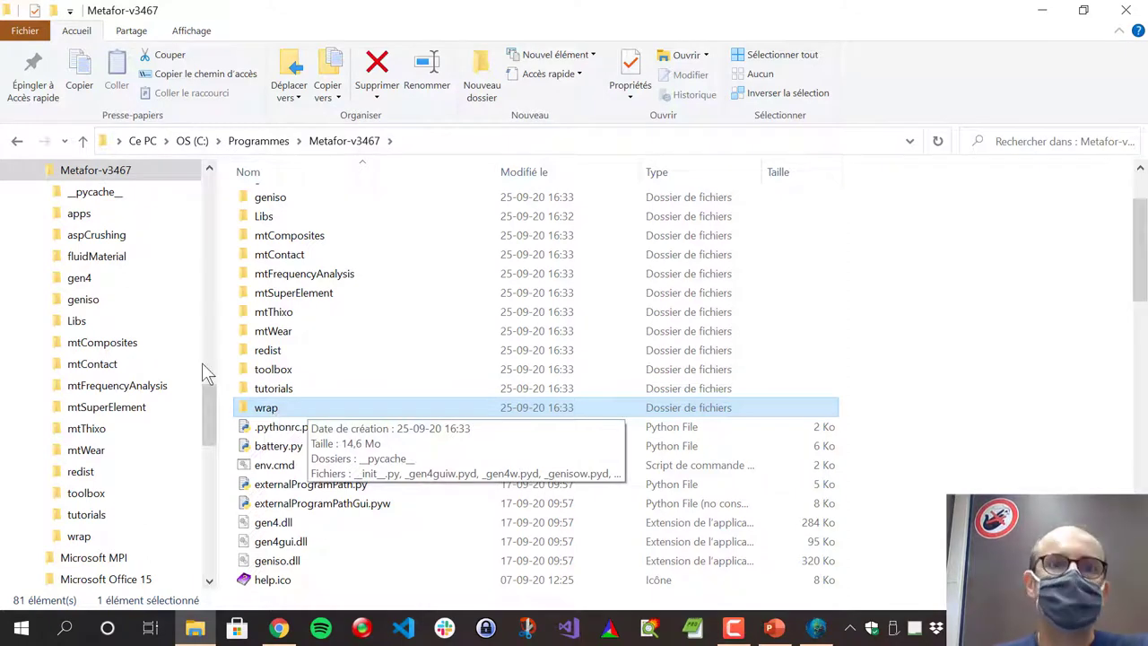
scroll(280, 420, up, 2)
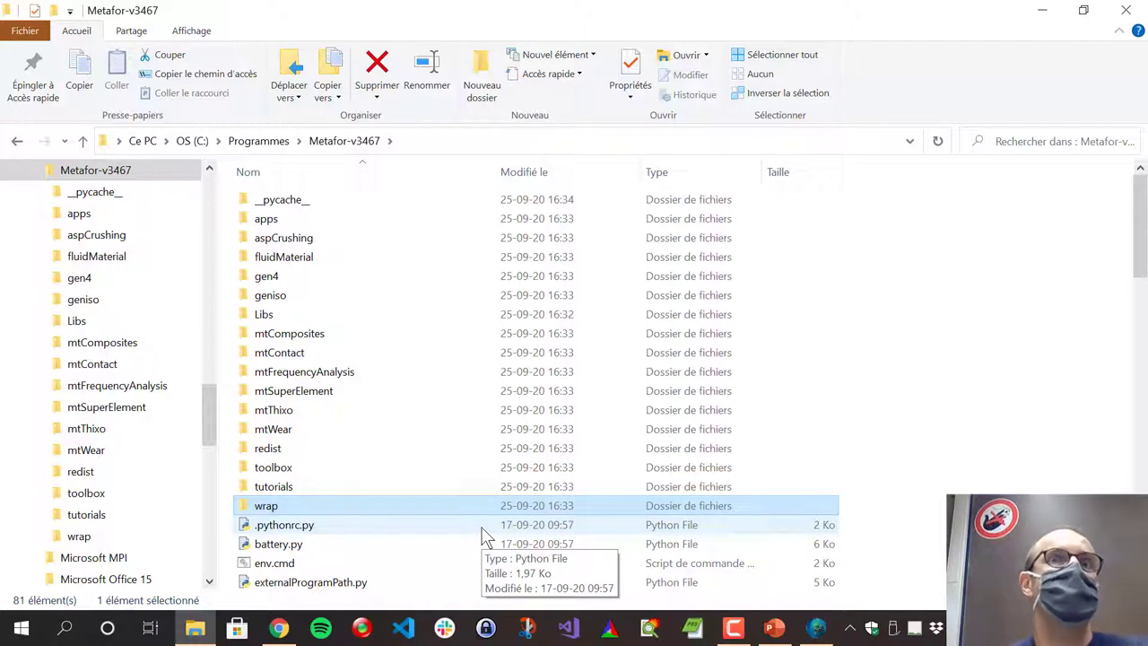
click(1049, 14)
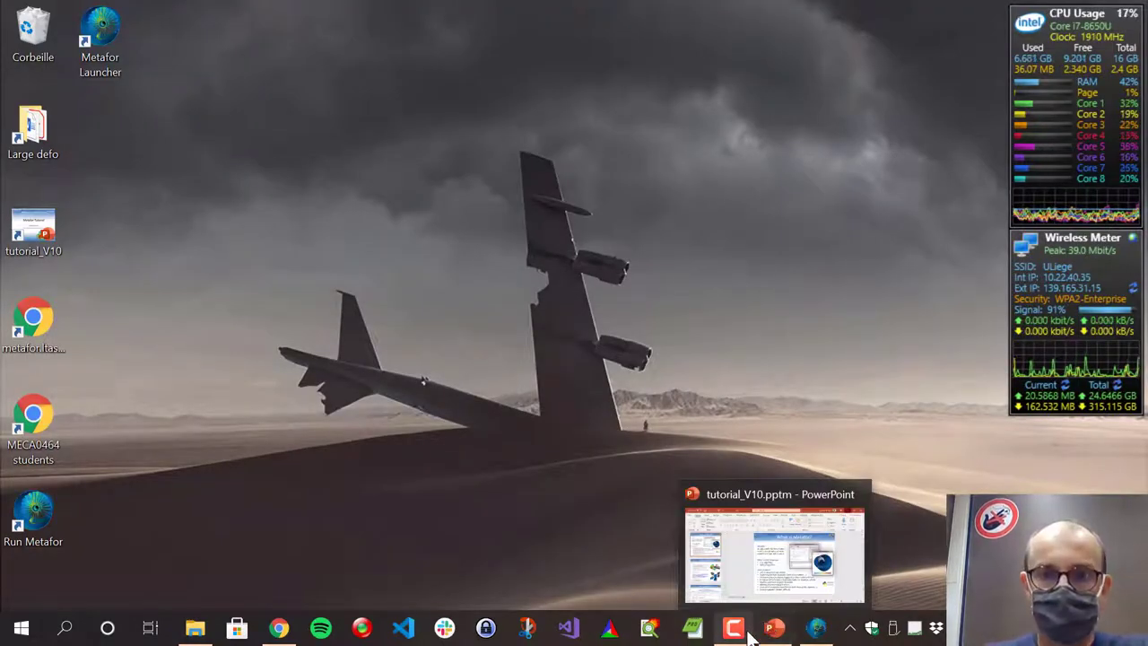
Restore Metafor and expand Metafor-v3467 and apps in the Python Path modules tree, scrolling to tutorials.
click(823, 629)
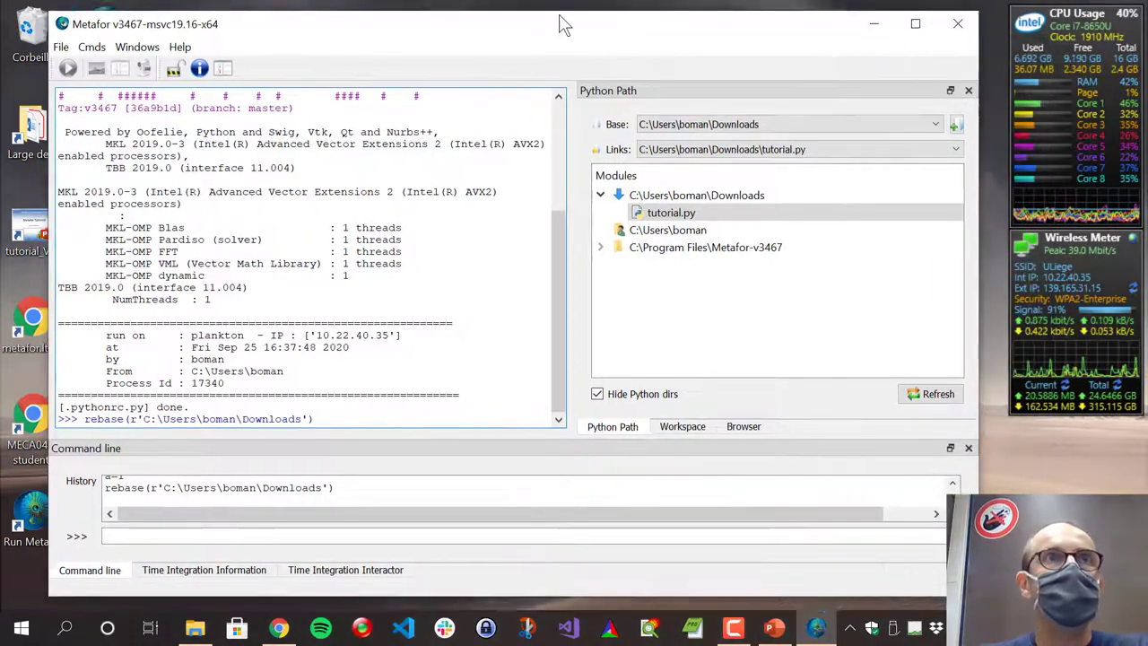
mouse_move(562, 25)
mouse_down()
mouse_move(592, 36)
mouse_move(584, 27)
mouse_up()
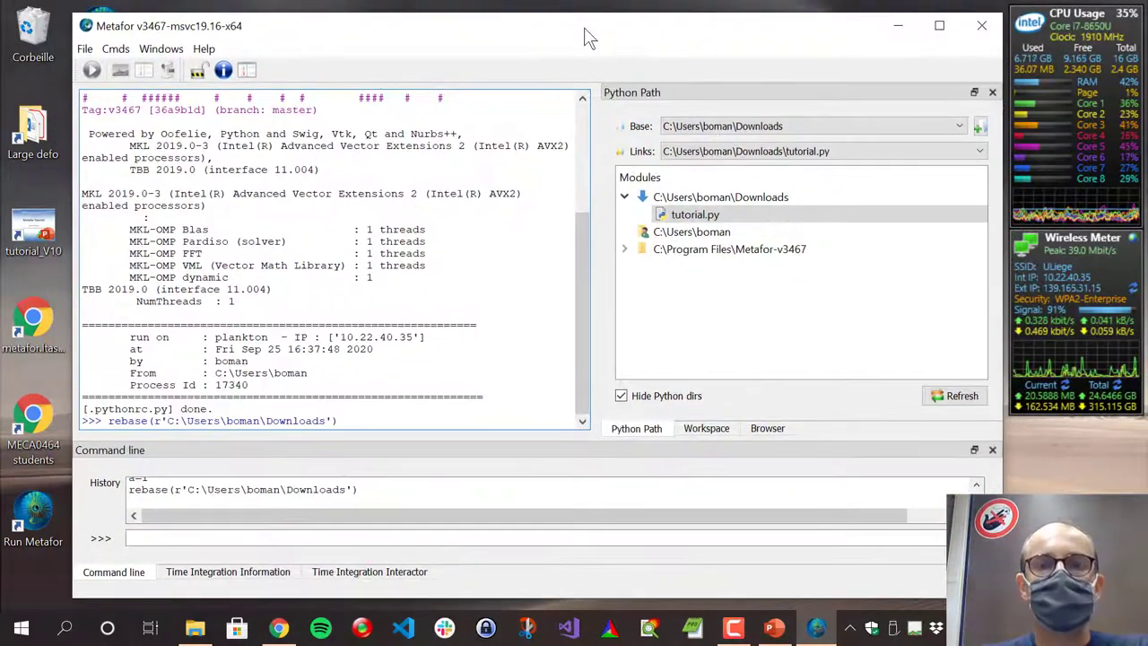
click(624, 249)
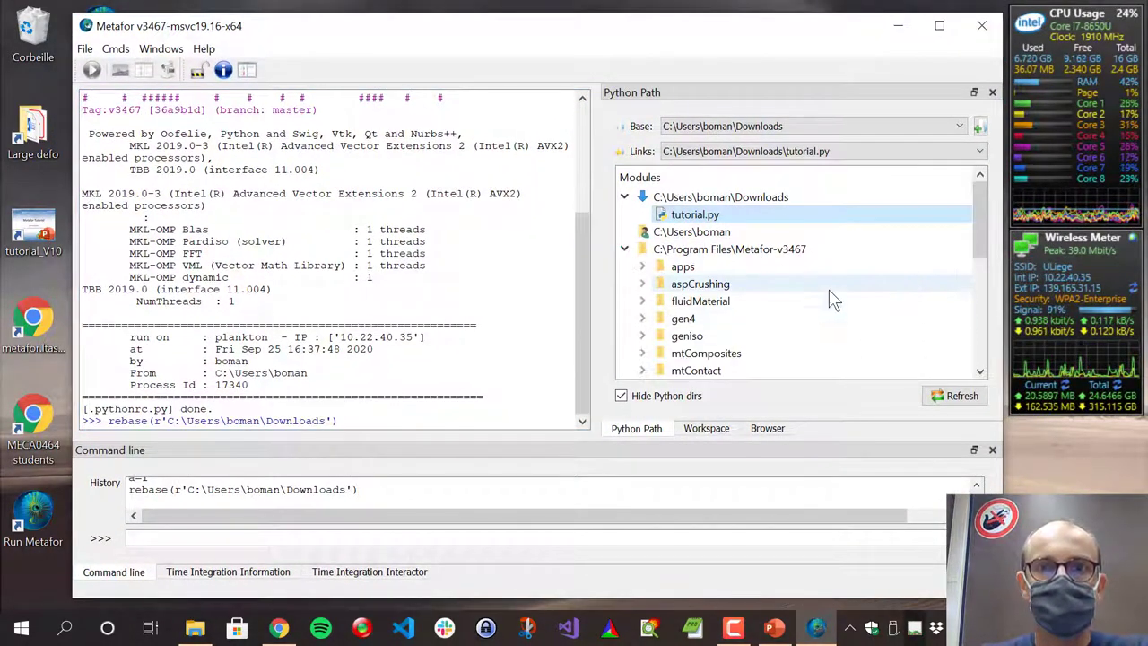
mouse_move(979, 205)
mouse_down()
mouse_move(979, 235)
mouse_move(980, 222)
mouse_up()
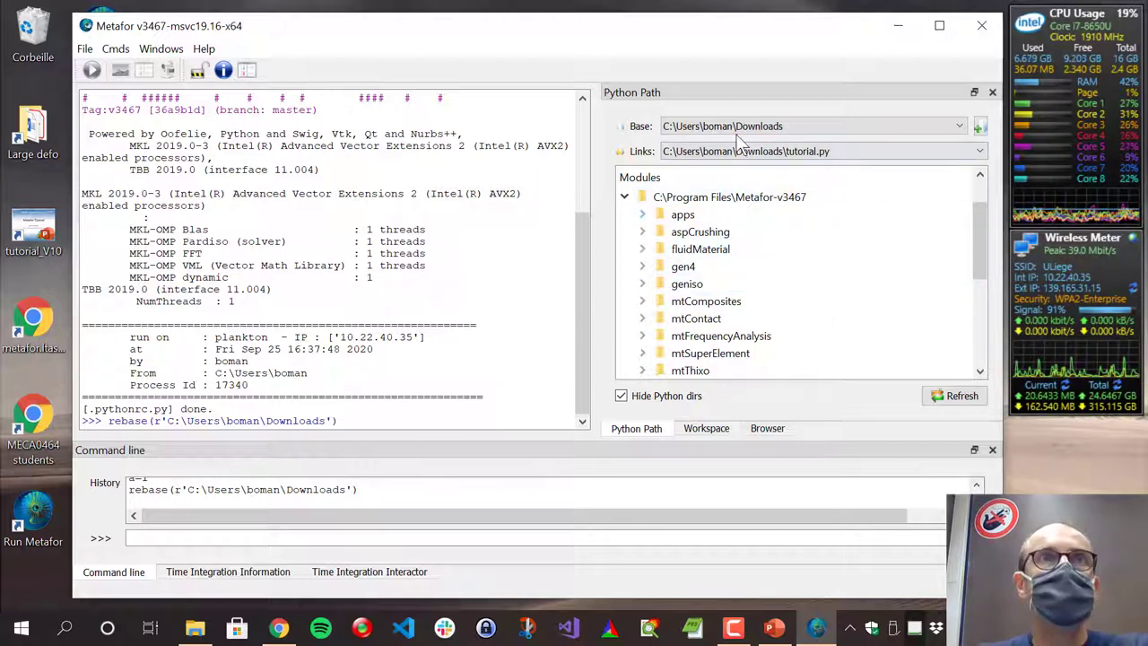
click(642, 216)
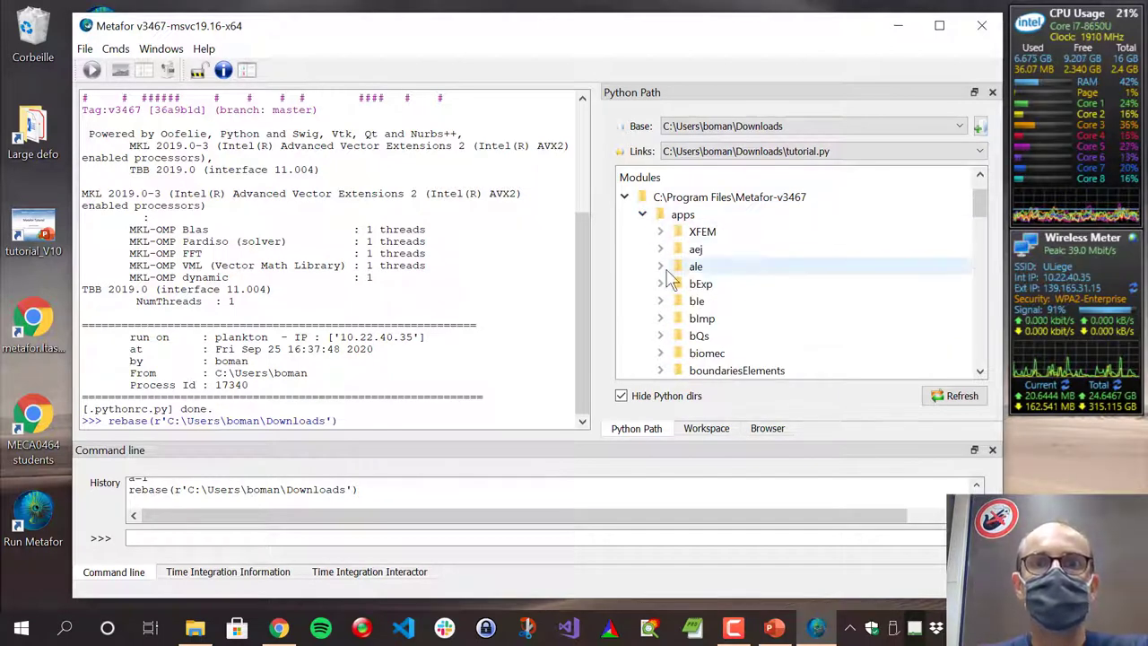
scroll(709, 320, down, 7)
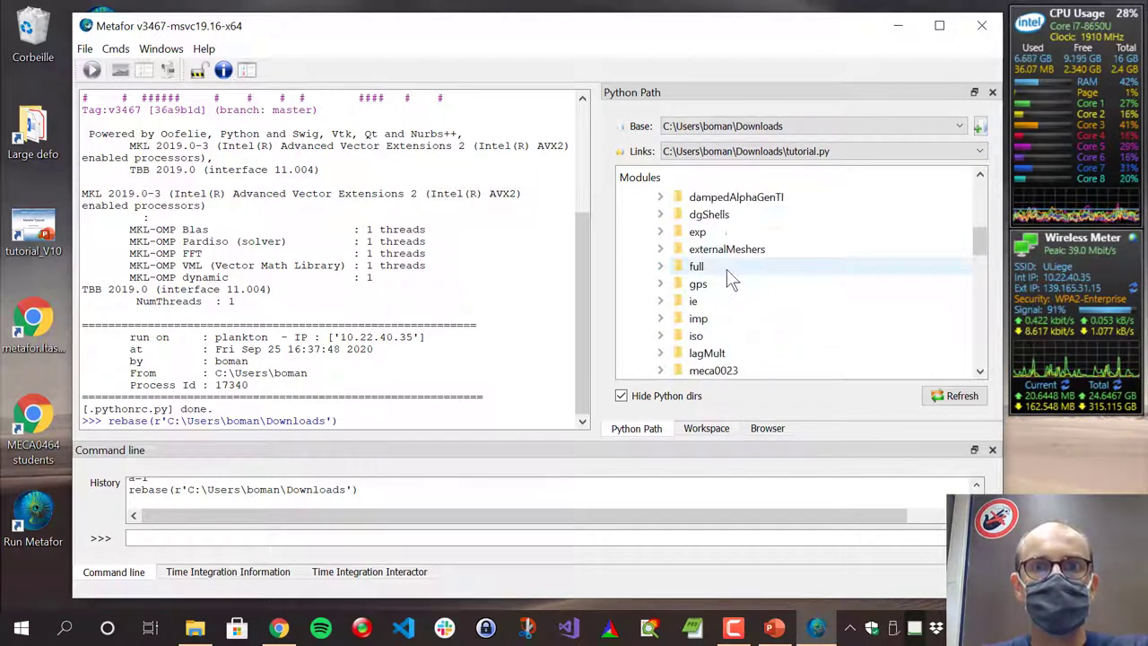
scroll(731, 277, down, 8)
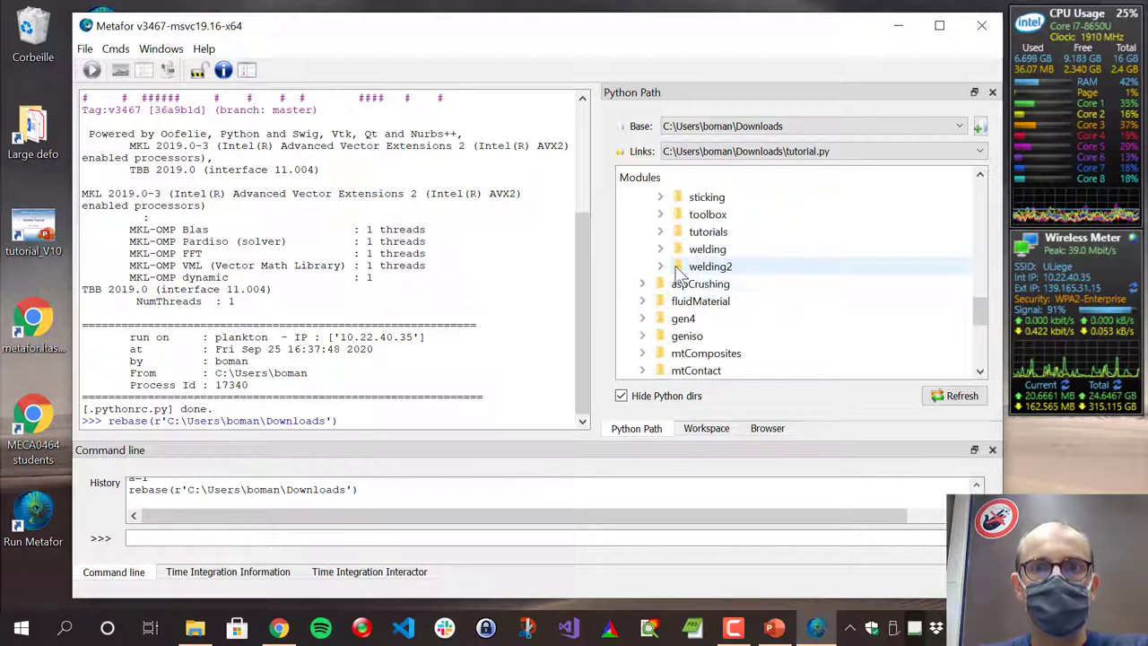
Expand tutorials in the modules tree and bring up tutorial.py's context menu.
click(660, 231)
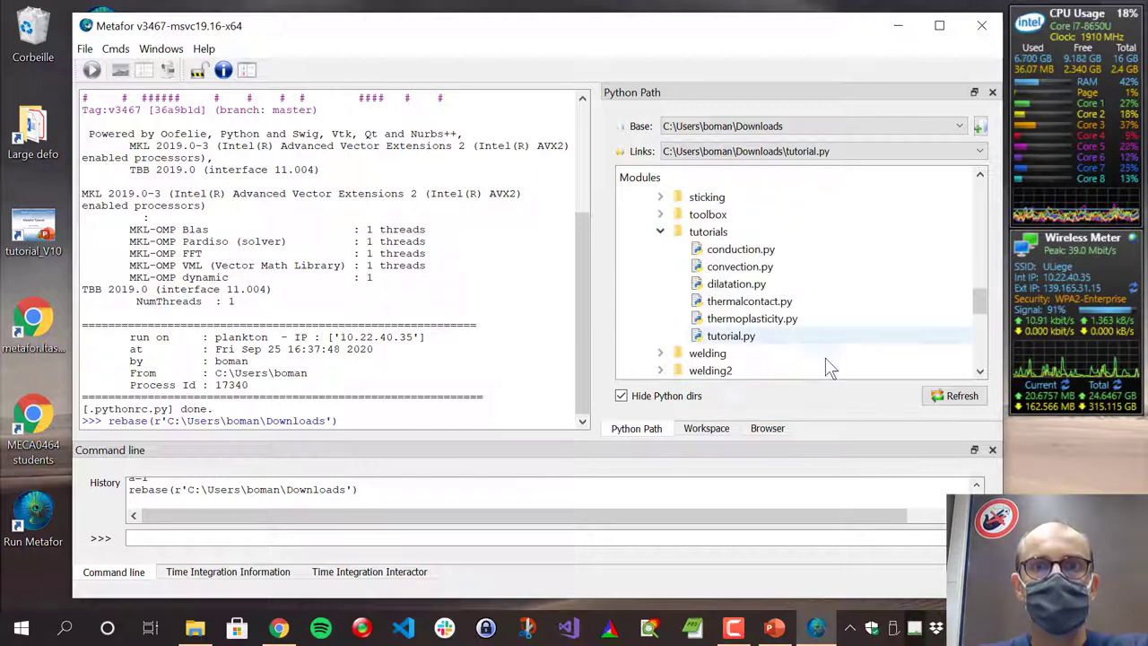
click(741, 342)
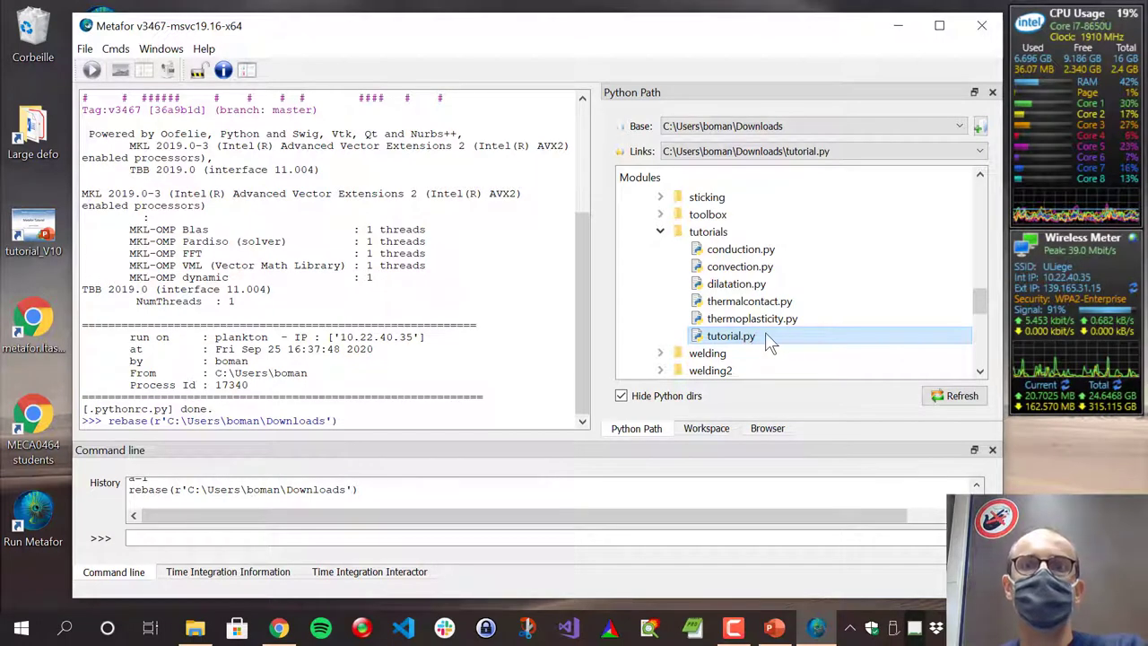
right_click(801, 335)
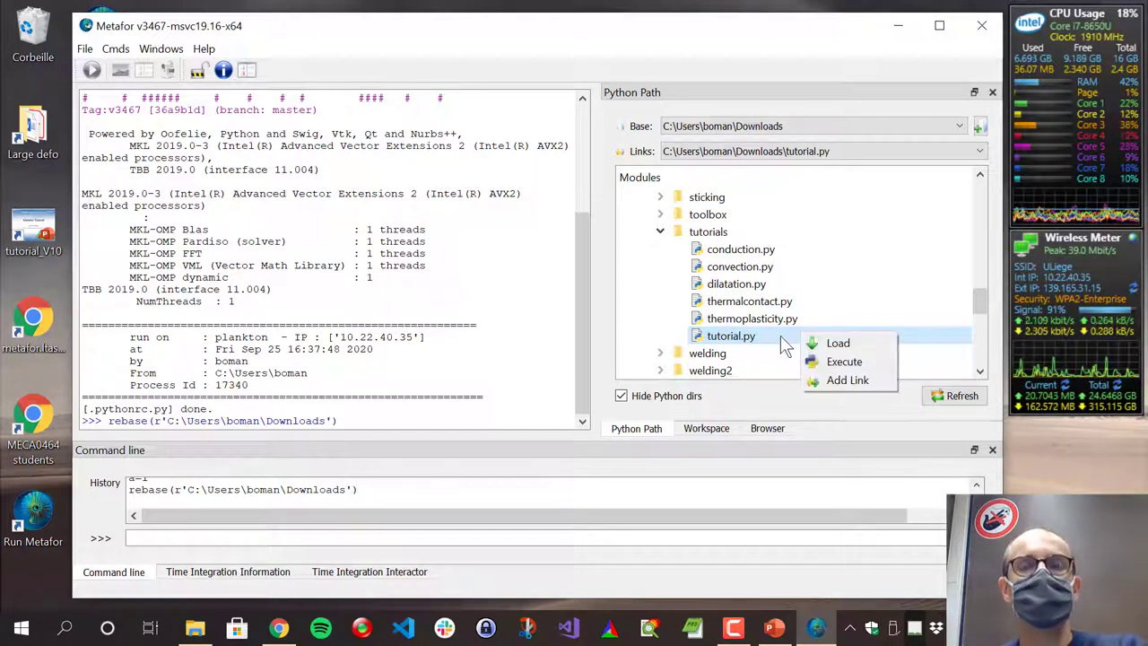
Load tutorial.py, move the VizWin window right, and bring the Metafor main window forward.
click(869, 343)
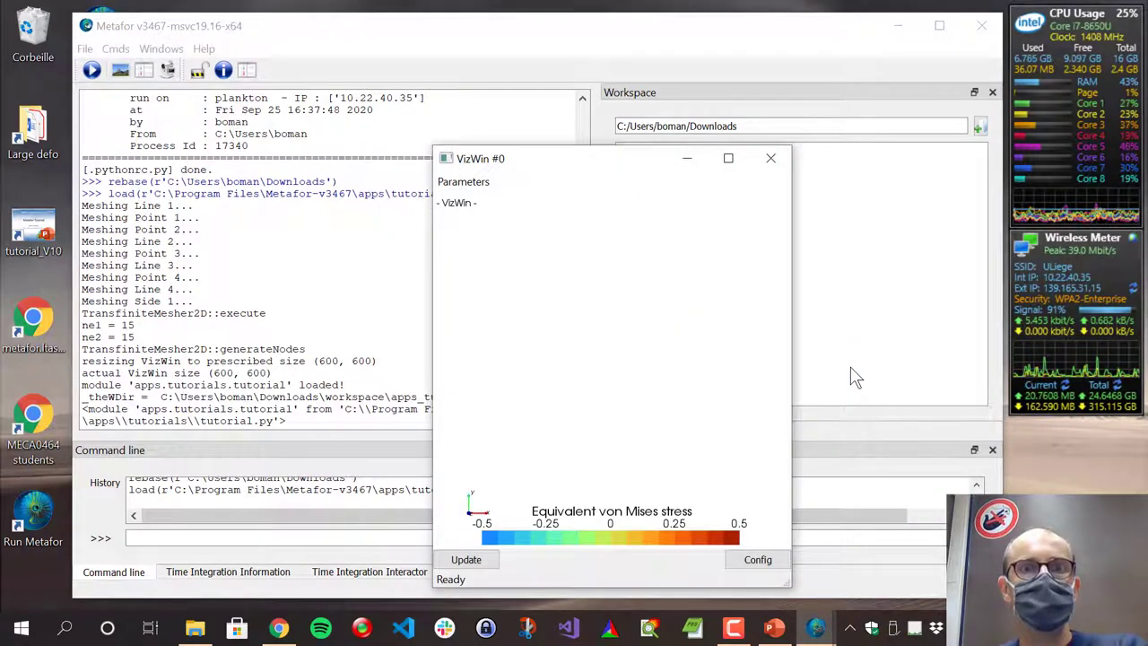
drag(584, 158, 767, 173)
drag(704, 166, 740, 160)
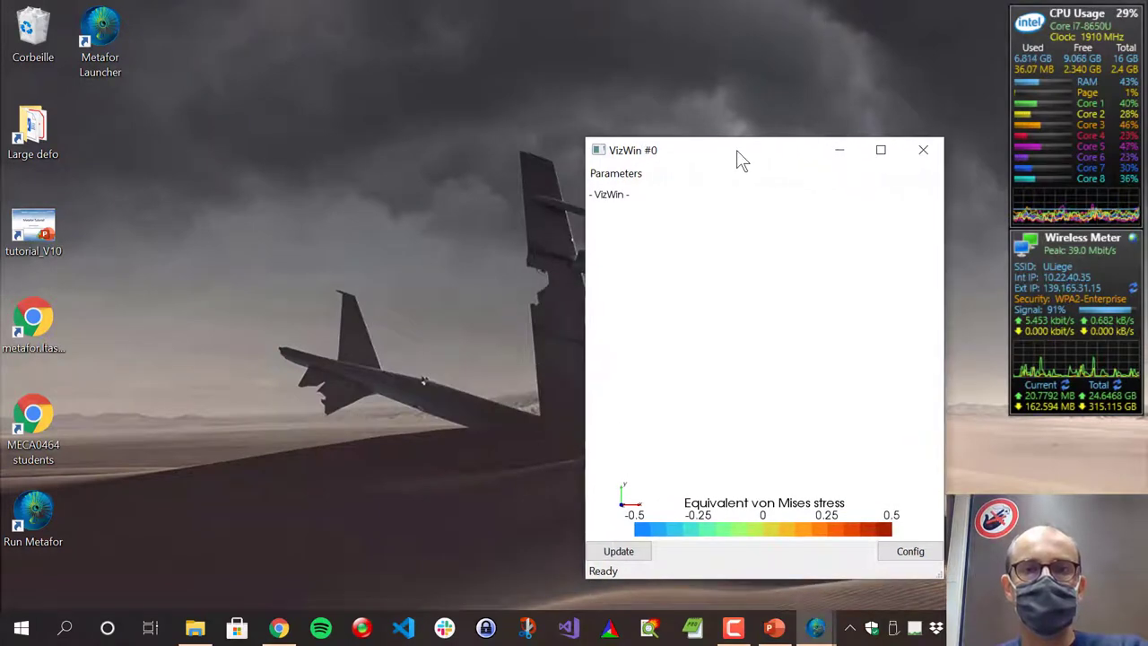
click(815, 626)
click(800, 554)
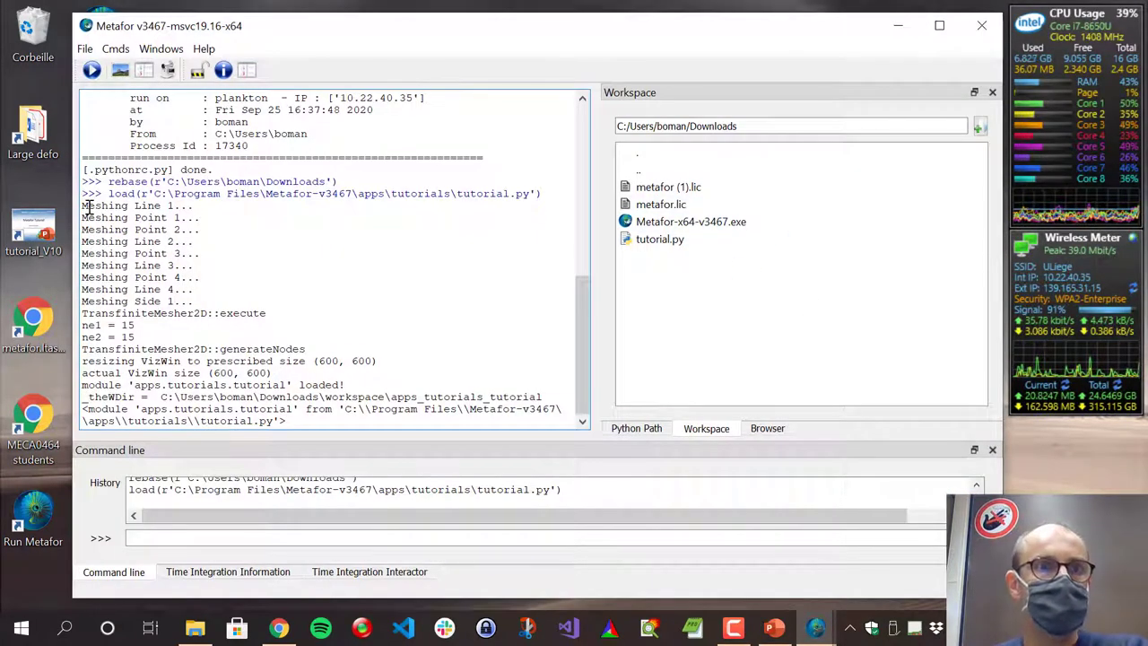
Highlight the console's meshing messages for the 15 × 15 element mesh.
drag(83, 206, 297, 316)
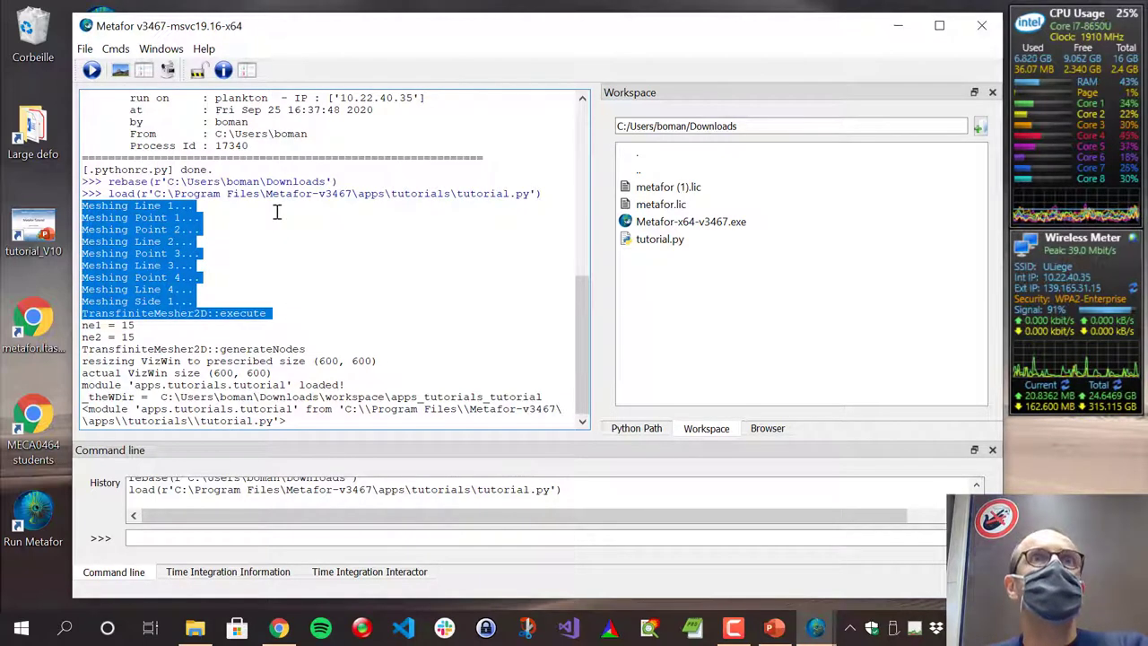
click(569, 270)
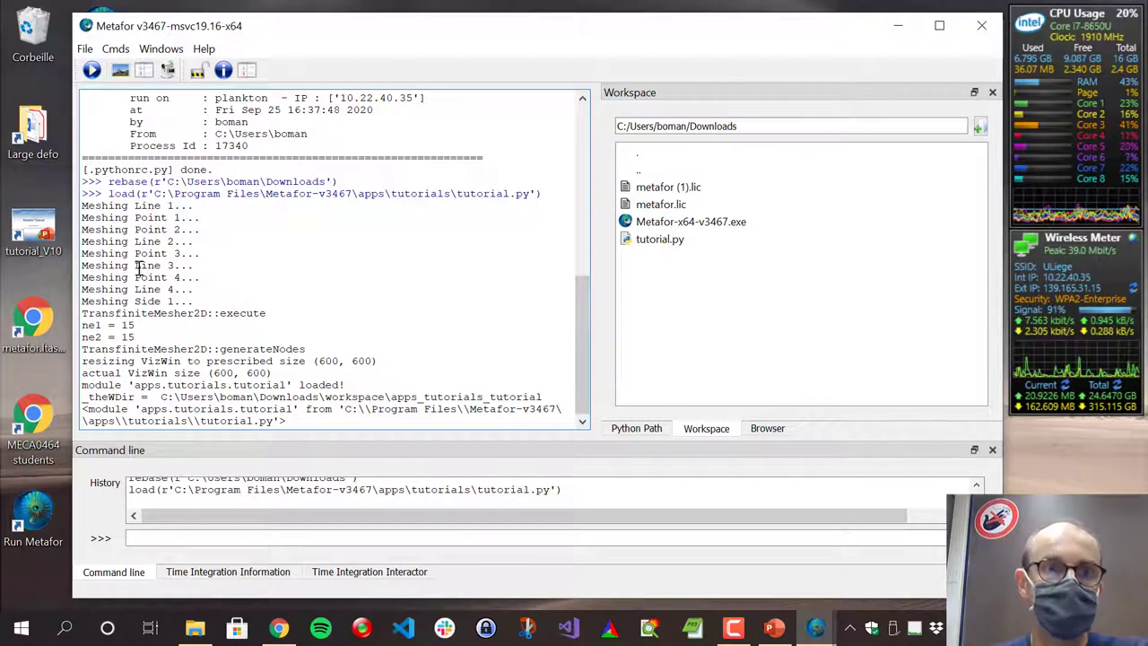
drag(81, 205, 281, 318)
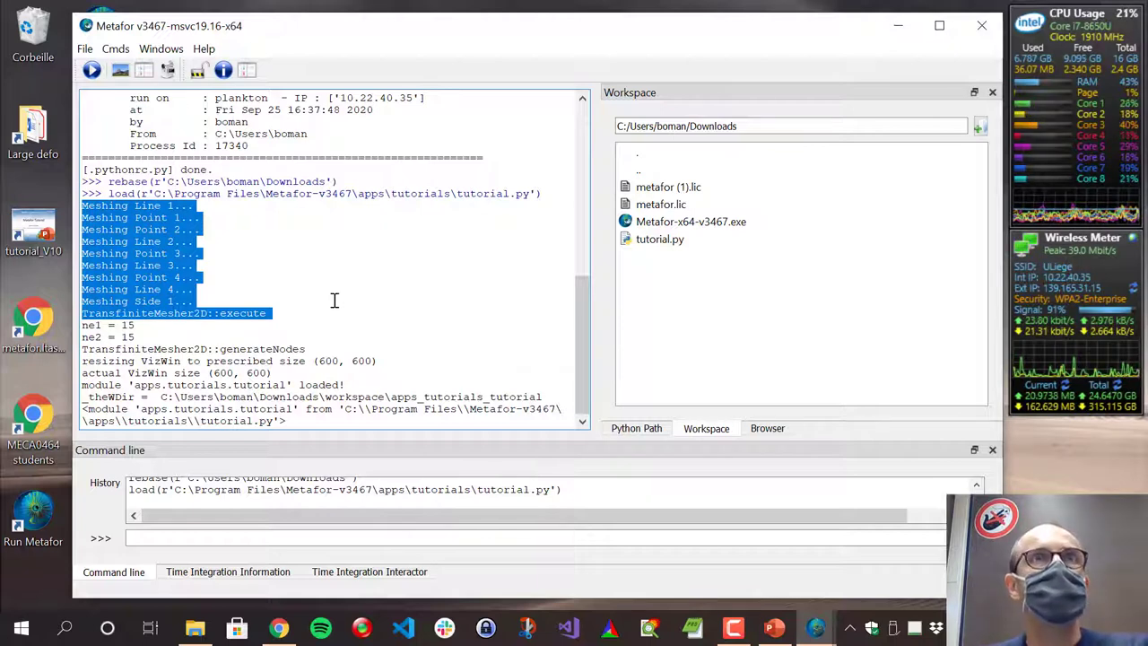
Run the tutorial simulation, widen and reposition VizWin, and bring the console back in front.
click(93, 71)
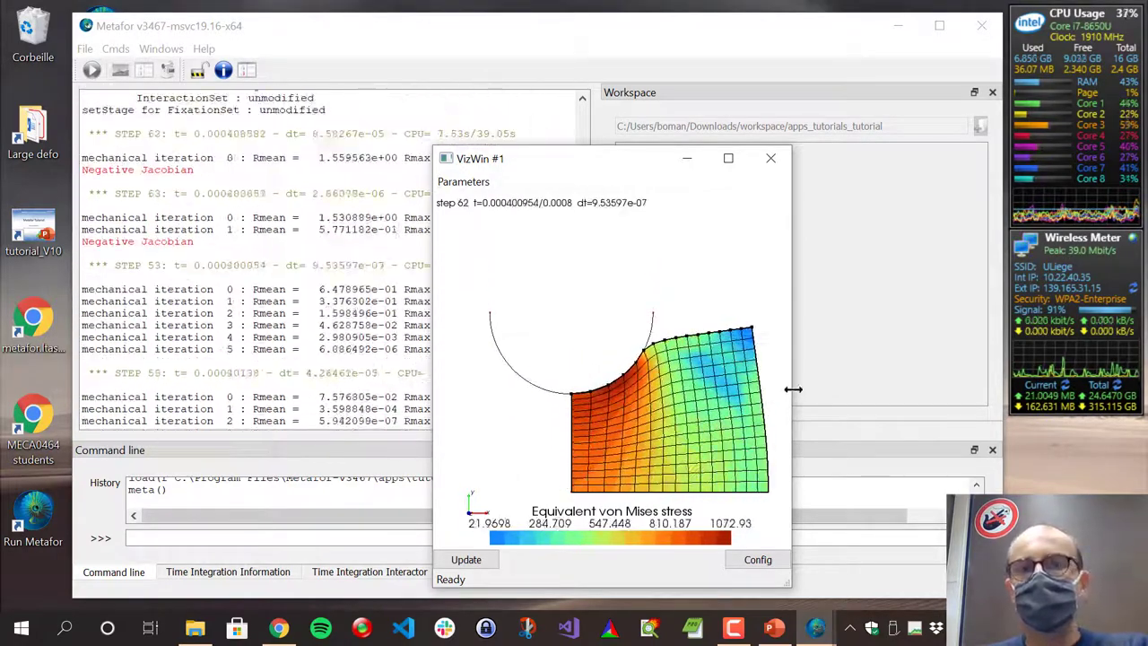
drag(792, 389, 926, 376)
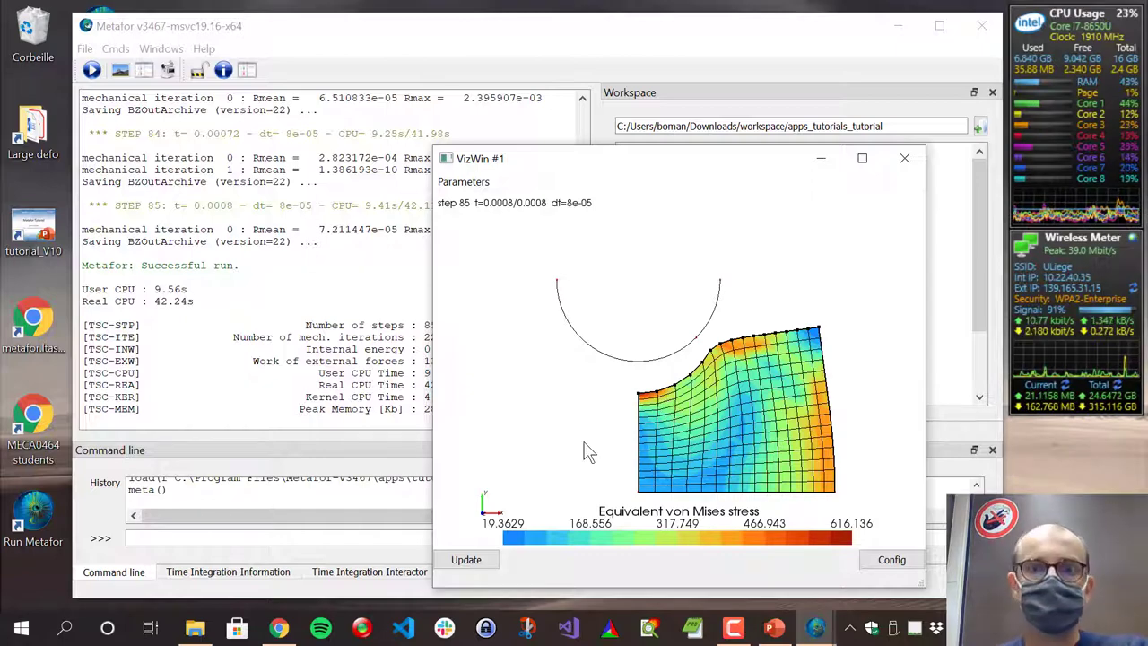
scroll(708, 403, up, 1)
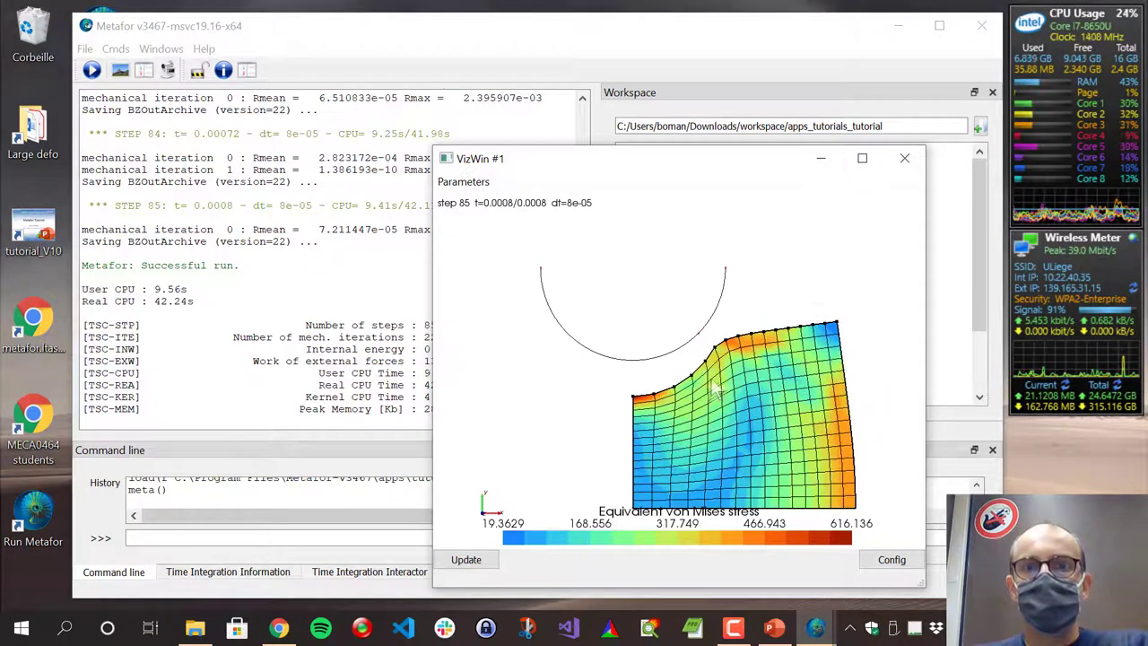
drag(675, 162, 802, 140)
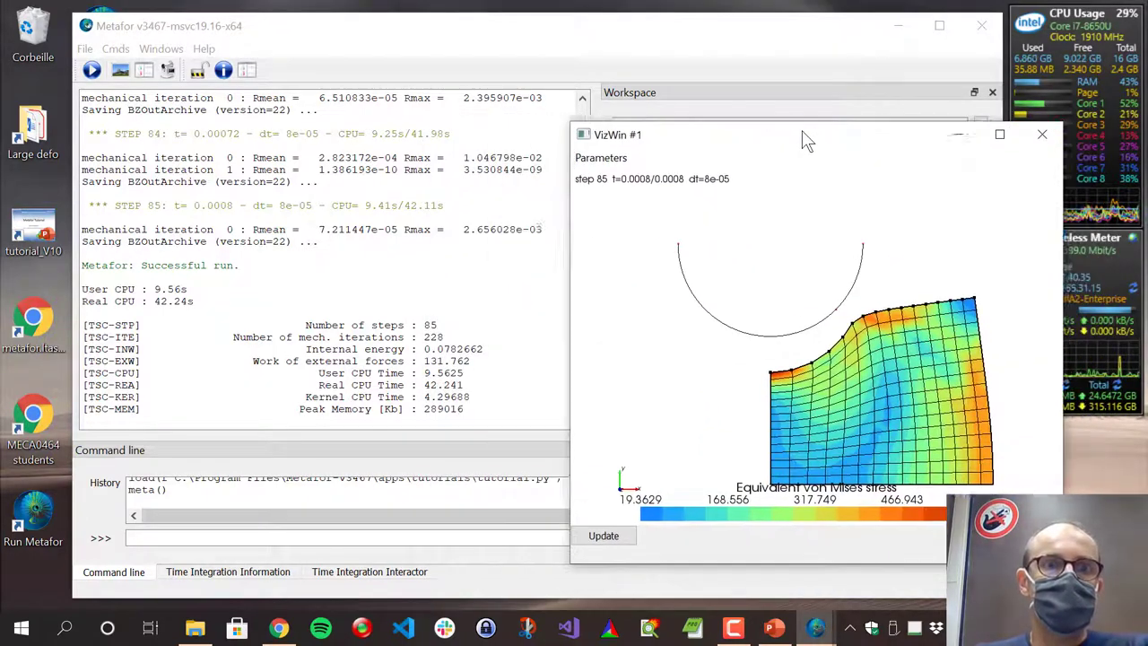
click(310, 258)
scroll(363, 261, up, 4)
scroll(363, 261, up, 20)
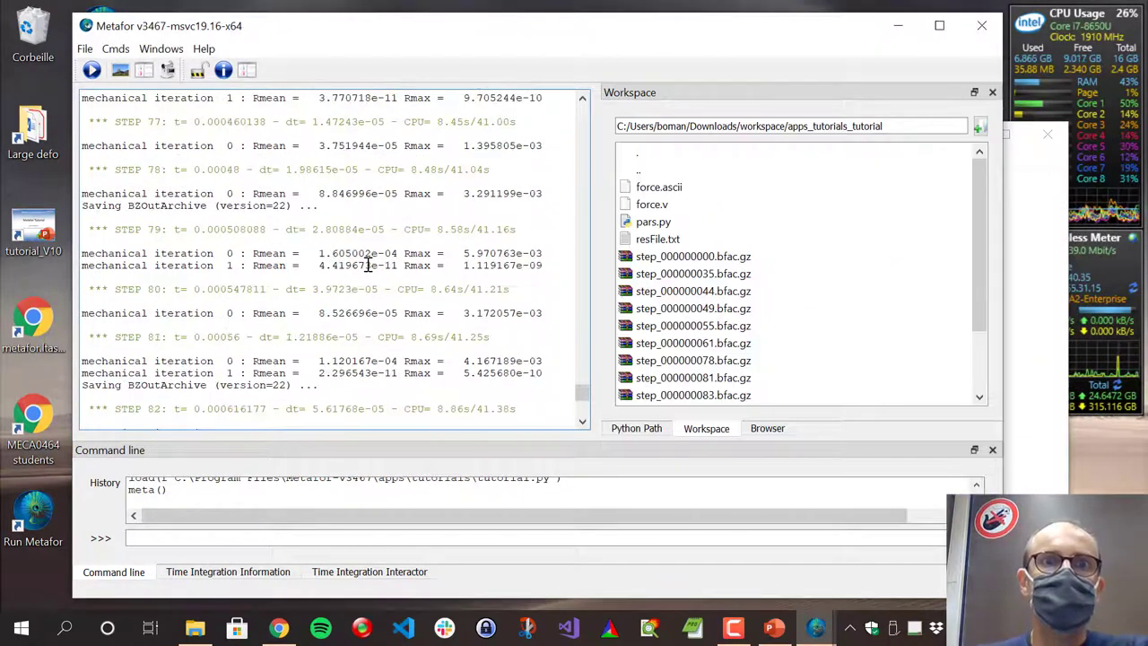
Rearrange the Metafor console and results plot windows so the enlarged visualisation is uncovered.
drag(582, 374, 590, 301)
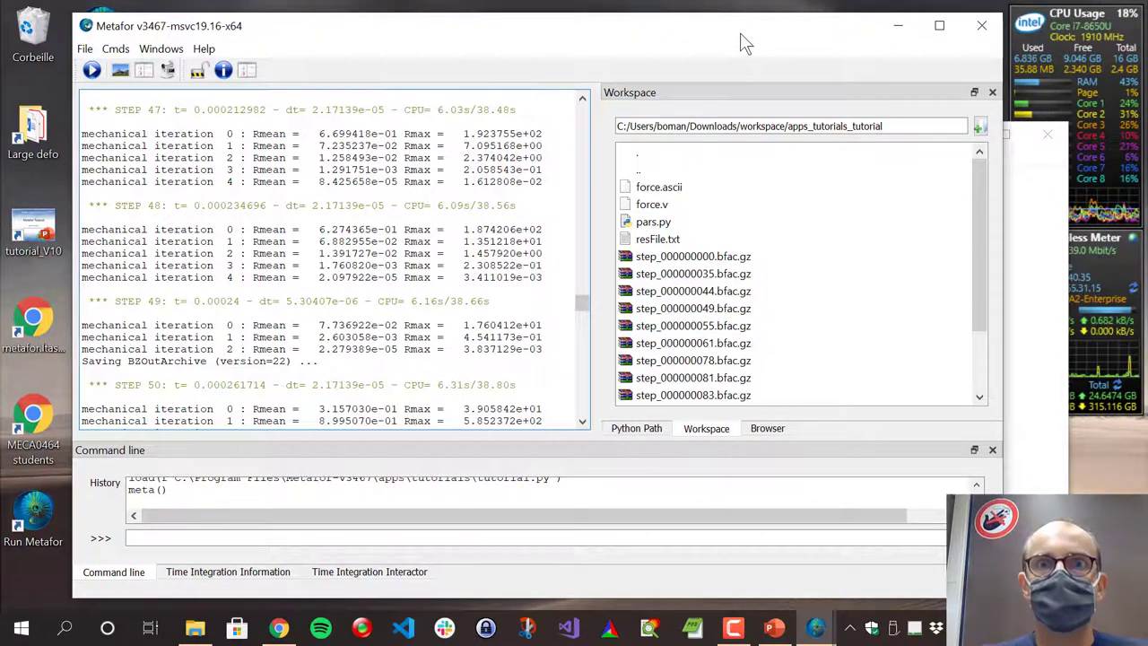
drag(740, 33, 709, 309)
drag(776, 148, 536, 58)
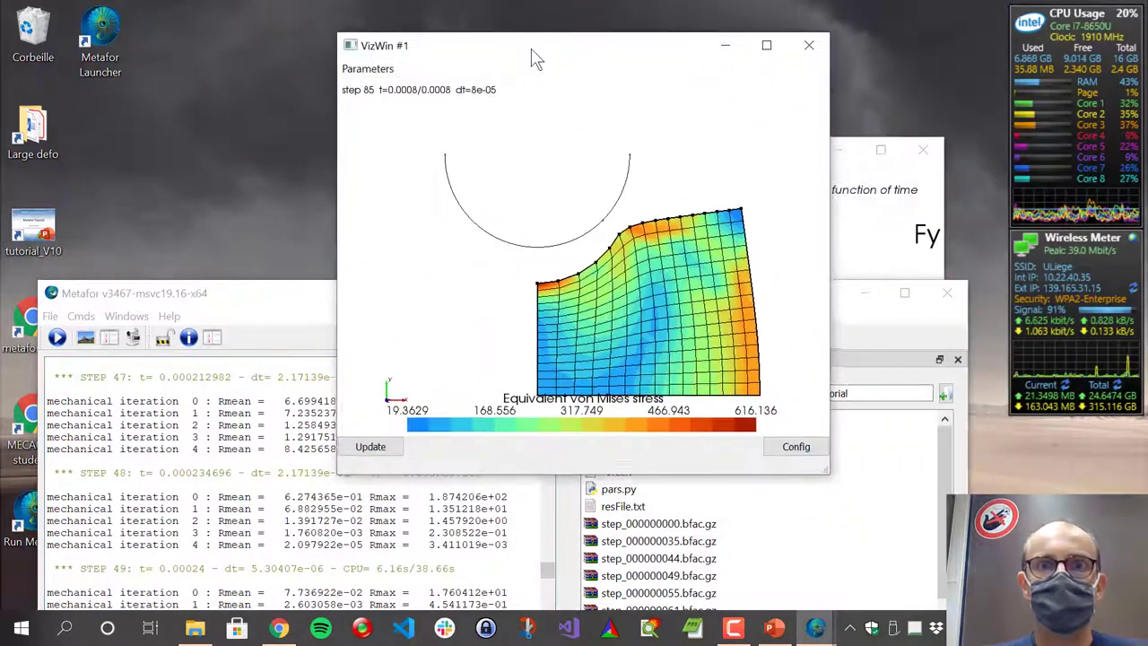
drag(822, 472, 920, 520)
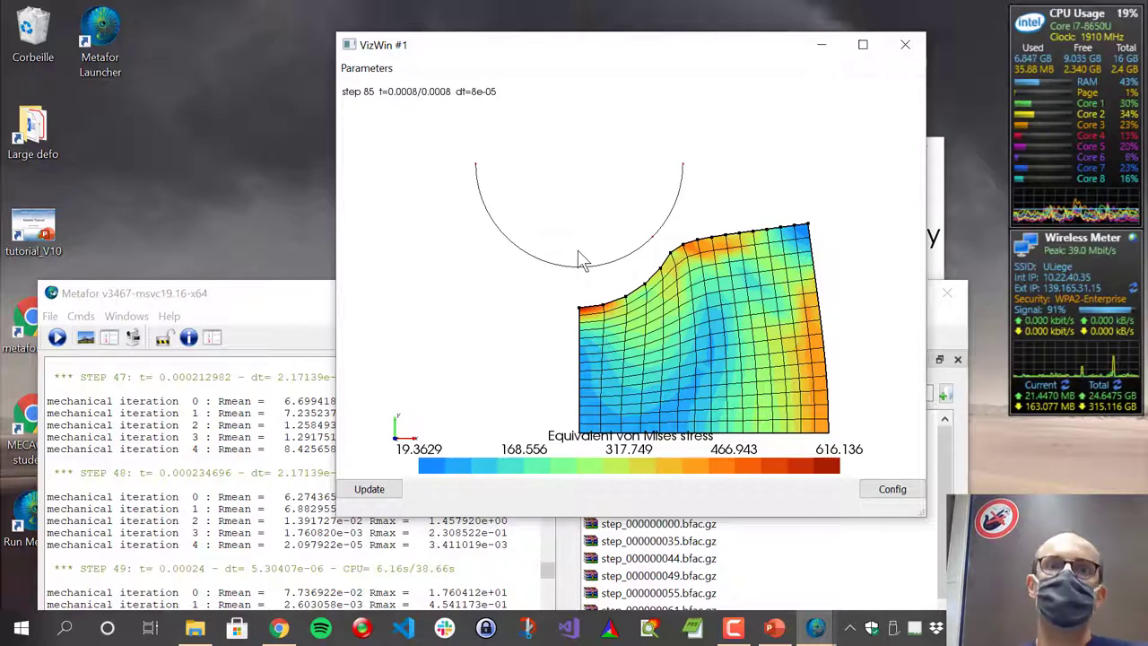
click(280, 296)
drag(279, 296, 279, 407)
click(630, 44)
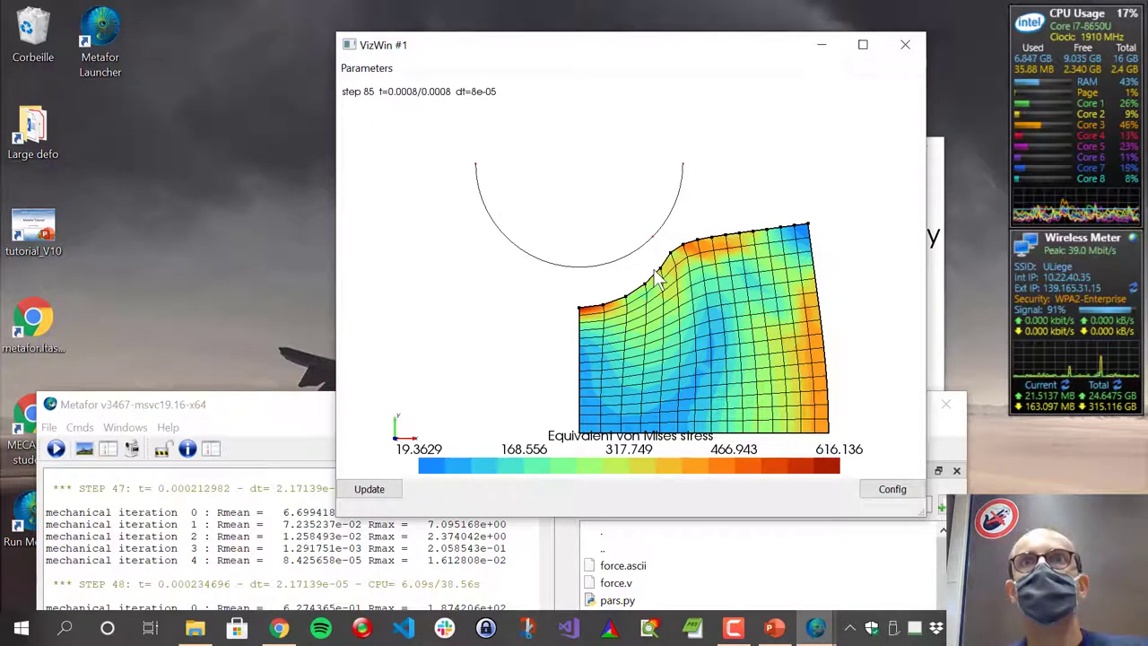
Scroll up the solver log and highlight the STEP 45 line and its time value.
drag(299, 405, 376, 57)
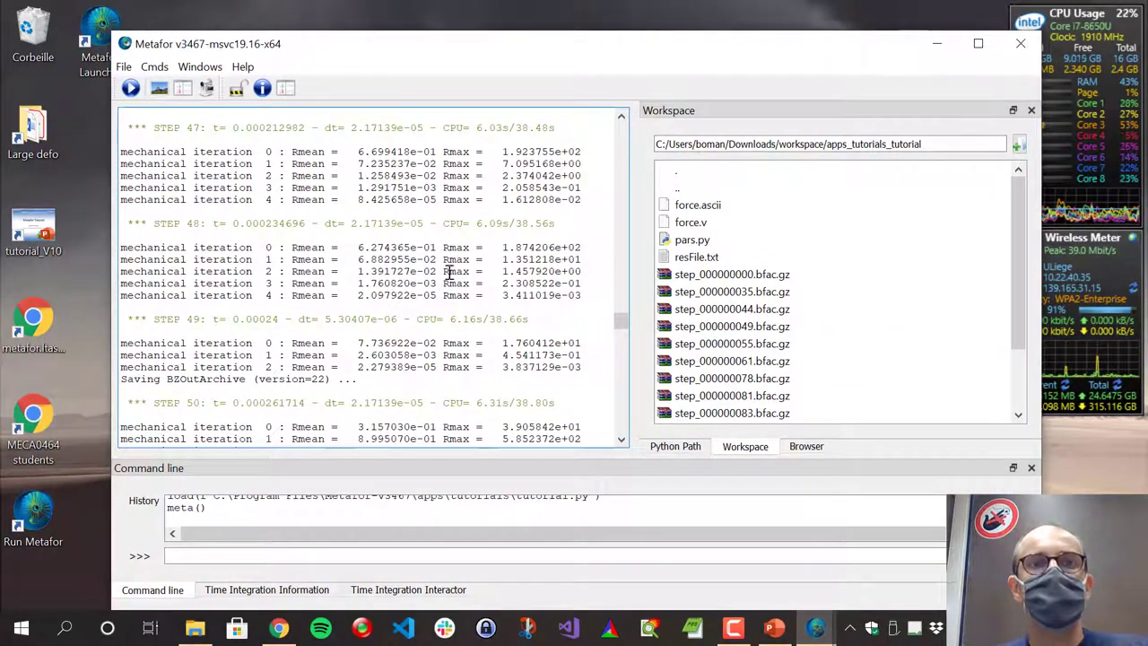
scroll(316, 195, up, 4)
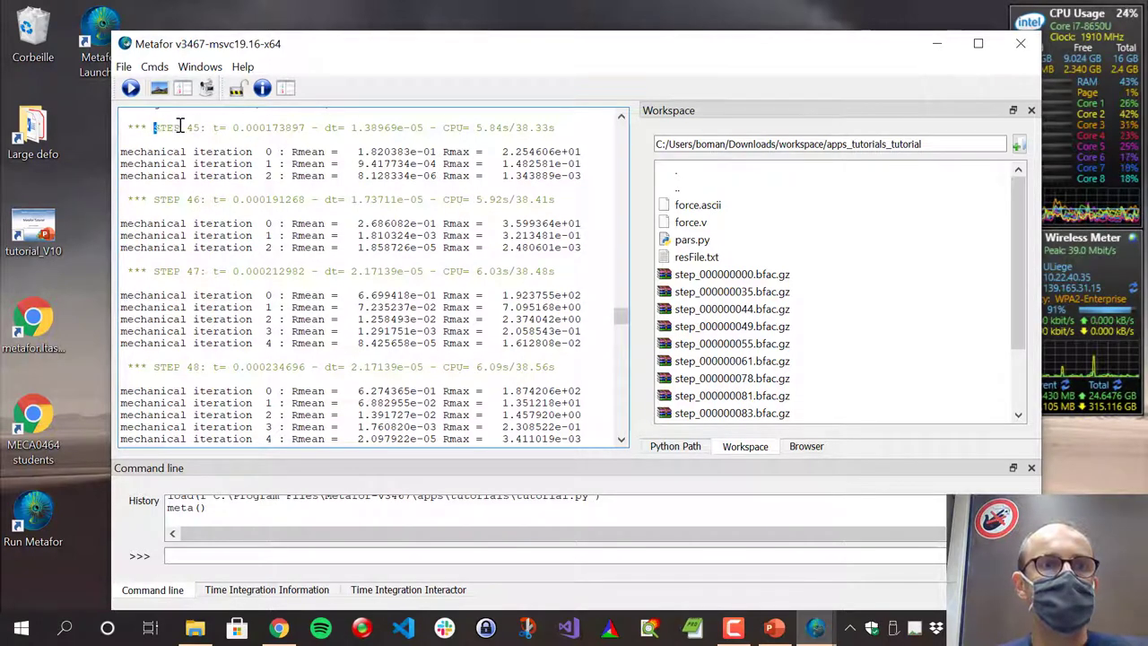
drag(154, 127, 289, 127)
click(208, 139)
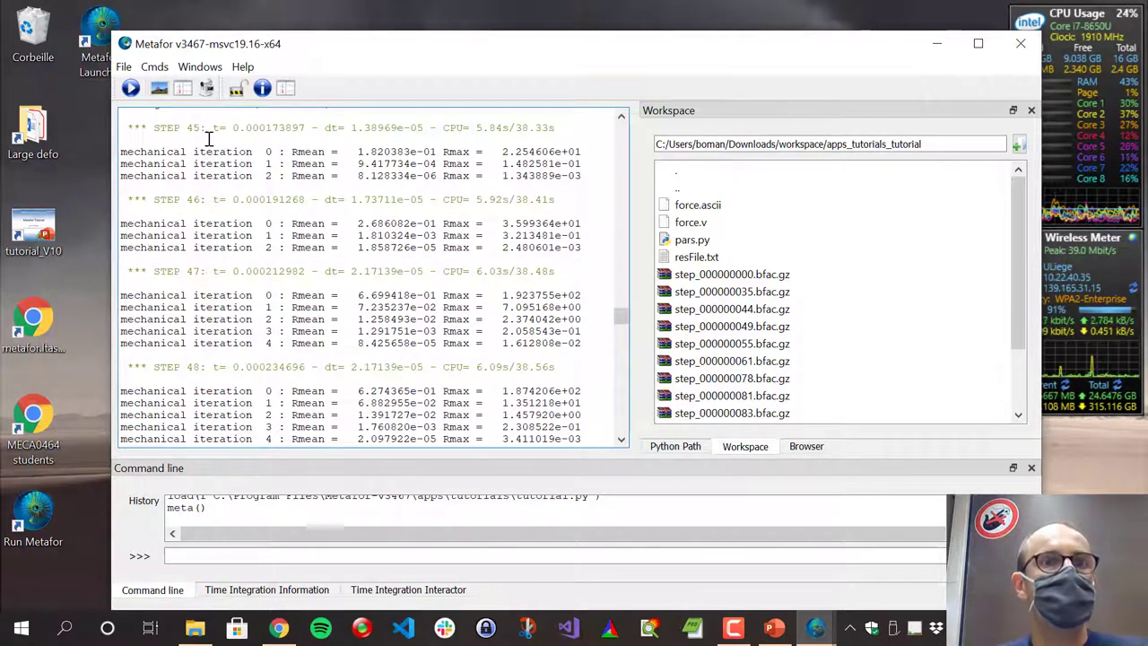
drag(214, 127, 307, 127)
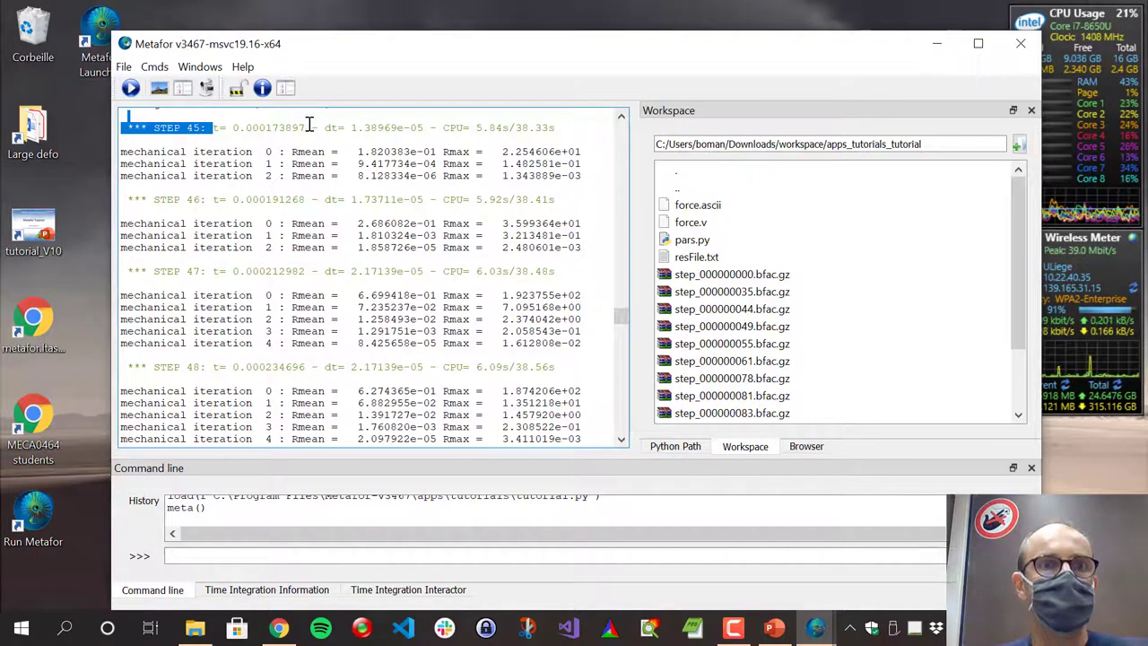
click(354, 141)
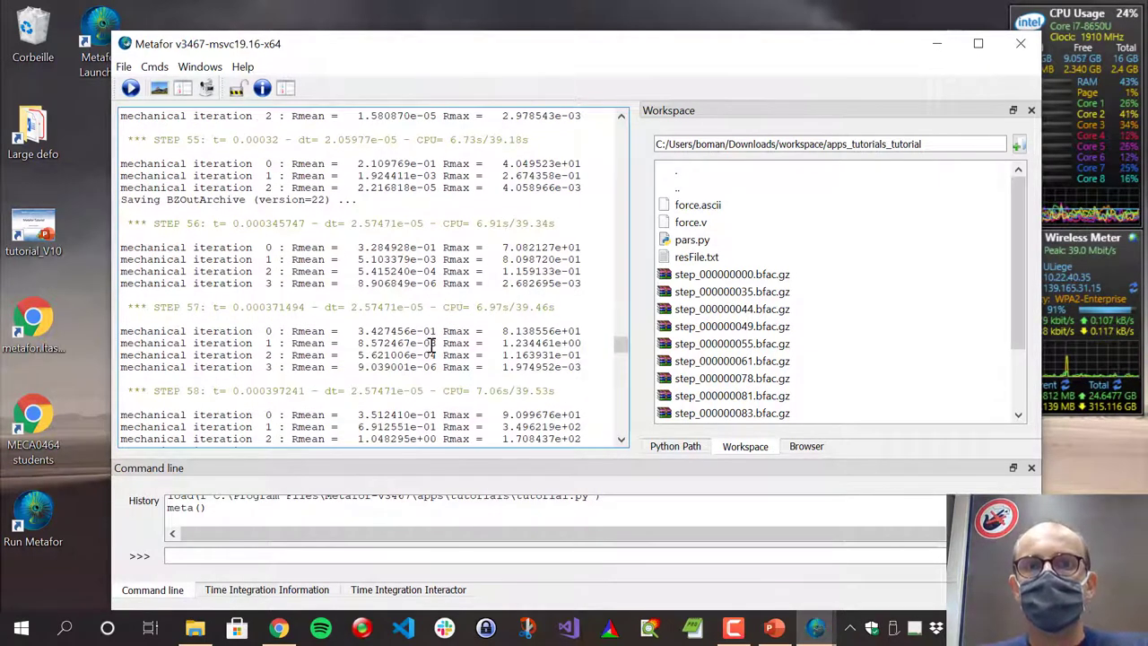
Bring VizWin #1 back from the taskbar and move it aside.
mouse_move(815, 623)
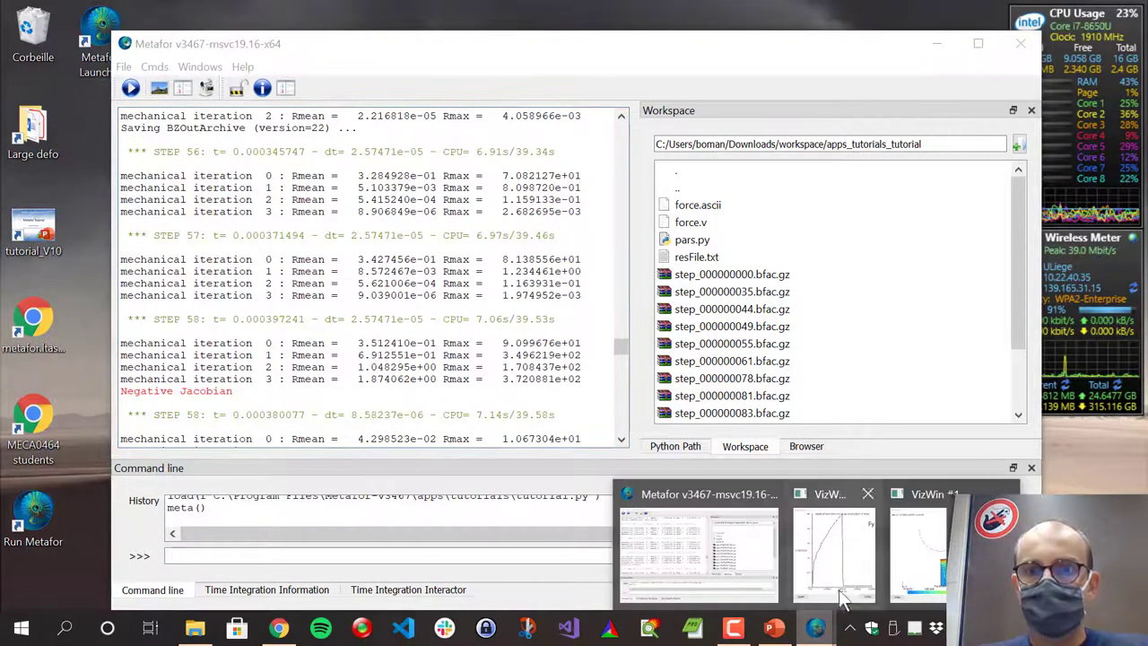
click(951, 547)
drag(535, 46, 373, 83)
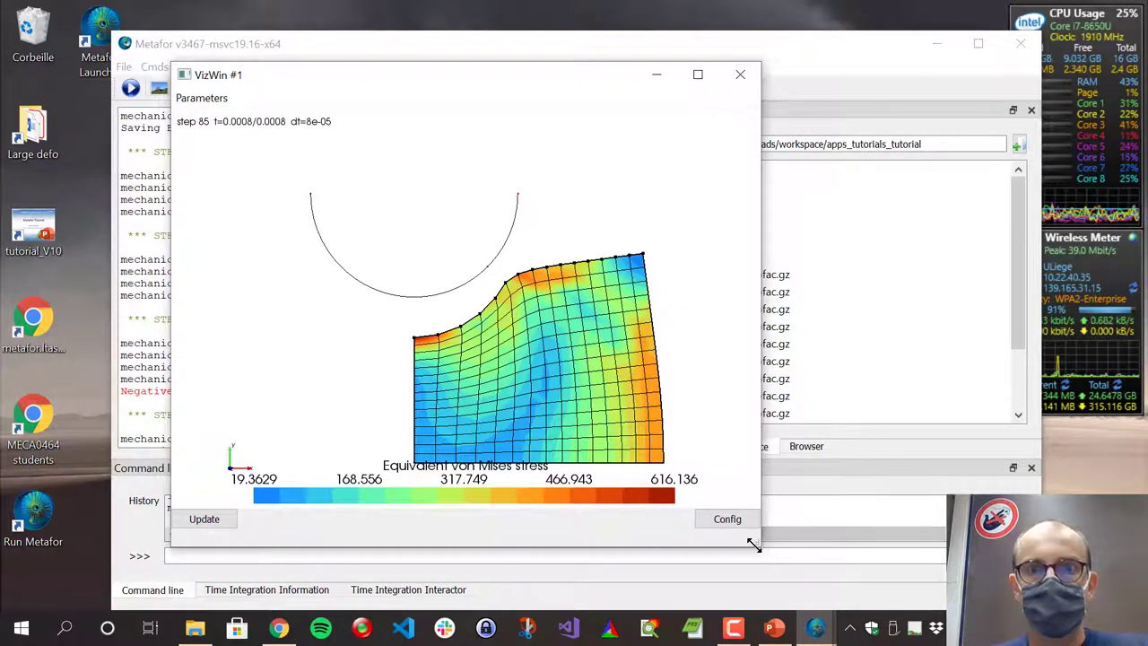
Enlarge and shift VizWin #1, then zoom, recentre and slightly rotate the step 85 mesh.
drag(753, 543, 846, 603)
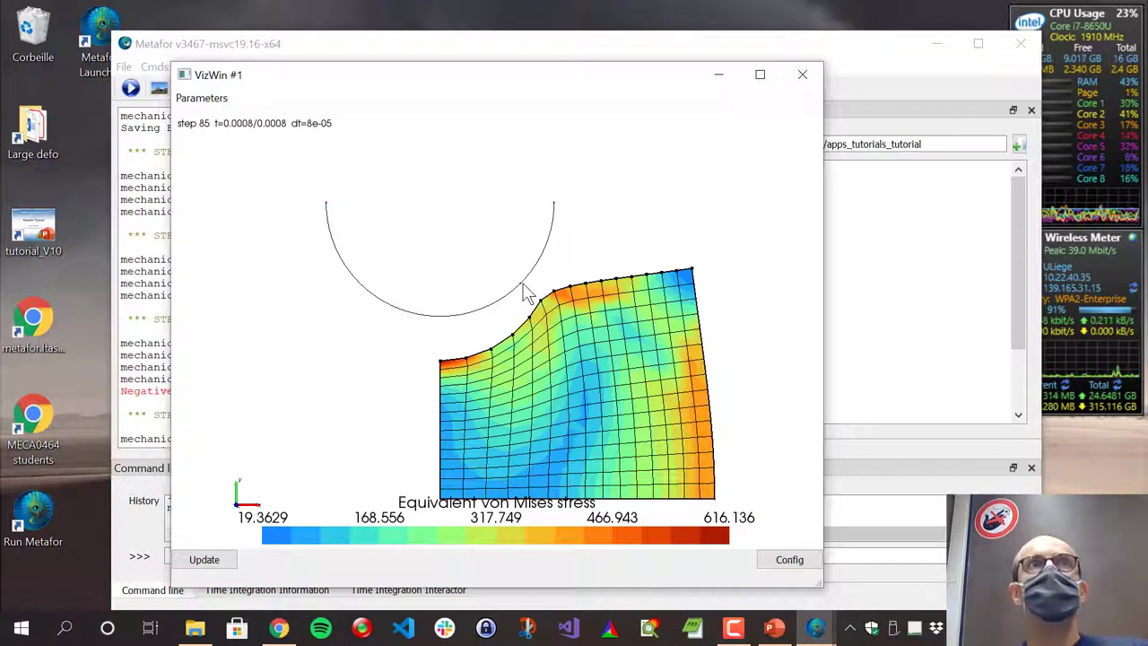
drag(474, 69, 528, 87)
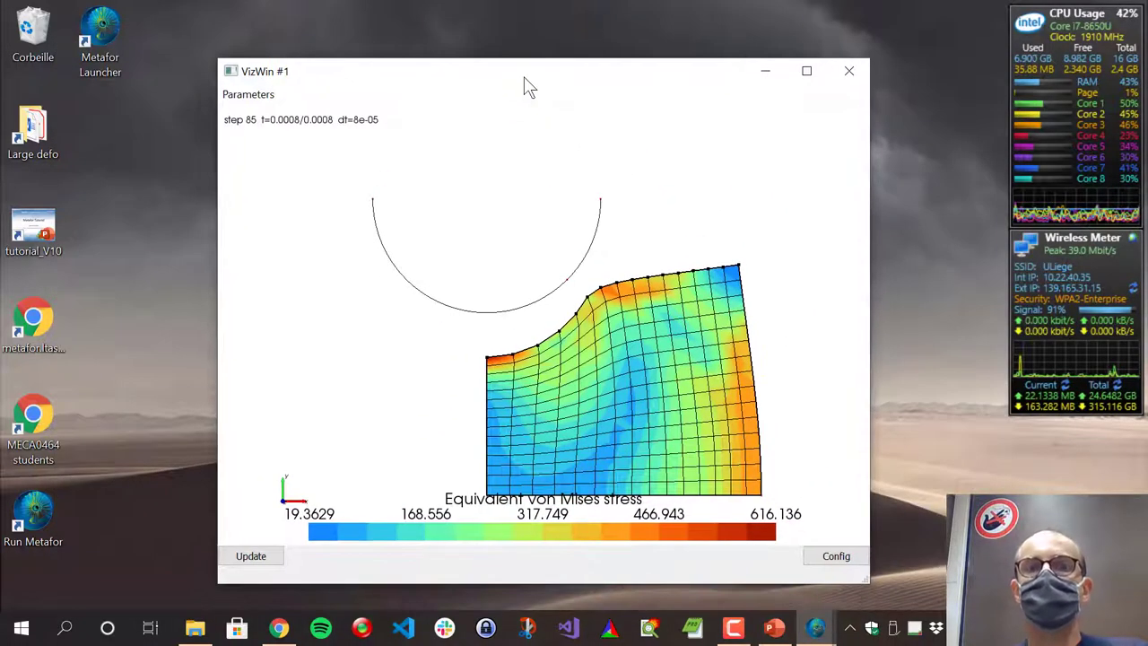
drag(604, 366, 603, 282)
drag(597, 464, 686, 437)
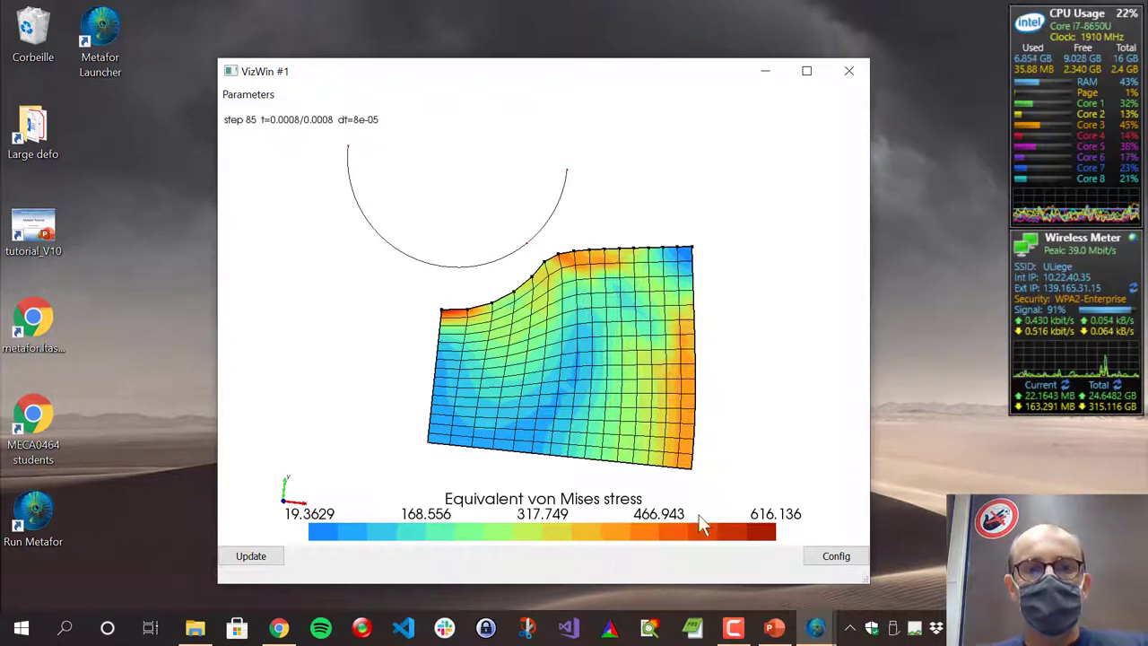
Open the BWin display configuration and place it beside the VizWin #1 plot.
click(834, 556)
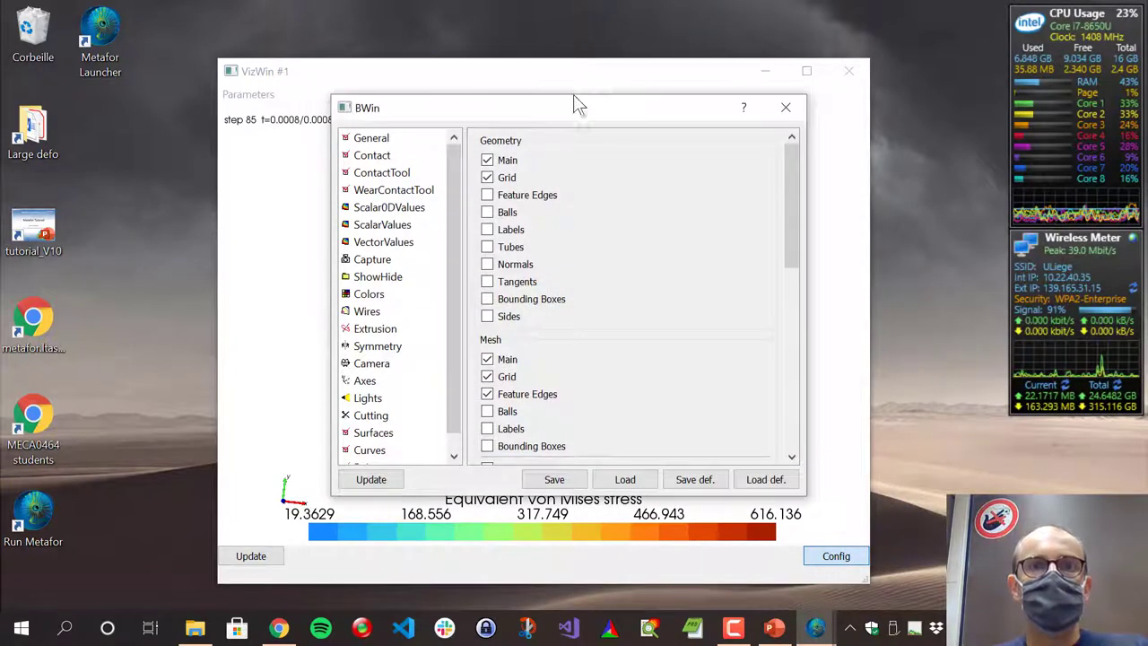
drag(574, 103, 852, 119)
drag(668, 75, 502, 52)
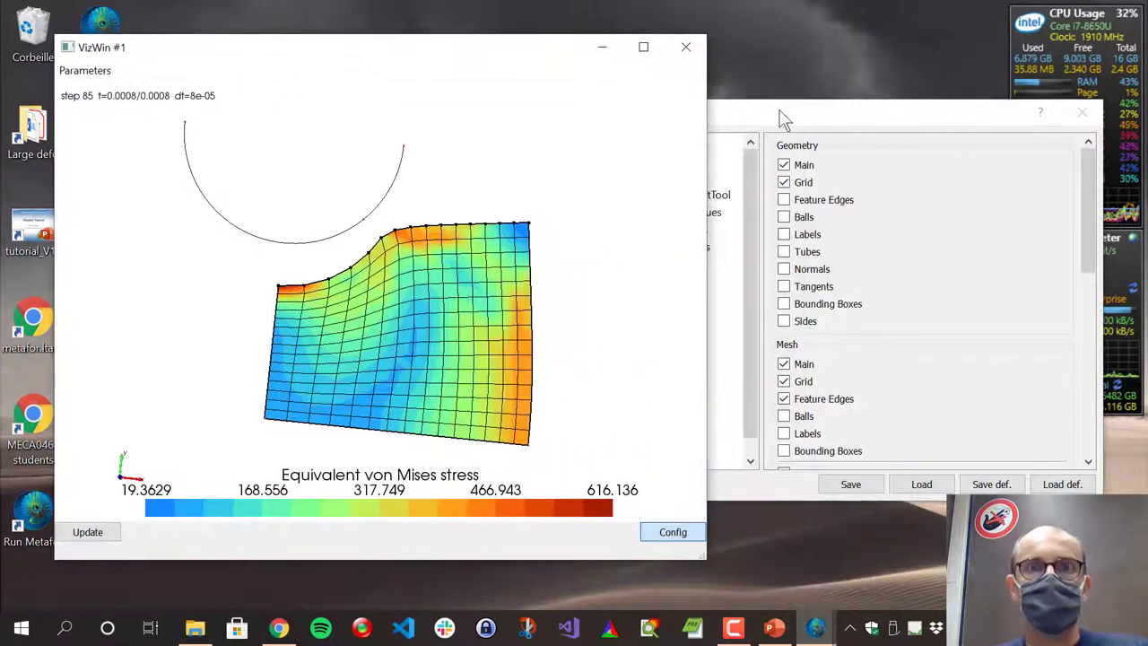
drag(781, 117, 829, 91)
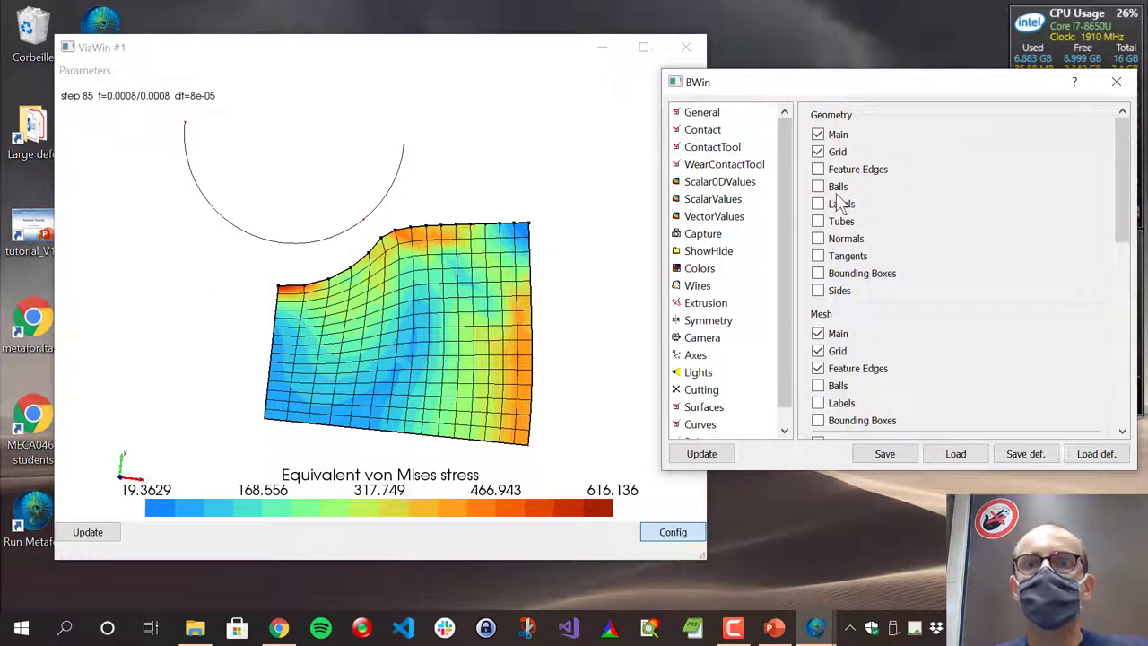
Redraw the mesh without Mesh Grid lines and without Main stress colours, then re-enable both.
click(817, 350)
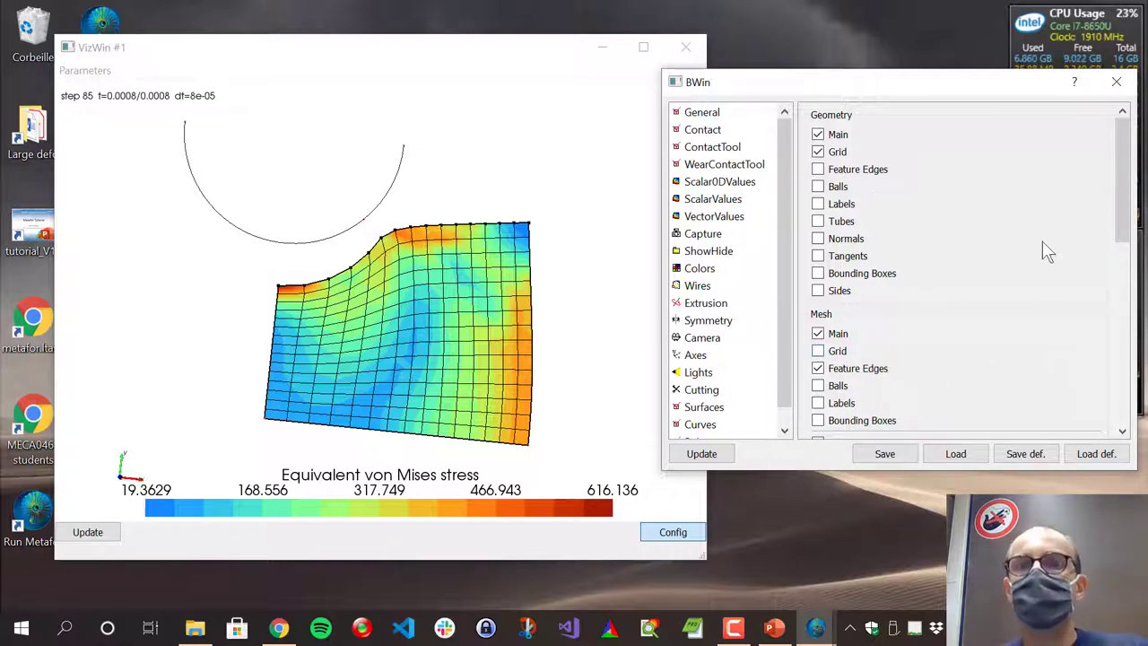
click(702, 453)
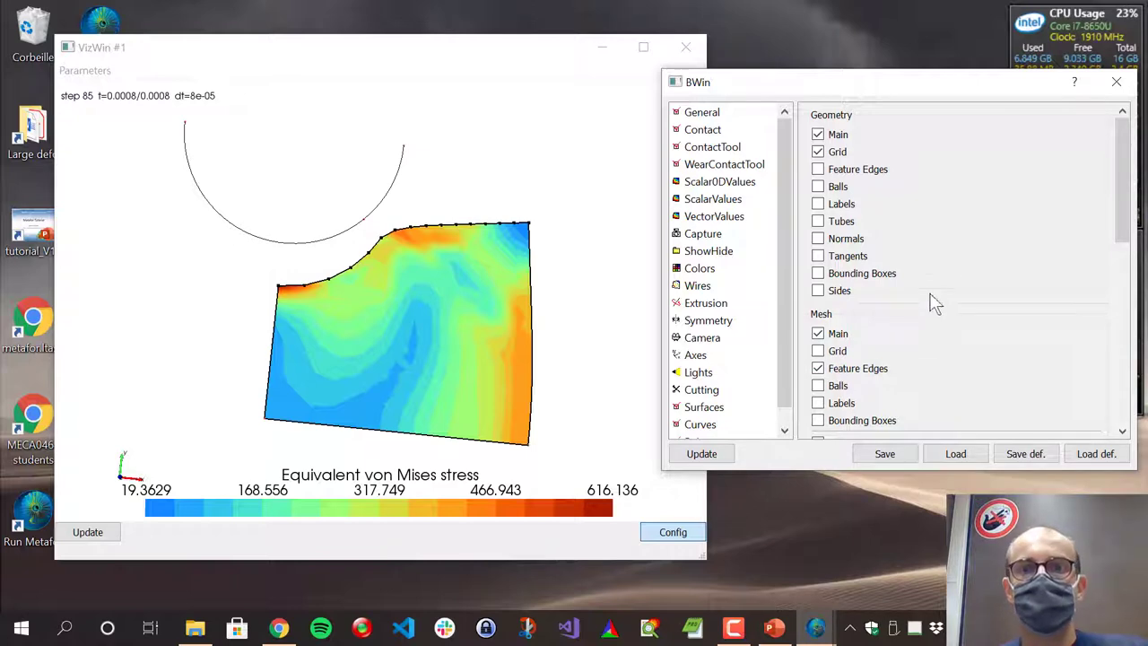
click(728, 455)
click(723, 455)
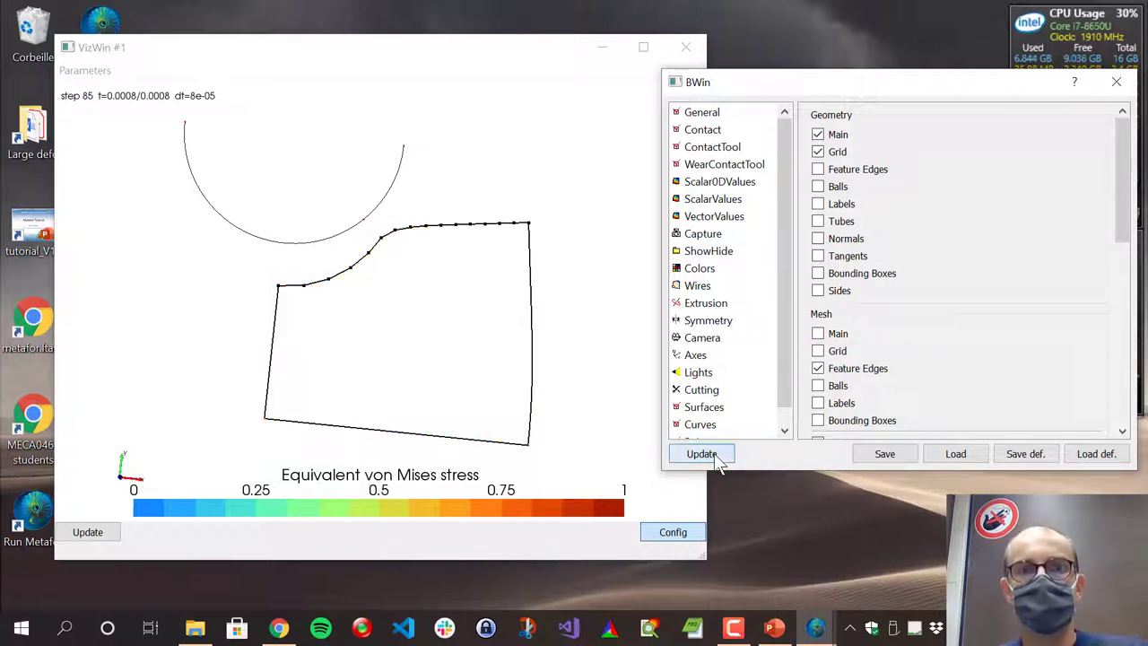
click(818, 352)
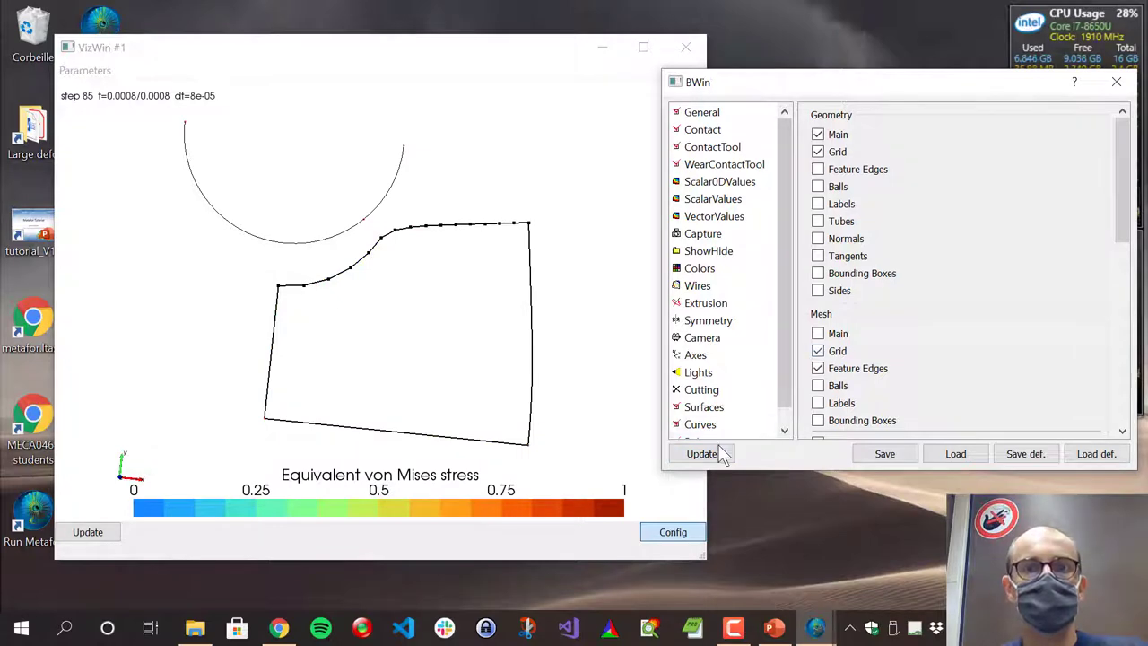
click(722, 454)
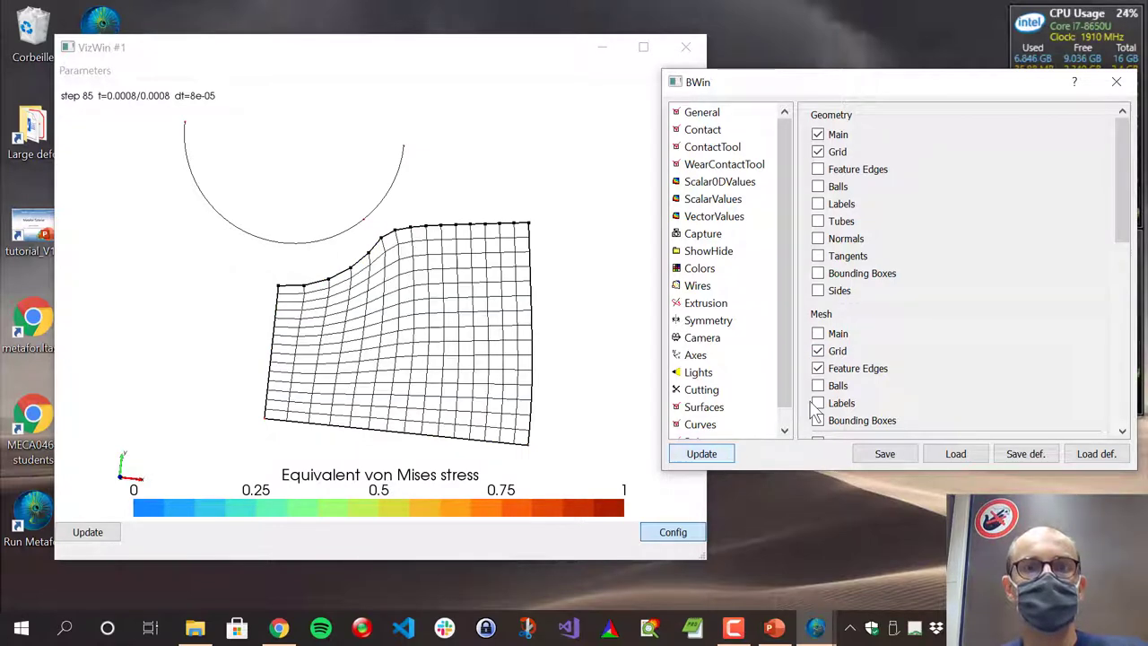
click(727, 453)
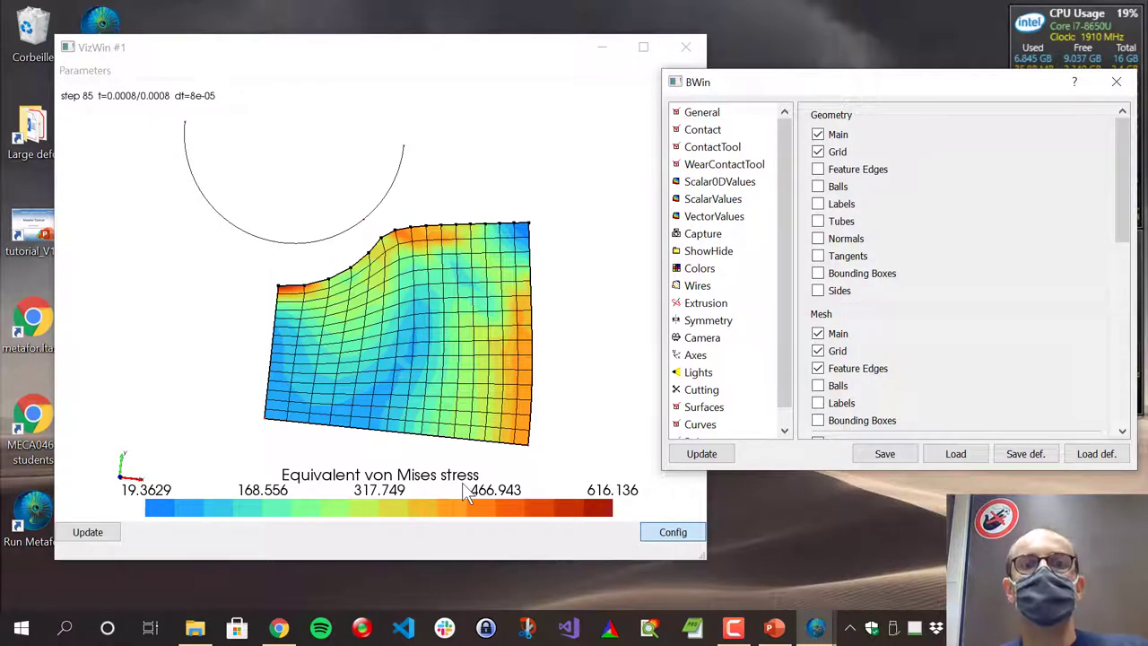
Recolour the mesh by Equivalent plastic strain in the ScalarValues settings and zoom in.
click(710, 198)
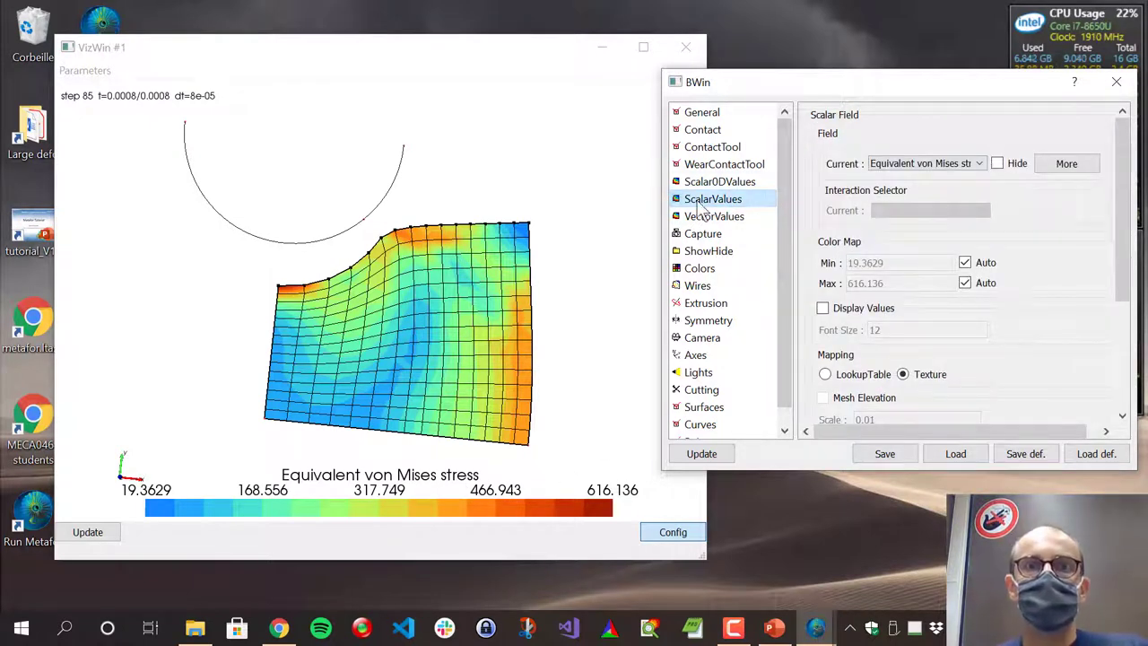
click(978, 163)
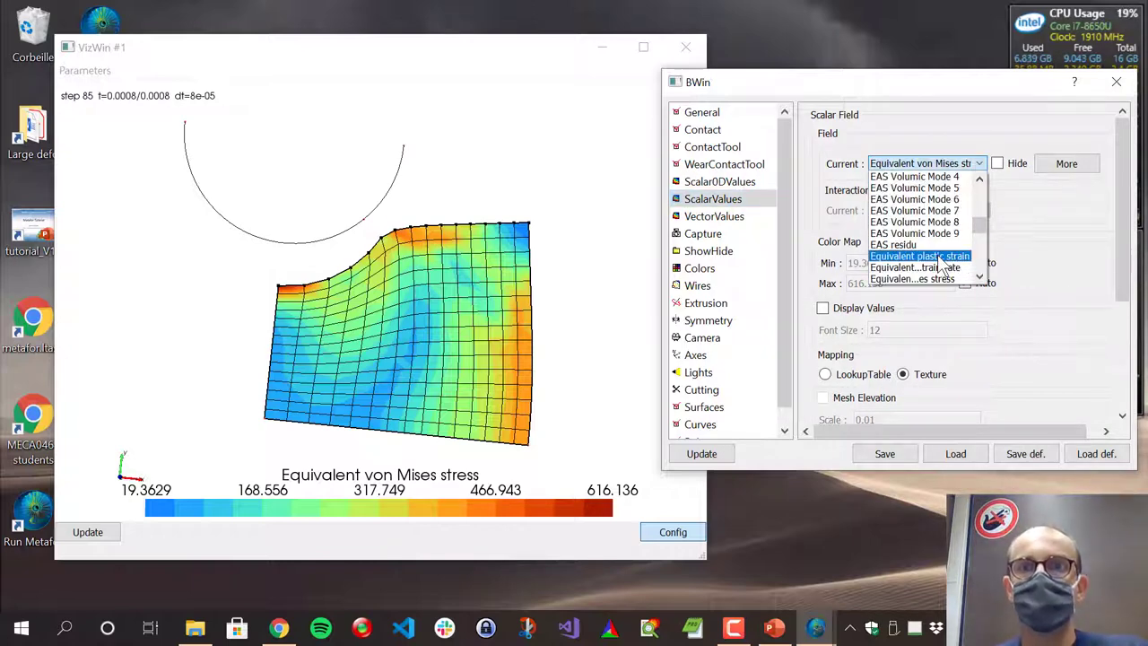
click(924, 256)
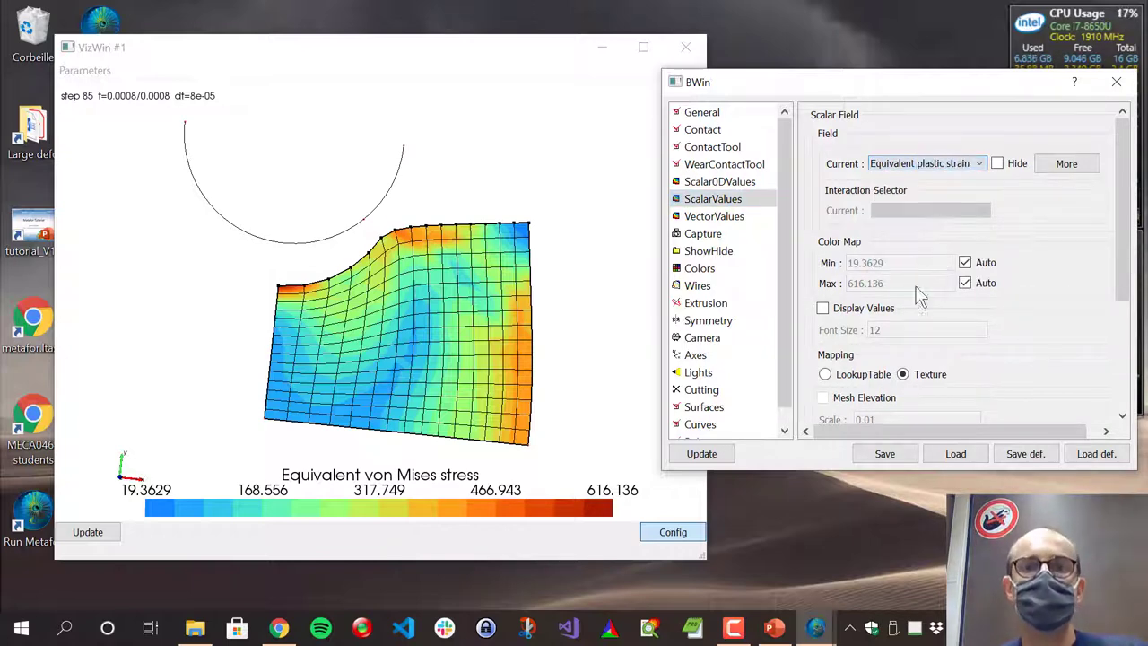
click(702, 454)
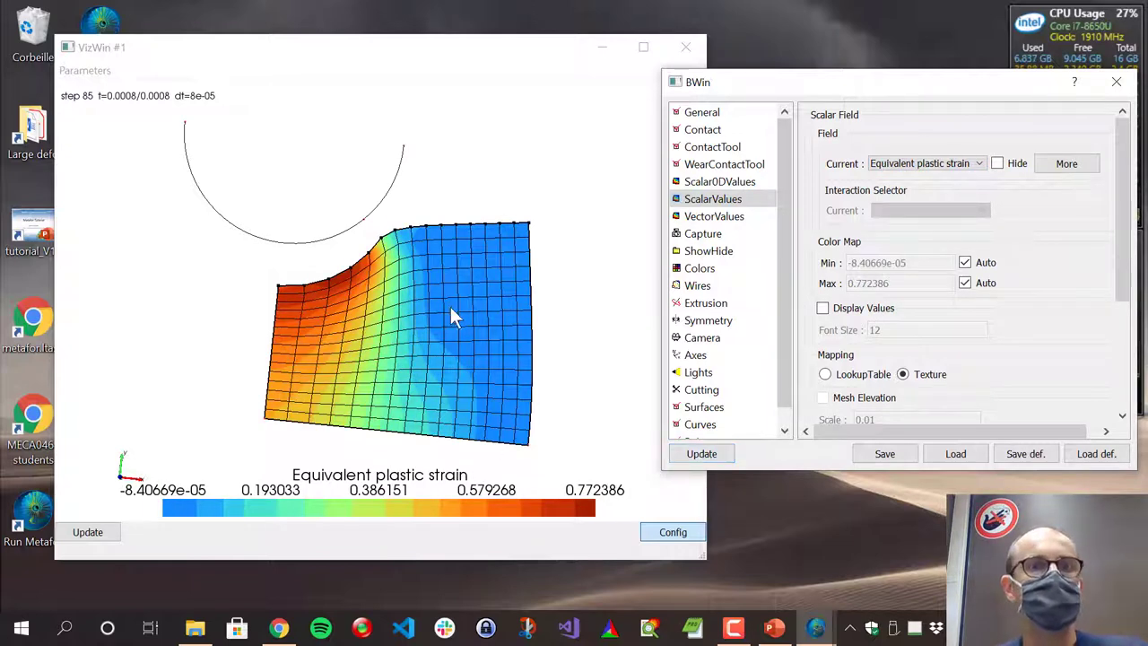
drag(446, 406, 871, 314)
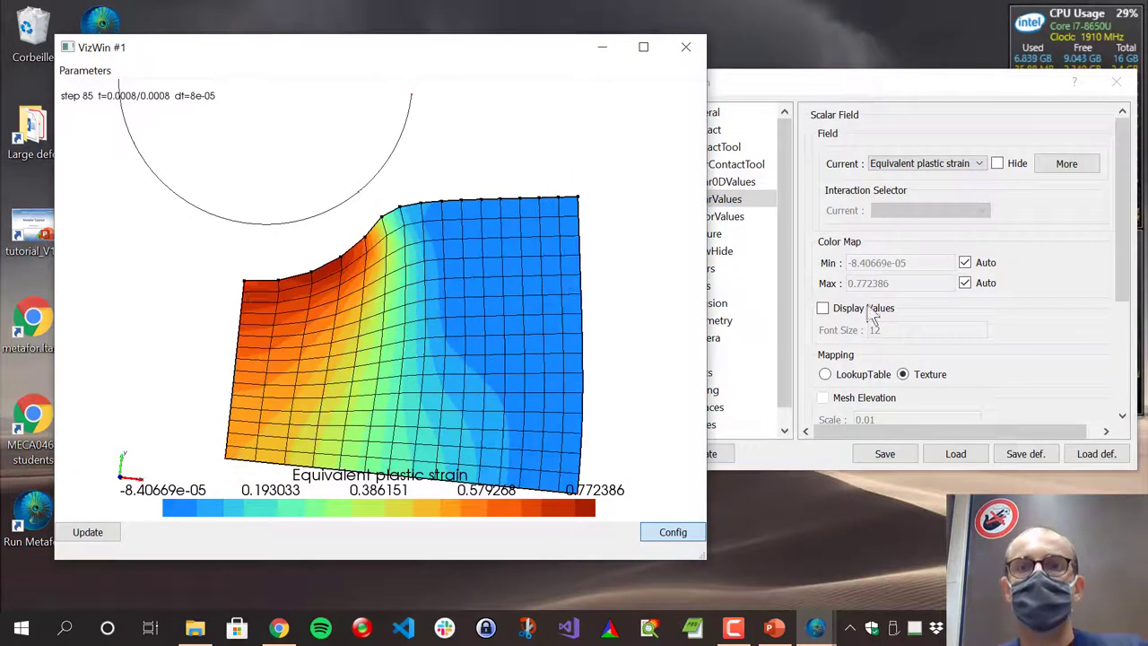
Fix the plastic strain colour scale to Min 0 and Max 1 and apply it.
click(927, 94)
click(964, 263)
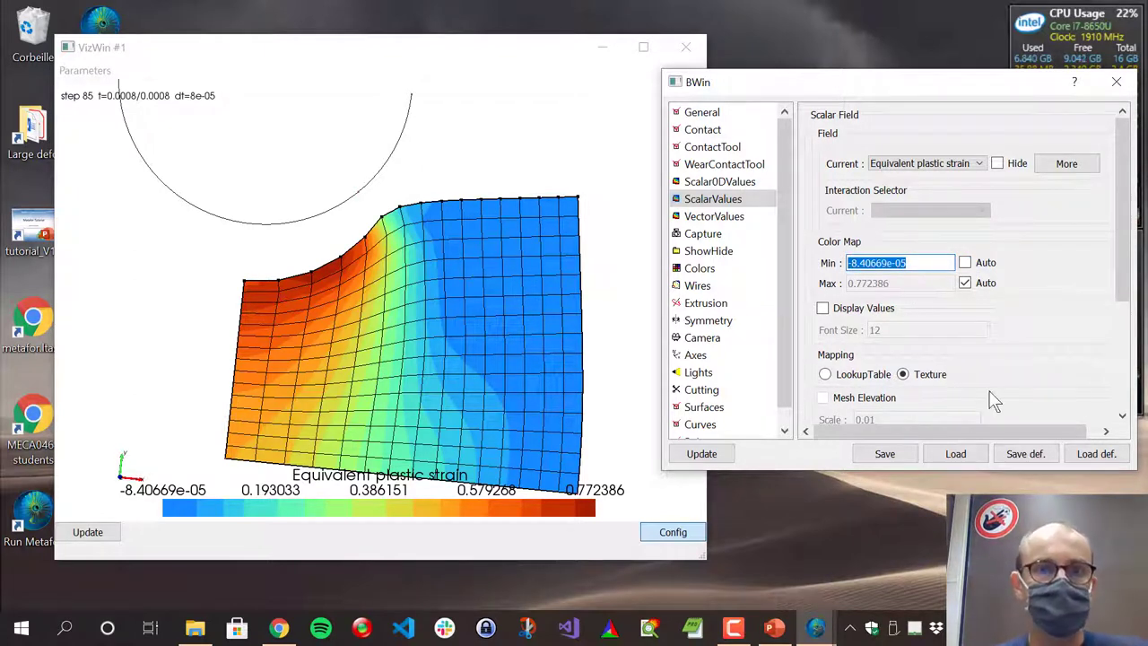
text(0)
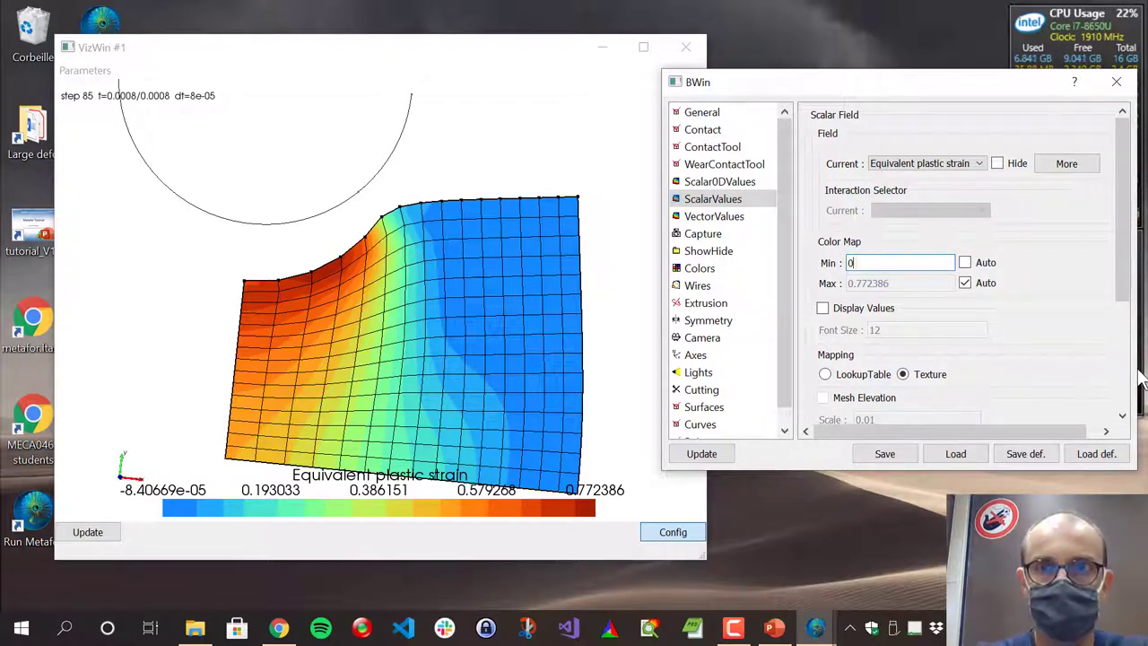
click(964, 282)
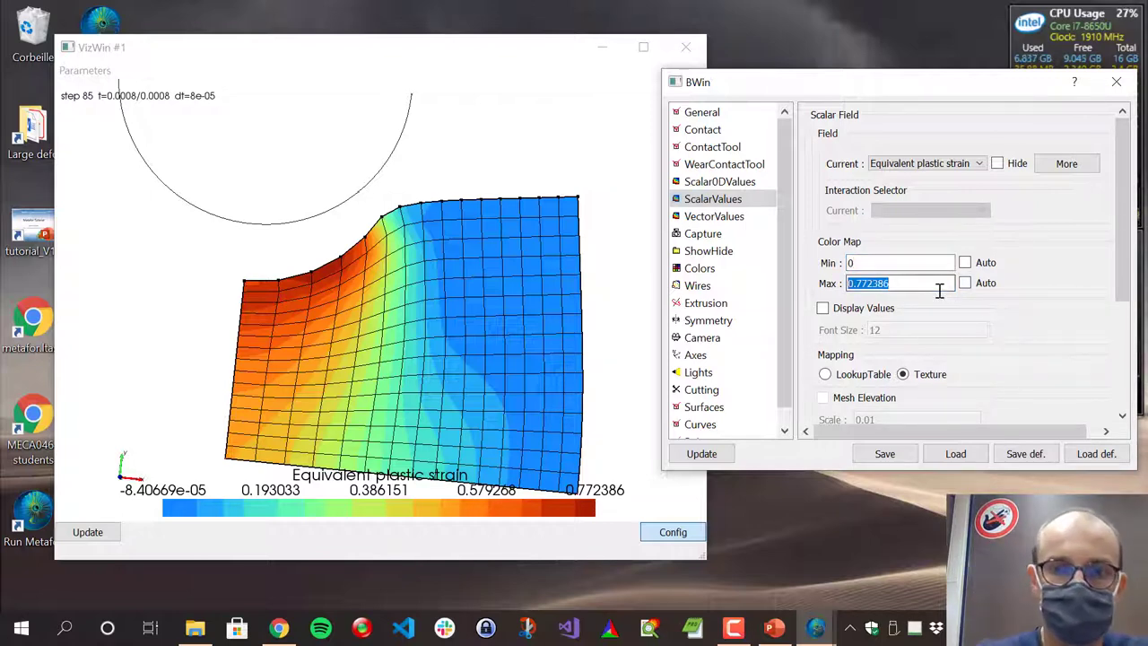
text(0)
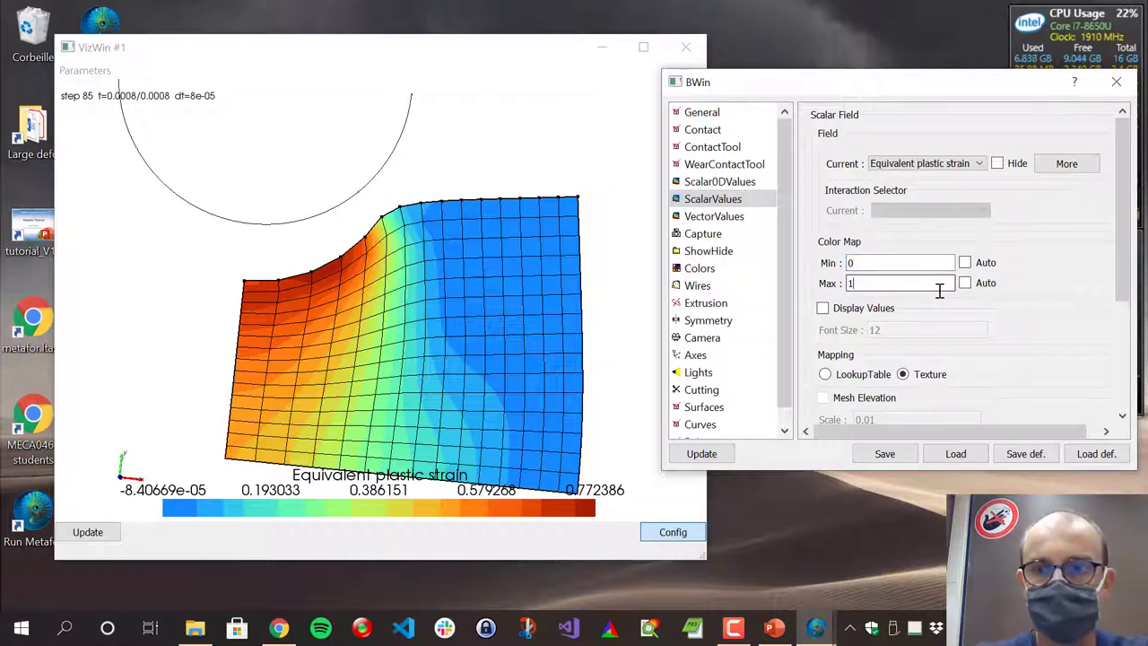
click(723, 453)
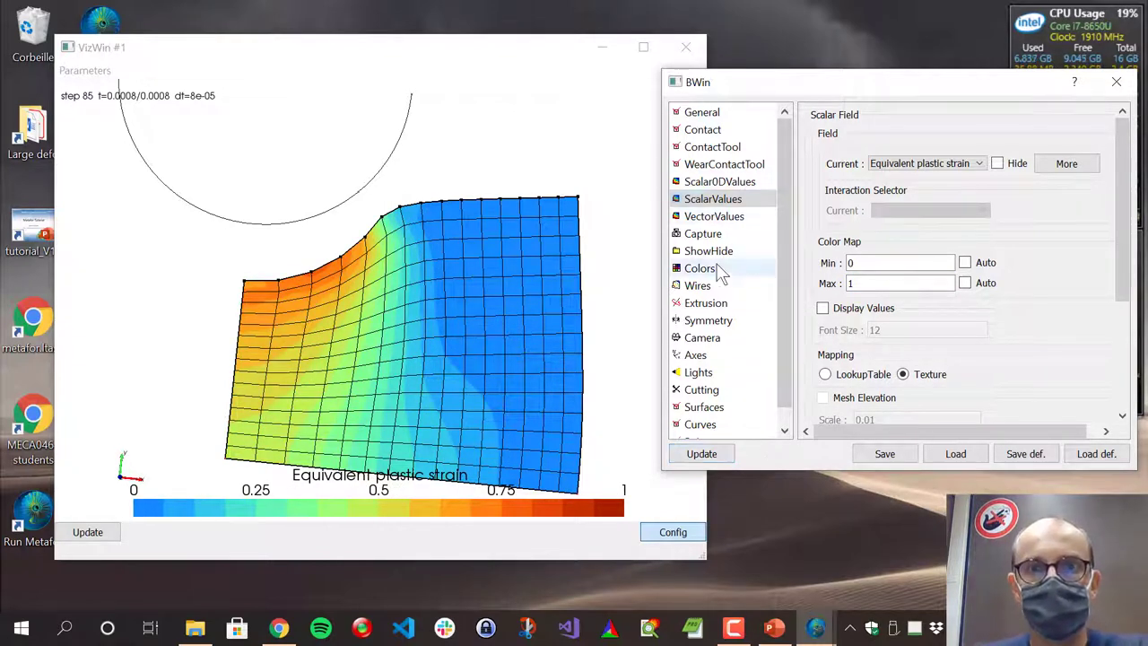
Overlay strain contour lines on the mesh via Wires > Contours.
click(708, 291)
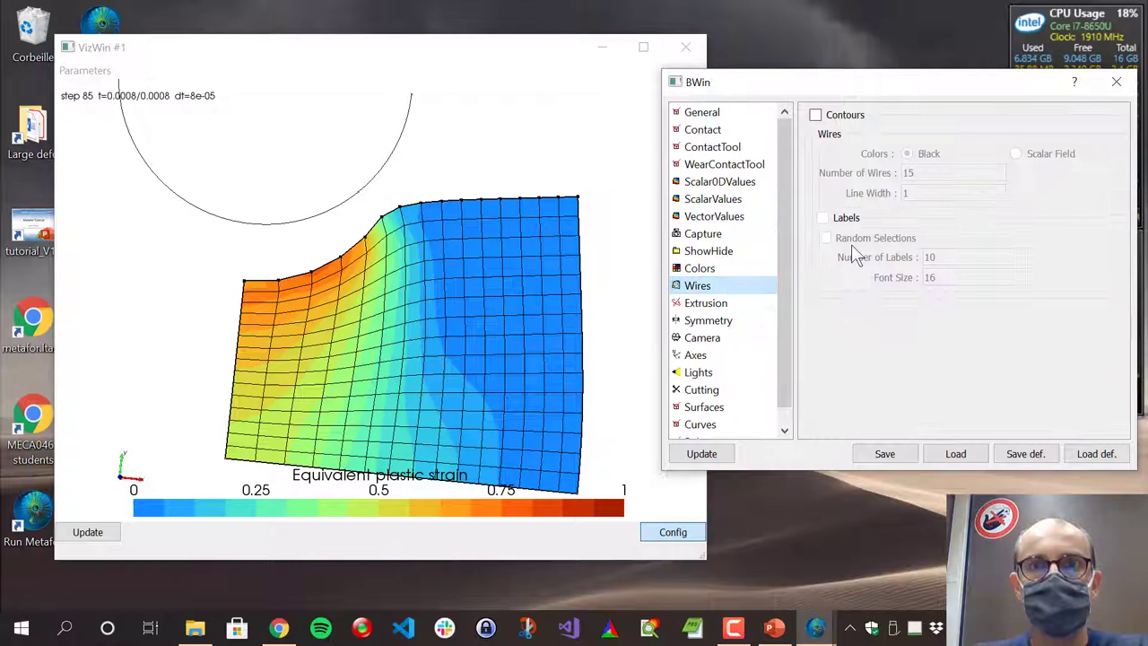
click(815, 115)
click(703, 453)
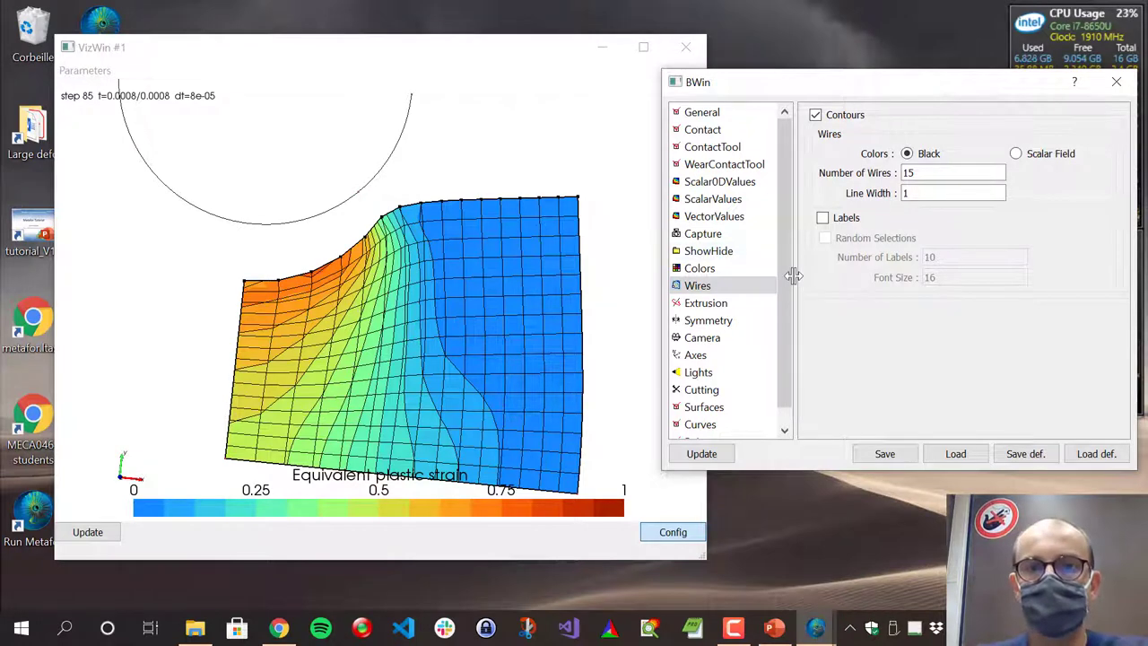
Mirror the mesh about X using the Symmetry WRT X option.
click(714, 323)
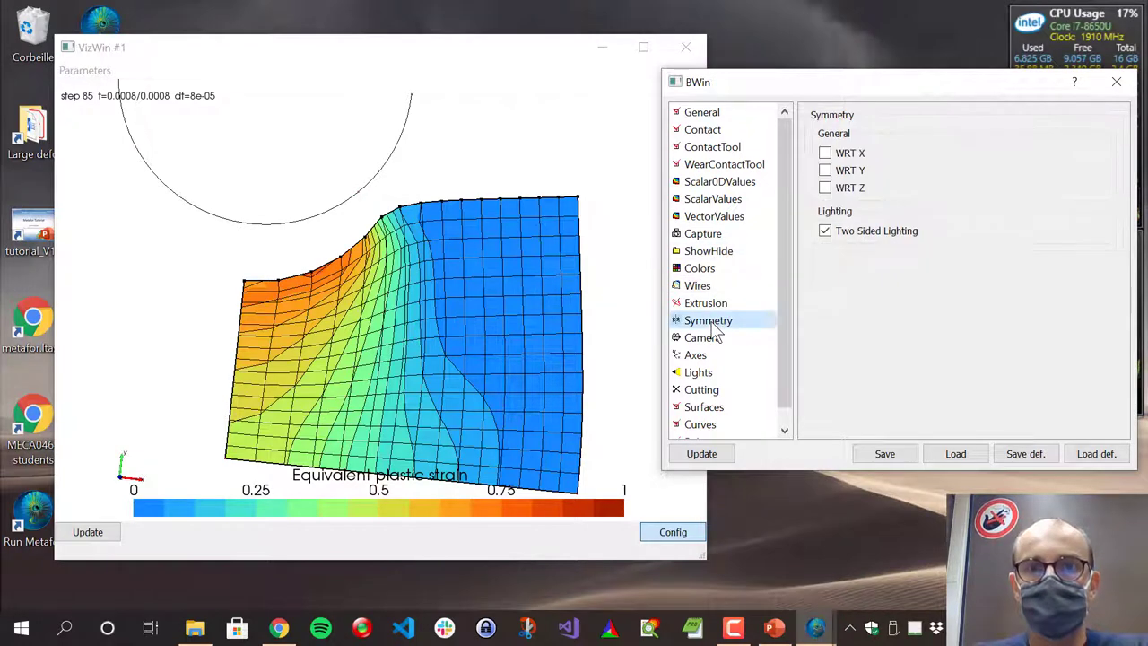
click(824, 152)
click(701, 454)
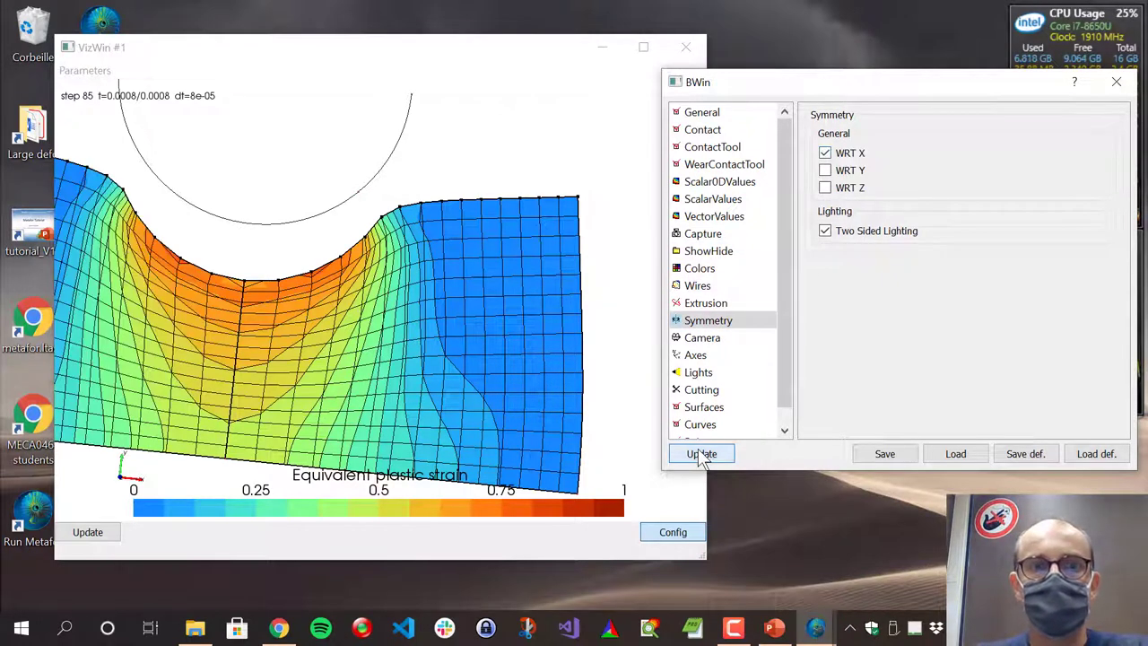
drag(415, 362, 466, 363)
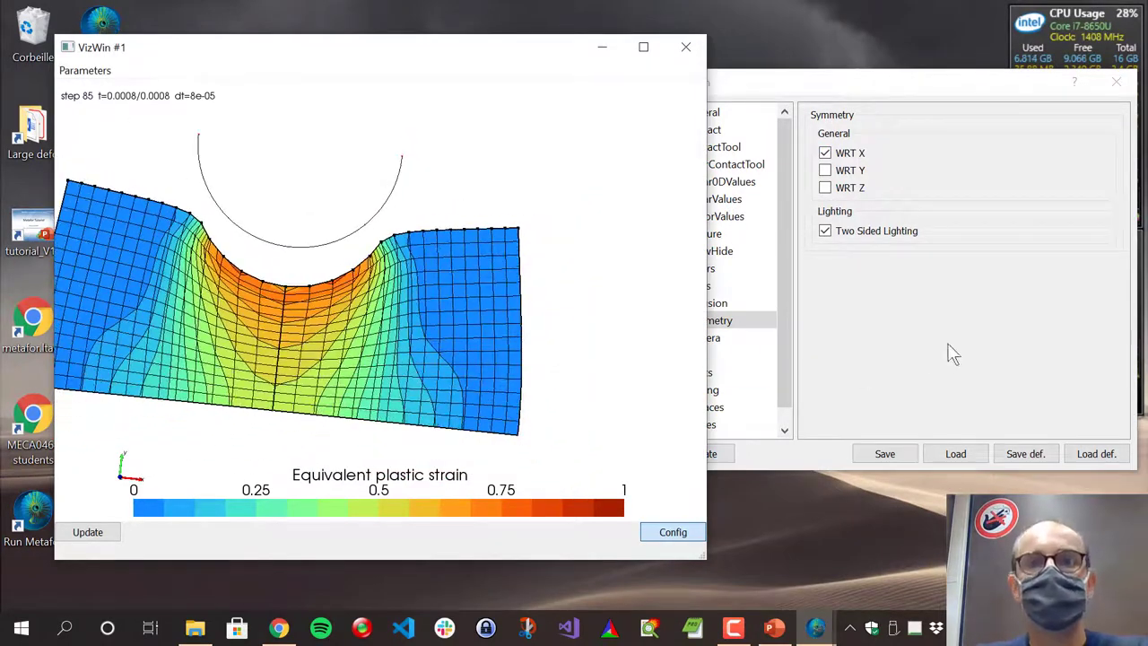
click(952, 354)
Reset the results view to the standard OXY camera view.
click(695, 356)
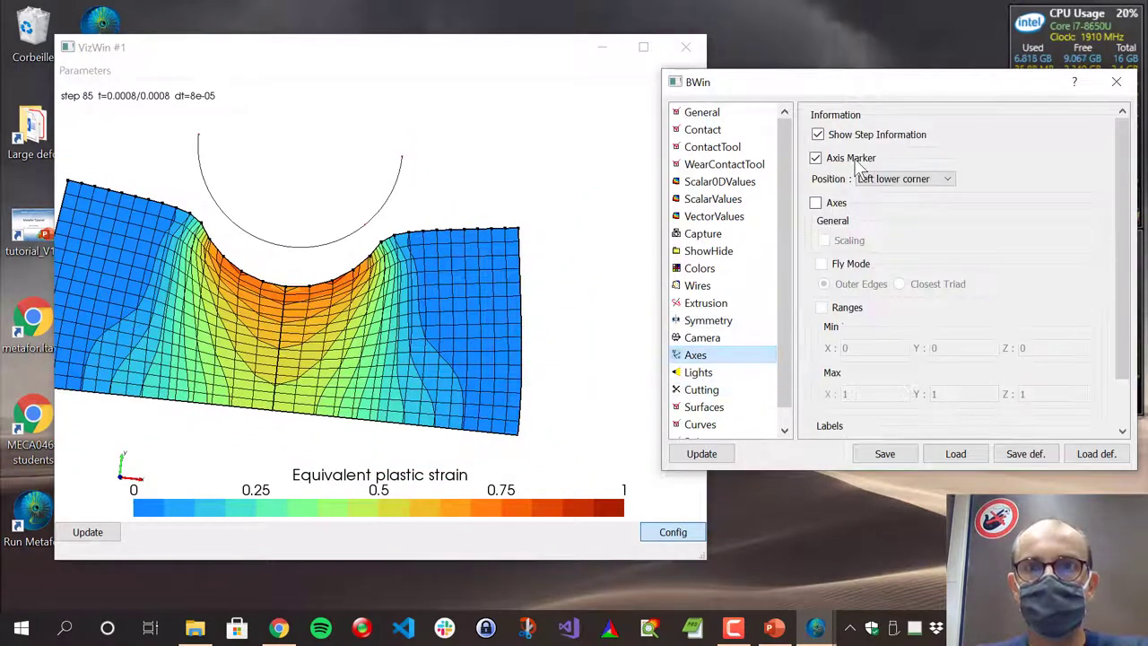
click(702, 338)
click(858, 175)
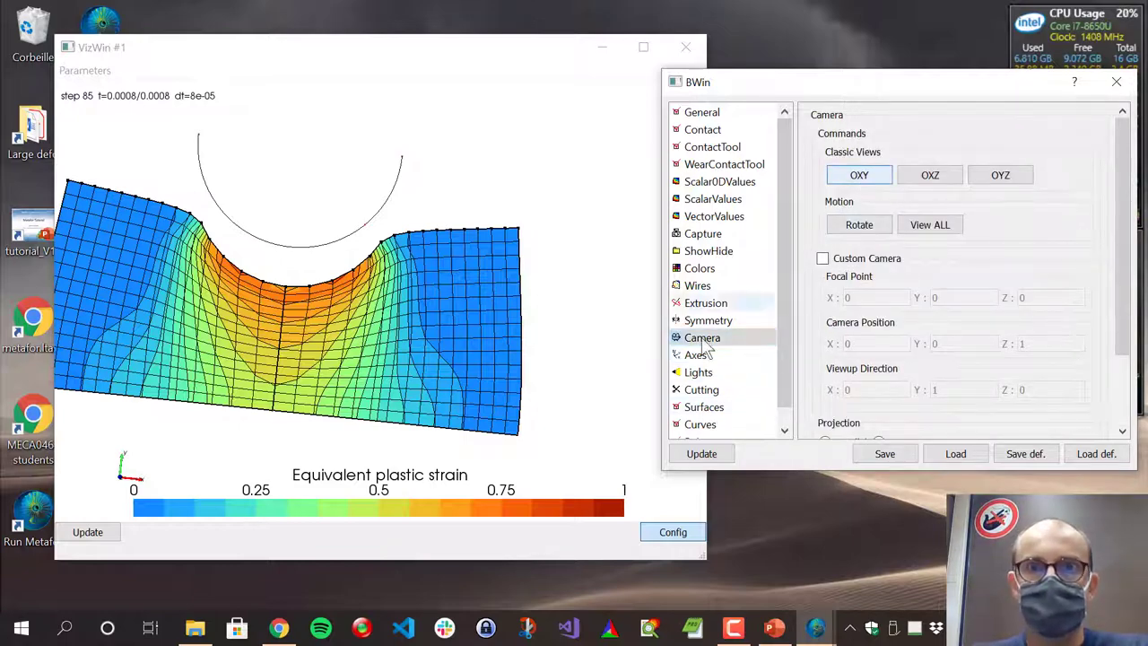
click(701, 453)
click(529, 233)
scroll(529, 233, up, 2)
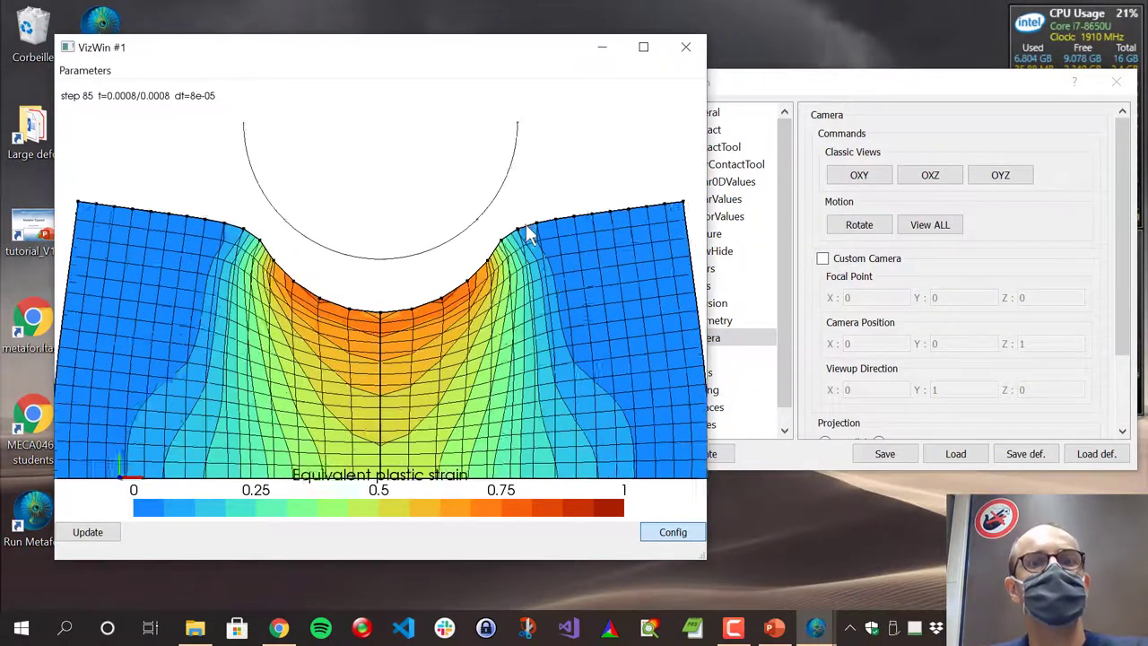
scroll(529, 233, down, 2)
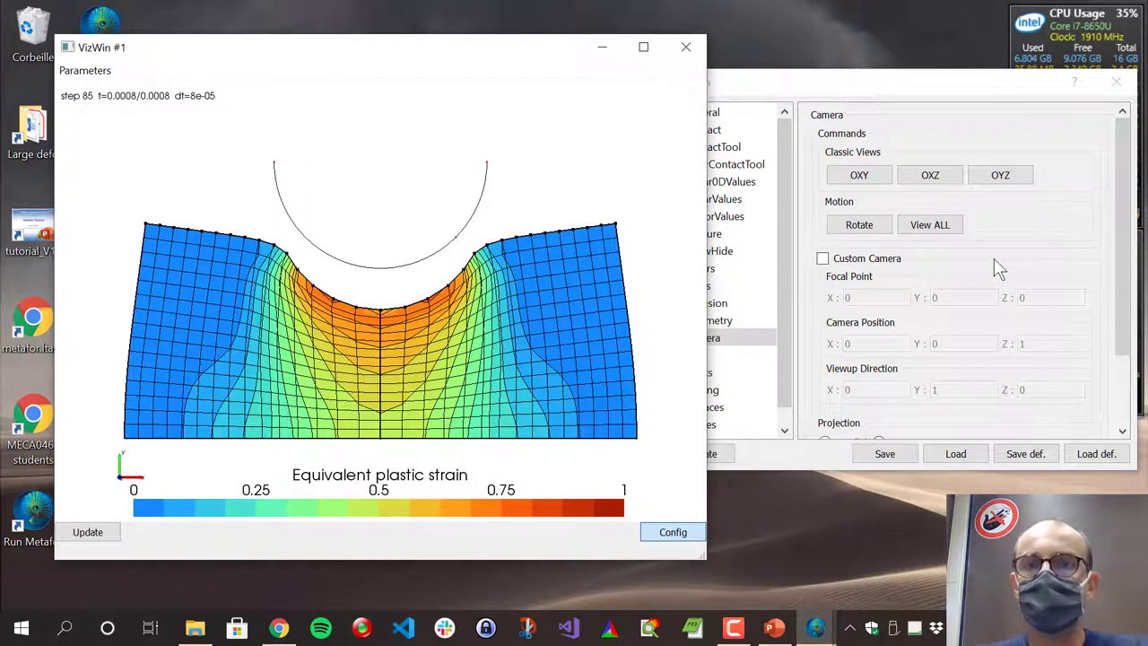
drag(844, 82, 796, 68)
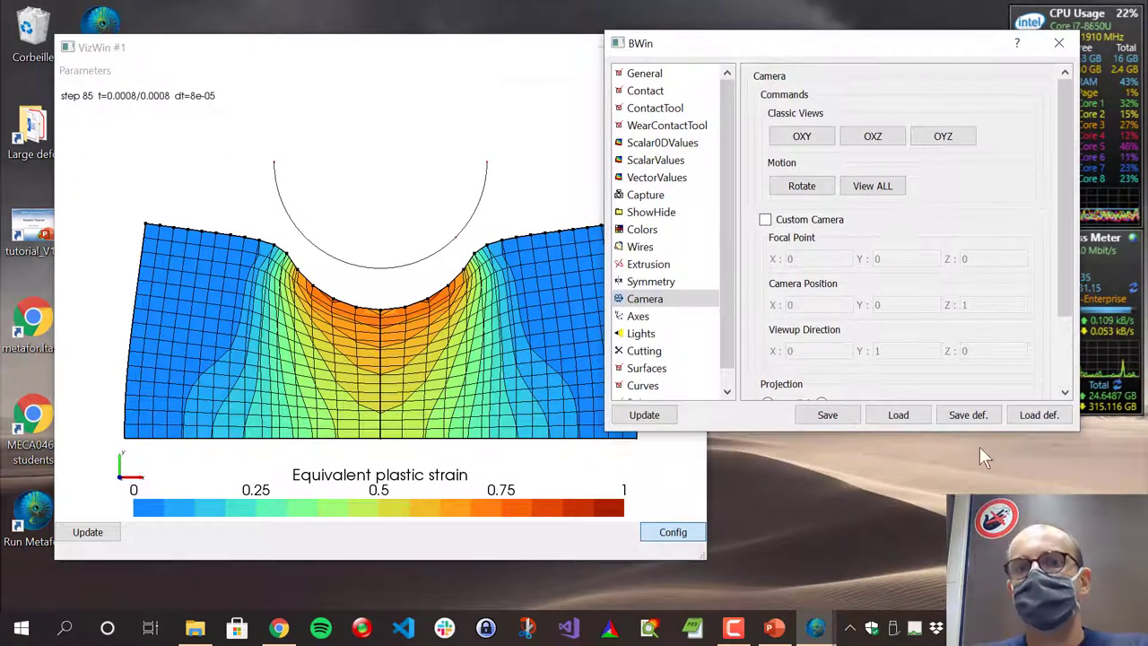
Enlarge BWin and browse its Symmetry, Points and Curves settings pages.
drag(974, 431, 974, 558)
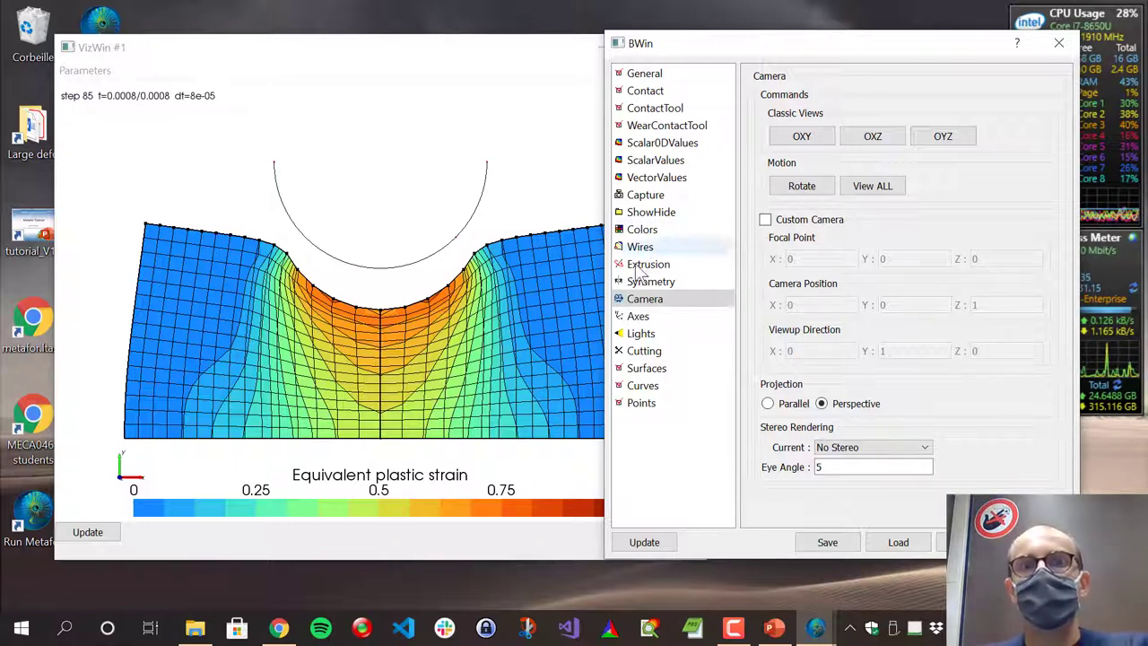
click(650, 285)
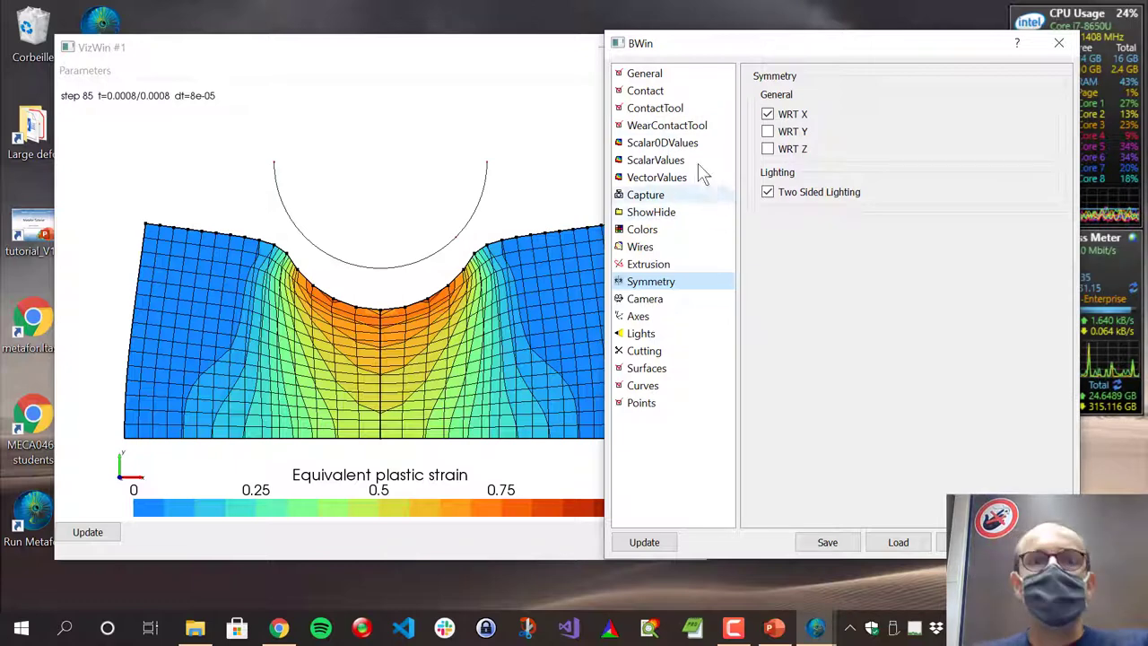
drag(693, 51, 741, 57)
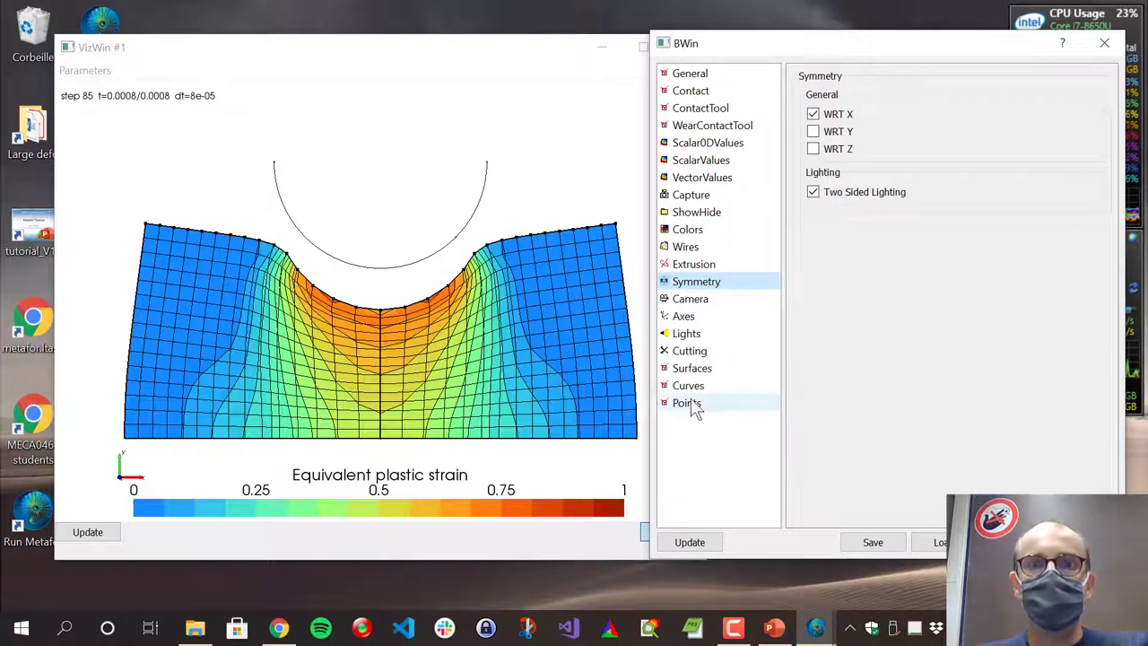
click(695, 409)
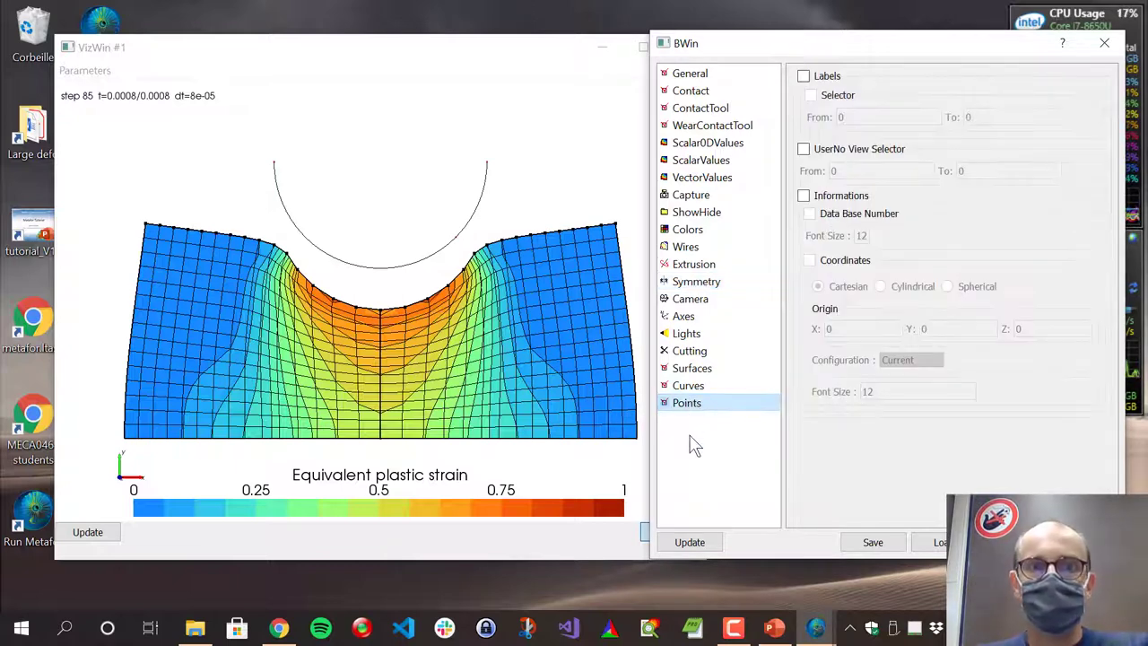
click(692, 387)
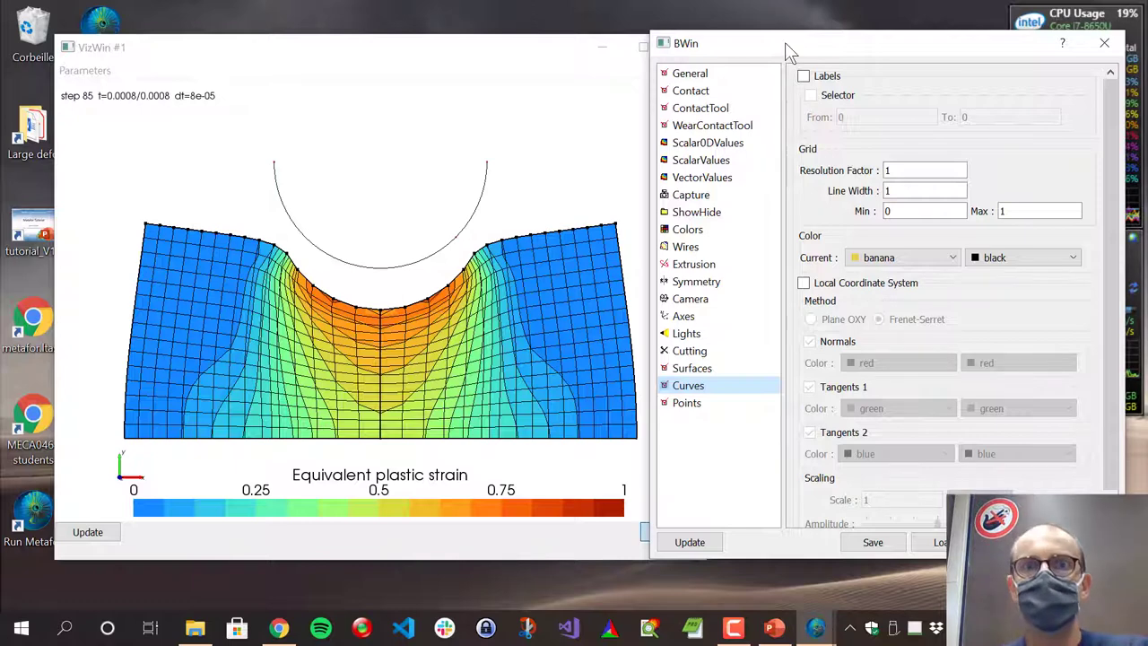
drag(789, 52, 756, 53)
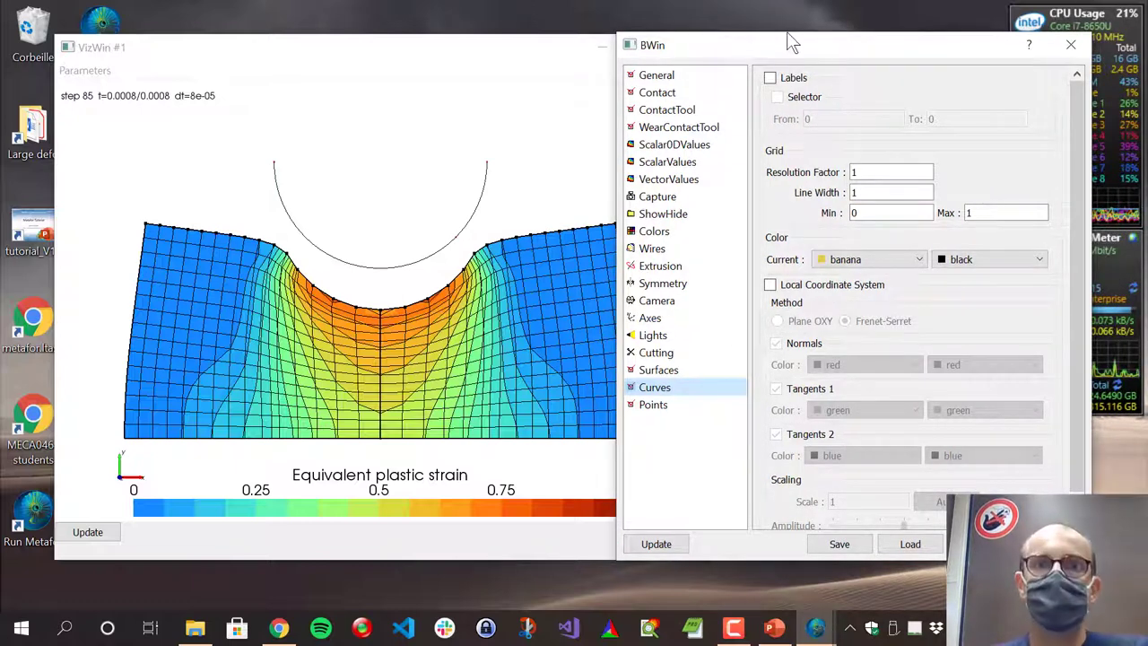
Close BWin, then maximize, restore and close the VizWin #1 strain plot.
click(1070, 45)
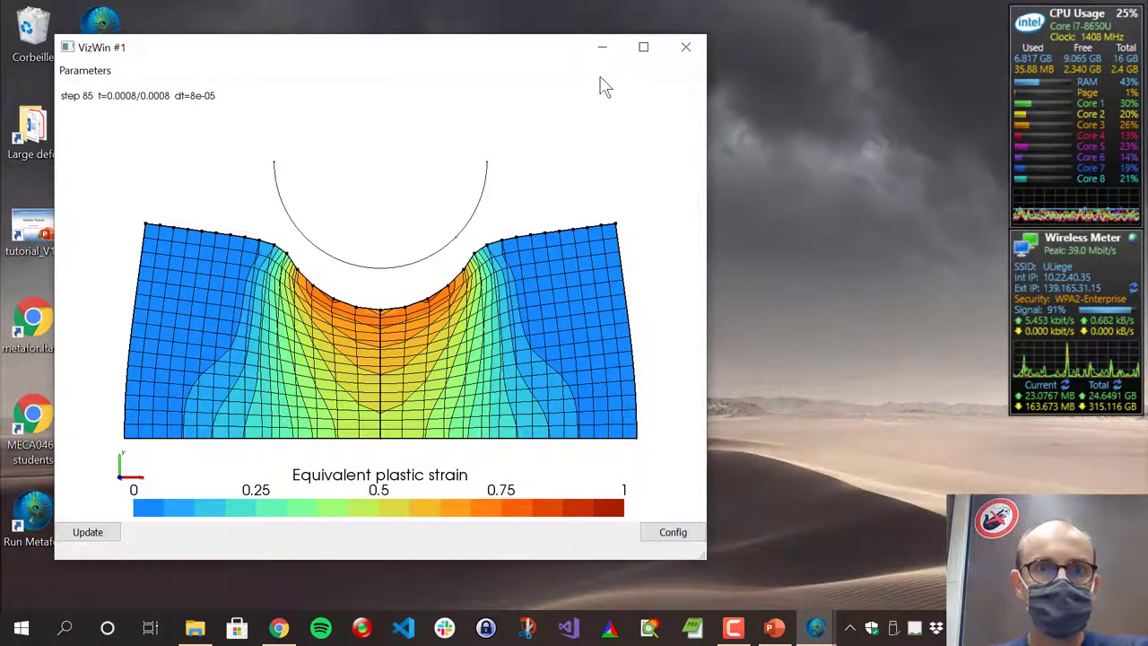
double_click(512, 46)
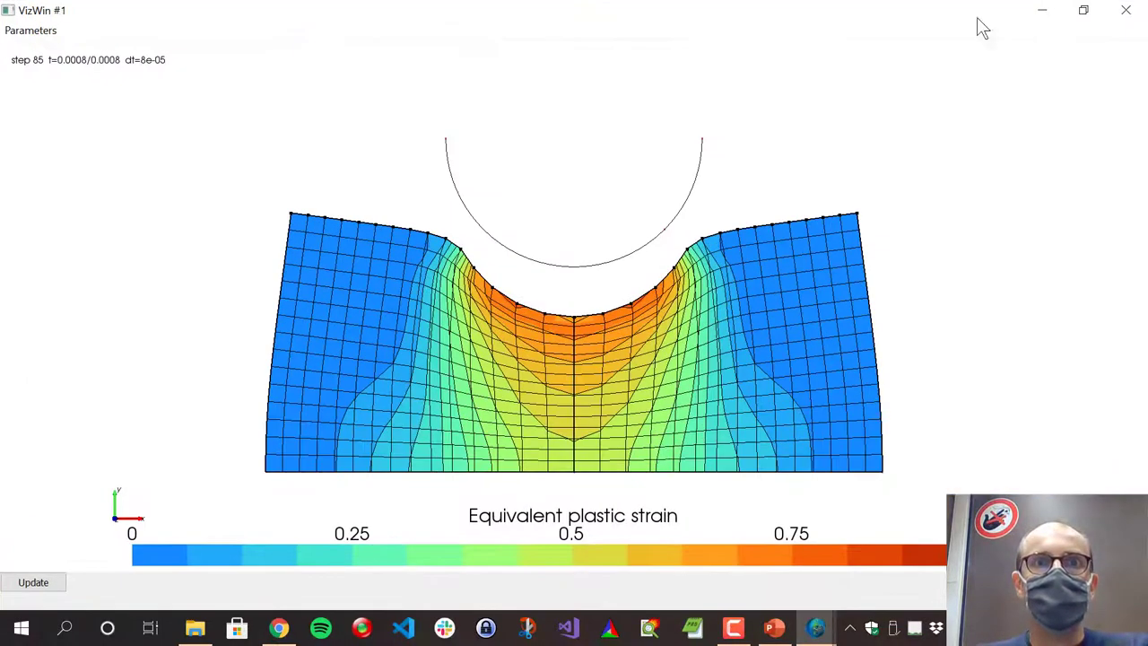
click(1083, 13)
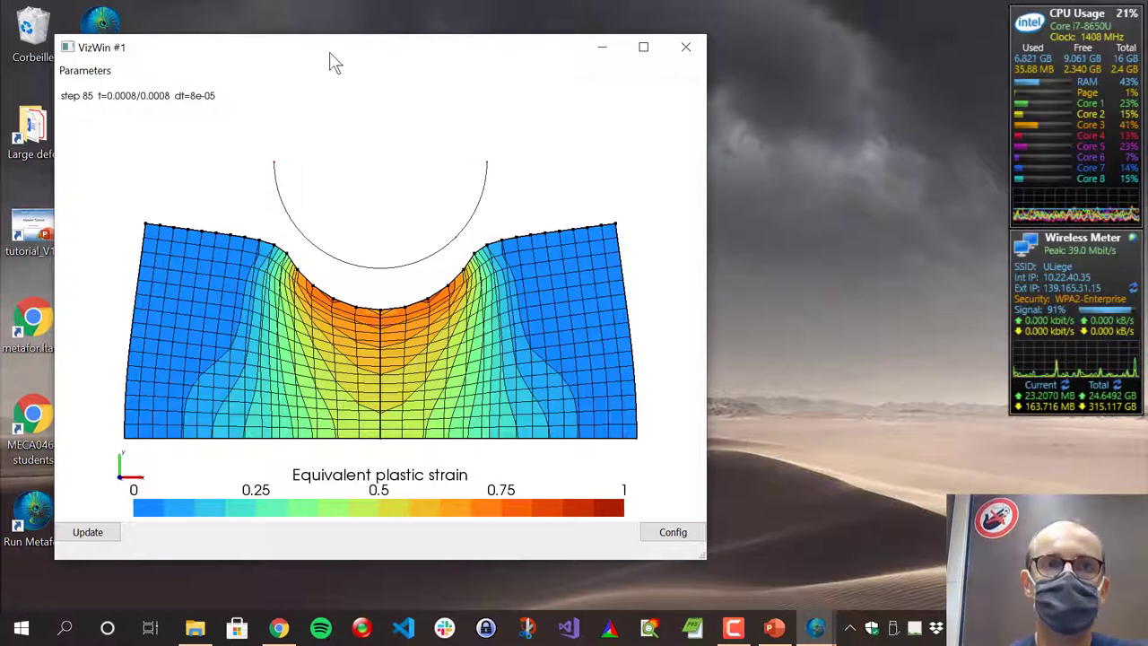
drag(332, 61, 559, 49)
click(908, 40)
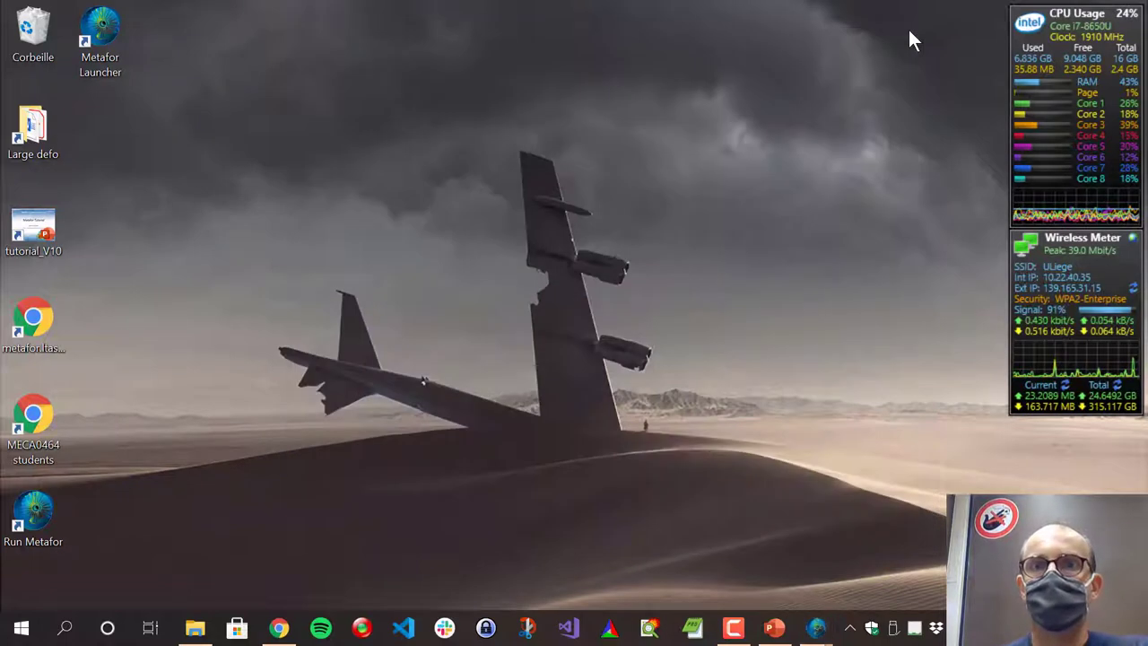
Bring the Metafor console forward to review the tutorial run's log, then quit Metafor.
mouse_move(815, 627)
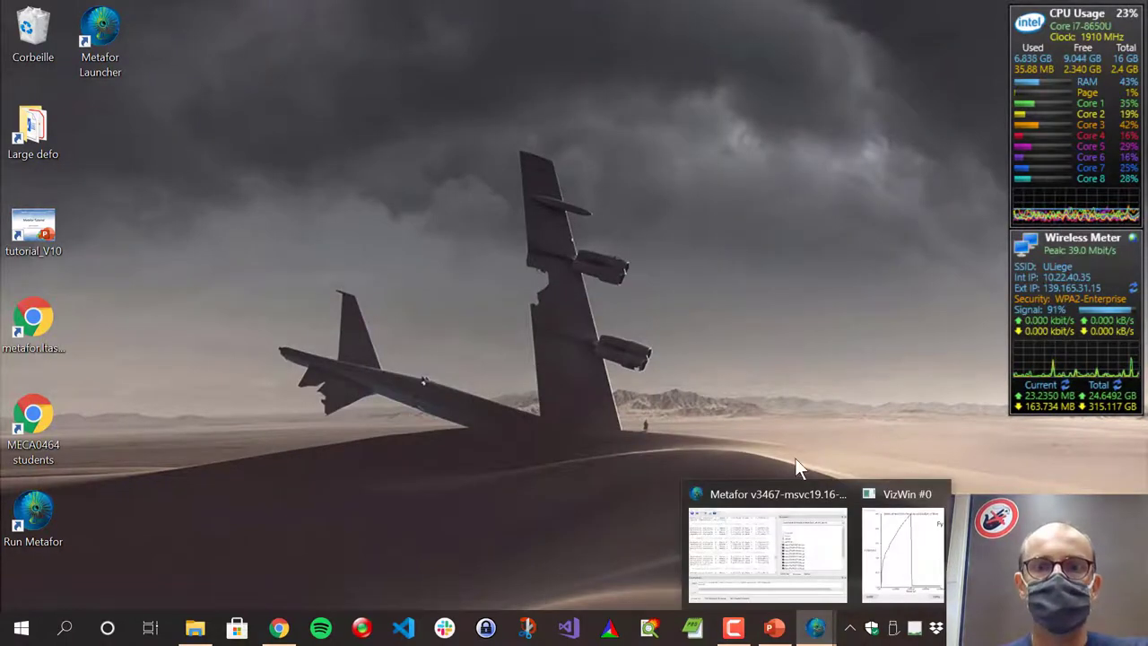
click(787, 489)
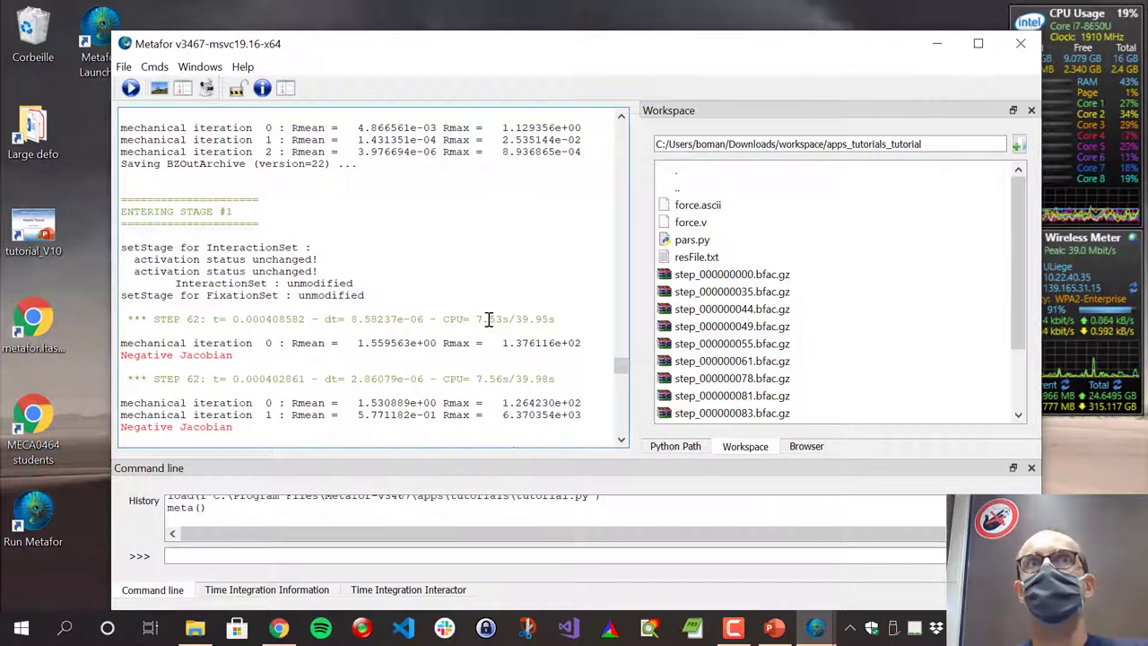
click(1020, 43)
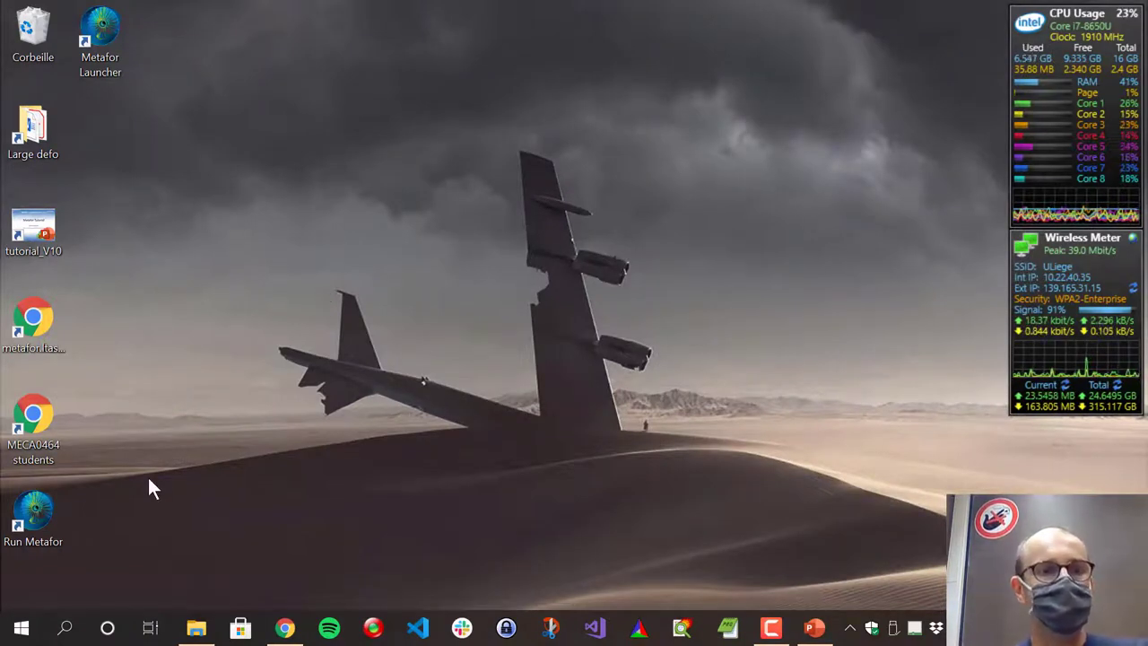
Load and run conduction.py in a new Metafor session, widen VizWin #0, then close Metafor.
click(54, 511)
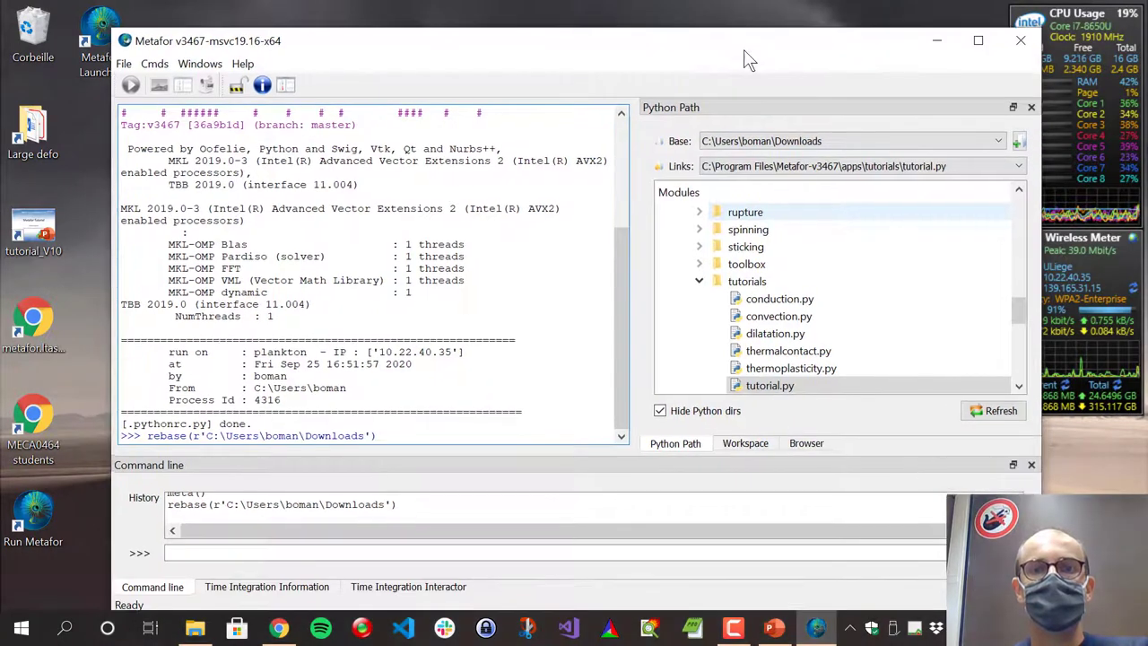
right_click(784, 297)
click(819, 306)
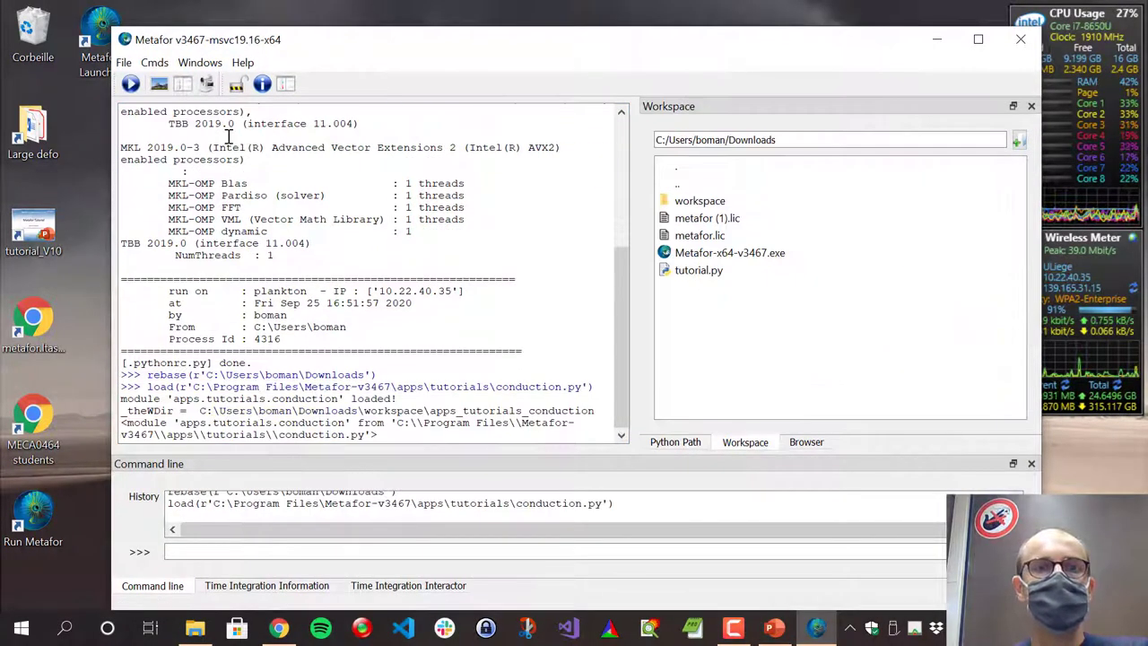
click(130, 84)
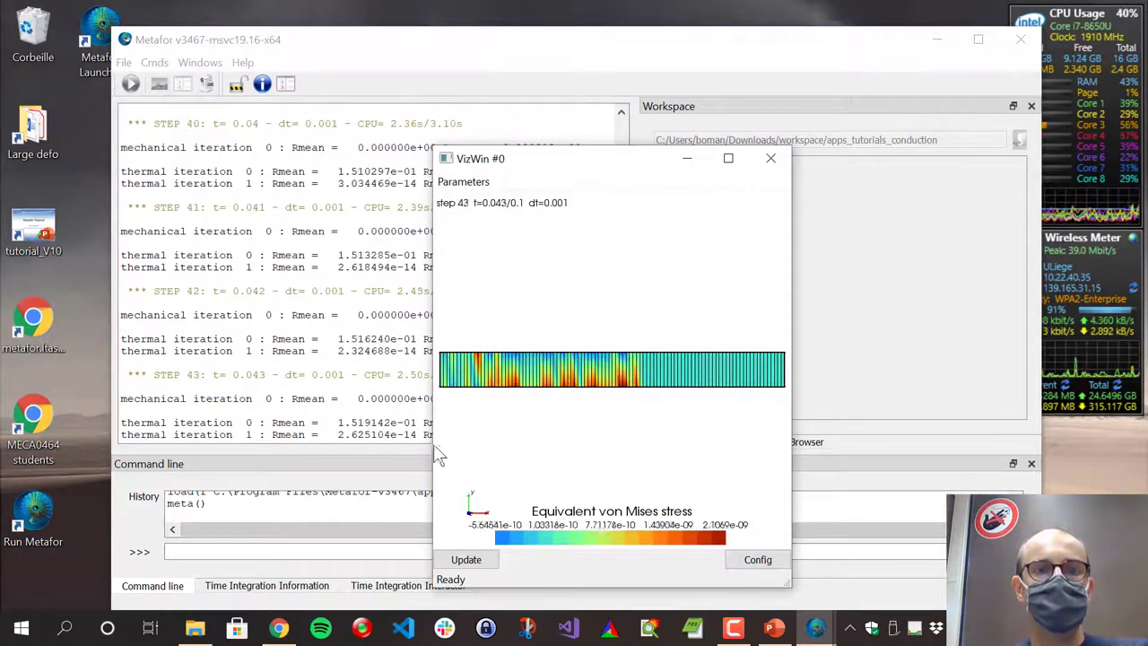
drag(434, 457, 242, 459)
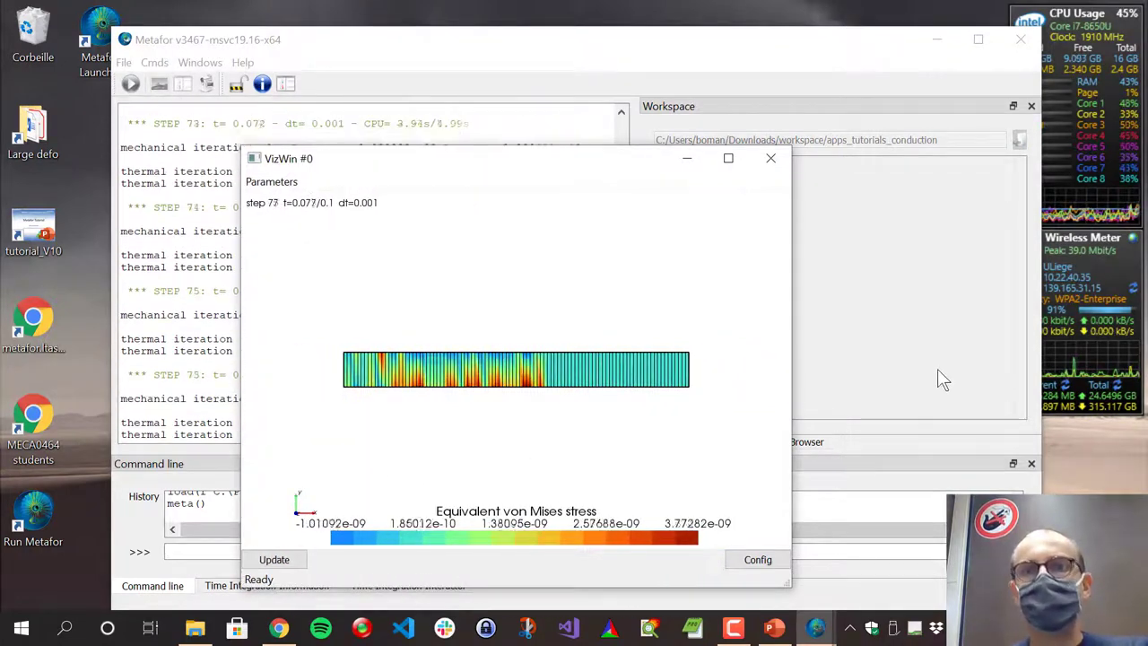
click(1019, 40)
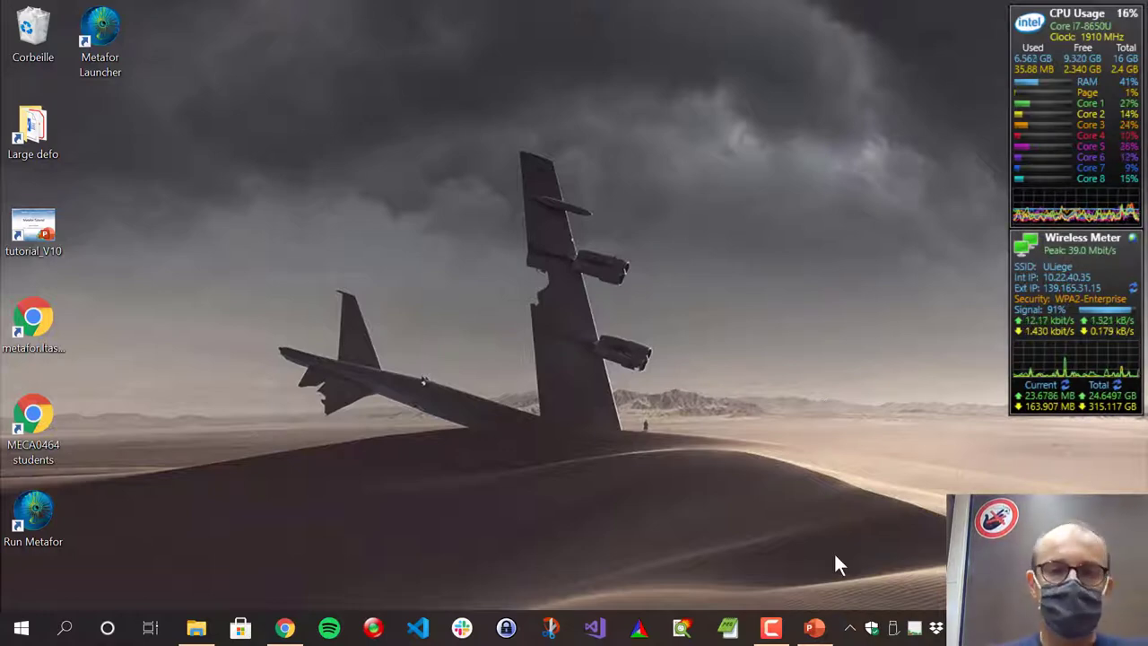
double_click(34, 513)
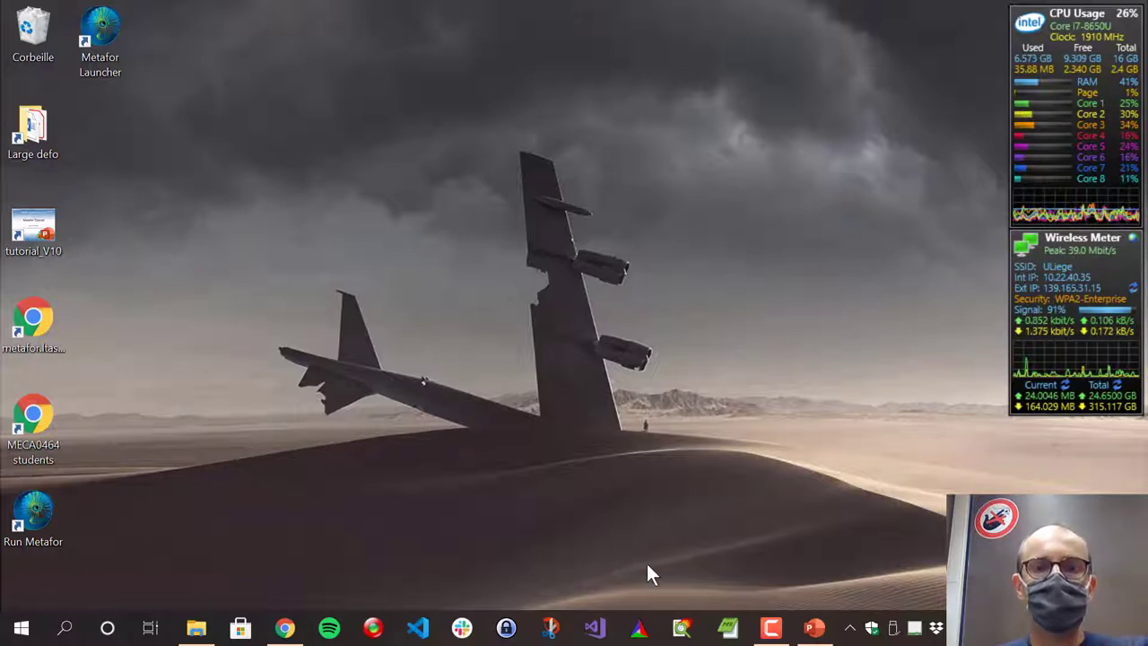
Copy tutorial.py from Metafor-v3467\apps\tutorials onto the desktop.
click(196, 628)
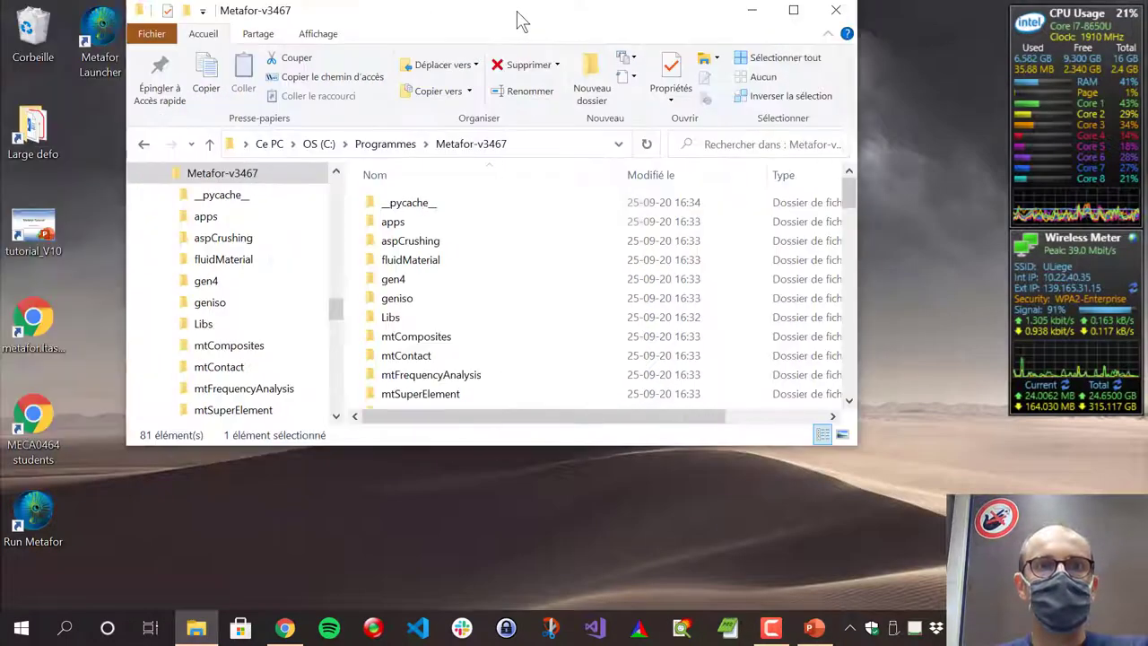
drag(365, 14, 674, 41)
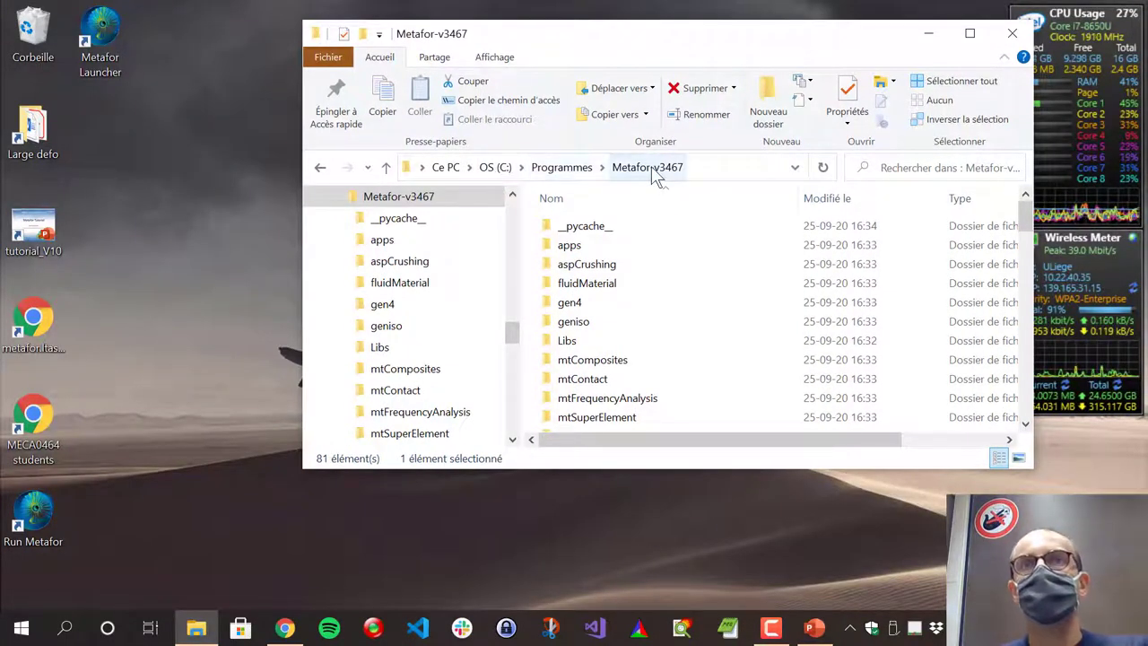
double_click(589, 246)
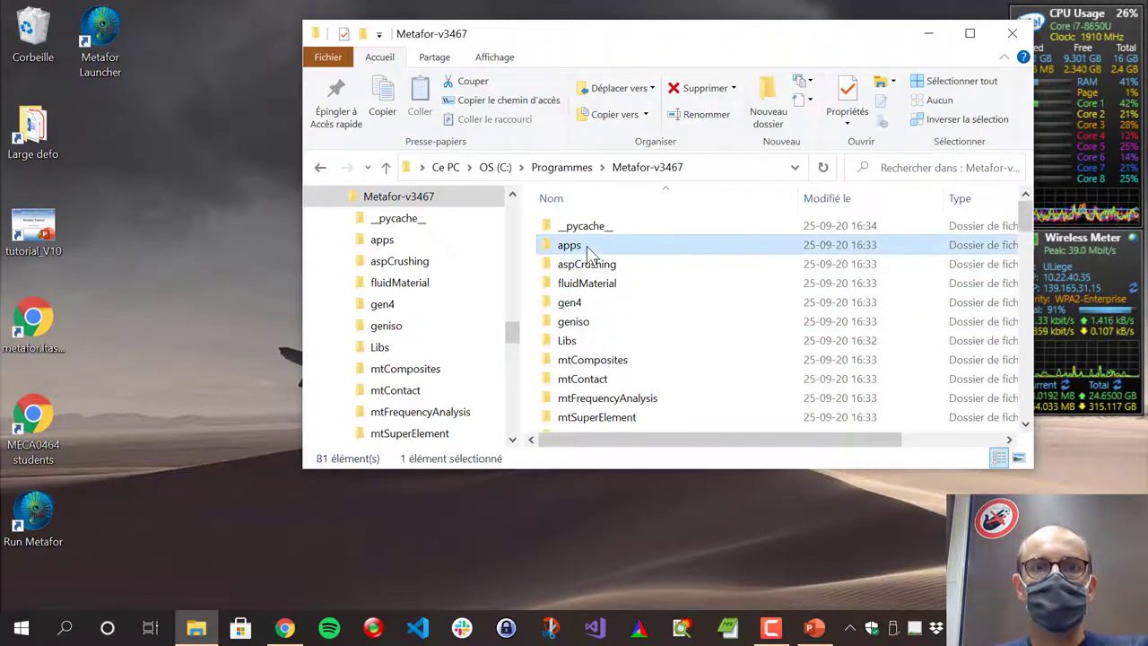
scroll(628, 362, down, 8)
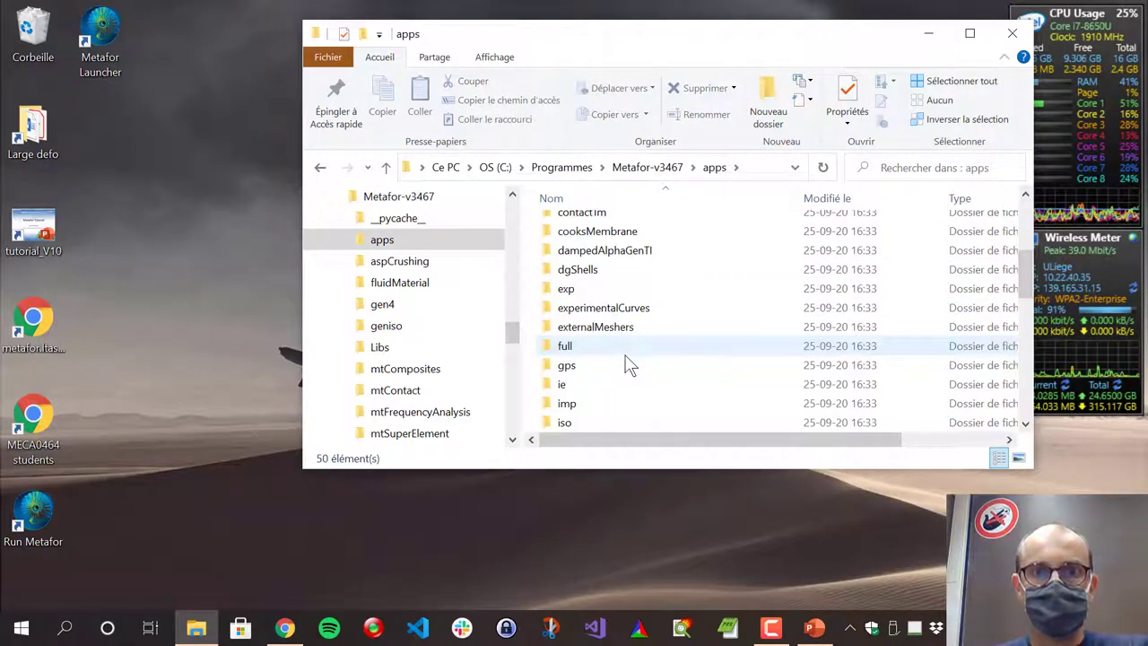
scroll(627, 362, down, 5)
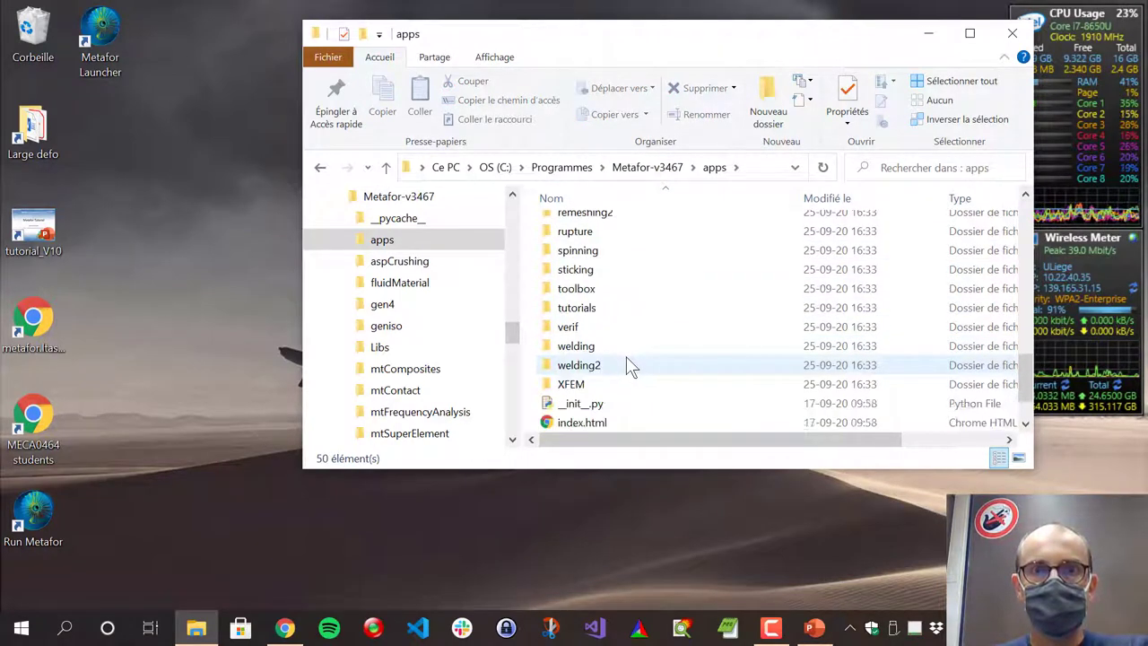
double_click(594, 311)
scroll(646, 349, down, 3)
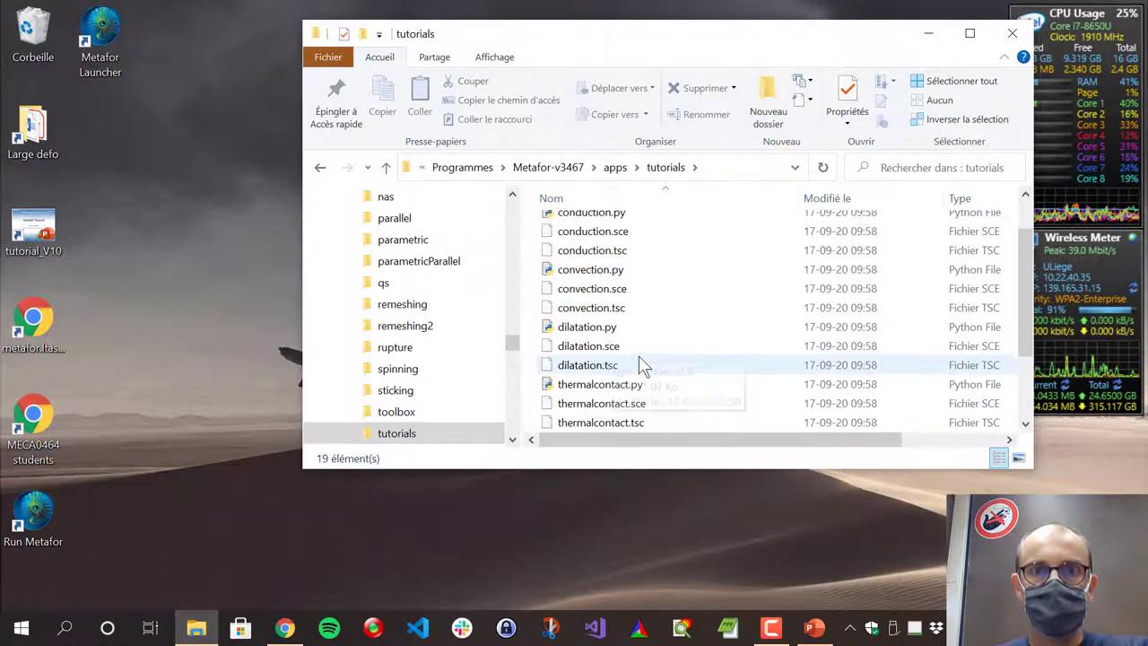
click(583, 408)
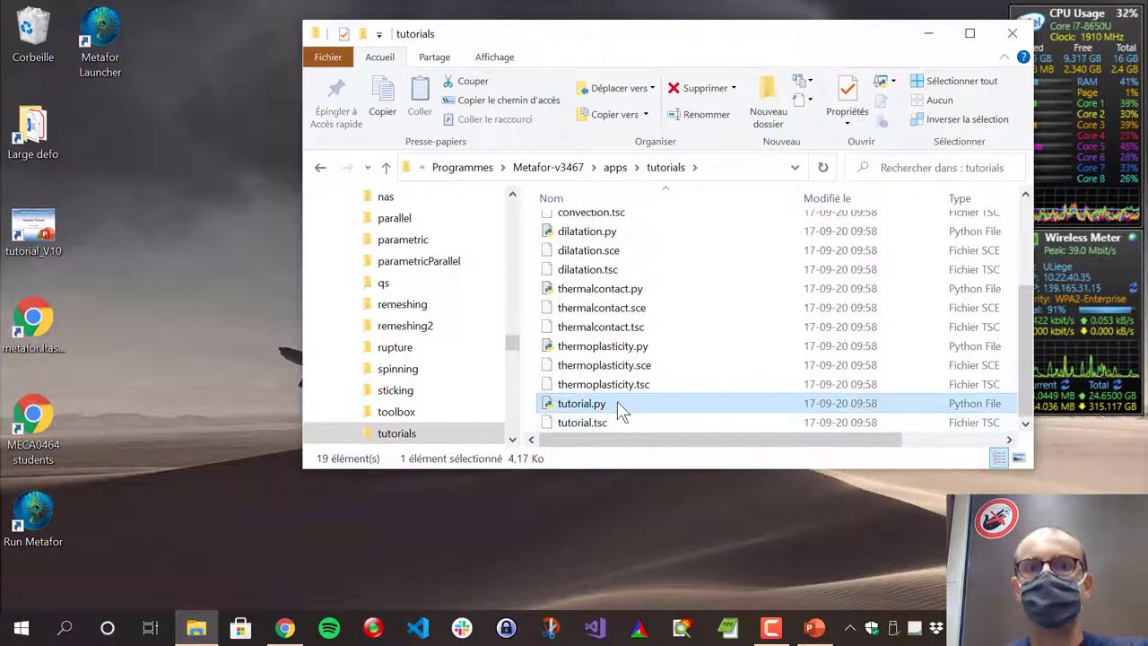
drag(273, 295, 200, 271)
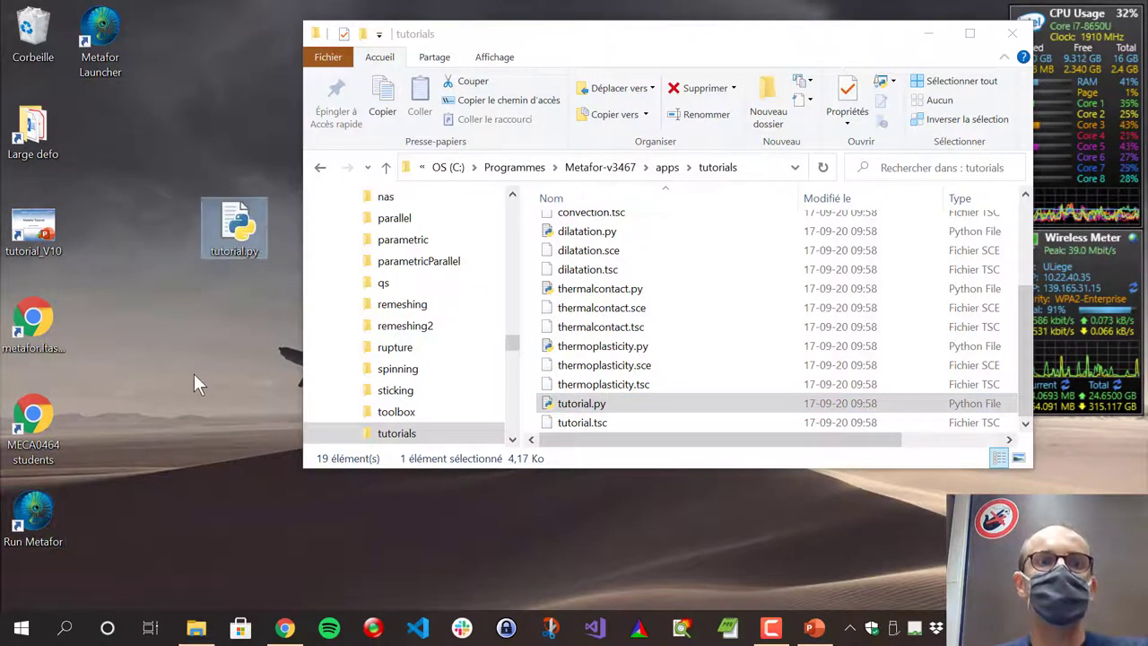
Create a new folder on the desktop and name it Project.
right_click(188, 323)
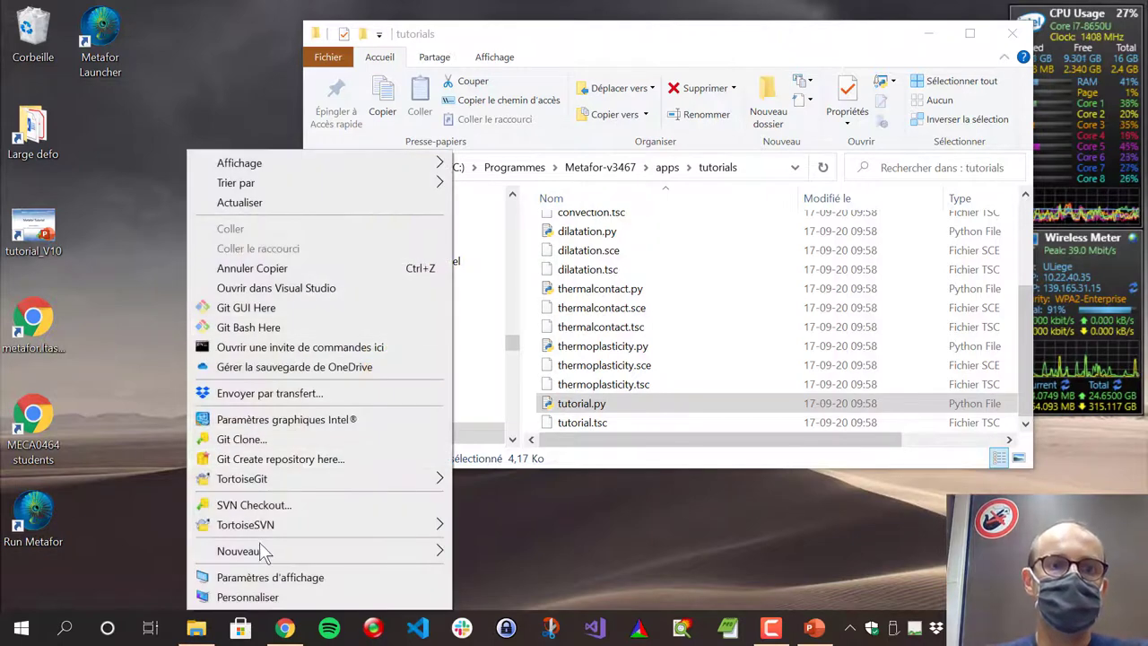
mouse_move(265, 557)
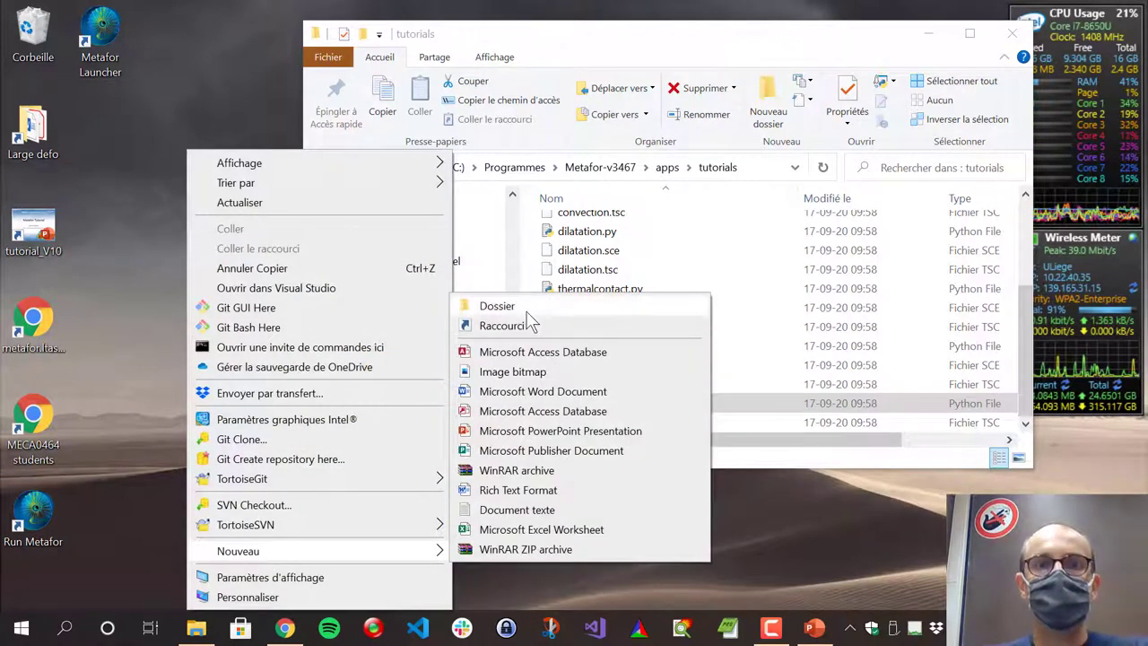
click(484, 228)
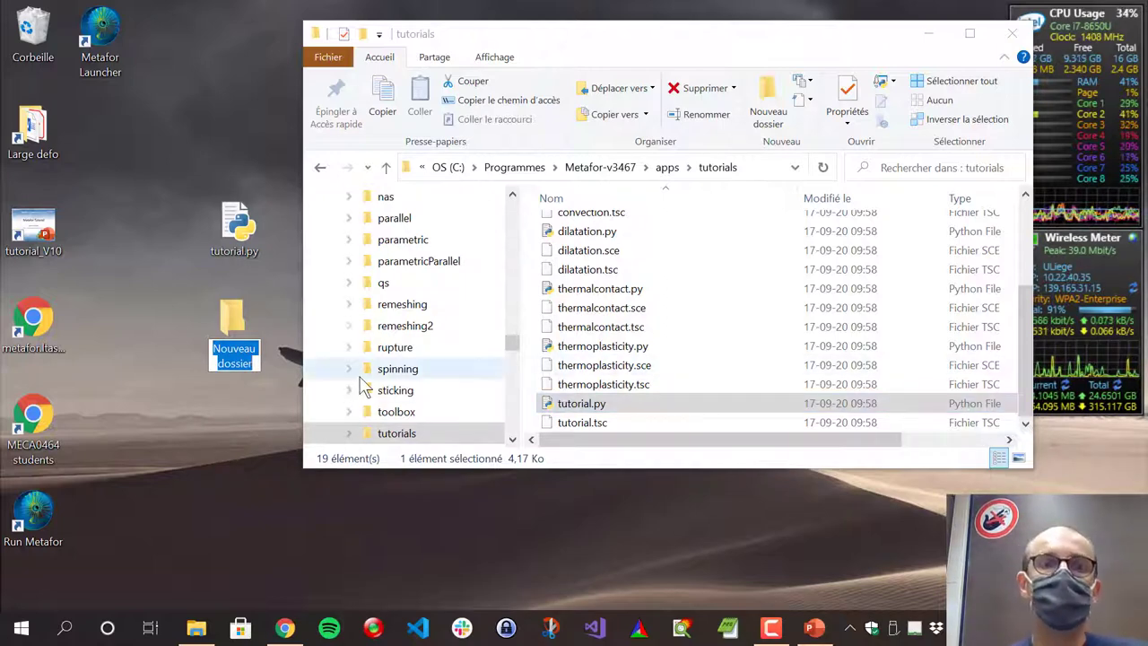
scroll(503, 325, up, 8)
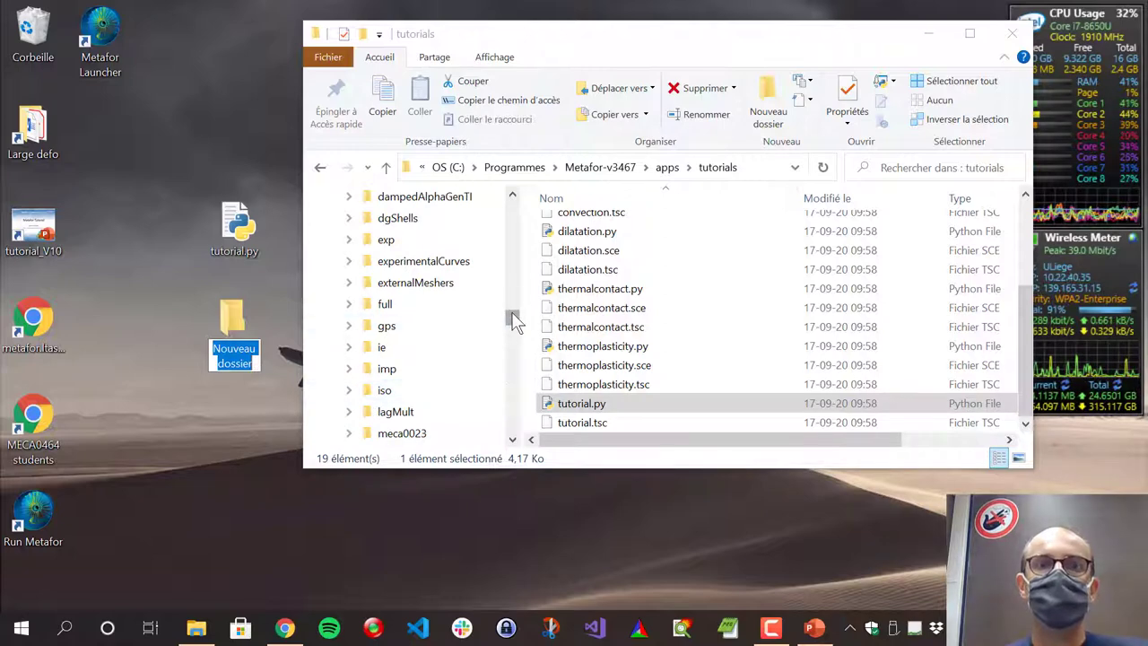
drag(512, 318, 512, 277)
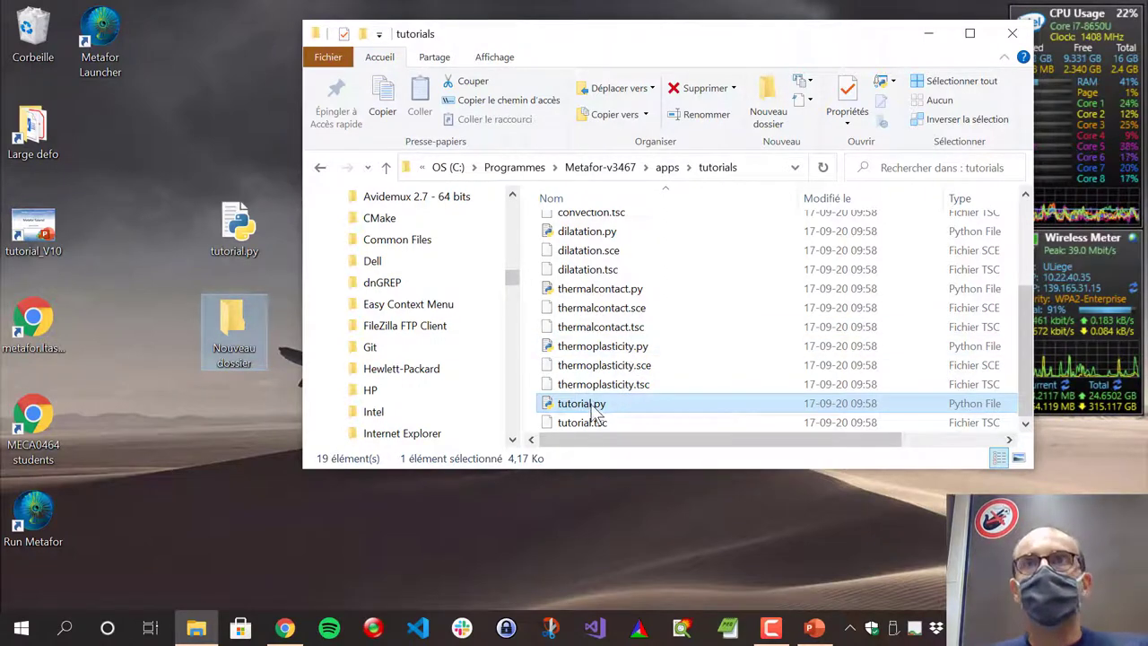
click(233, 351)
click(231, 359)
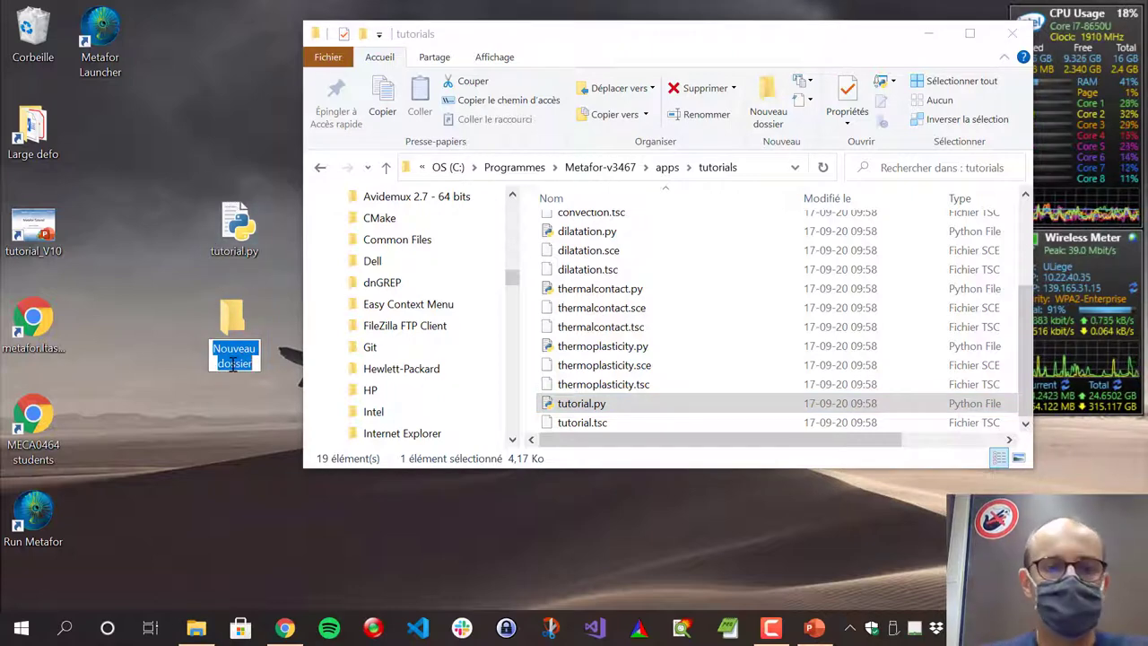
text(Pro)
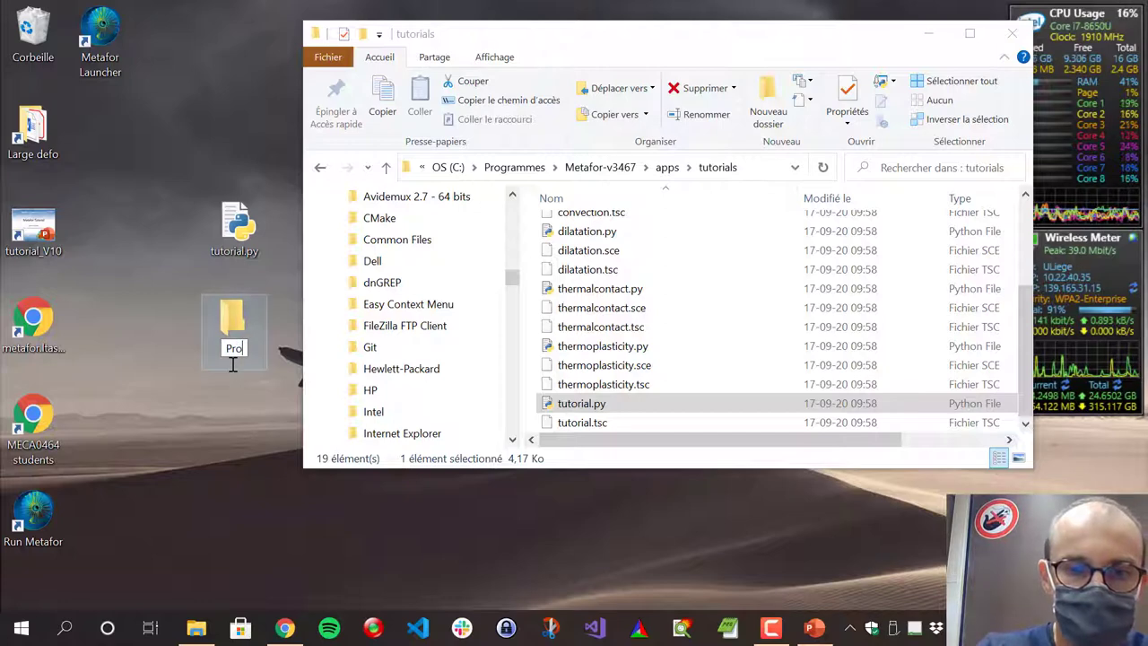
text(ject)
key(Return)
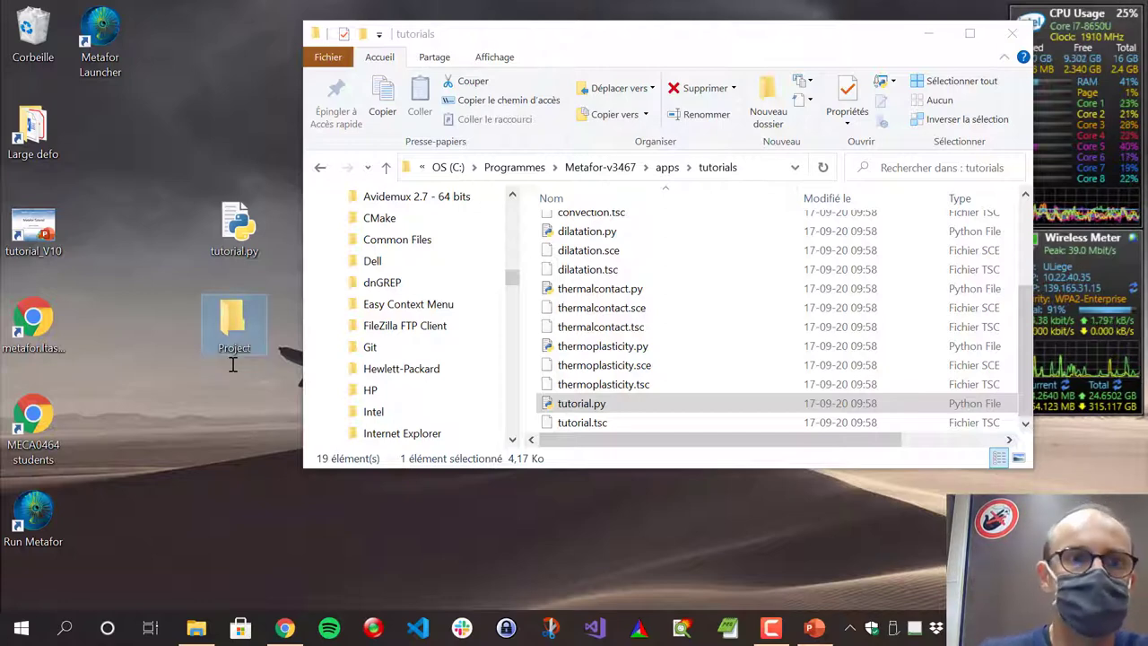
Move tutorial.py into the Project folder, open it, and relaunch Metafor from the desktop.
drag(240, 331, 224, 135)
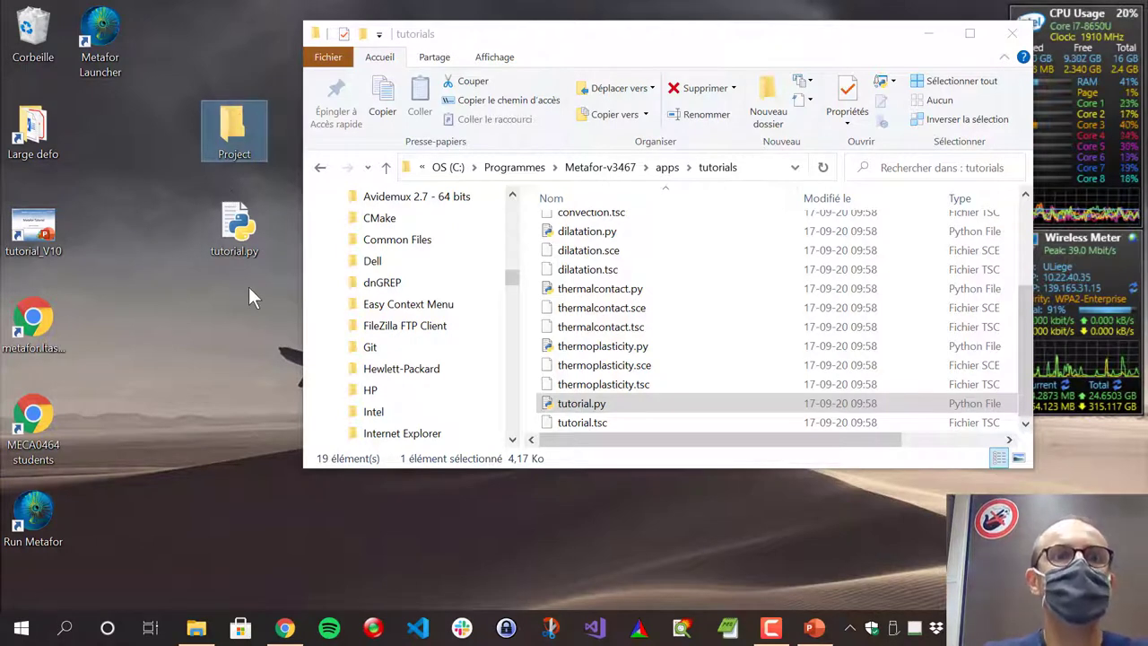
drag(248, 240, 238, 148)
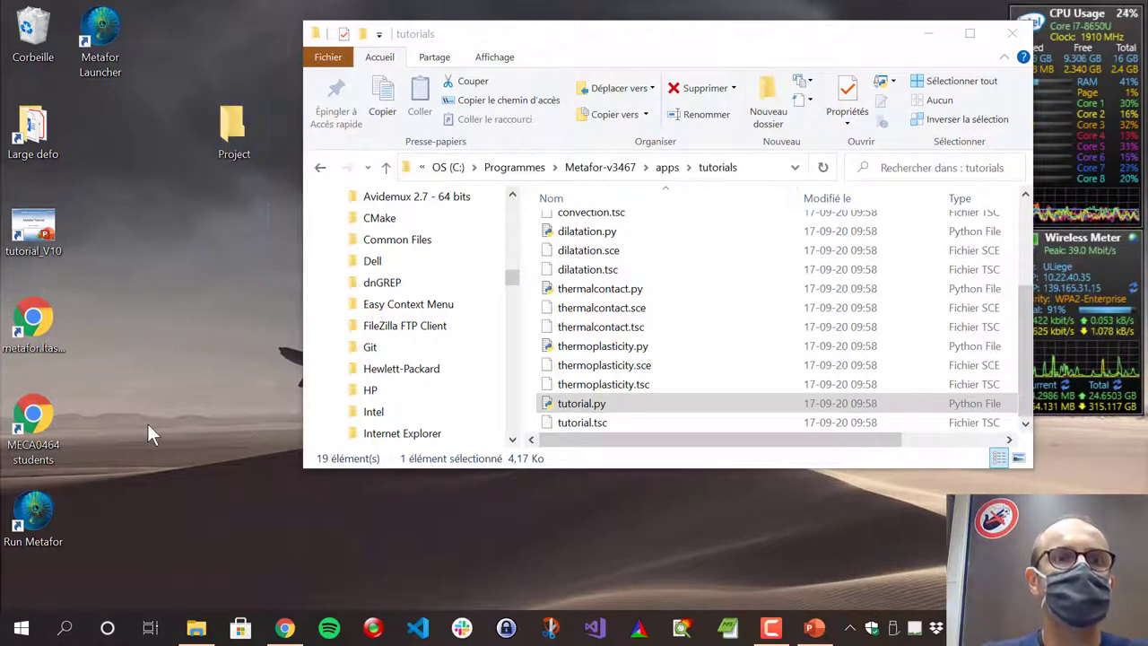
click(927, 36)
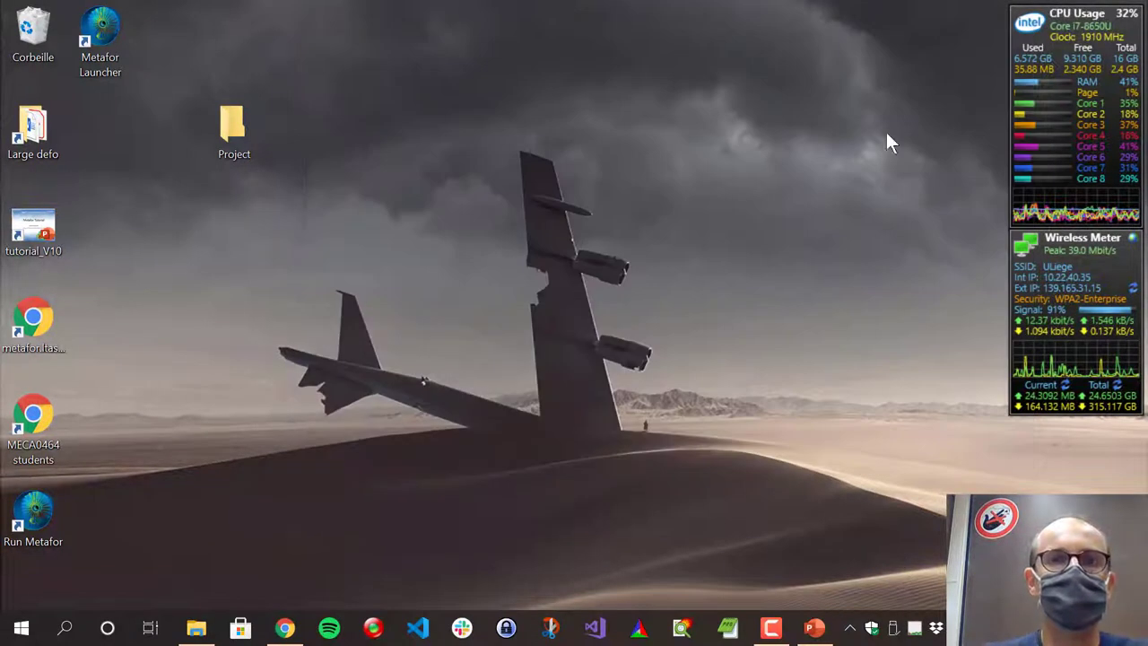
double_click(247, 139)
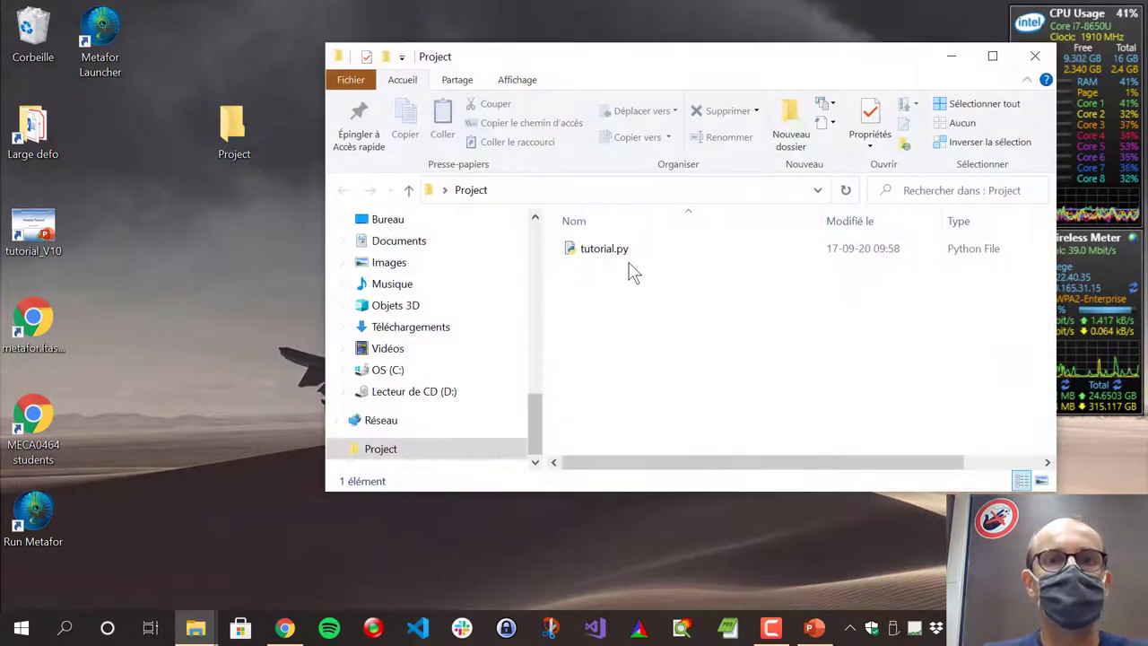
click(606, 256)
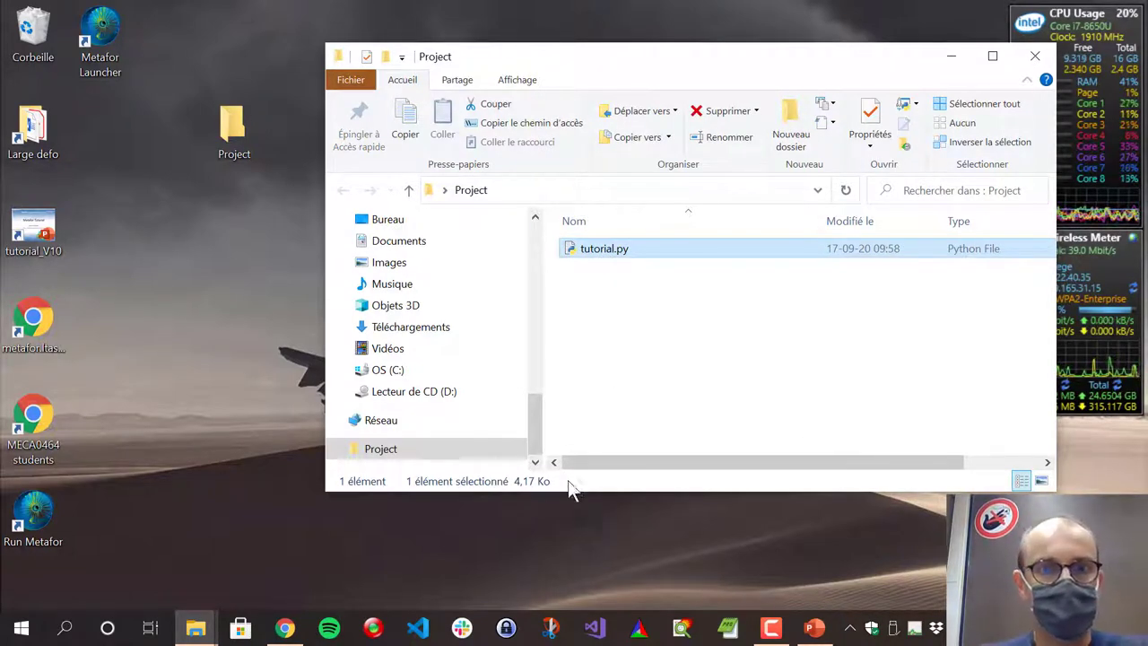
double_click(33, 519)
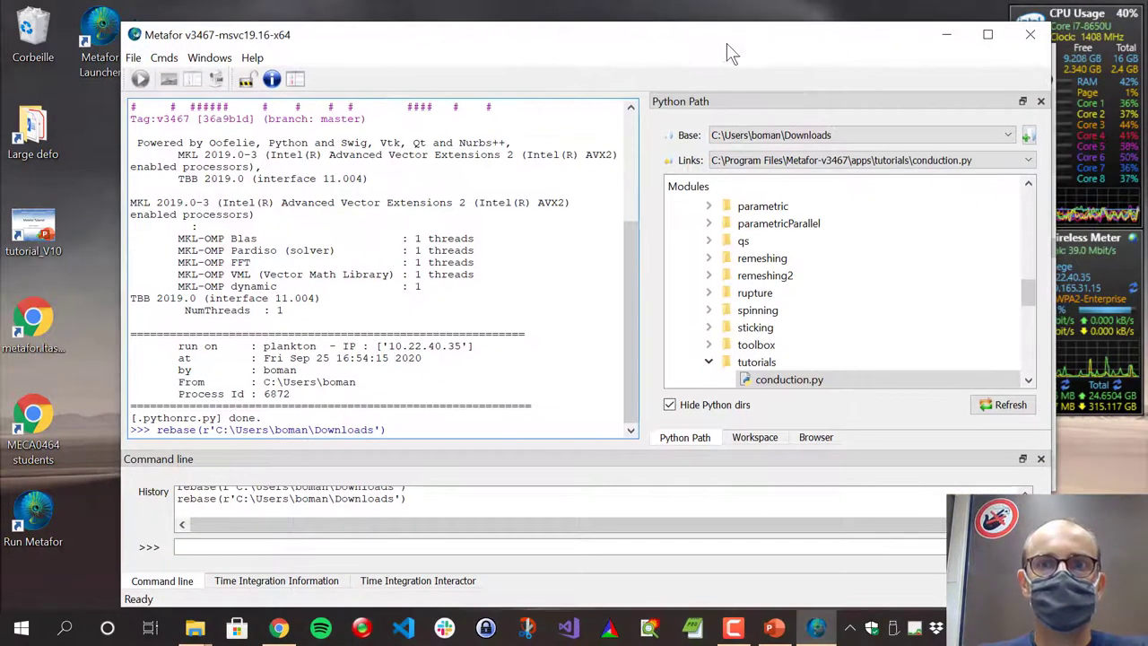
Collapse the Metafor-v3467 entry in the modules tree and reposition the Metafor window.
drag(1022, 285, 1040, 190)
click(673, 240)
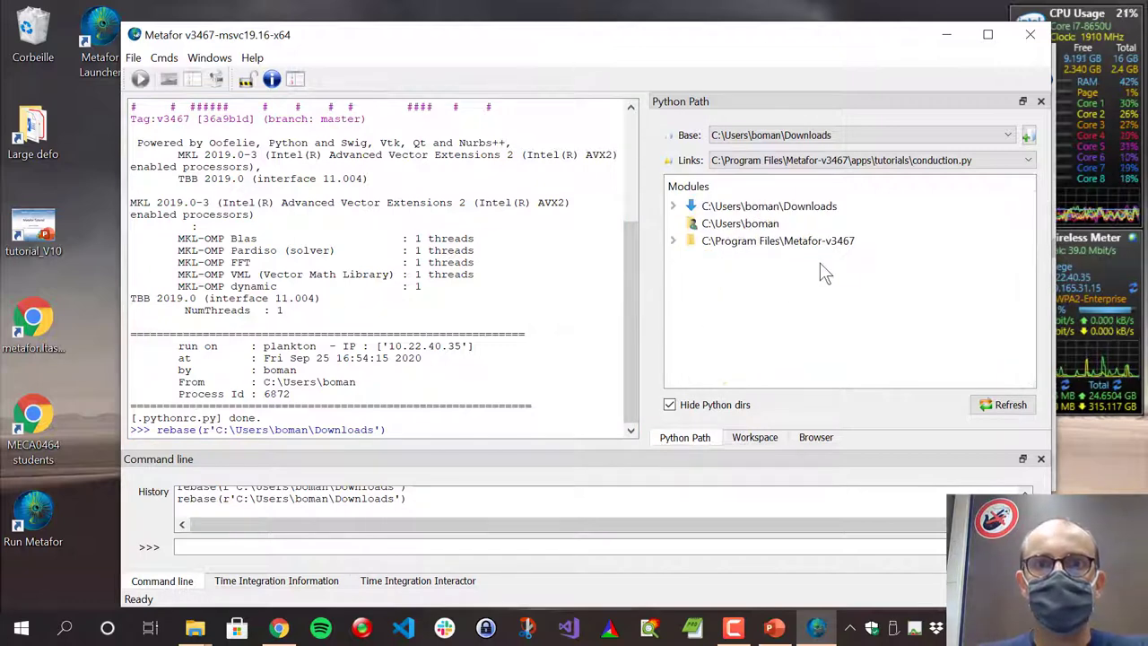
drag(647, 44, 630, 231)
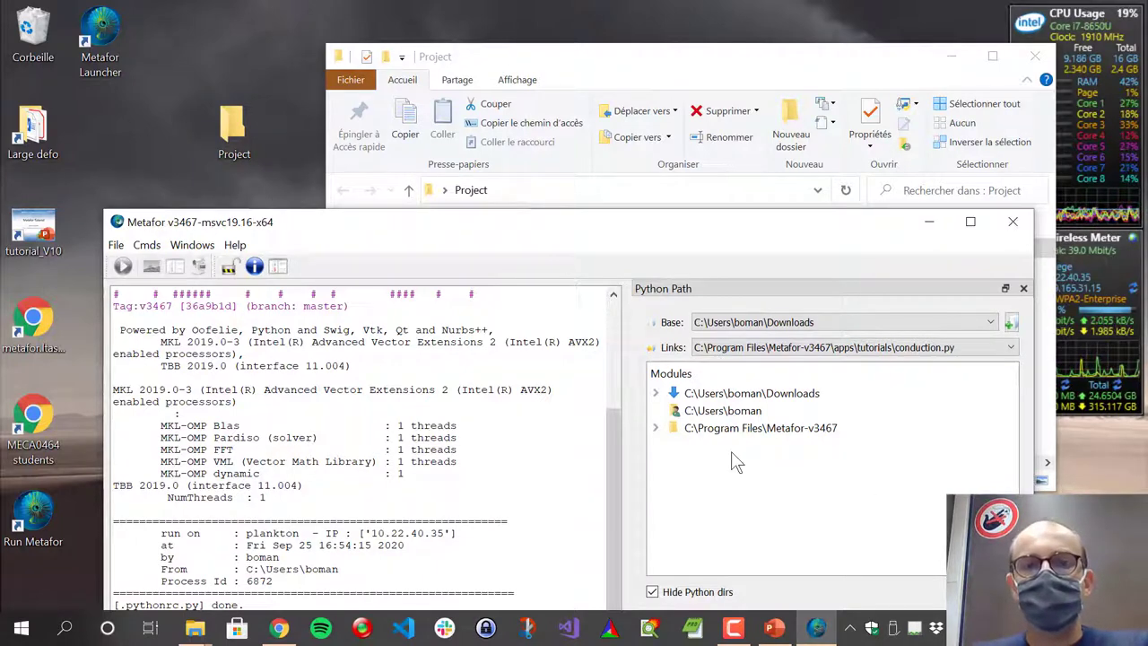
Set the Python path base to Ce PC > Bureau > Project, then collapse Metafor-v3467 again.
click(1012, 324)
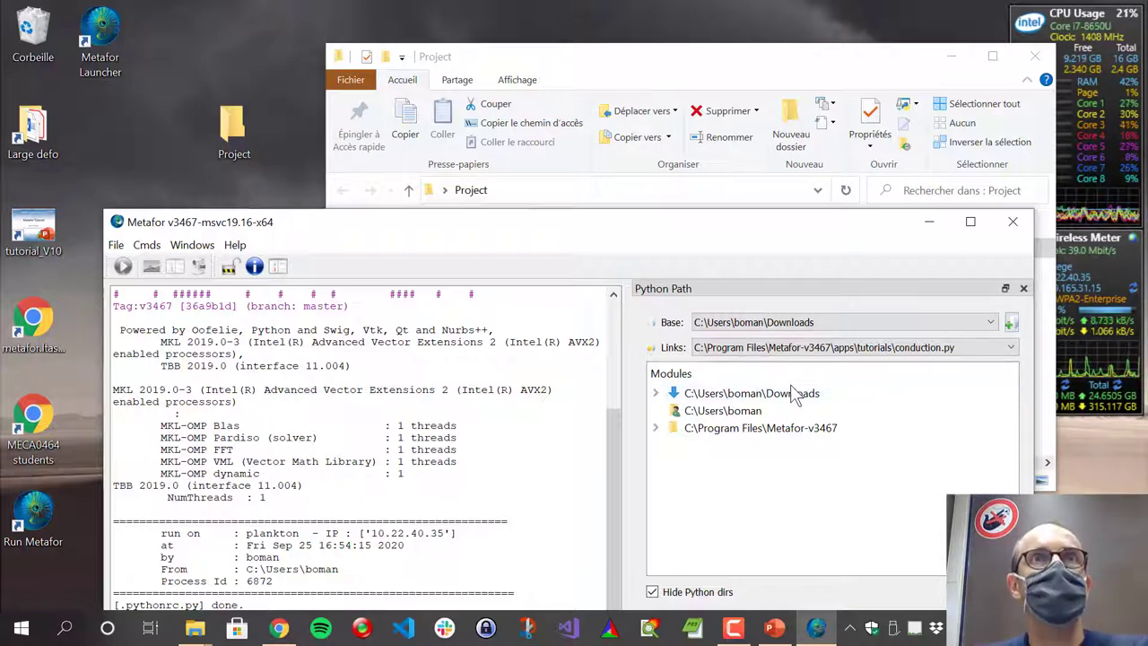
click(1010, 323)
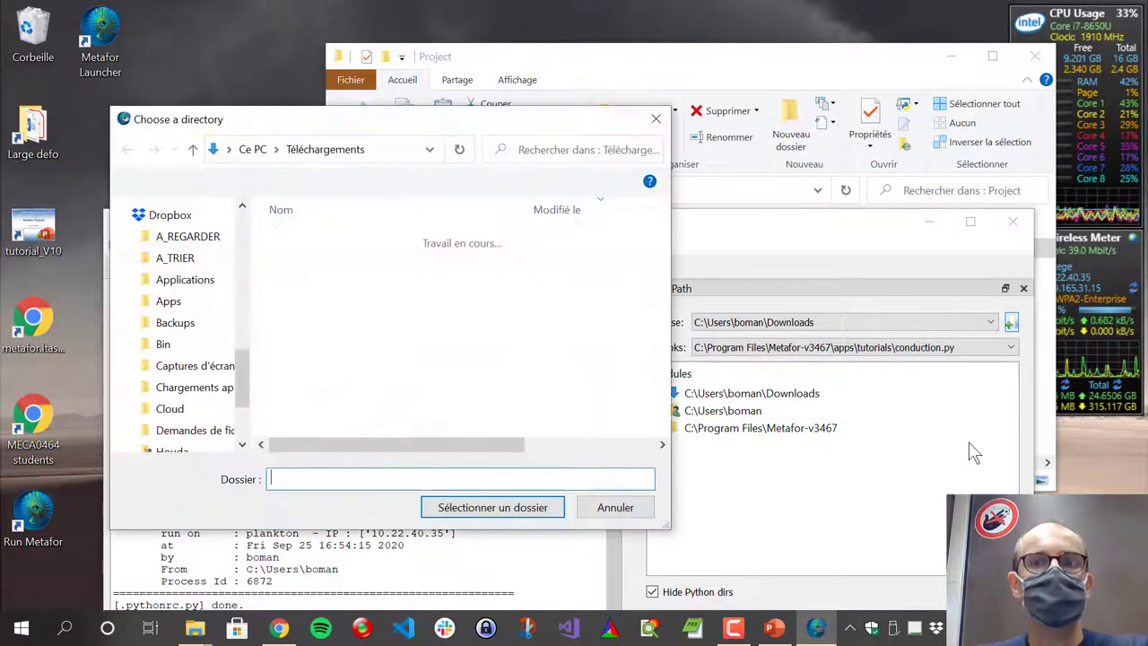
click(253, 149)
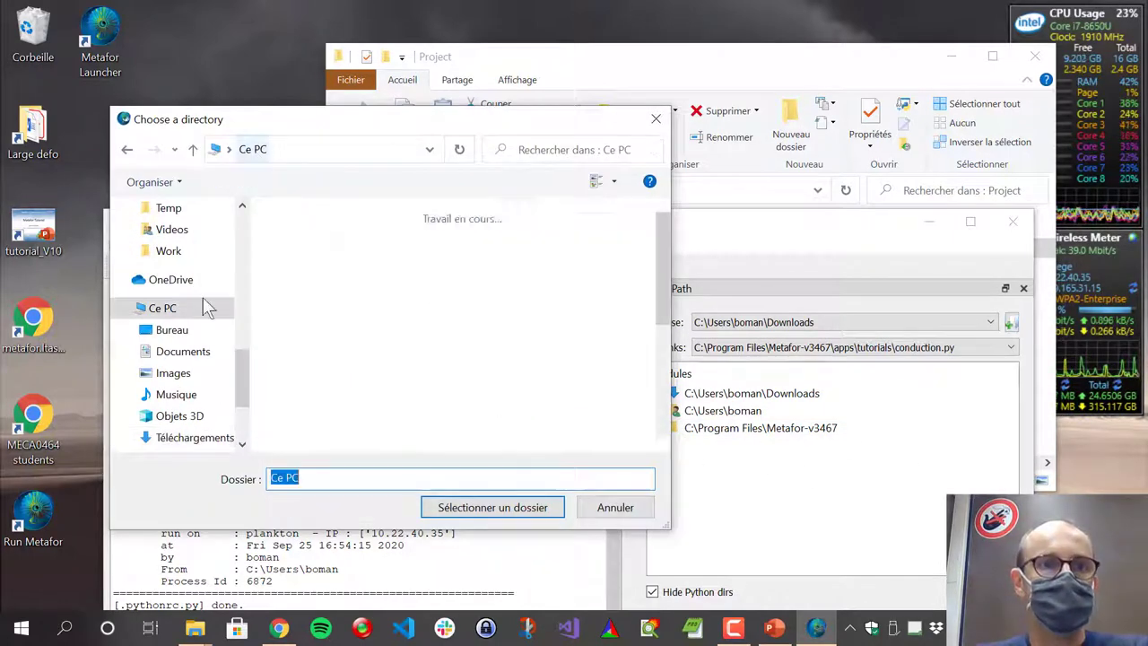
scroll(205, 412, down, 2)
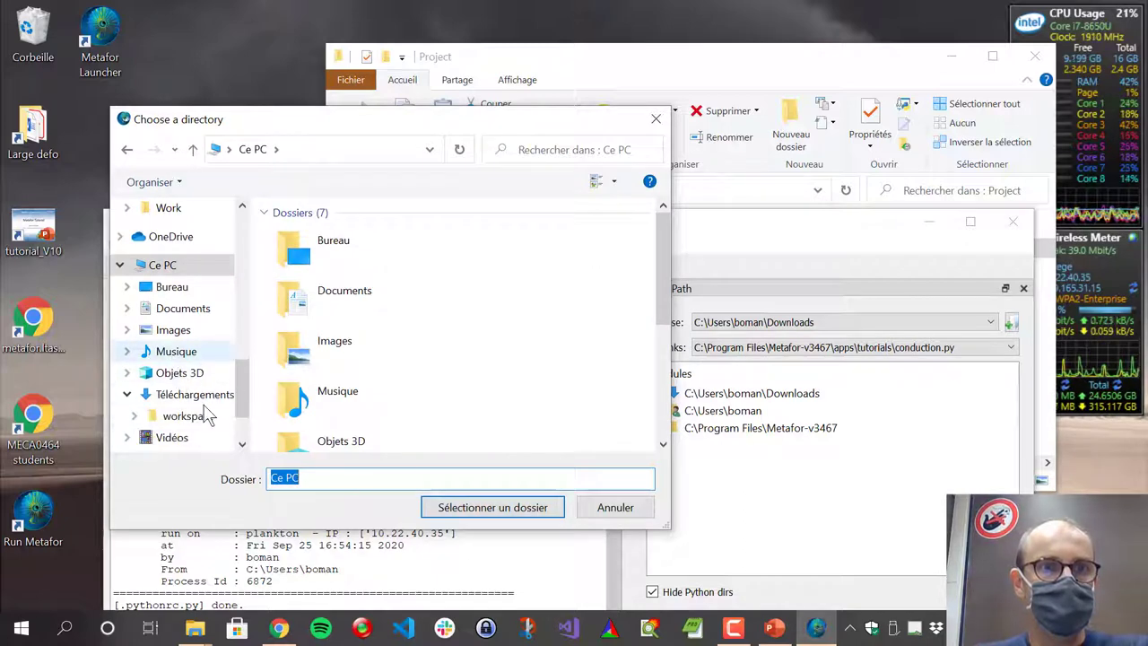
scroll(205, 413, up, 10)
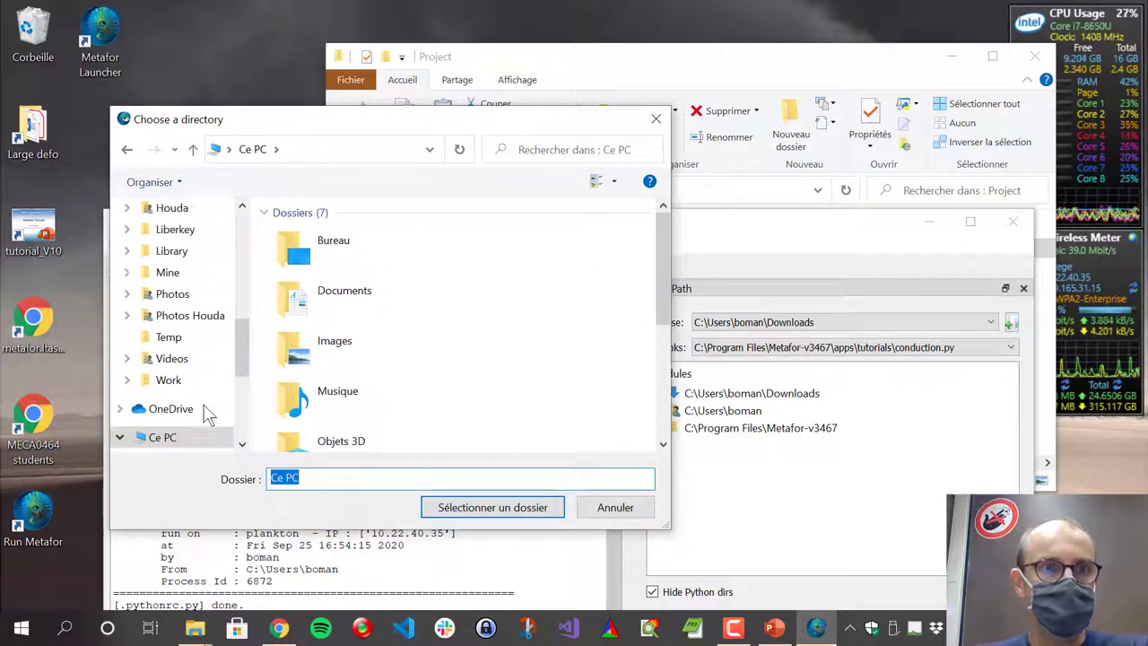
scroll(205, 408, up, 5)
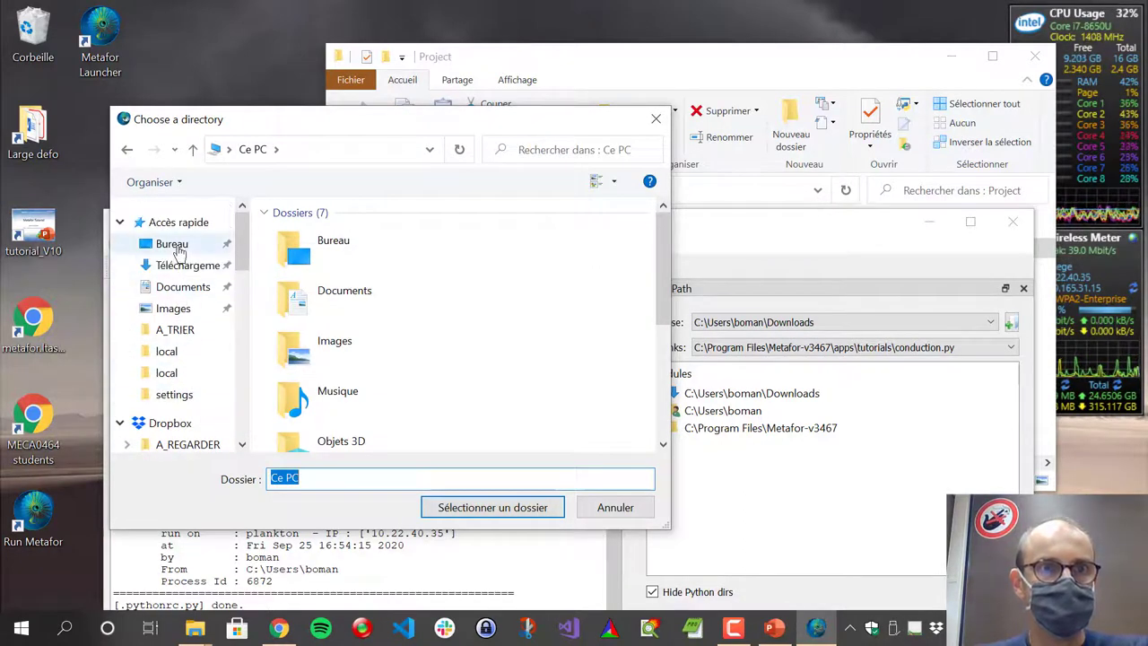
click(151, 246)
click(306, 236)
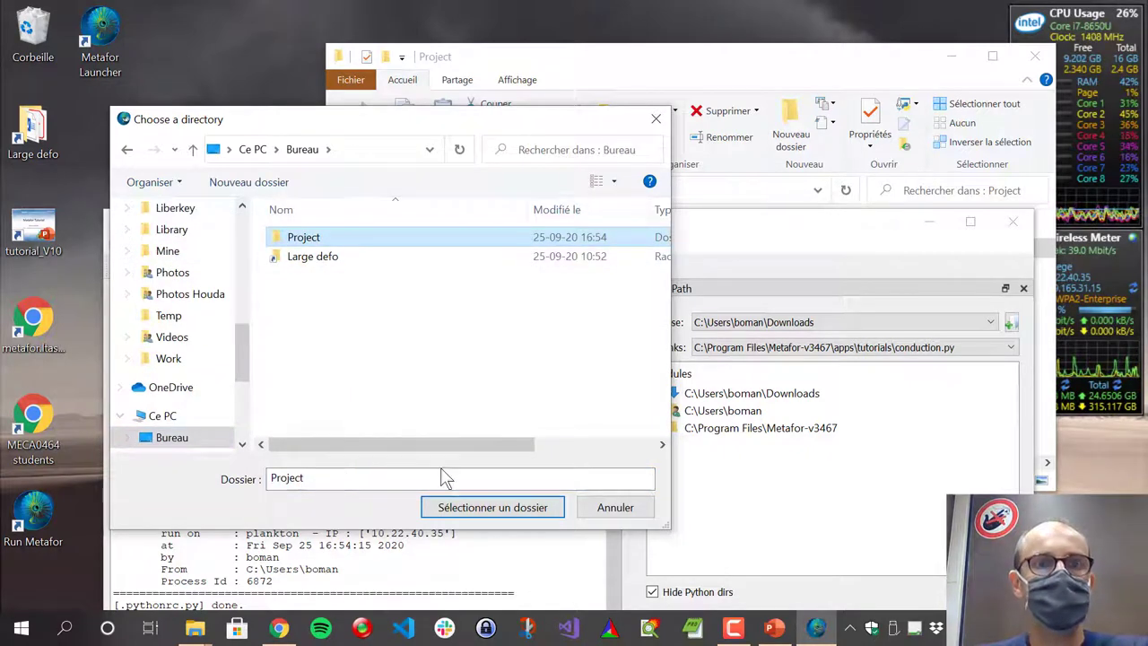
click(492, 507)
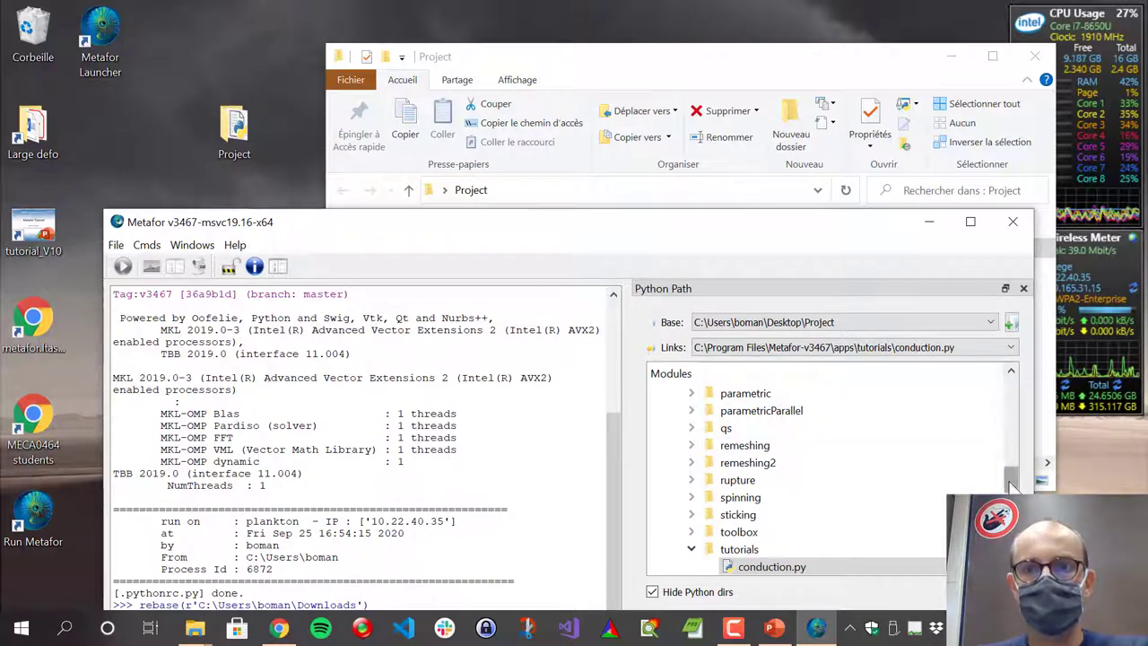
scroll(896, 421, up, 10)
click(655, 427)
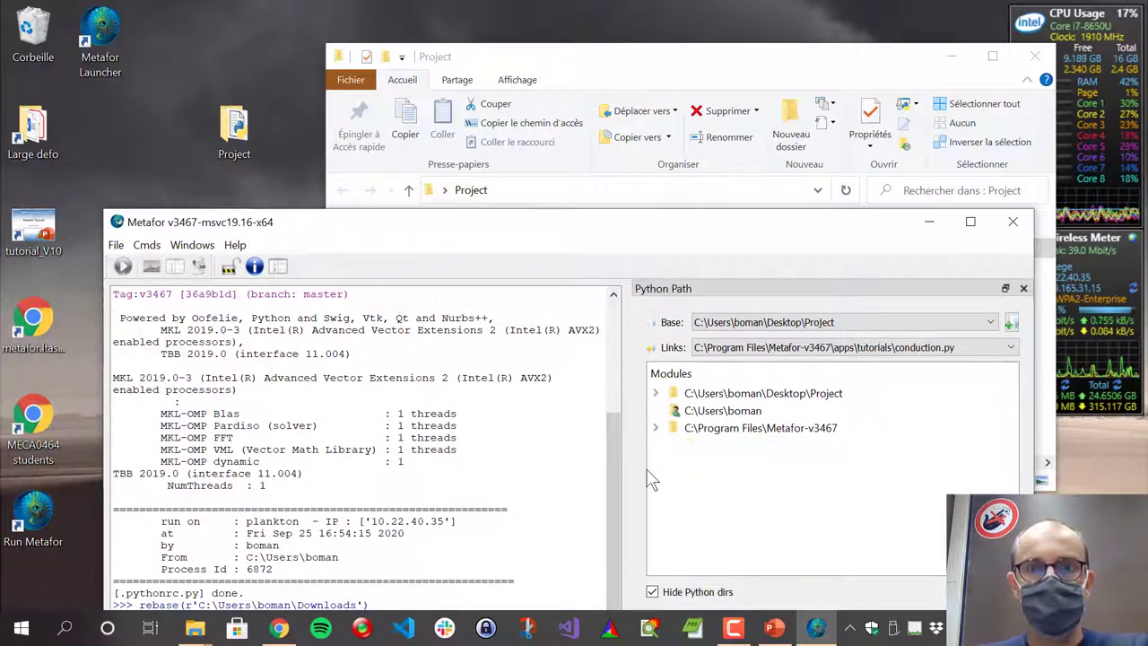
Expand the Project node and load tutorial.py.
click(656, 393)
click(724, 412)
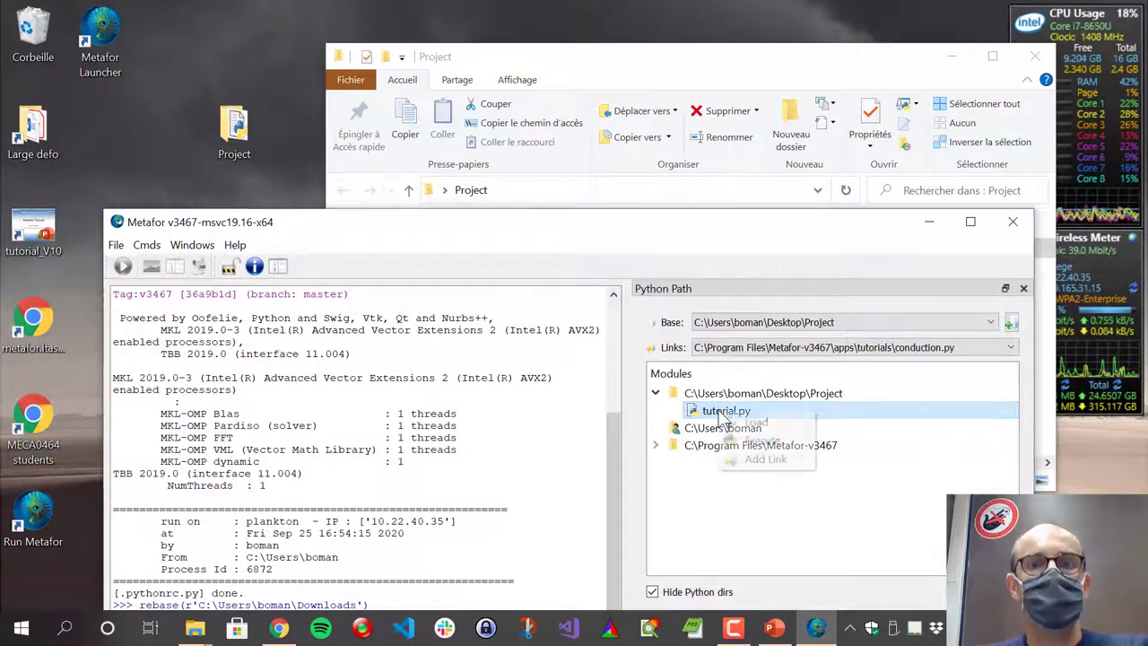
right_click(726, 412)
click(758, 432)
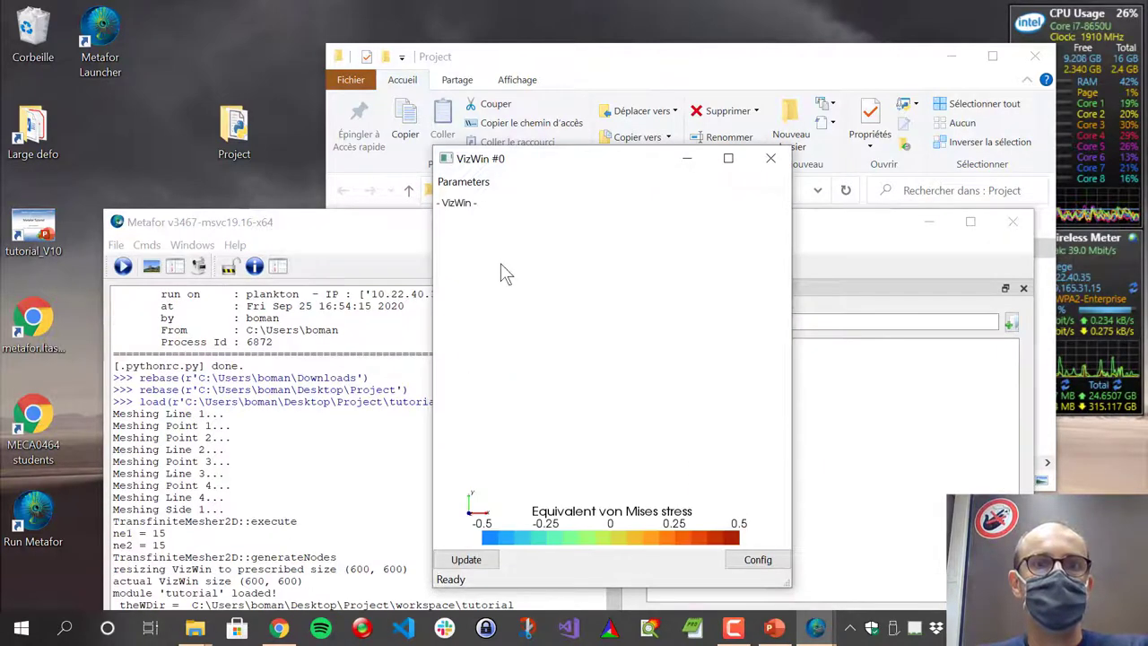
Run the tutorial simulation, check it finished, and close Metafor.
click(123, 265)
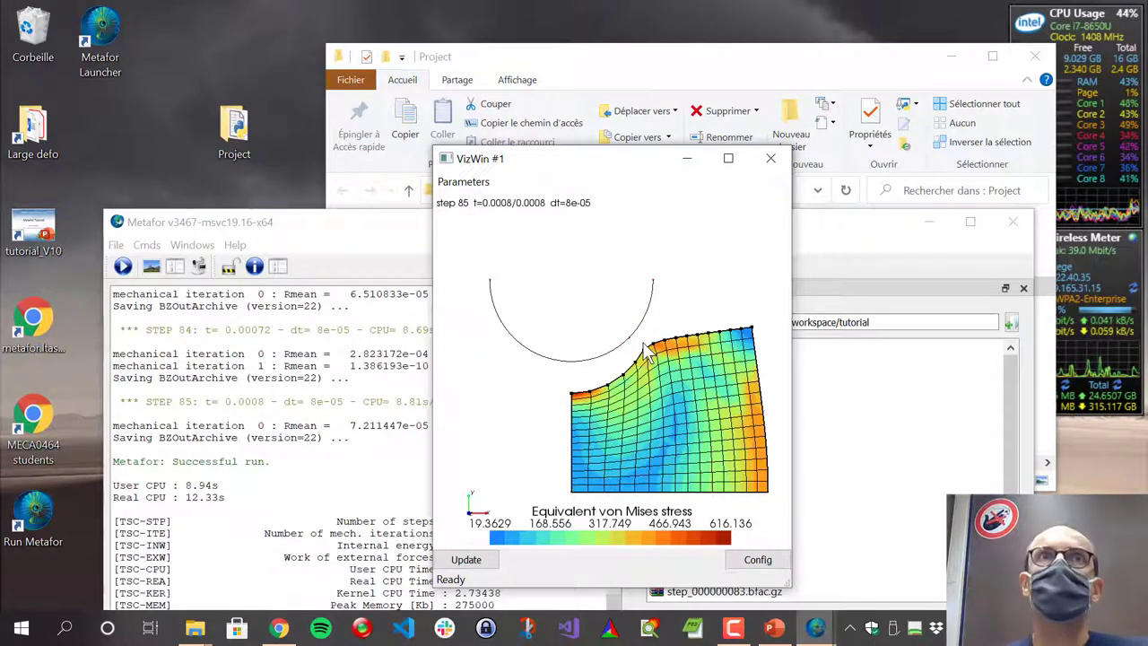
click(370, 235)
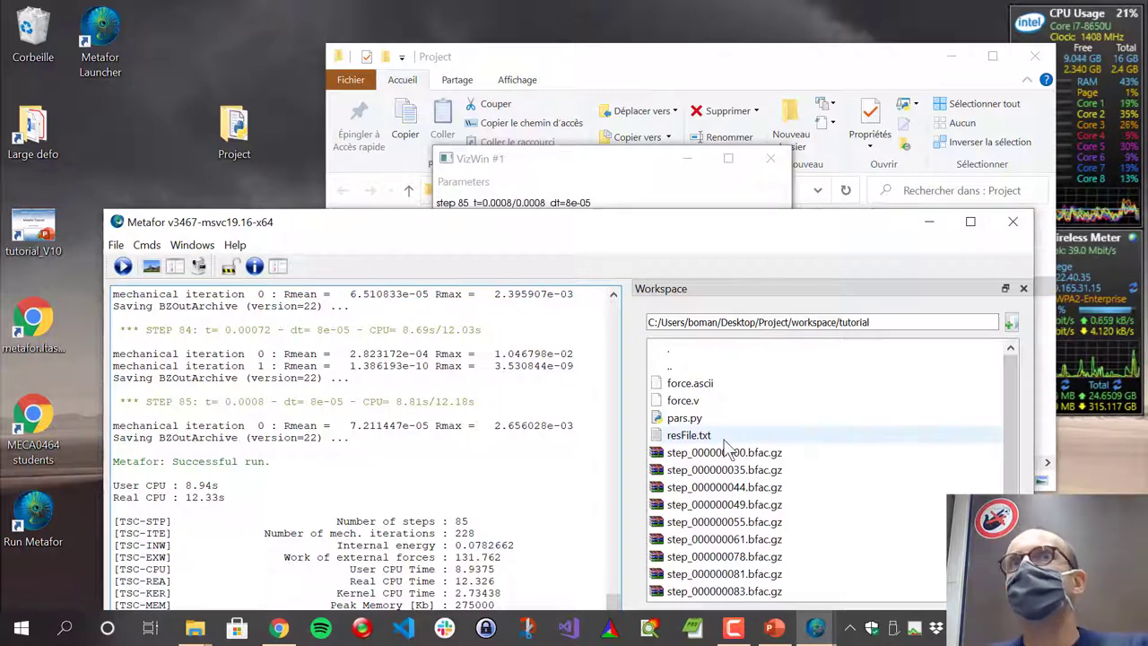
click(1014, 222)
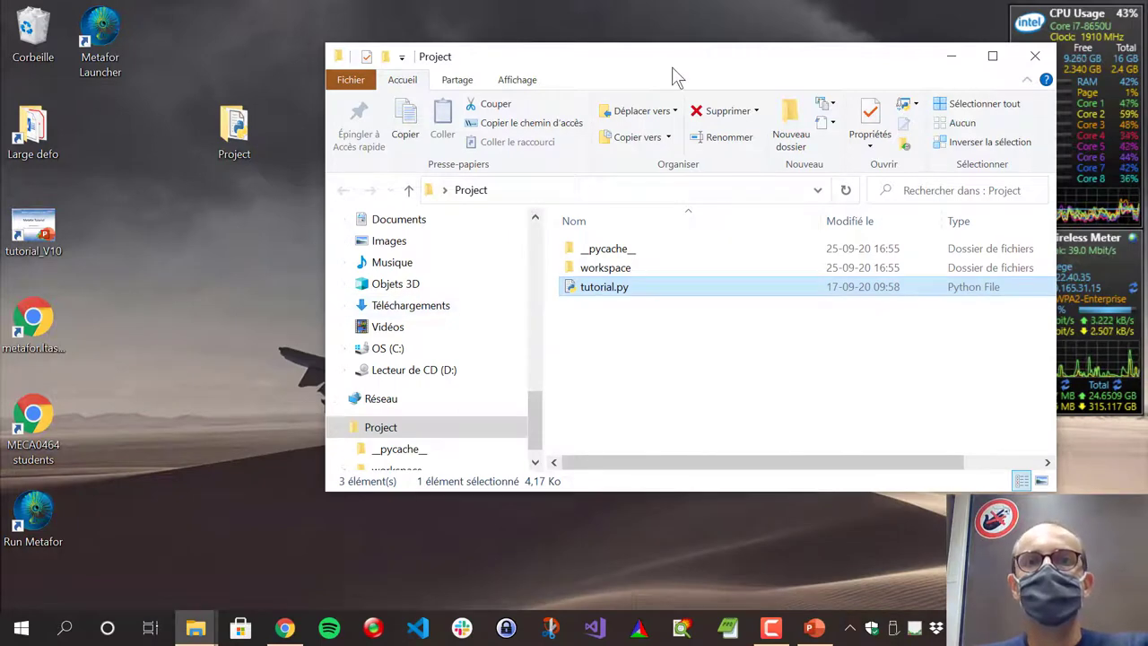
Reposition the Project window, relaunch Metafor with its Project-based Python path, and minimize it.
drag(657, 61, 569, 18)
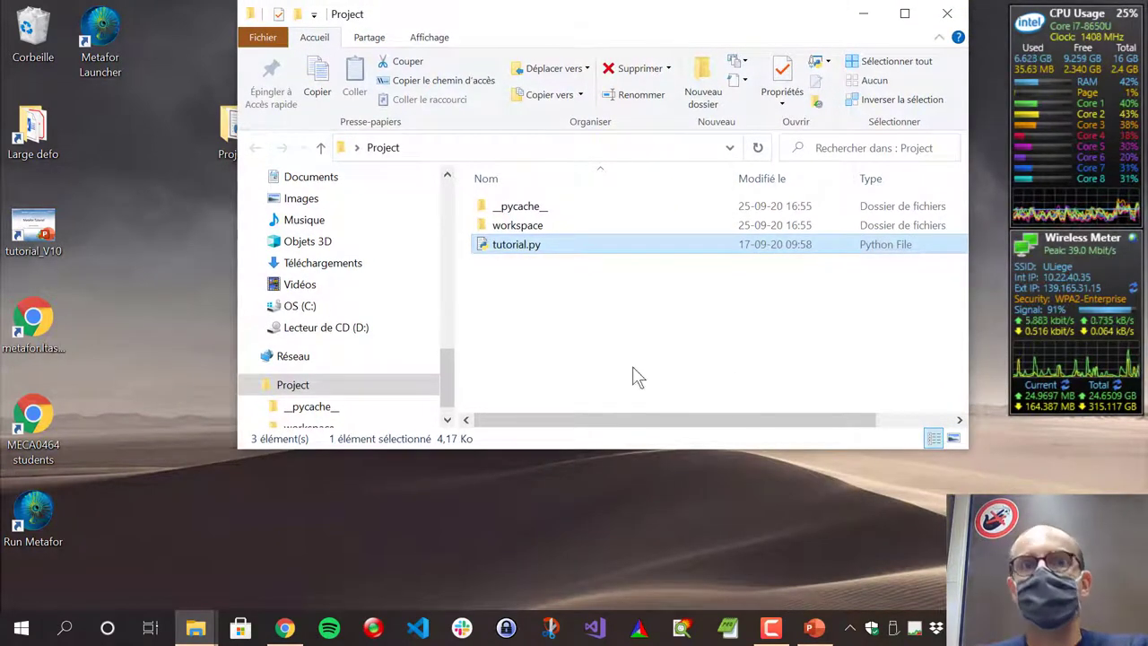
click(504, 289)
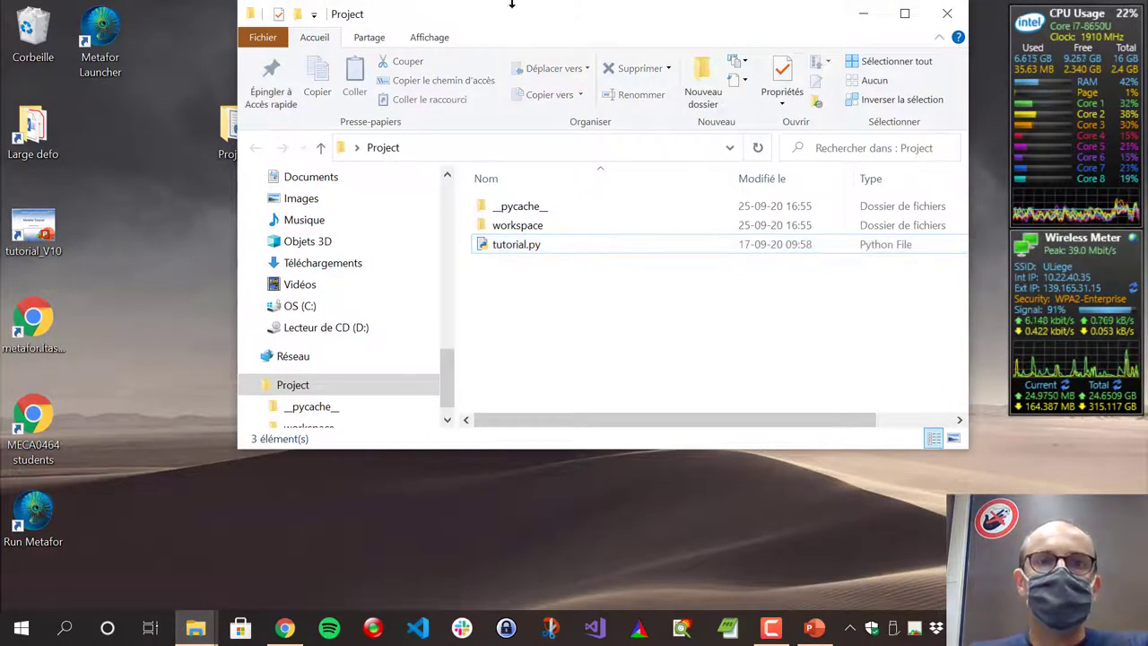
drag(527, 28, 574, 43)
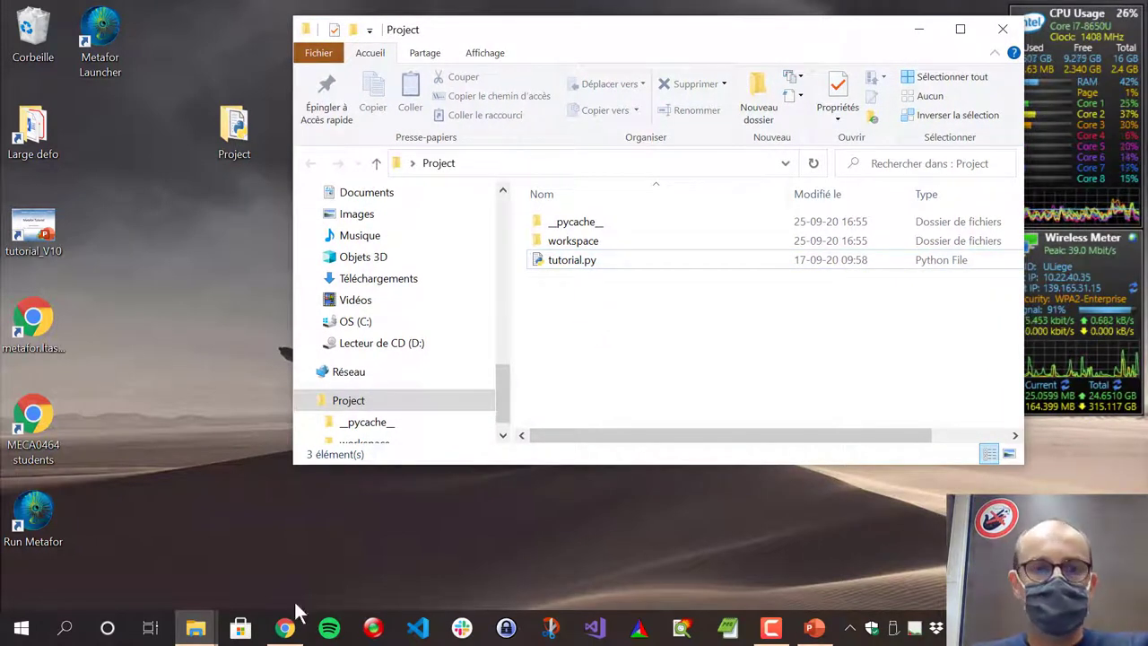
double_click(33, 520)
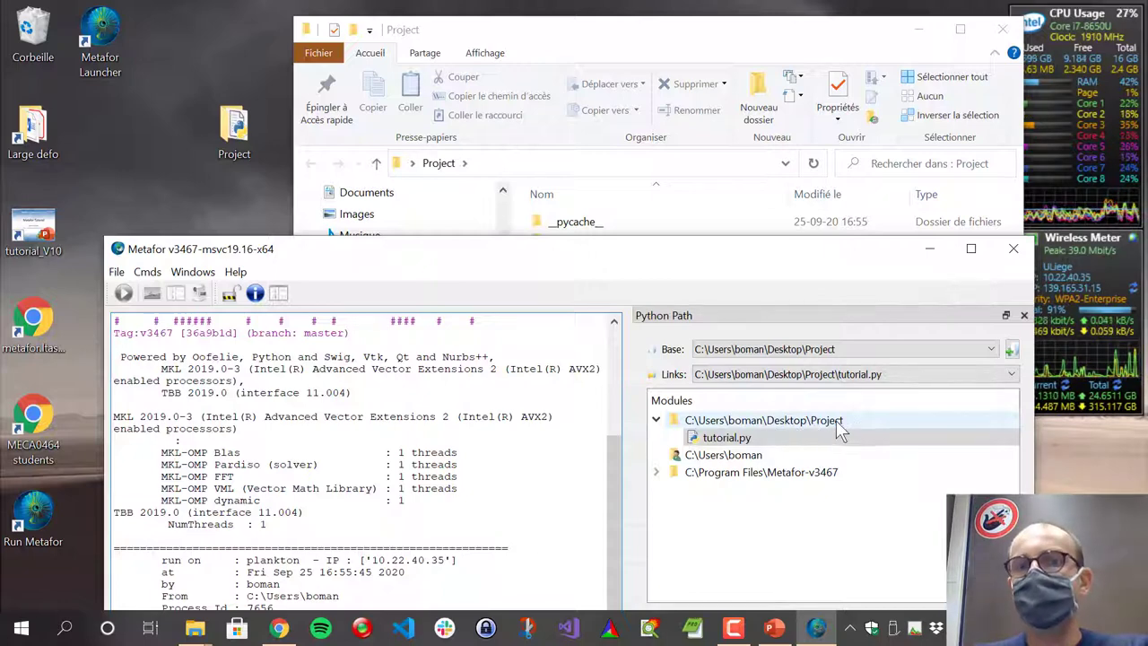
click(929, 248)
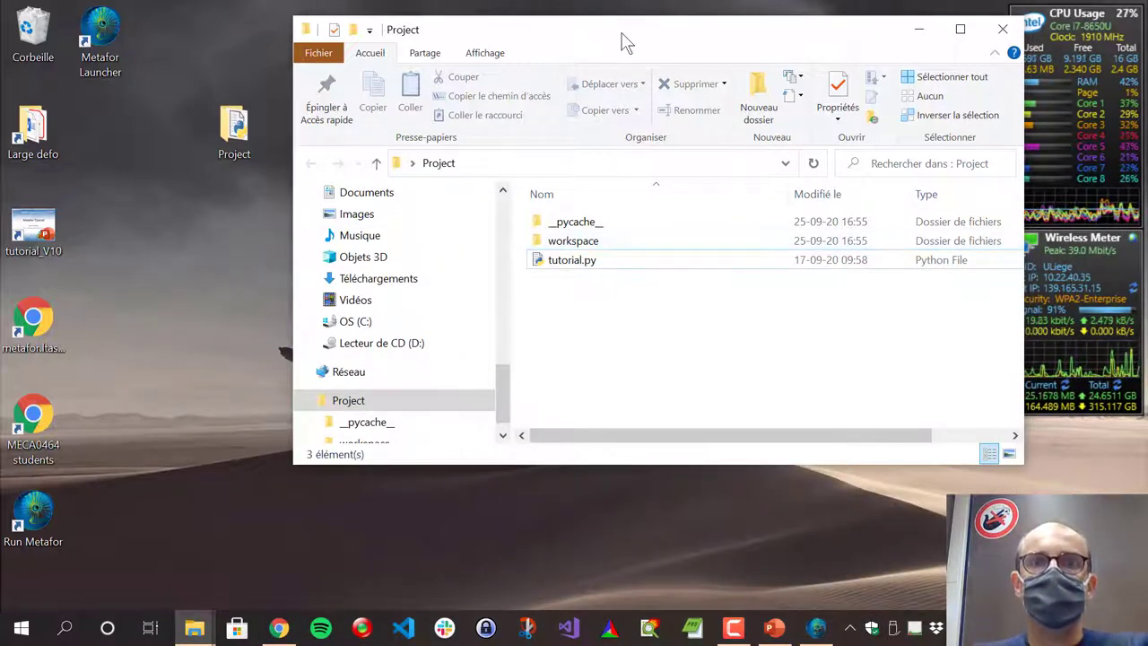
Open Project\workspace\tutorial and enlarge the window to list all 18 result files.
drag(622, 34, 591, 22)
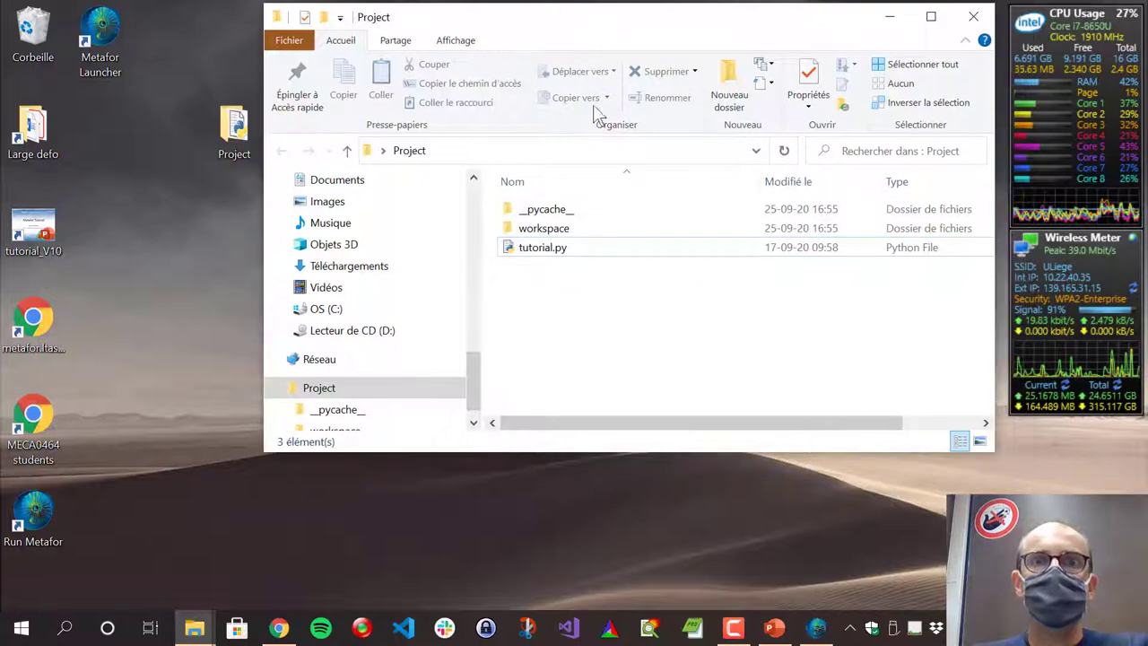
double_click(563, 235)
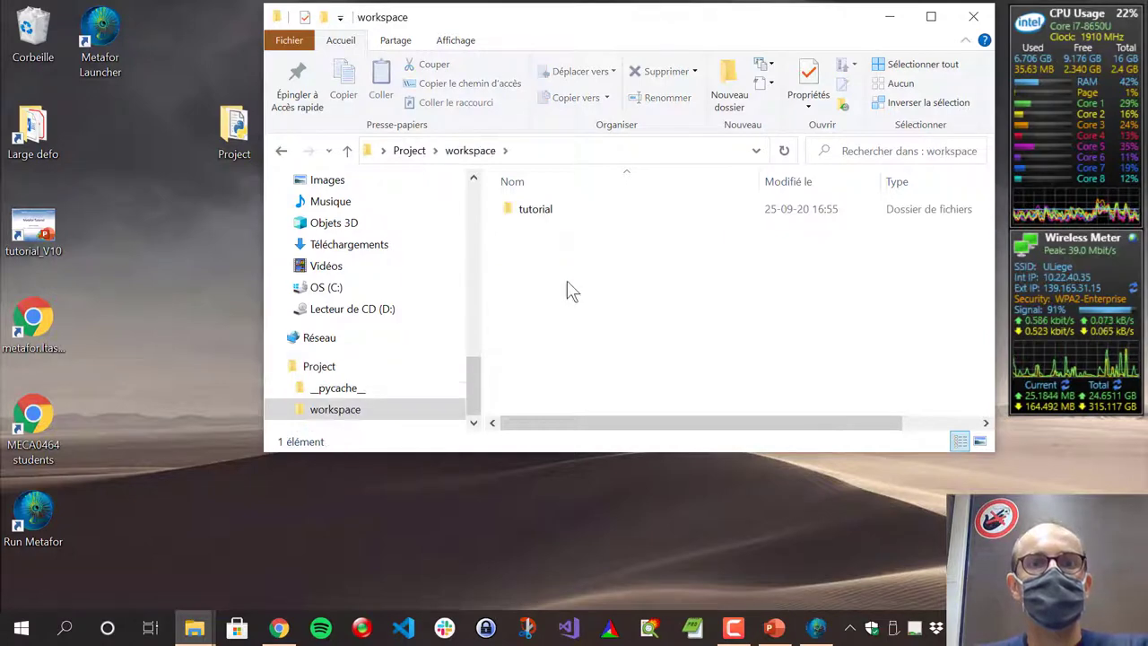
double_click(543, 219)
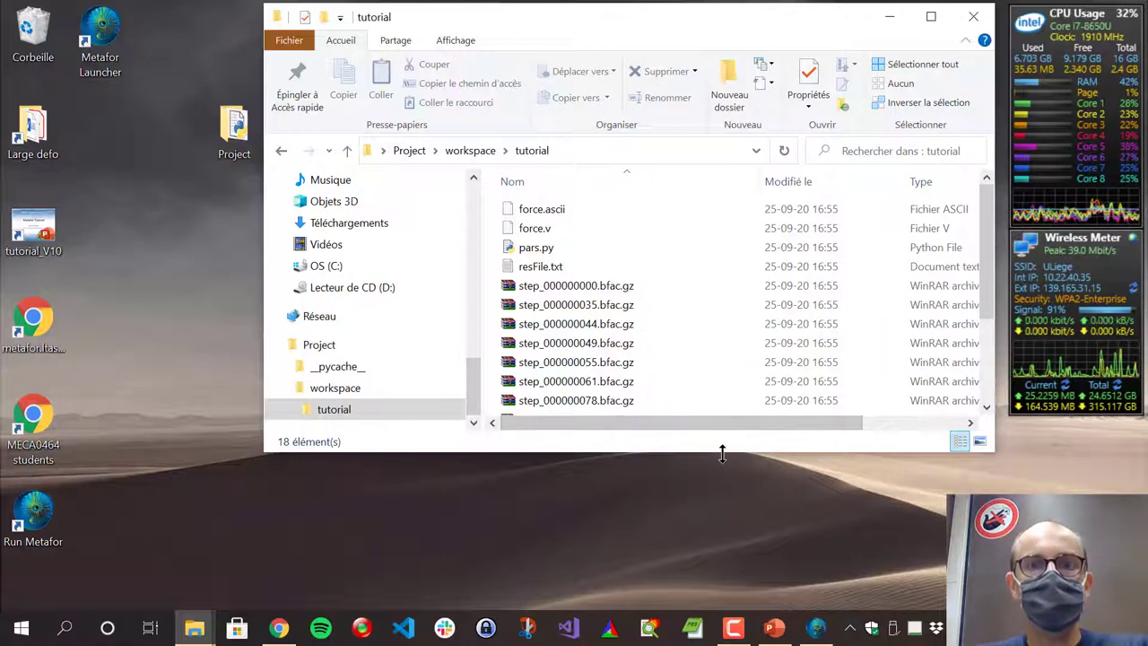
drag(724, 452, 722, 604)
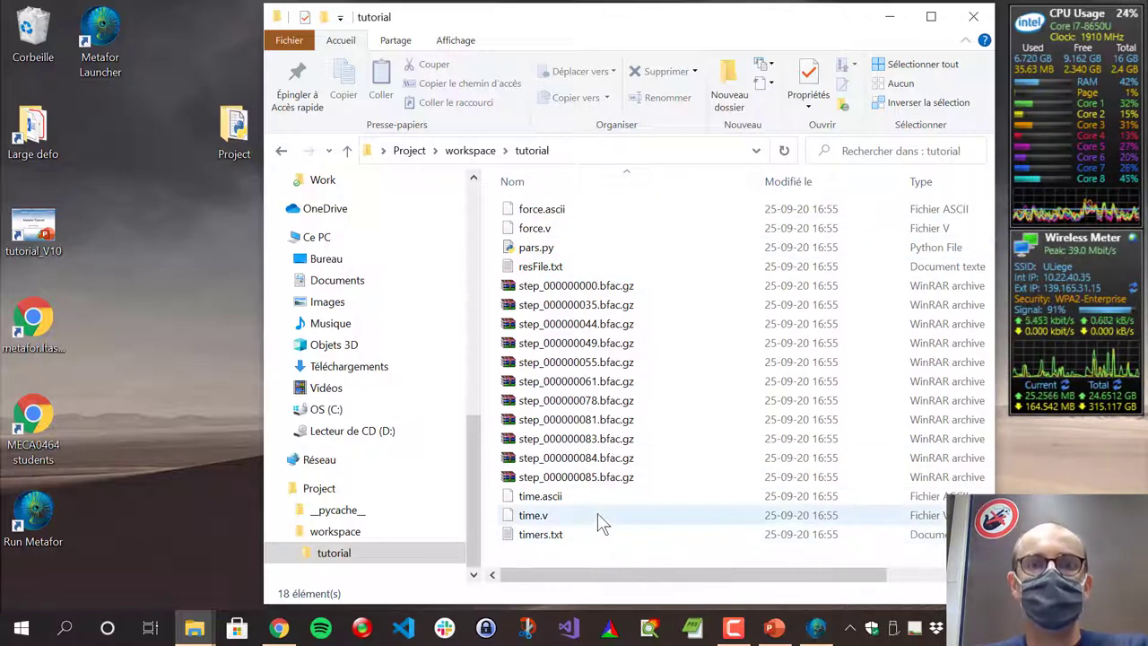
double_click(542, 267)
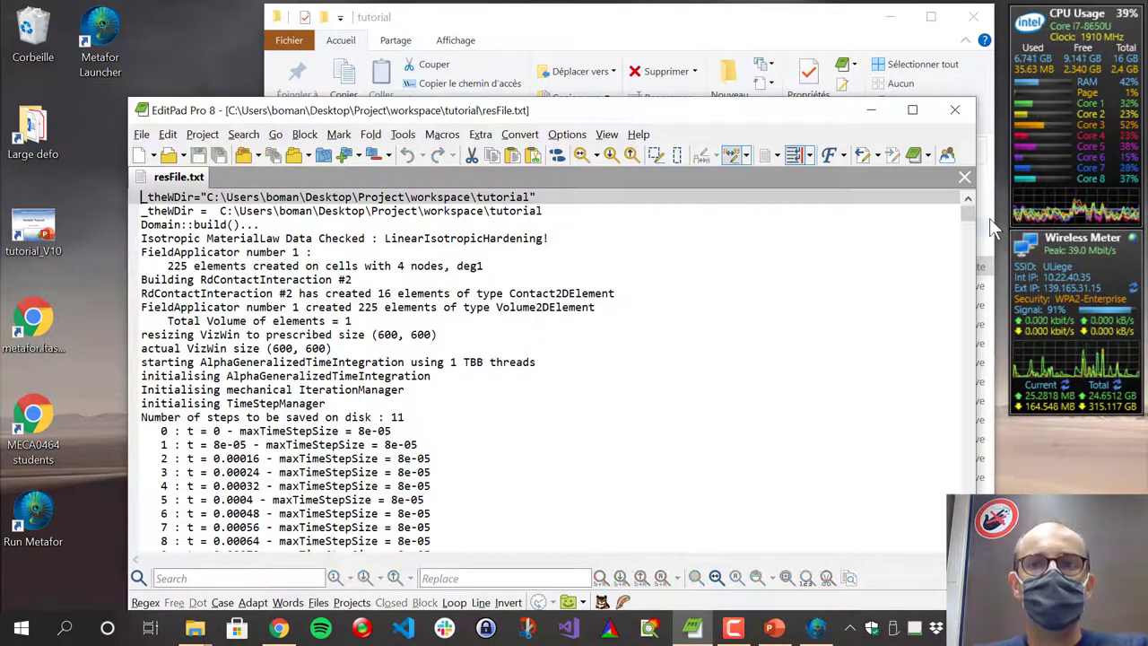
drag(966, 210, 968, 284)
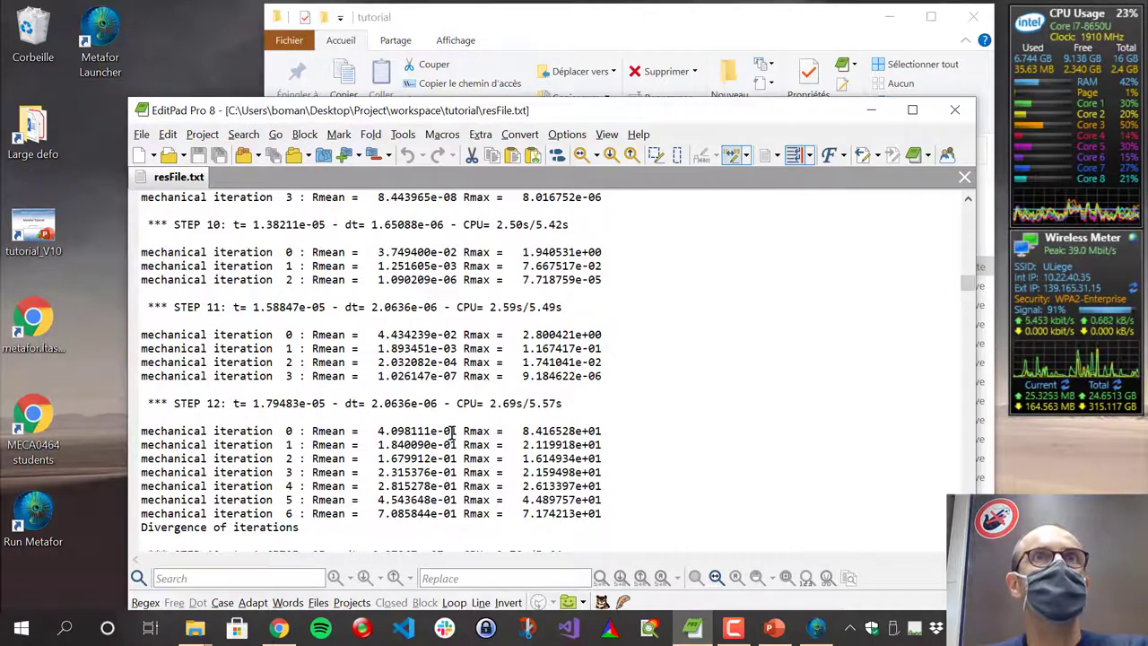
scroll(432, 421, down, 3)
scroll(432, 405, down, 15)
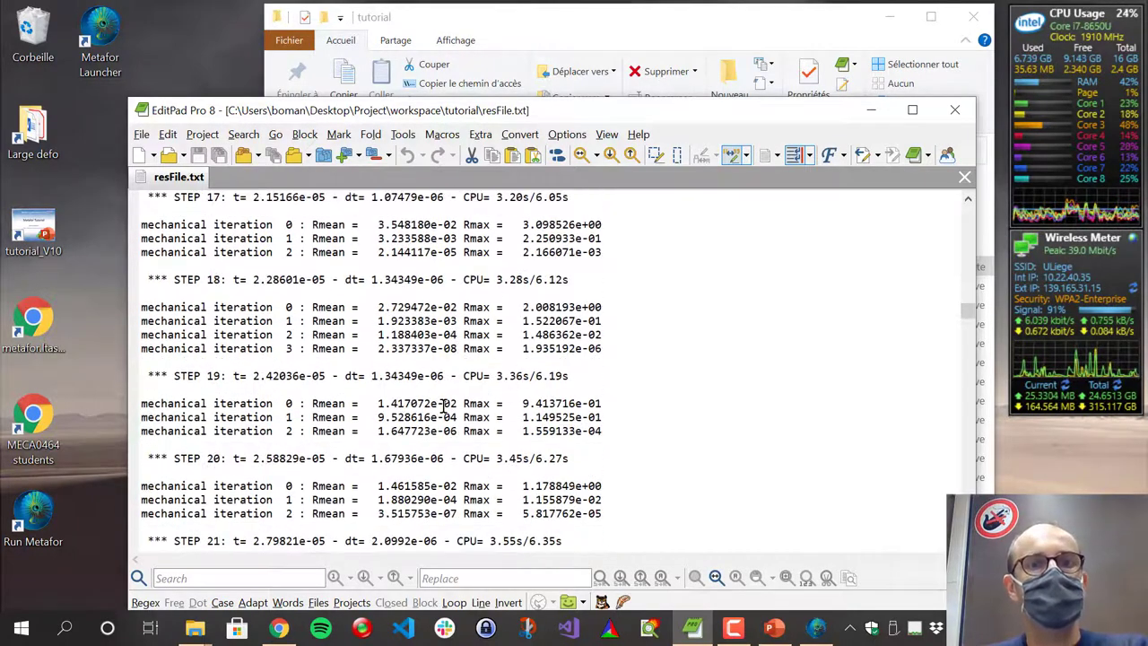
scroll(430, 314, down, 10)
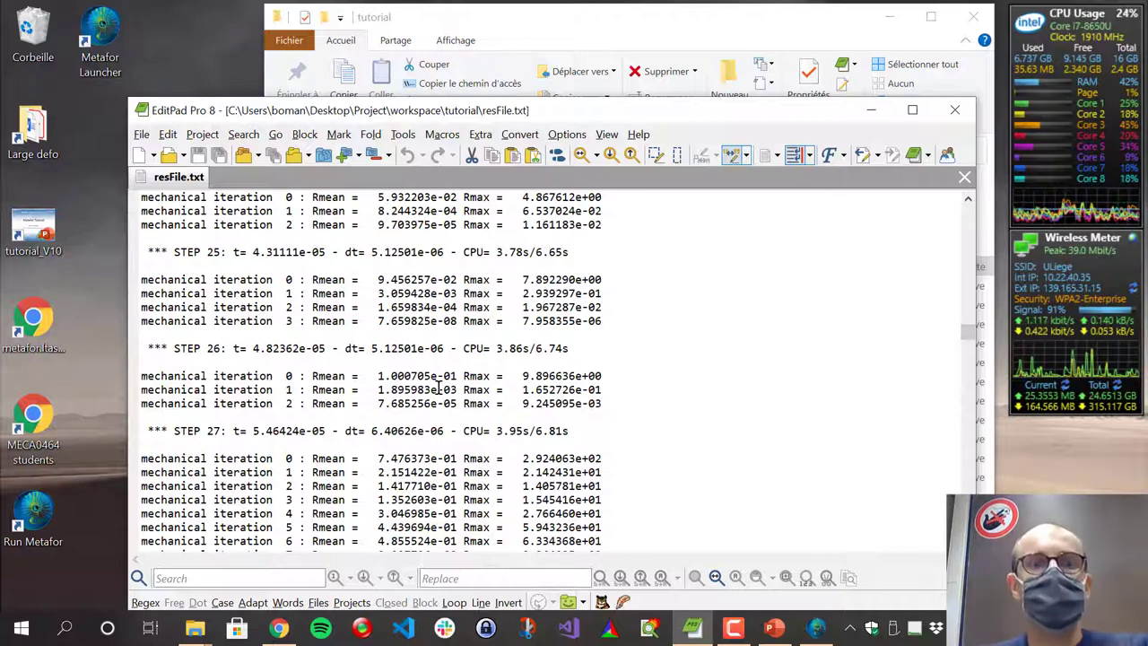
scroll(444, 384, down, 5)
scroll(444, 384, down, 5)
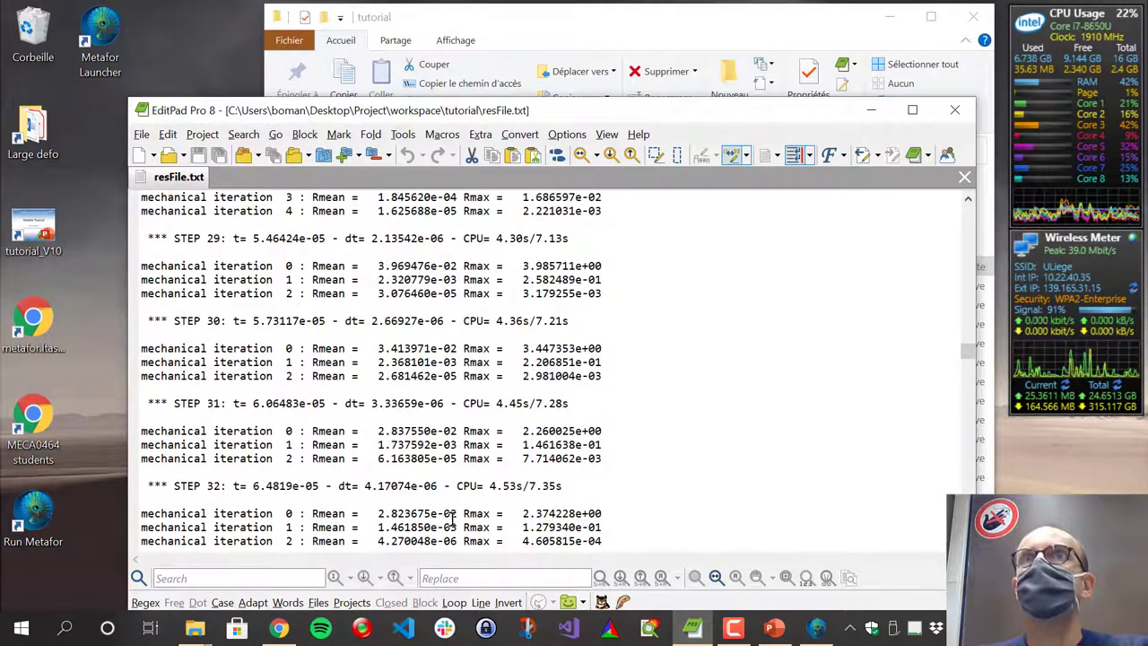
click(954, 109)
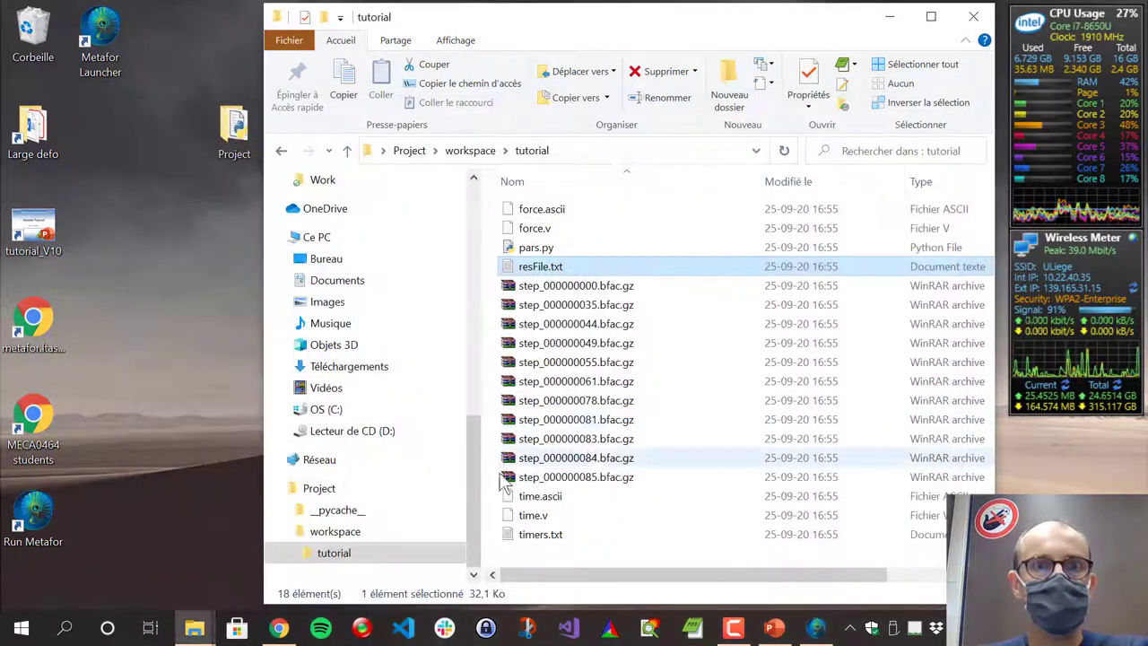
click(533, 285)
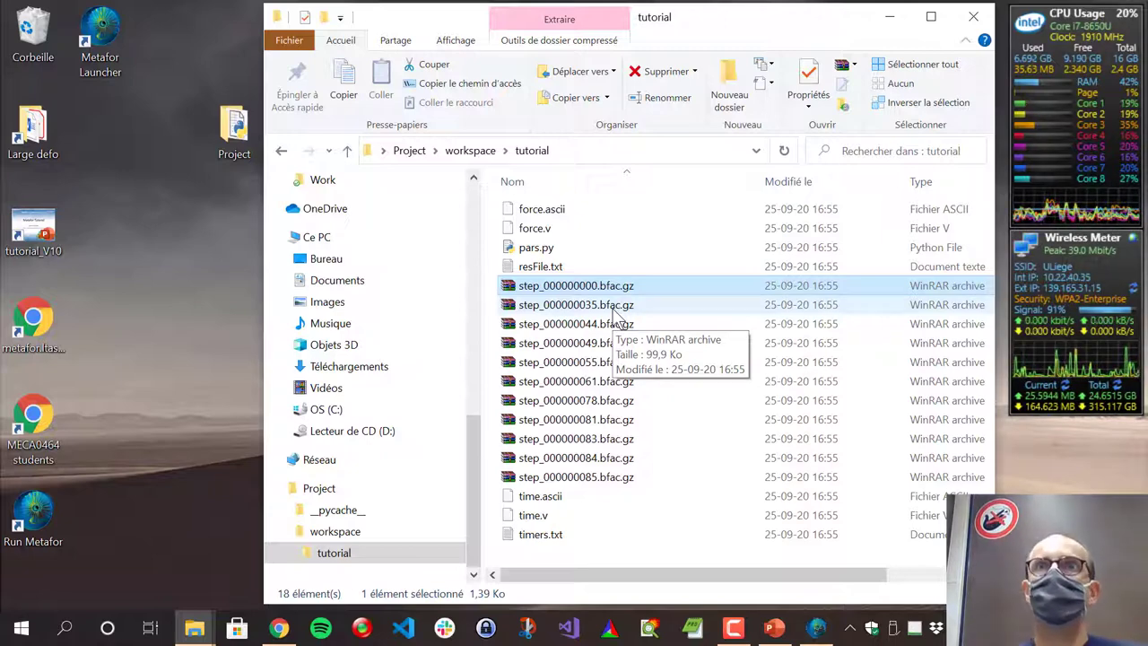
click(574, 286)
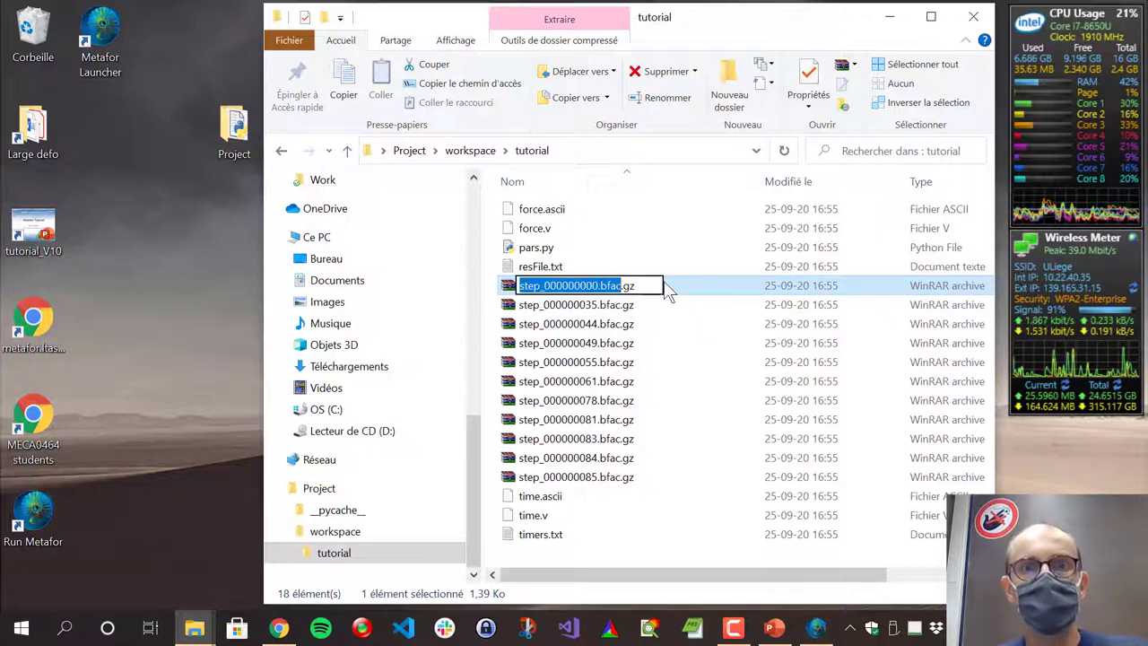
key(Escape)
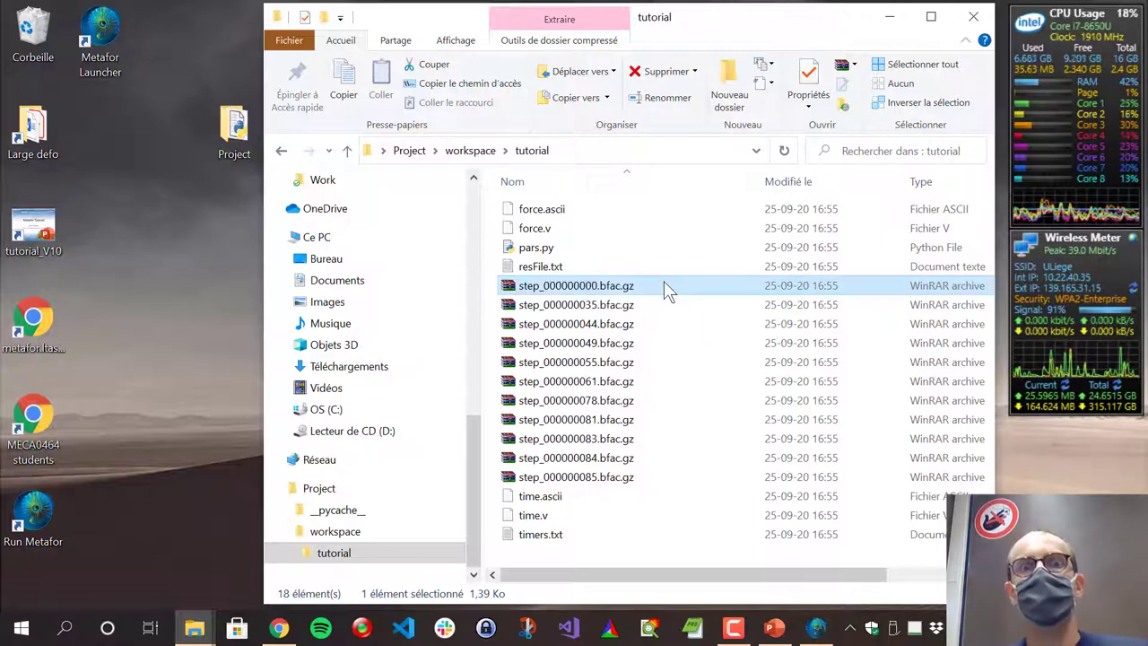
click(619, 305)
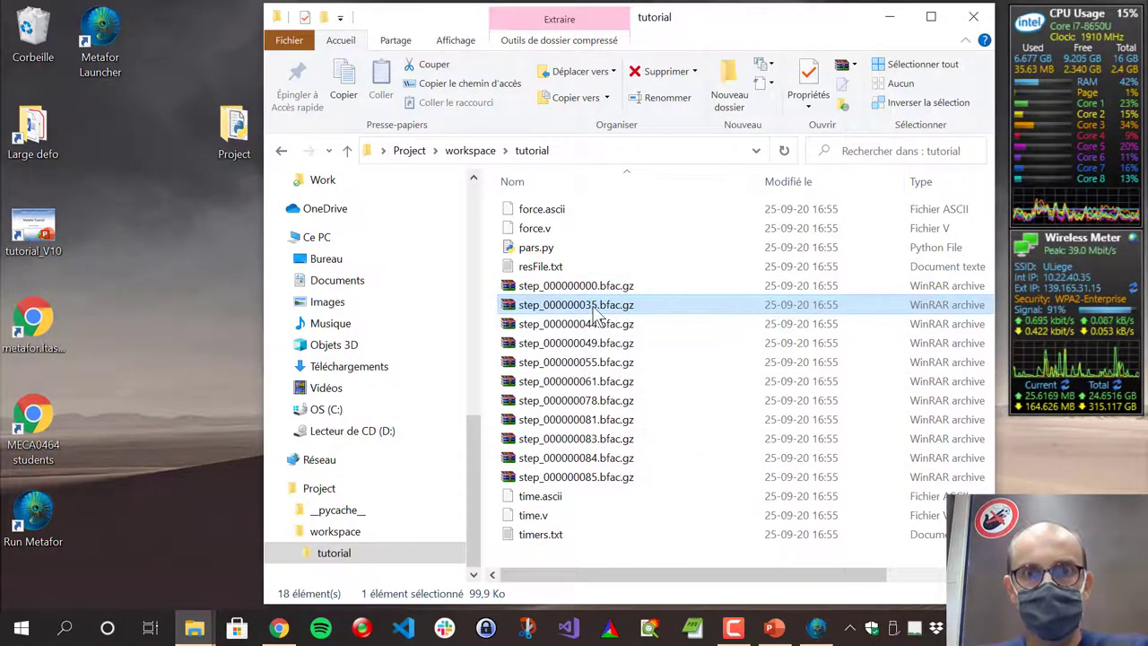
click(603, 484)
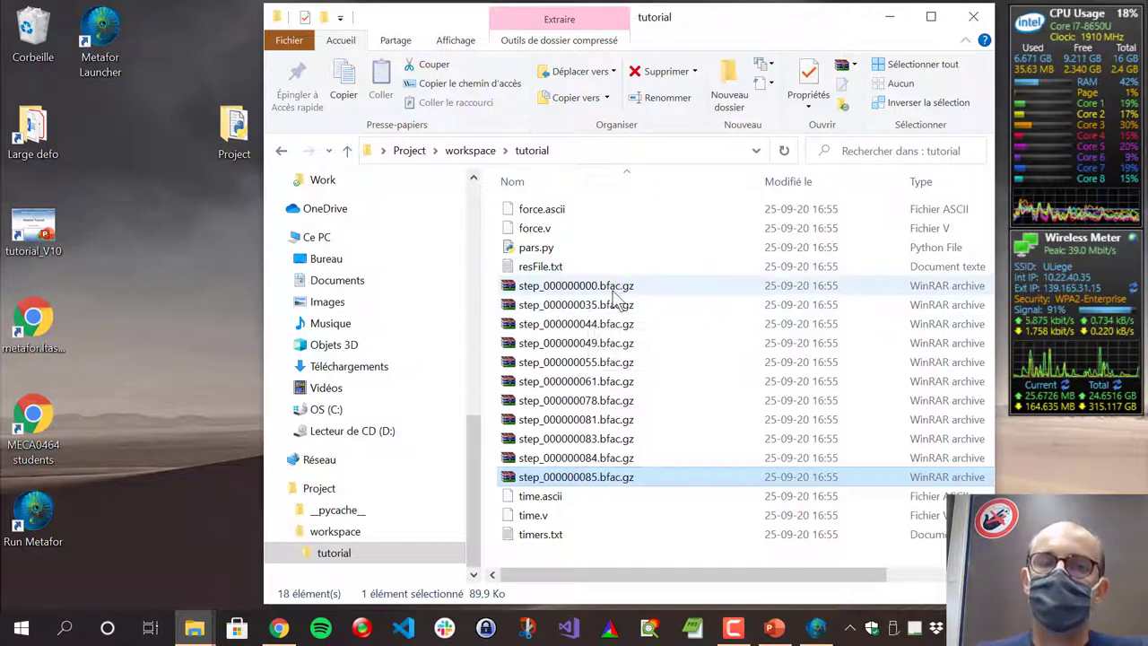
click(563, 325)
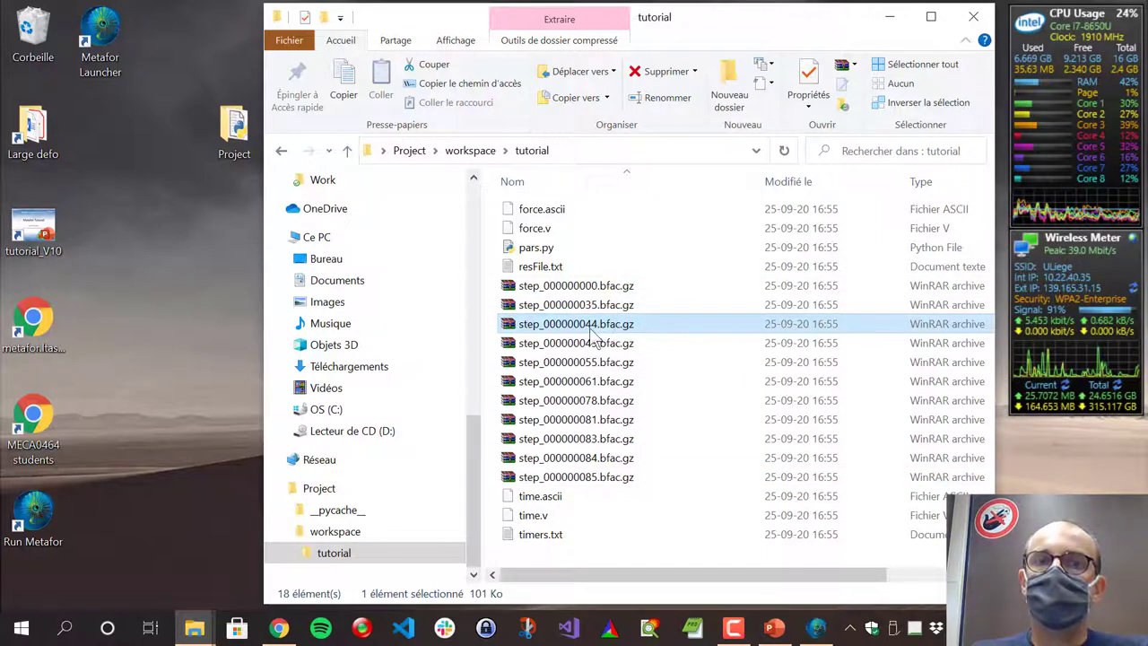
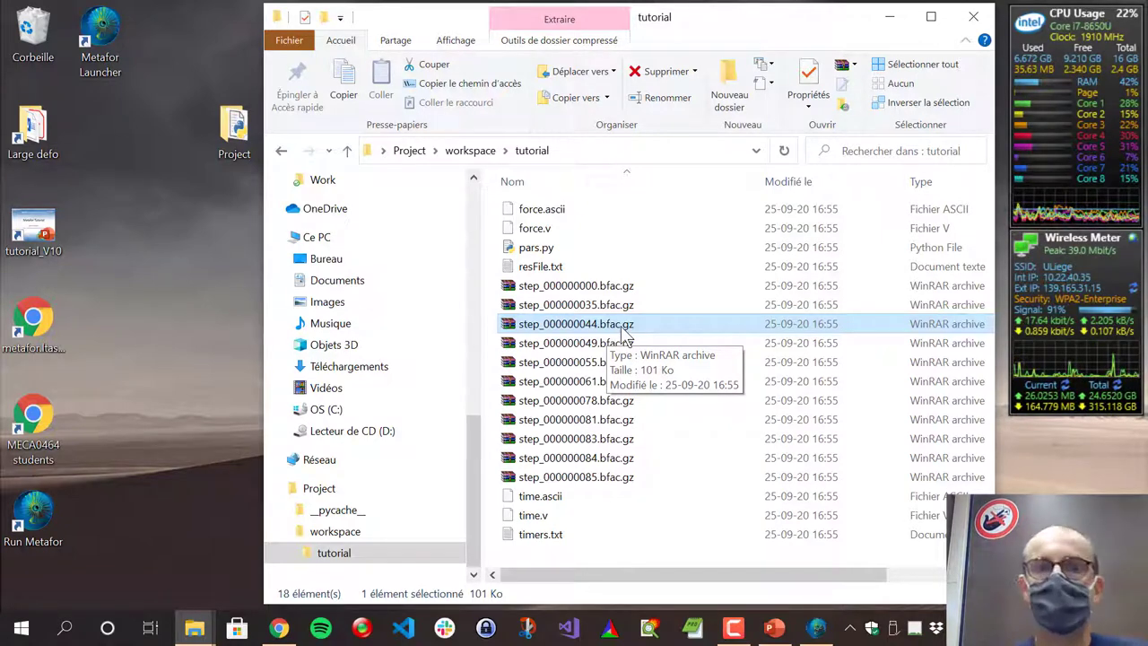
Select force.ascii in the tutorial results folder and move the Explorer window aside.
click(562, 213)
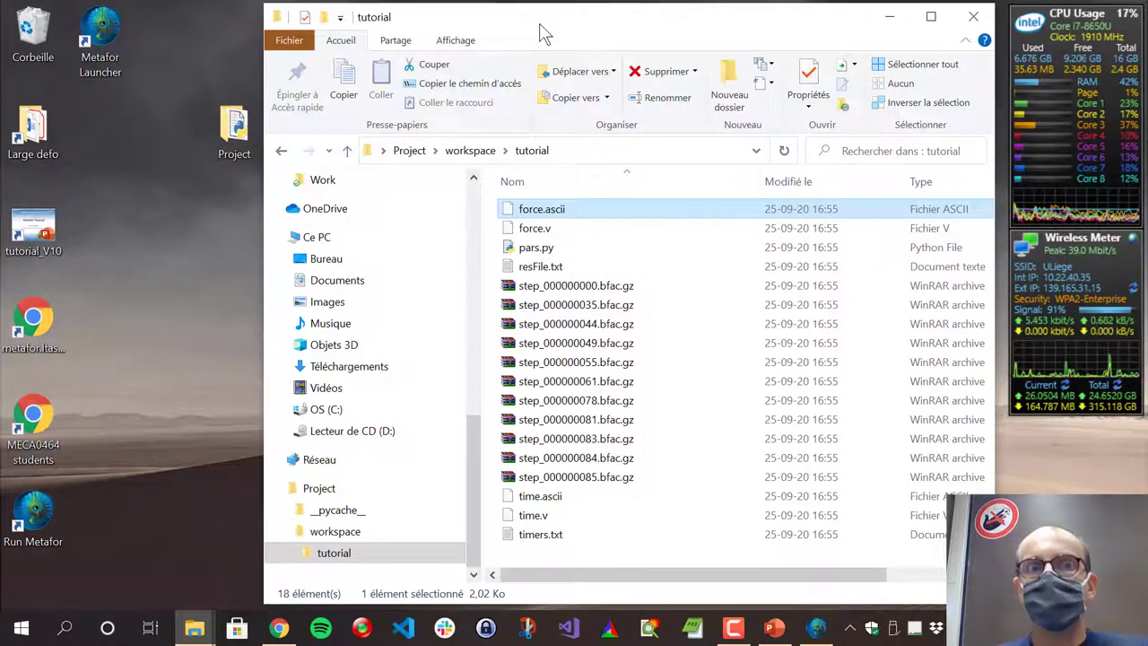
drag(560, 24, 718, 44)
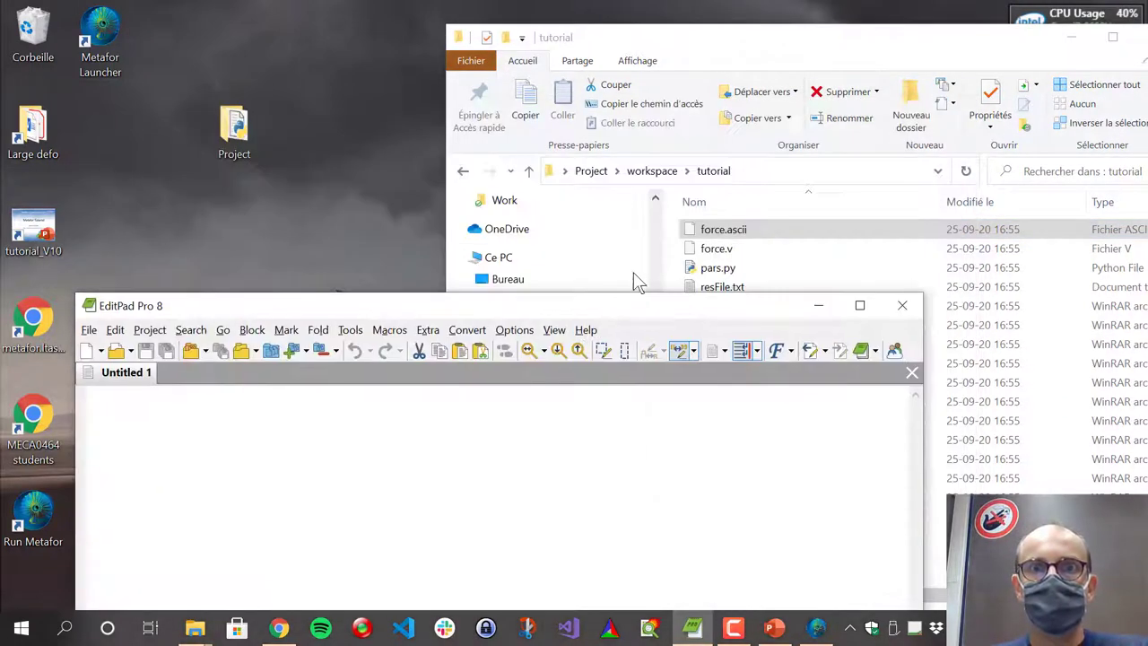
Open force.ascii in EditPad Pro and scroll through its column of force values.
drag(715, 234, 430, 453)
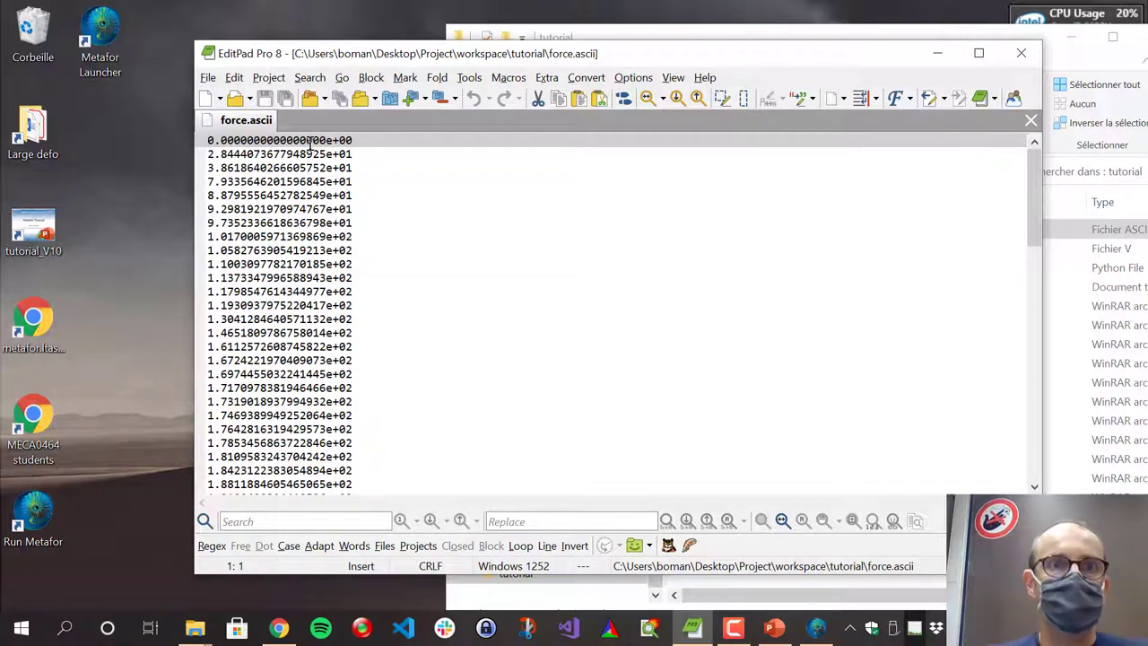
scroll(309, 145, down, 3)
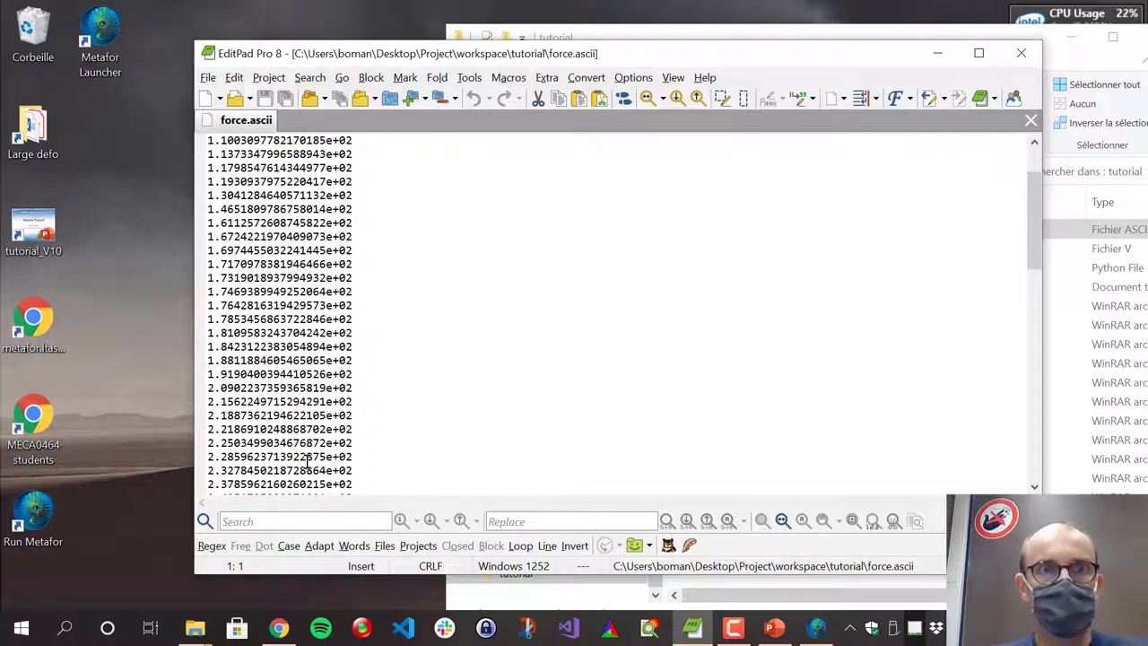
scroll(305, 413, up, 3)
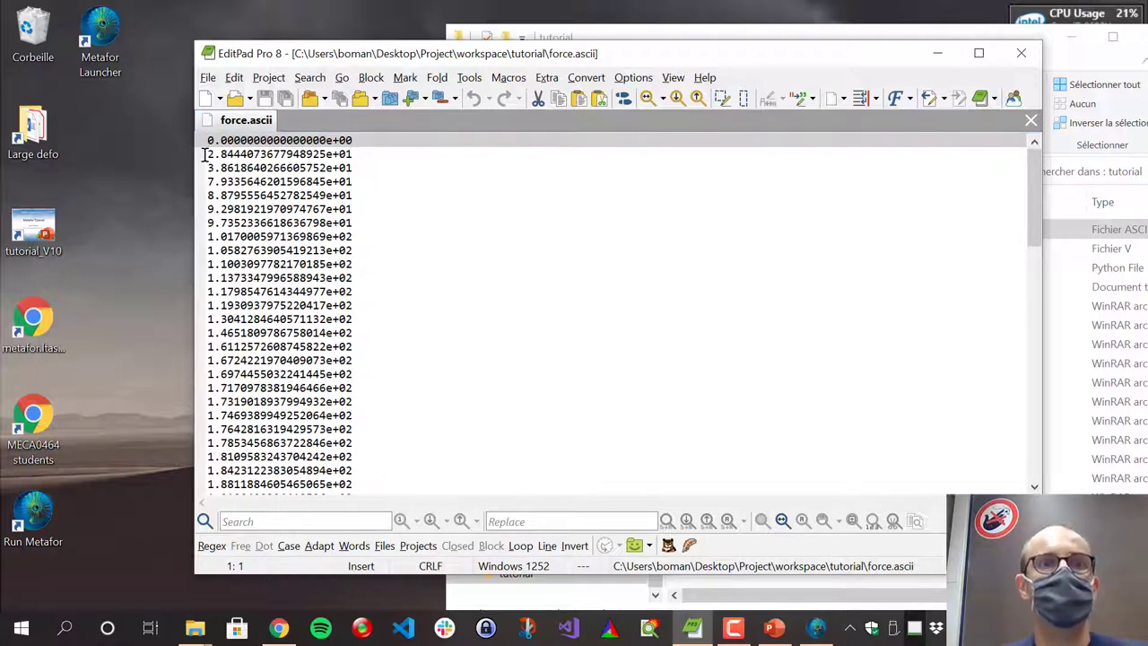
Highlight the first three force values, then snap the tutorial folder window to the right half.
drag(206, 154, 360, 154)
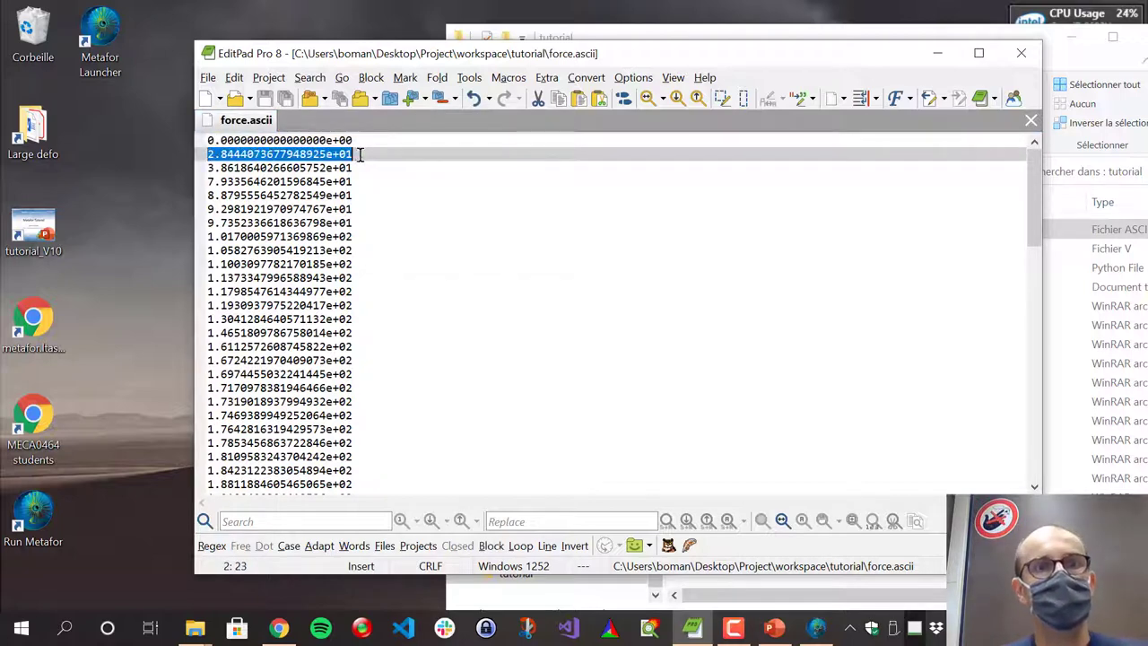
click(299, 141)
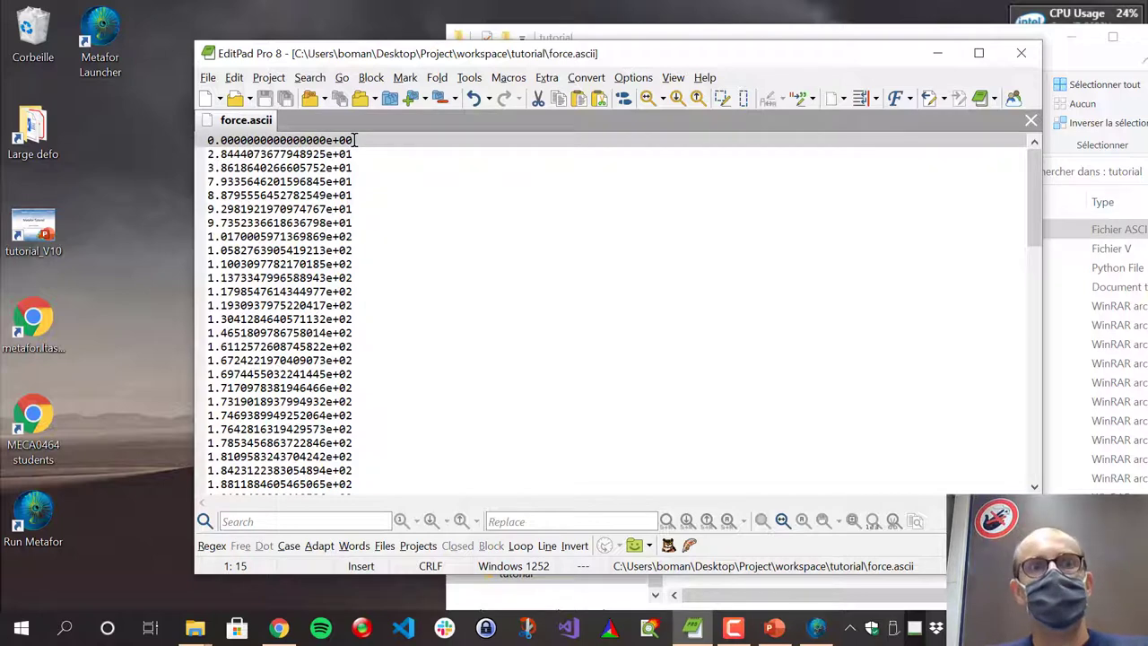
drag(356, 141, 204, 141)
drag(356, 154, 206, 155)
click(356, 168)
key(shift+Home)
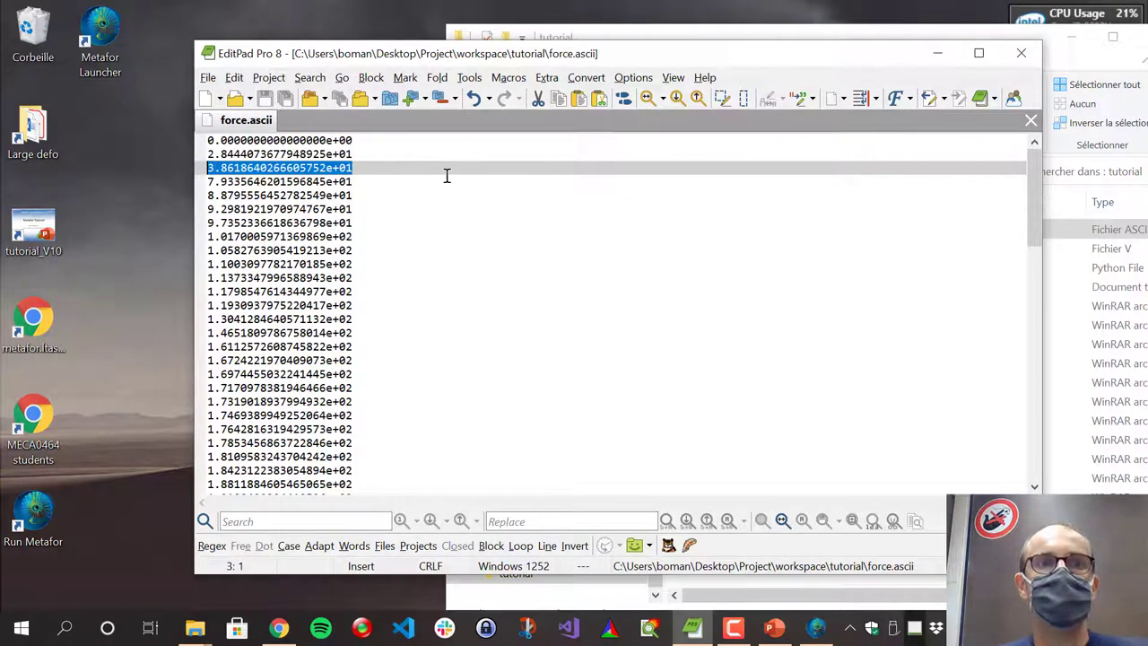
scroll(457, 233, down, 14)
scroll(457, 283, down, 3)
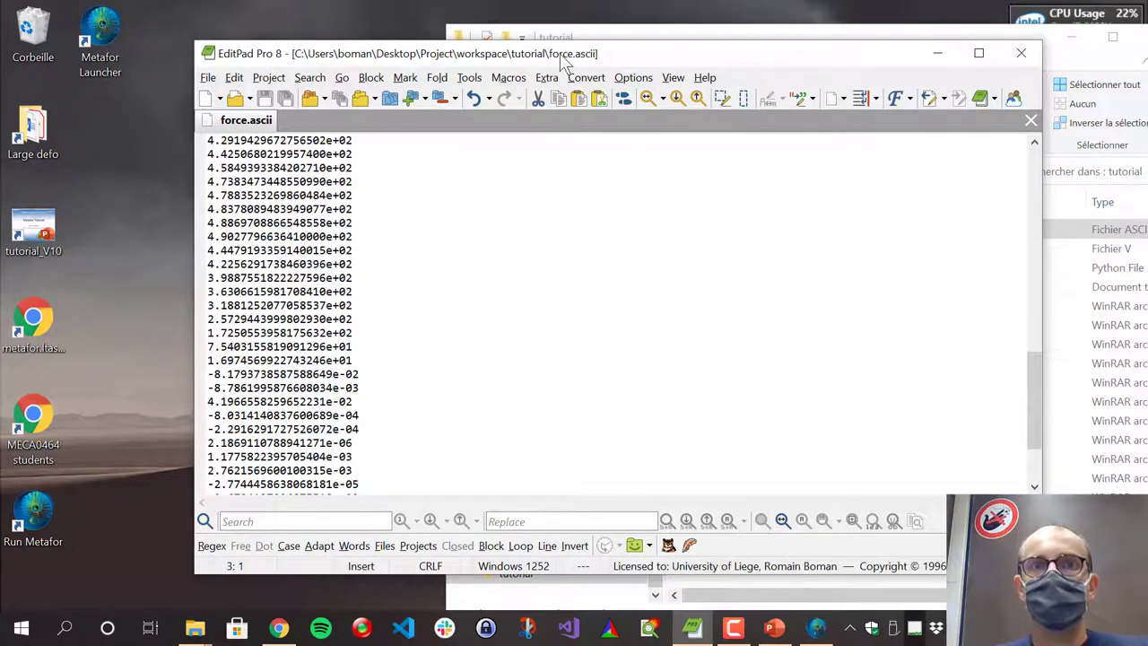
drag(565, 60, 488, 108)
drag(702, 51, 1143, 53)
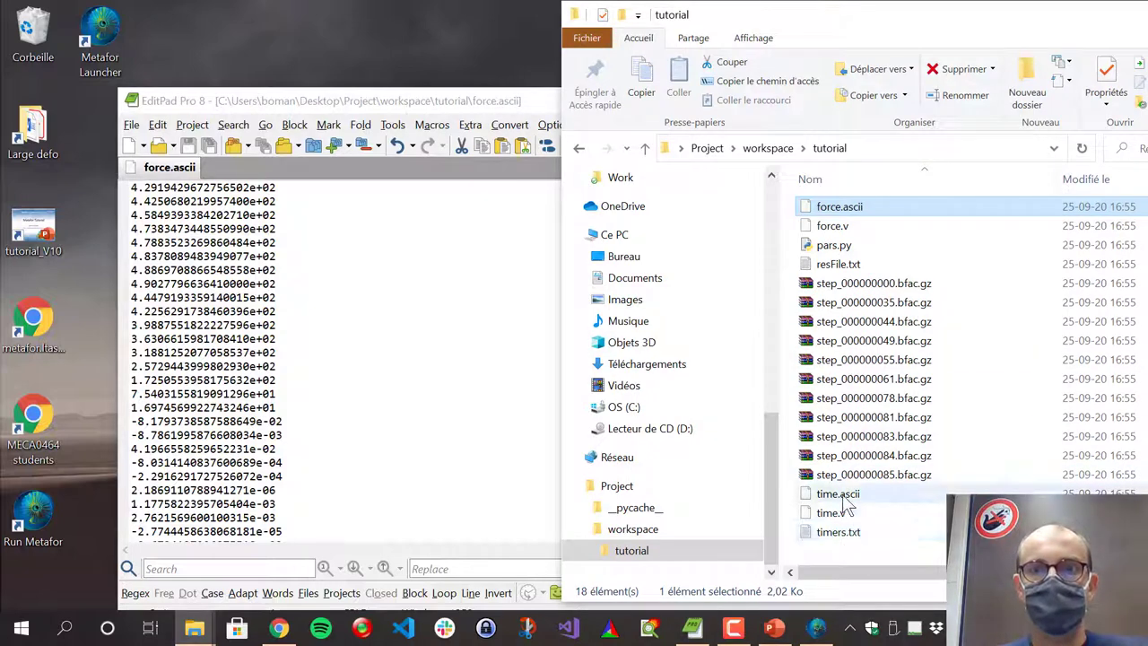
Open time.ascii beside force.ascii to compare time and force values, then close EditPad Pro.
drag(839, 494, 462, 429)
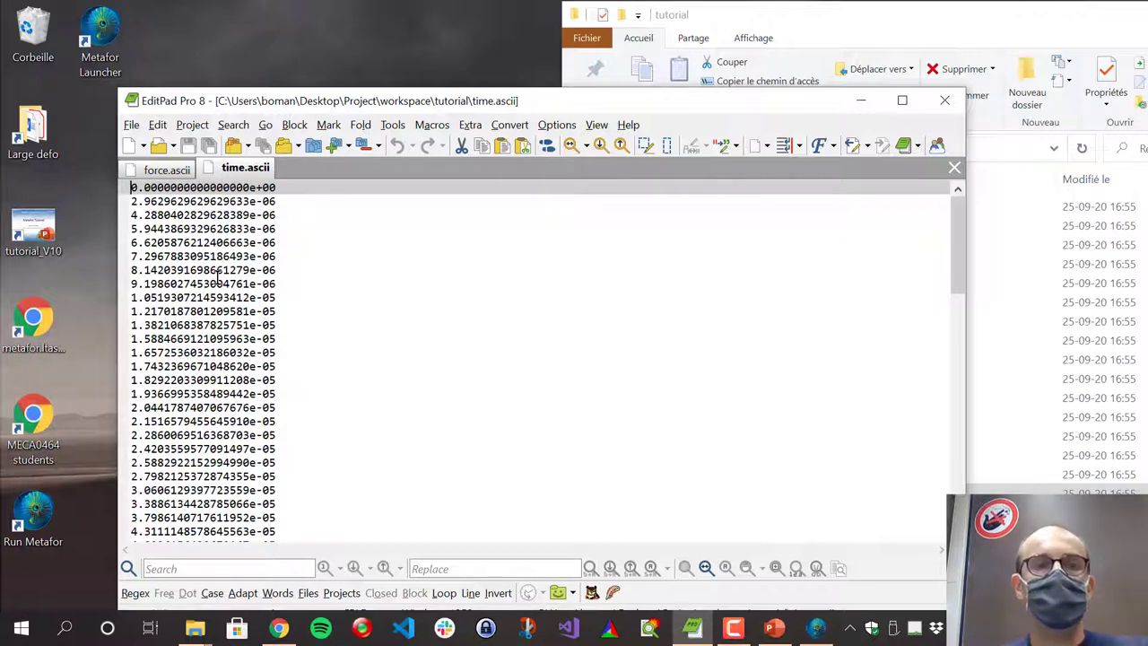
click(160, 169)
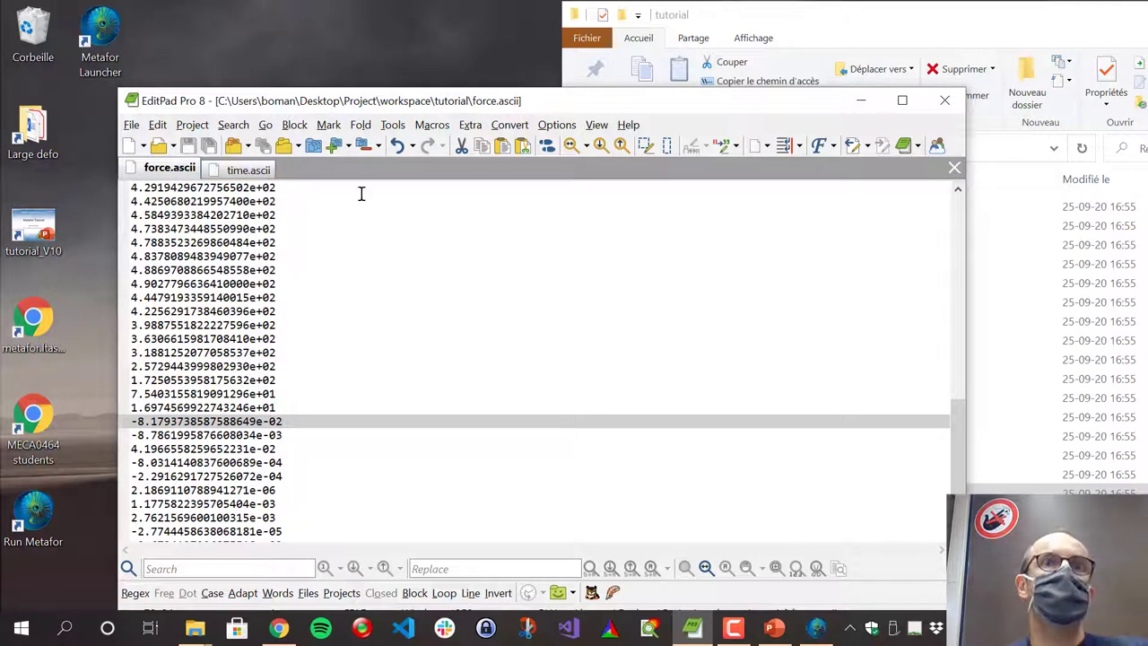
drag(566, 106, 656, 18)
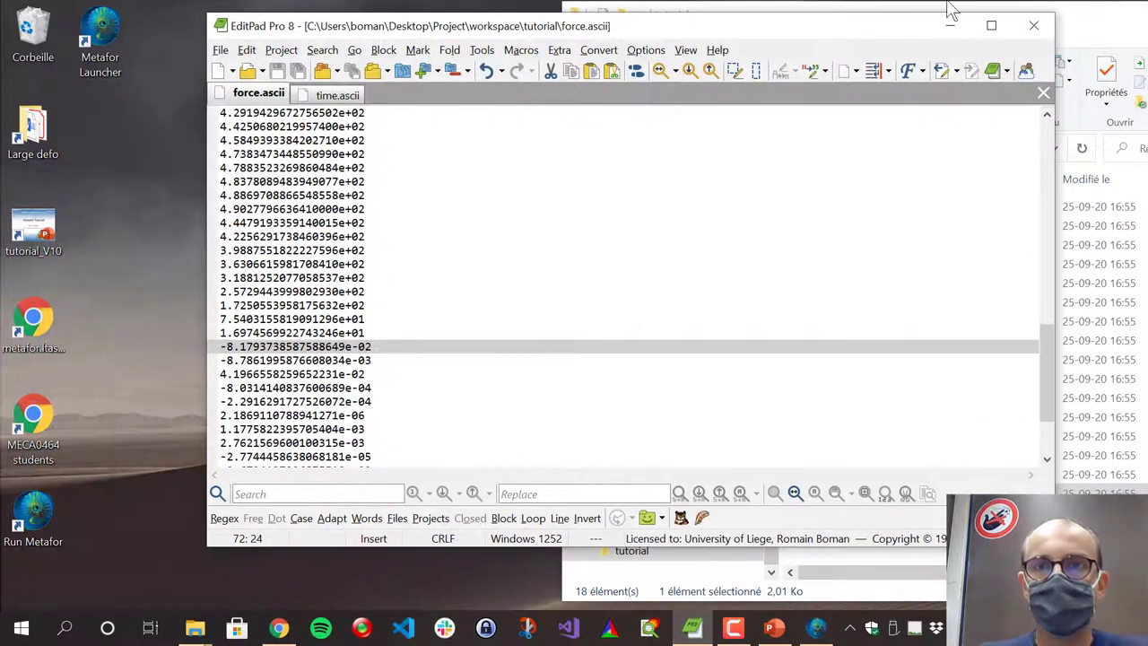
click(1034, 13)
drag(1018, 25, 823, 27)
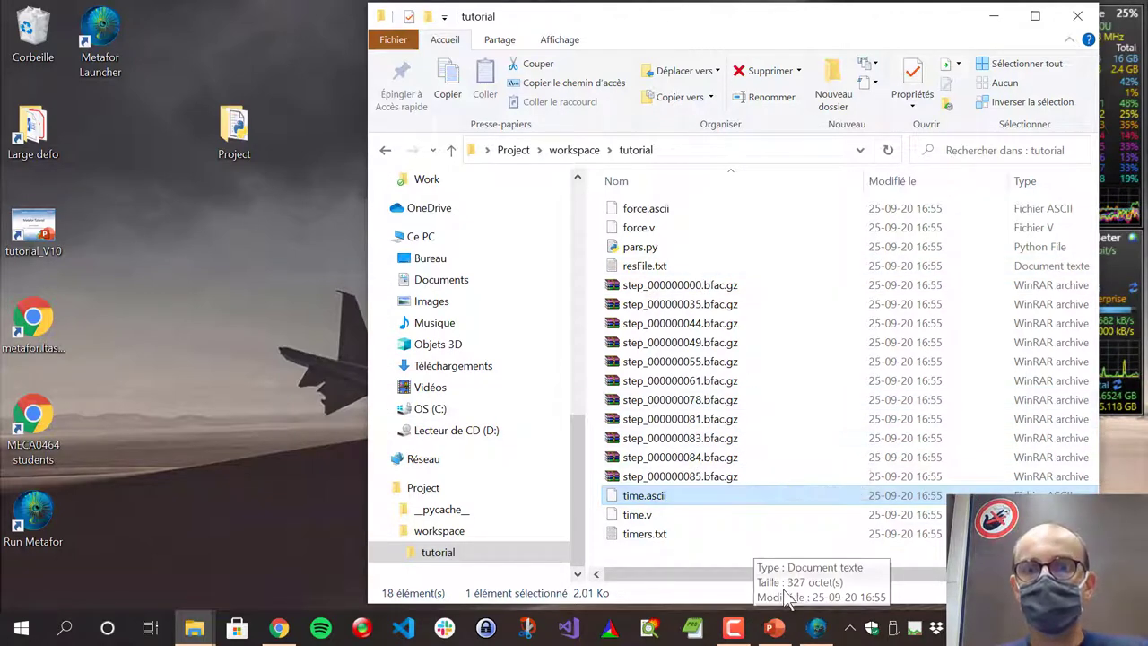
Restore the Metafor window from the taskbar and move it to the top of the screen.
mouse_move(816, 630)
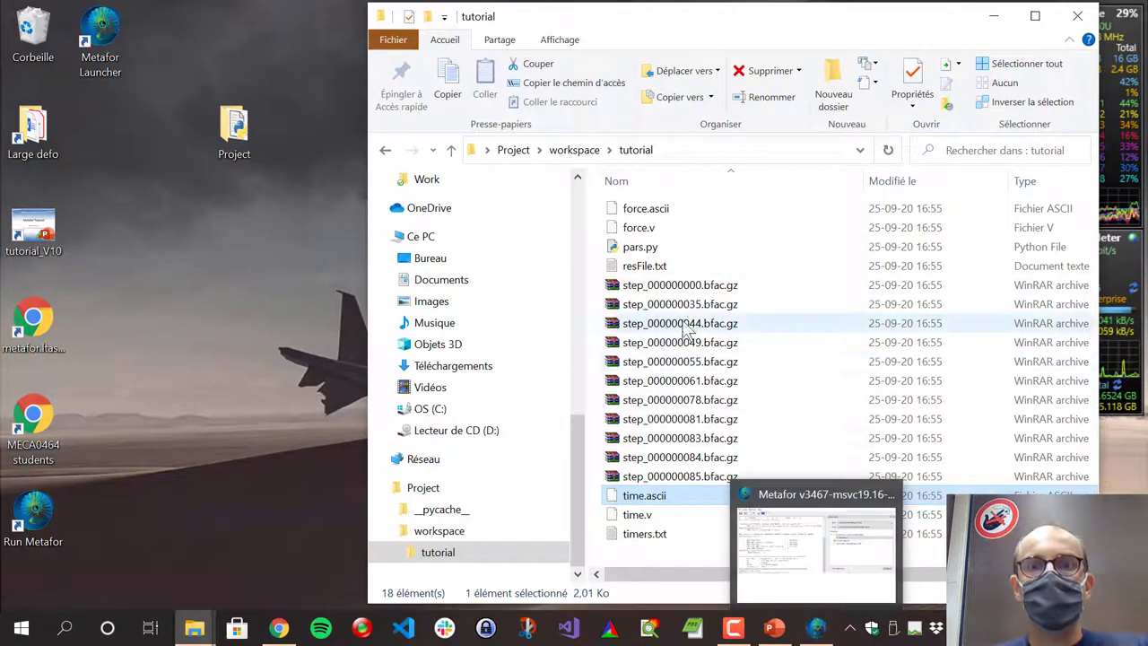
click(816, 630)
drag(641, 248, 637, 30)
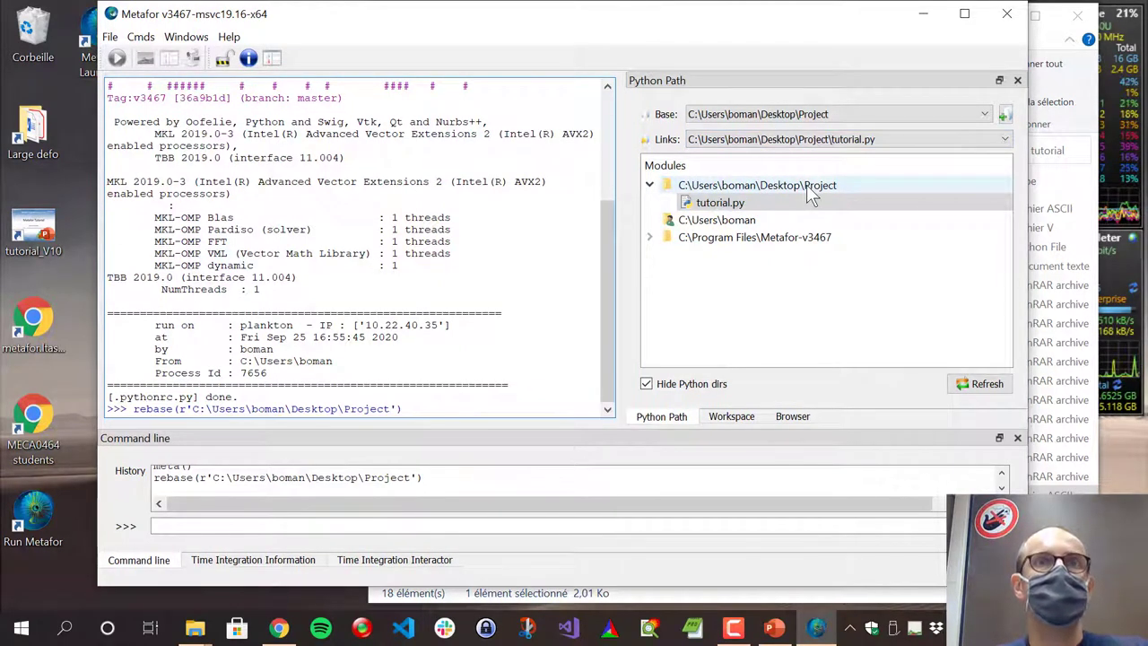
Load tutorial.py from the Python Path to create VizWin #0, then show the Workspace file list.
right_click(718, 206)
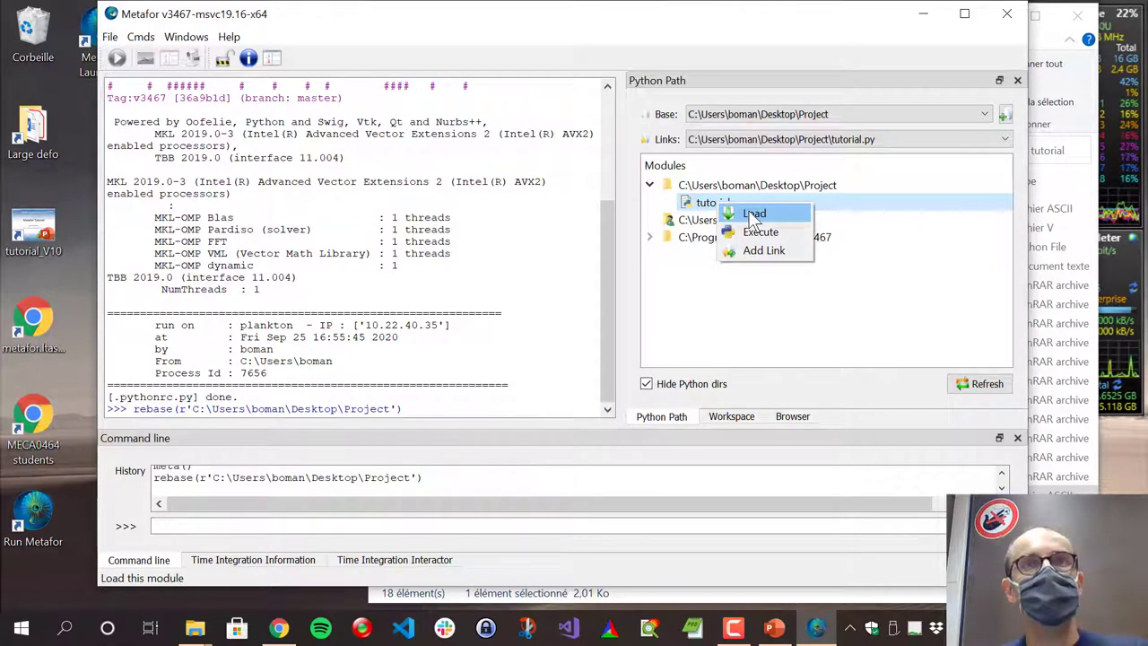
click(753, 215)
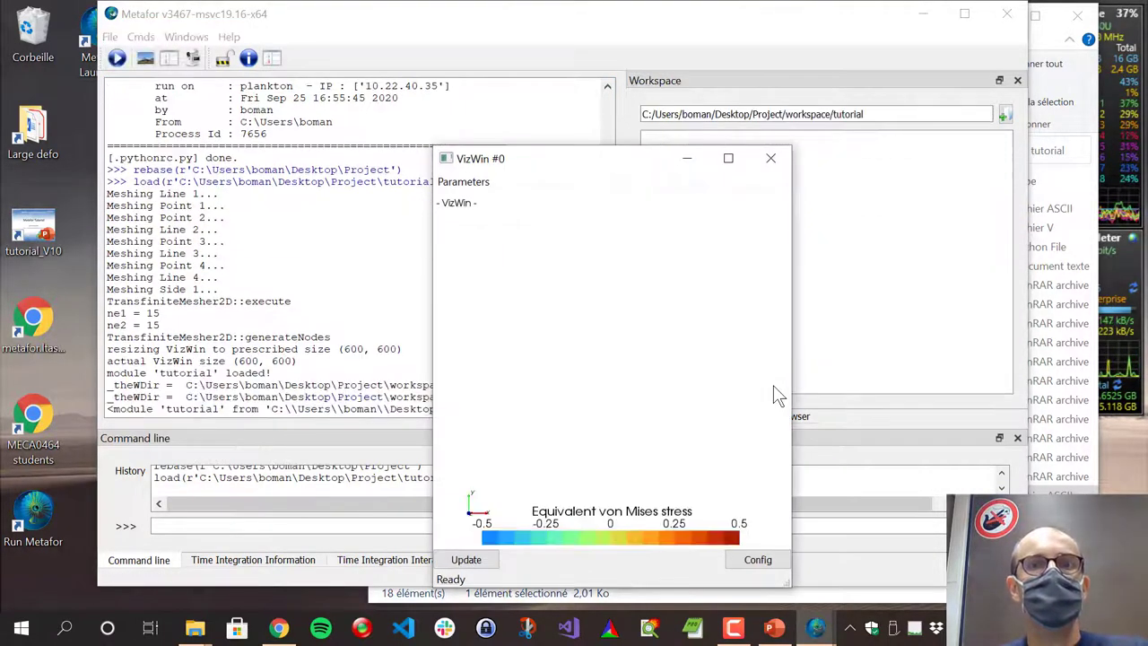
drag(597, 166, 212, 298)
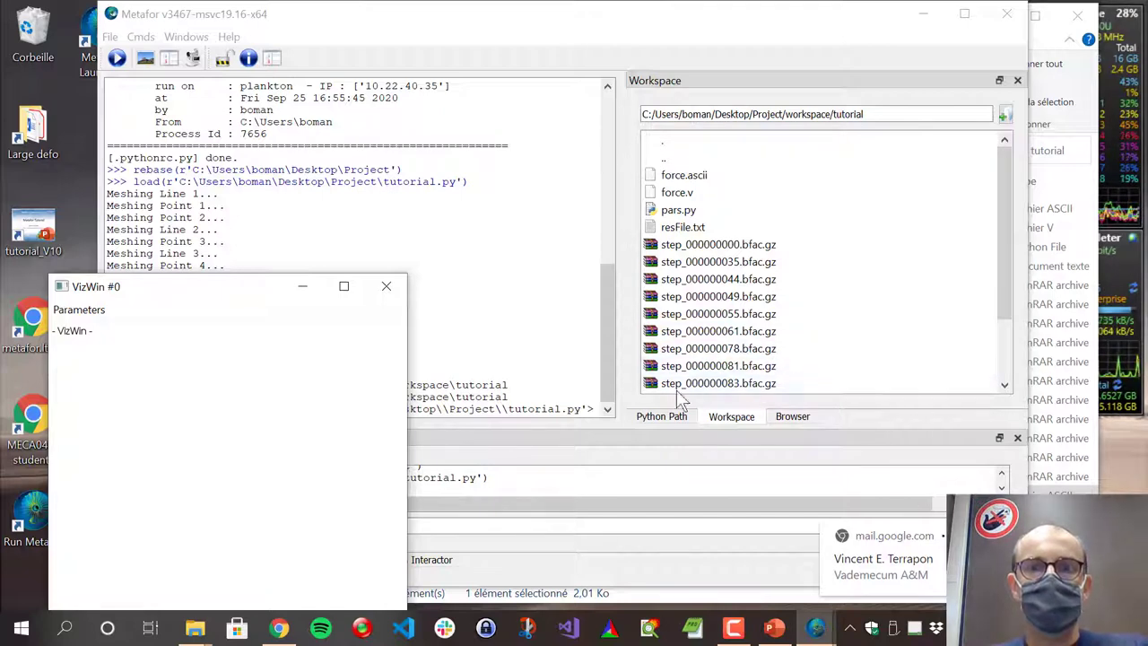
click(655, 417)
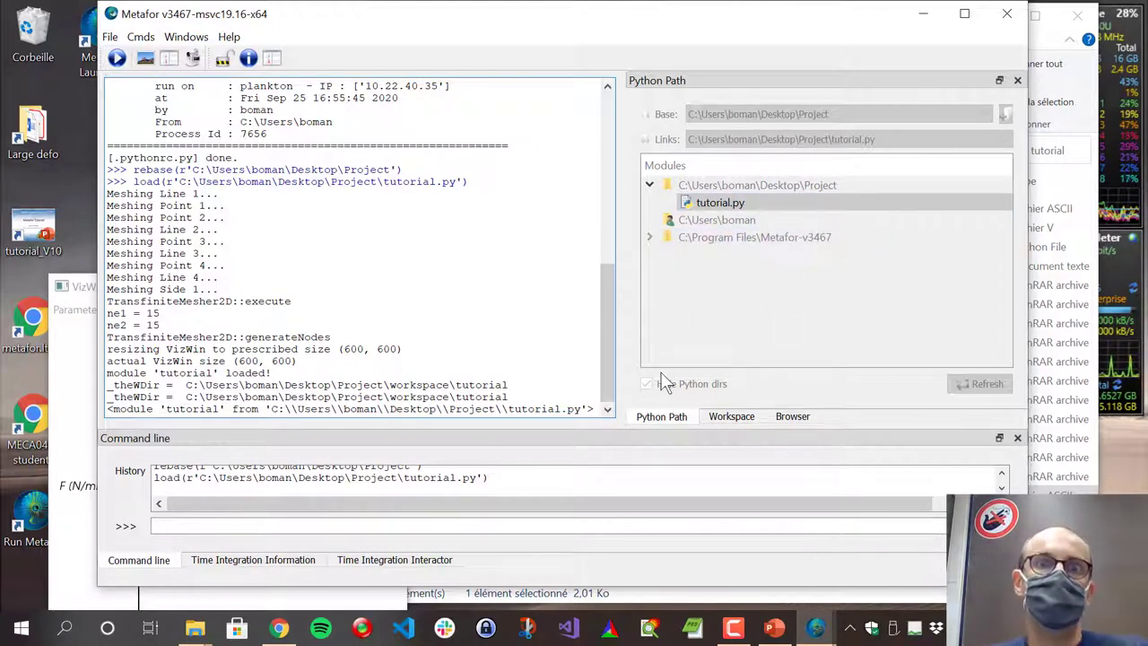
click(732, 416)
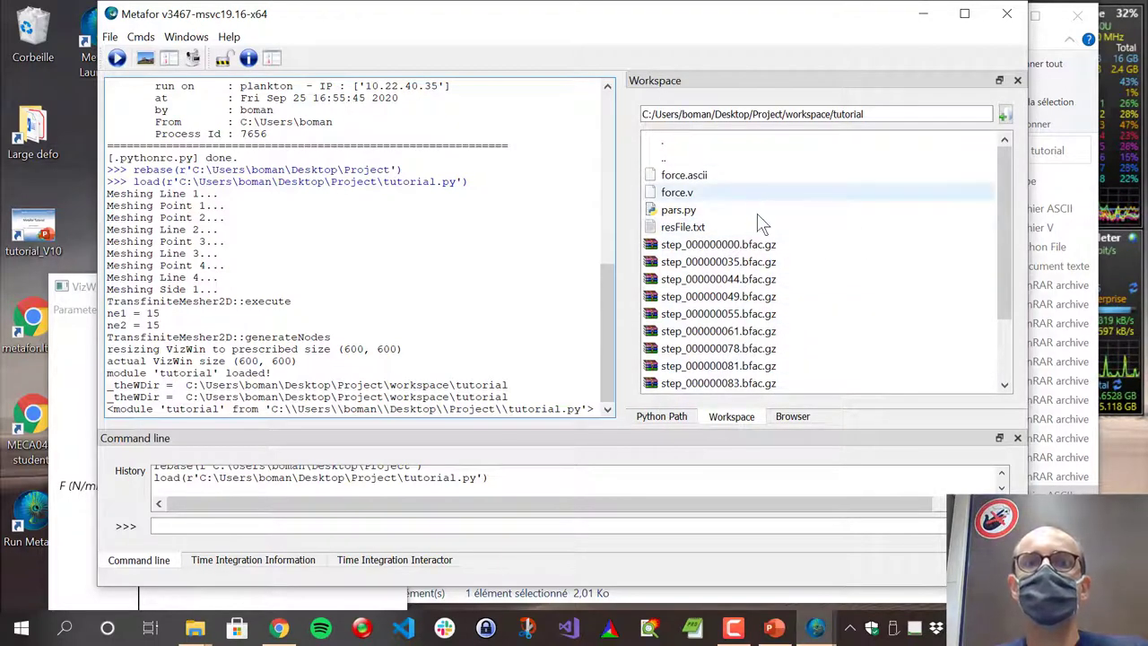
Load step_000000055.bfac.gz with Load FAC to view von Mises stress on the deformed mesh.
scroll(771, 243, down, 1)
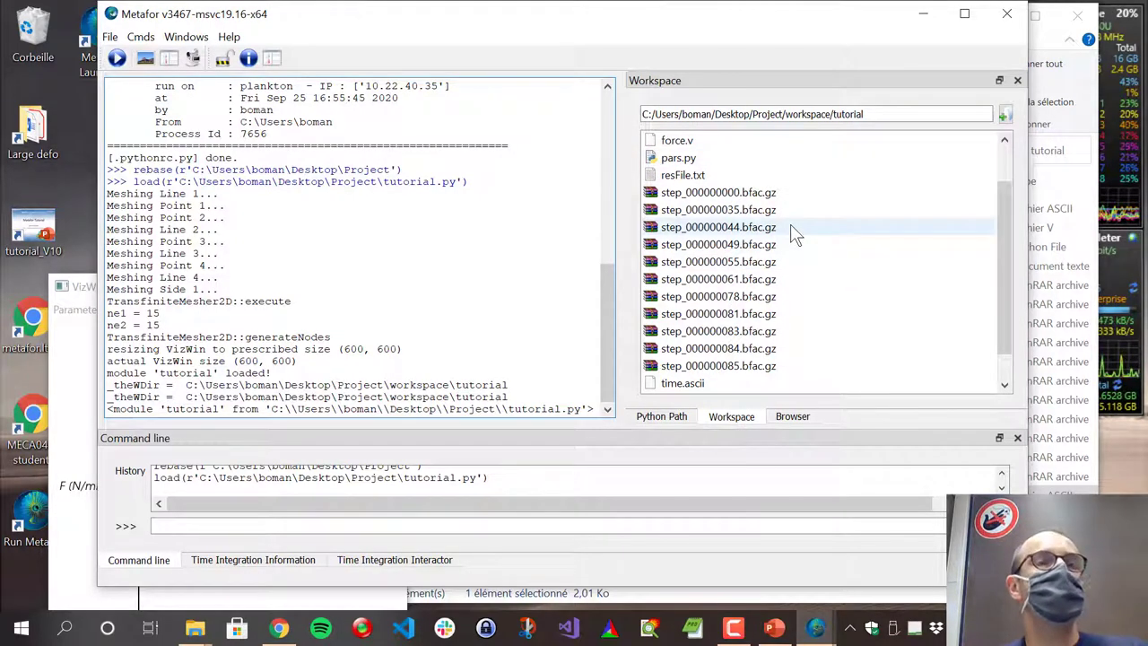
scroll(796, 233, up, 1)
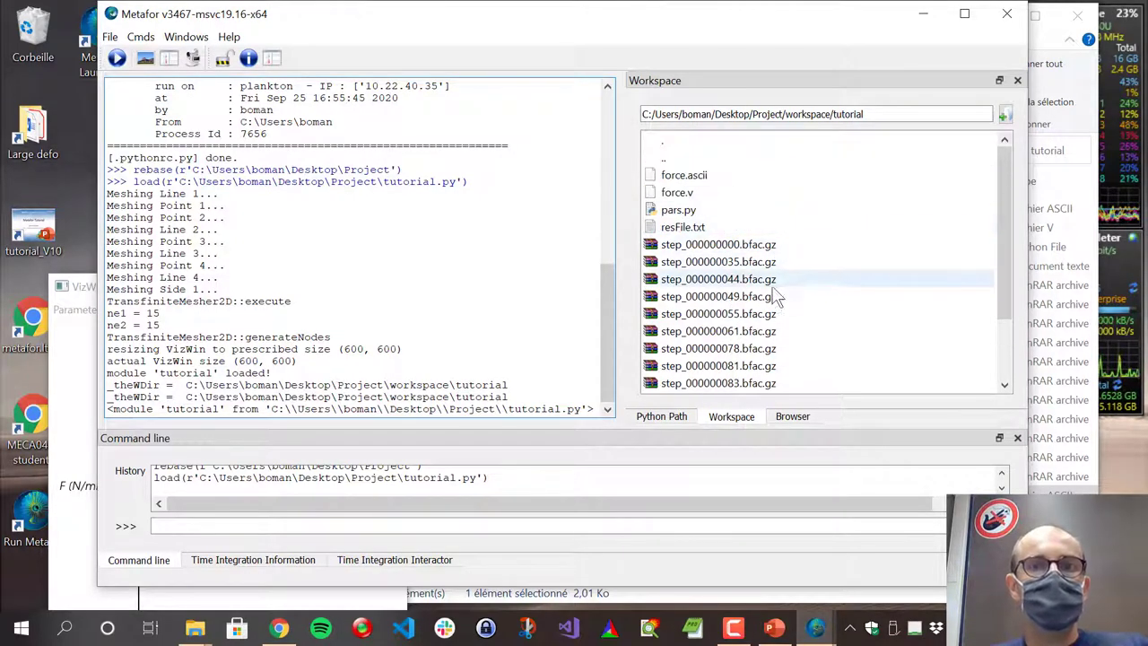
scroll(737, 278, down, 1)
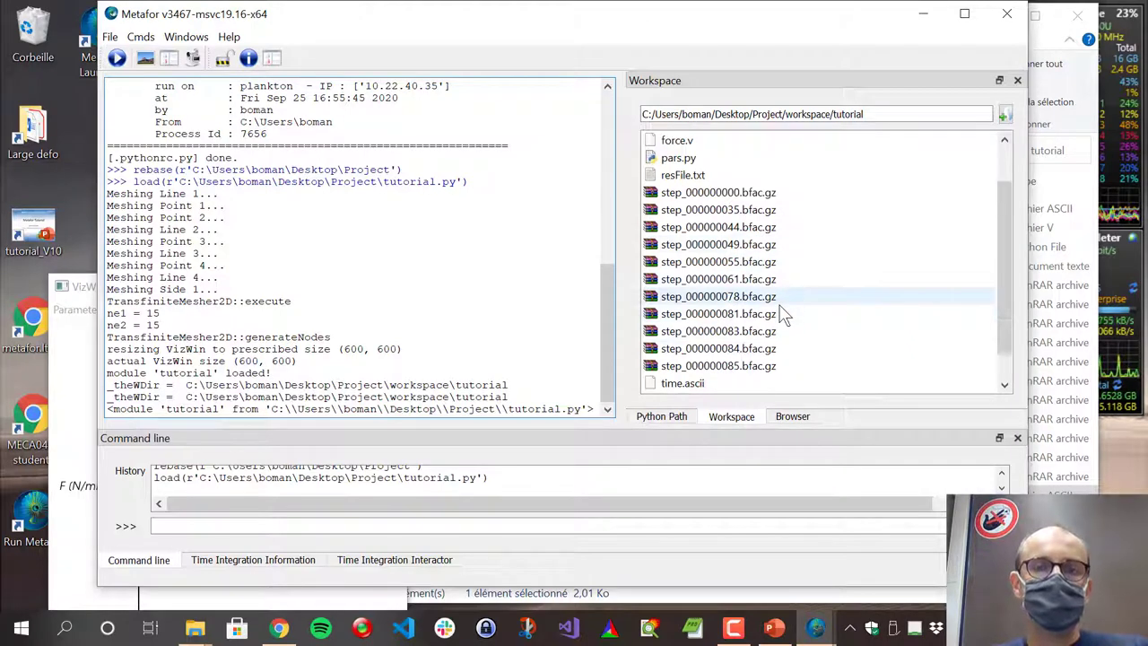
click(737, 267)
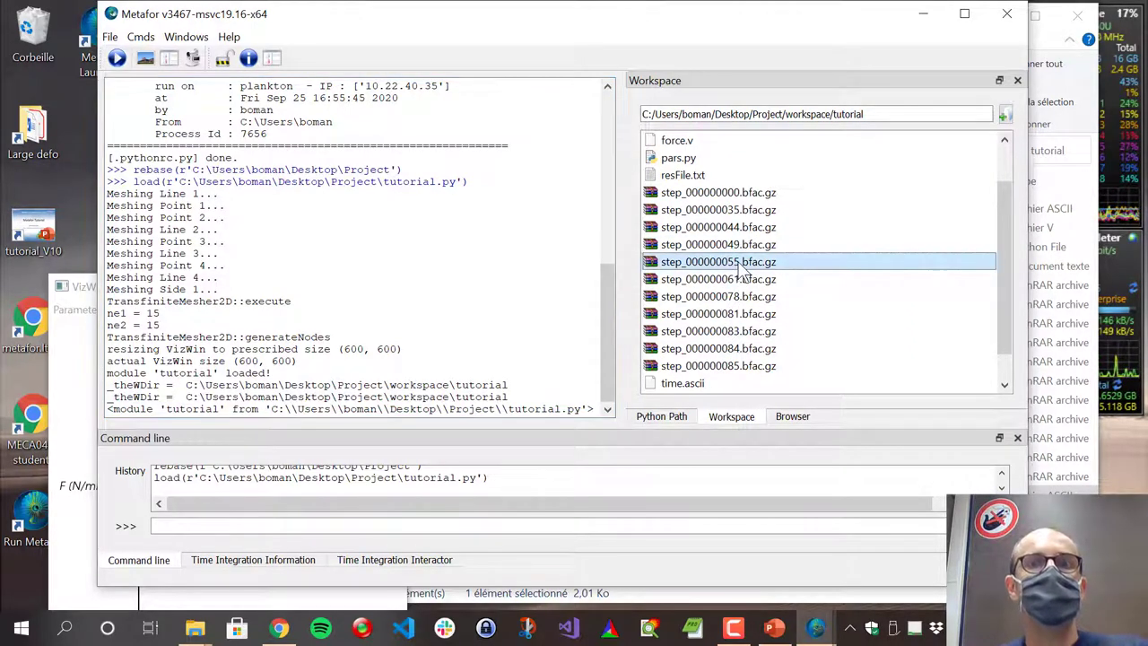
right_click(738, 269)
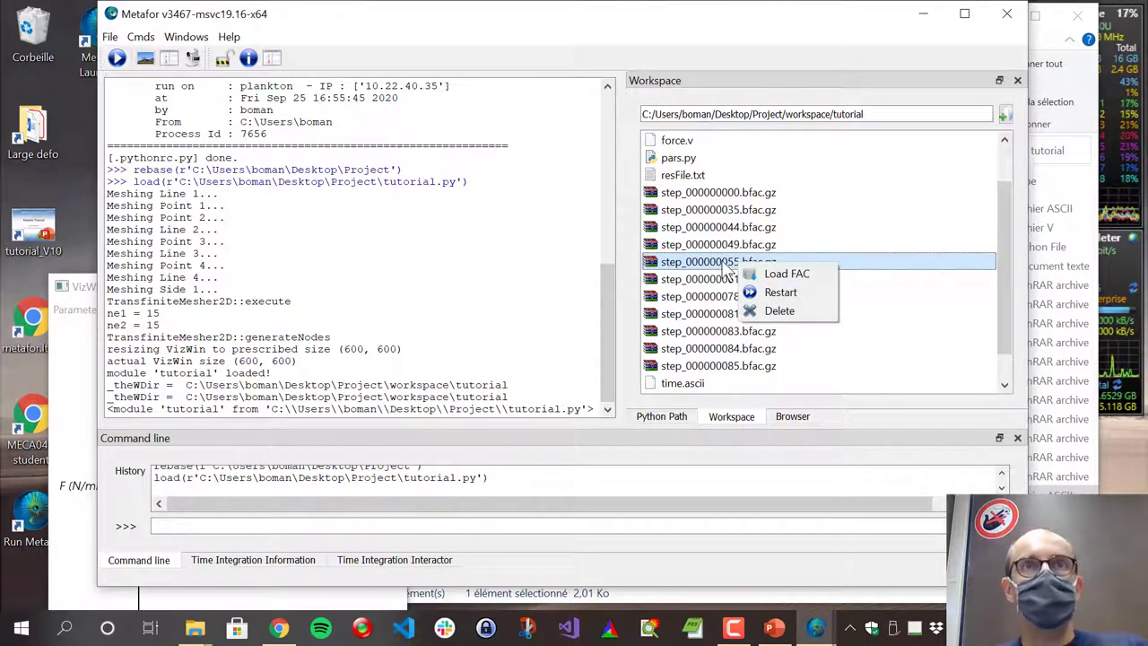
click(817, 272)
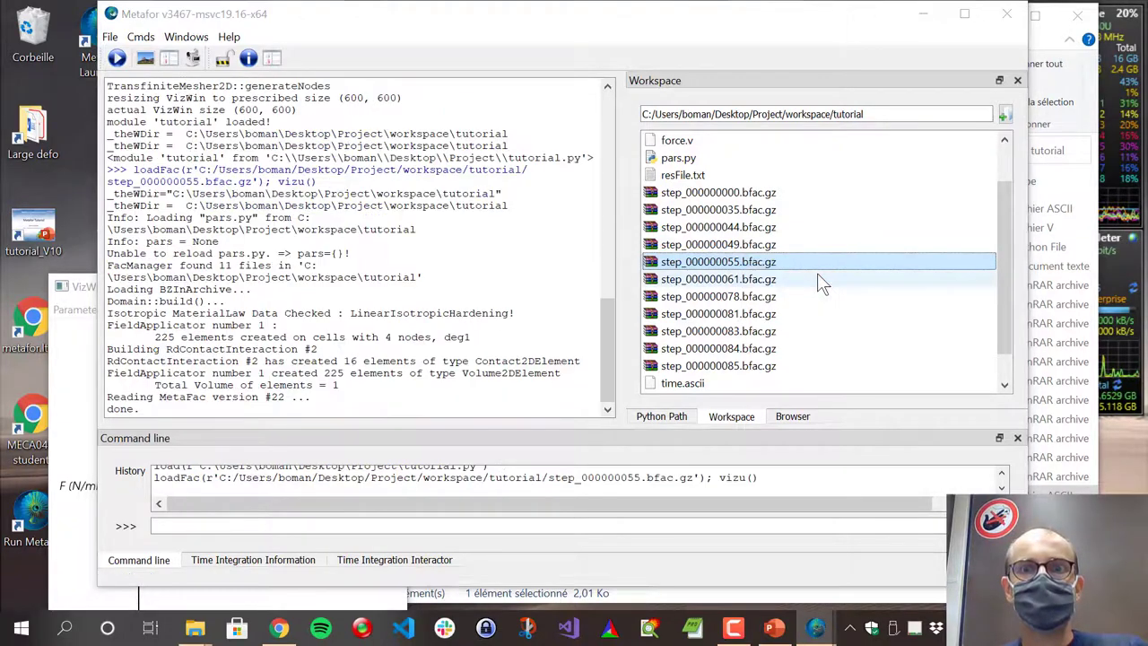
drag(624, 160, 218, 106)
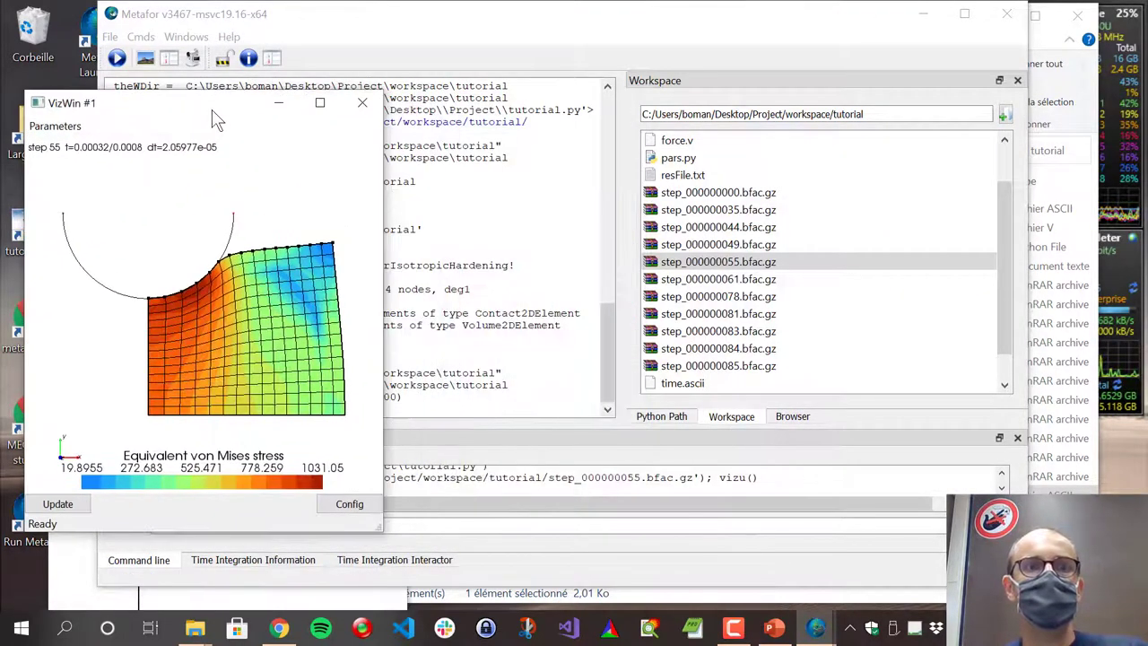
Load the step 85 results, then the undeformed step 0 mesh, via Load FAC.
click(743, 264)
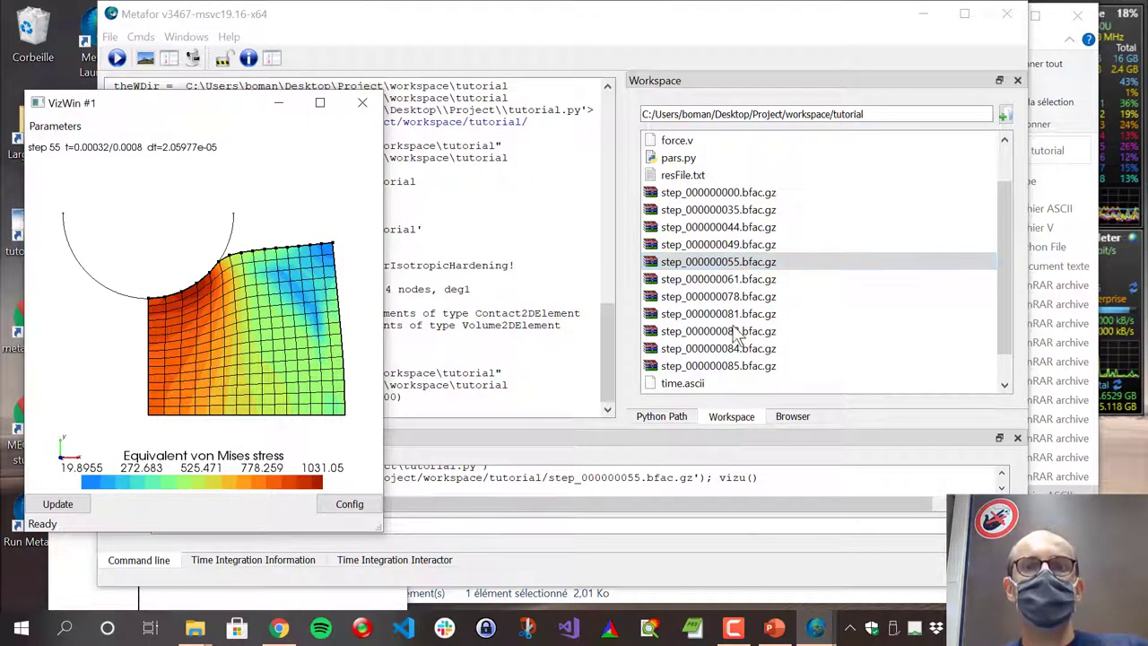
right_click(757, 366)
click(765, 376)
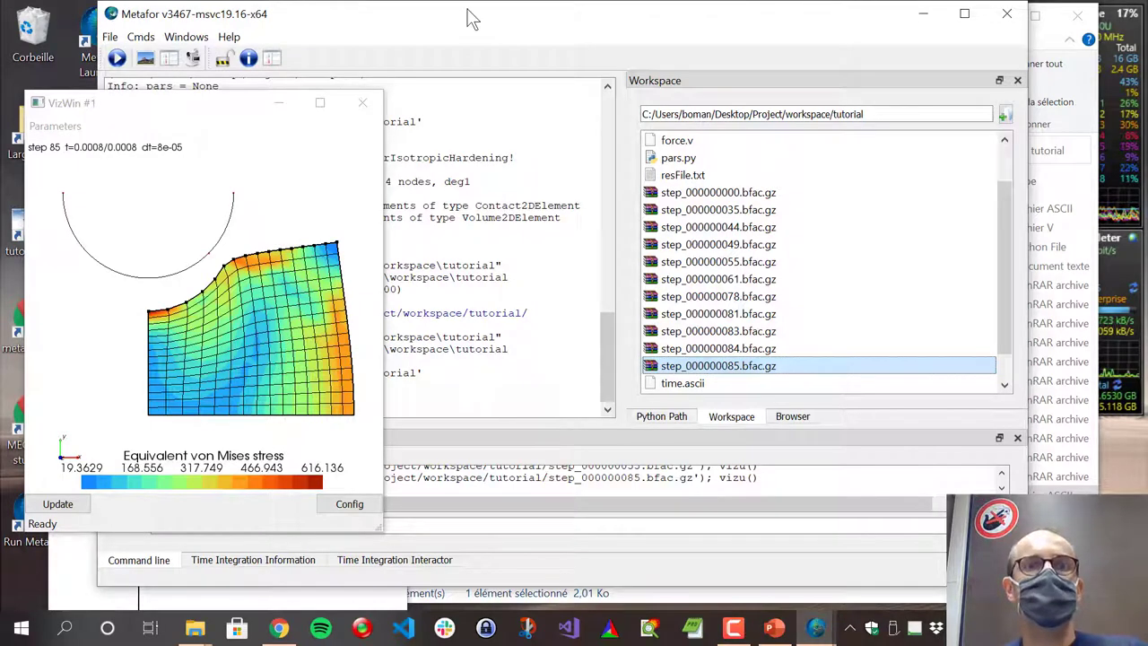
drag(470, 20, 601, 20)
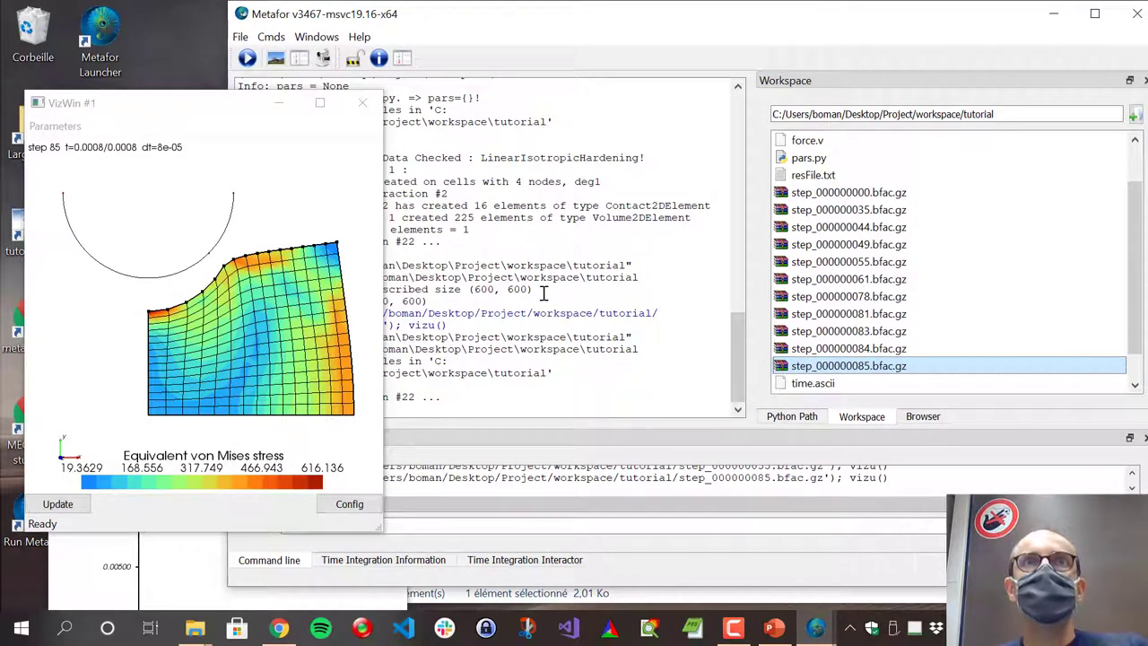
right_click(852, 193)
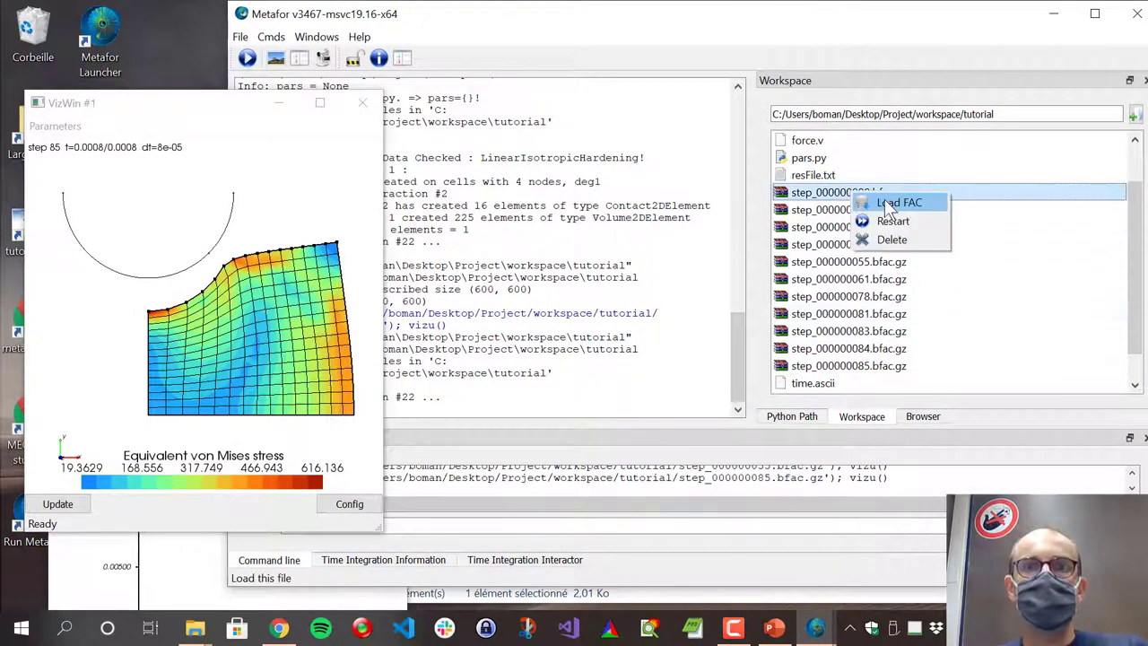
click(897, 203)
Load steps 44 and 81, then reload step 55 showing von Mises stress up to 1031.05.
right_click(870, 227)
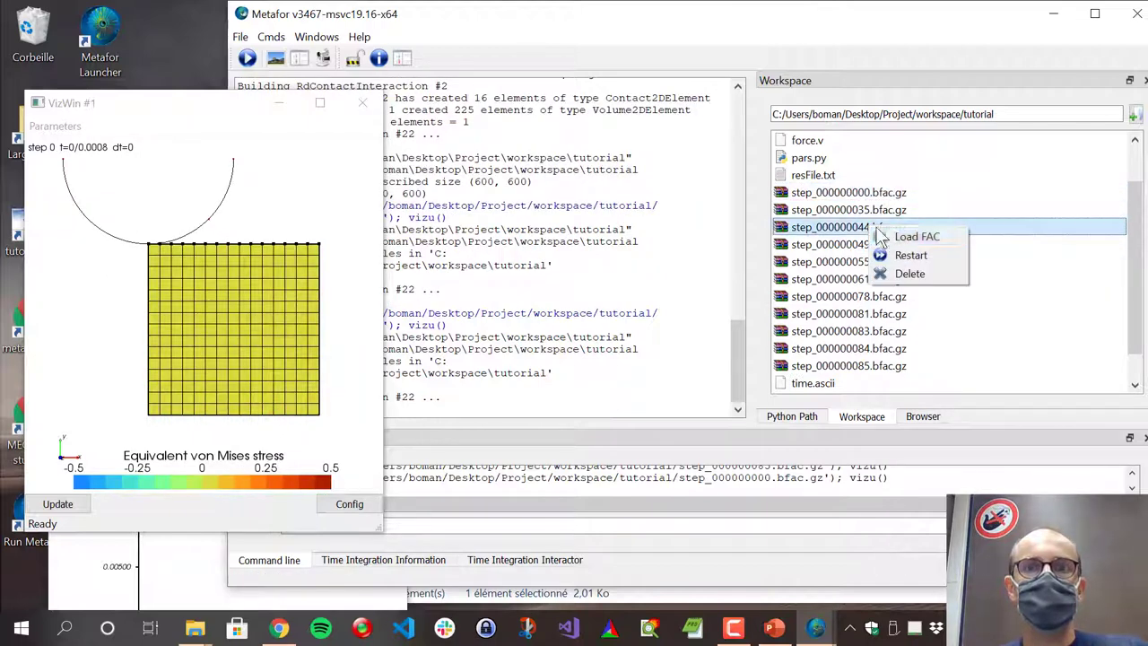
click(906, 237)
right_click(839, 313)
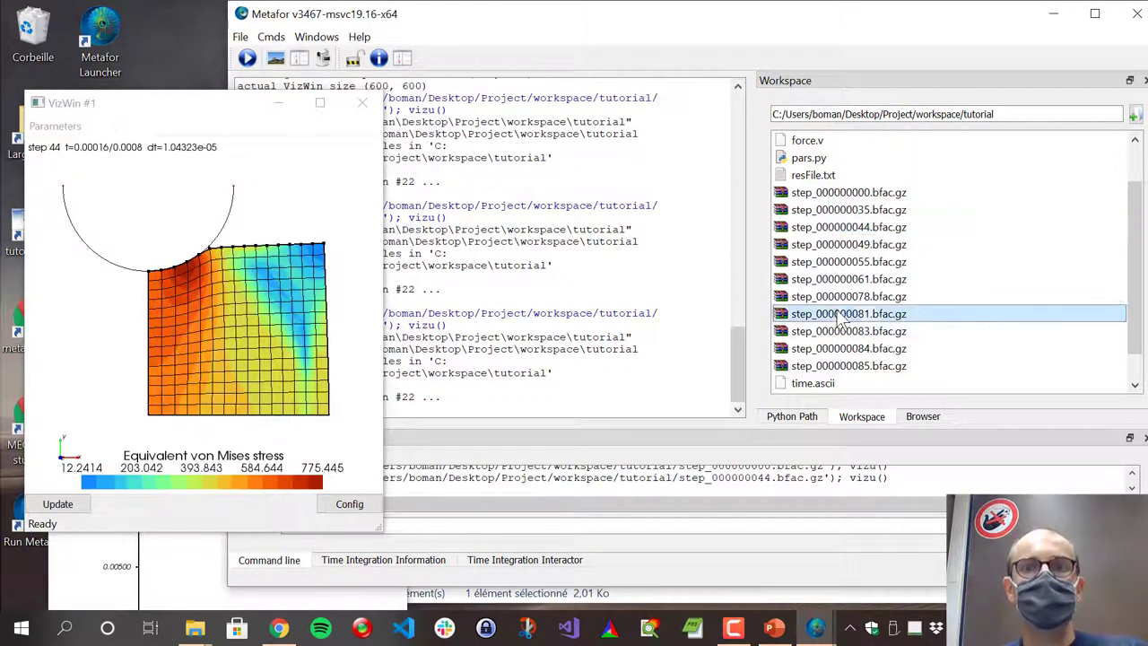
click(883, 321)
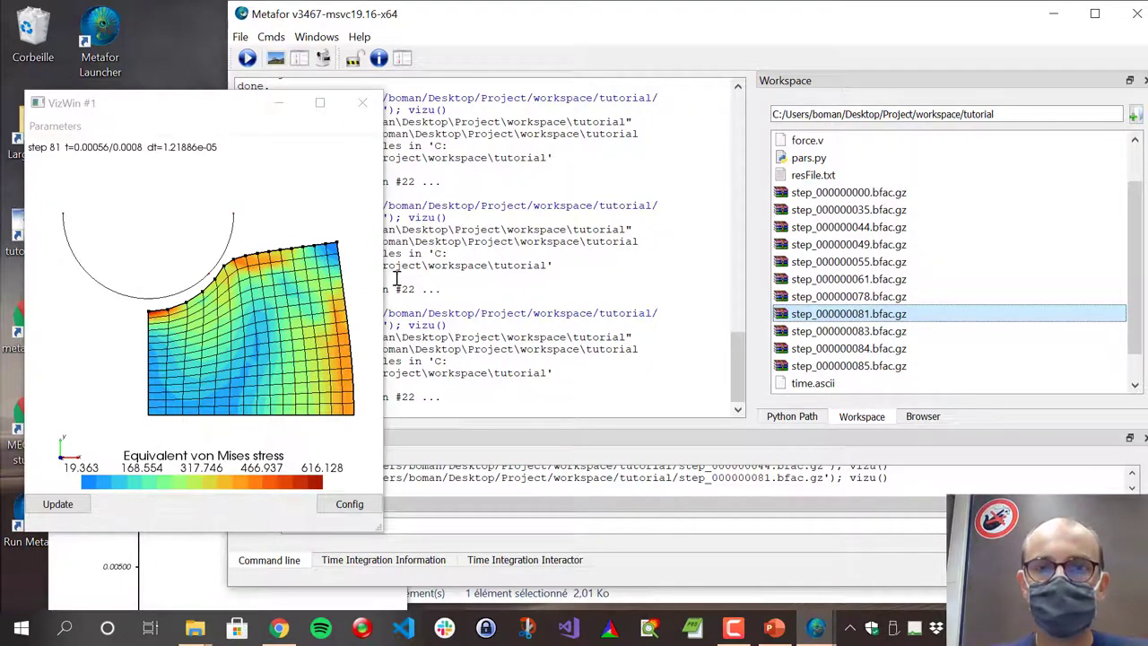
click(847, 261)
right_click(847, 260)
click(883, 269)
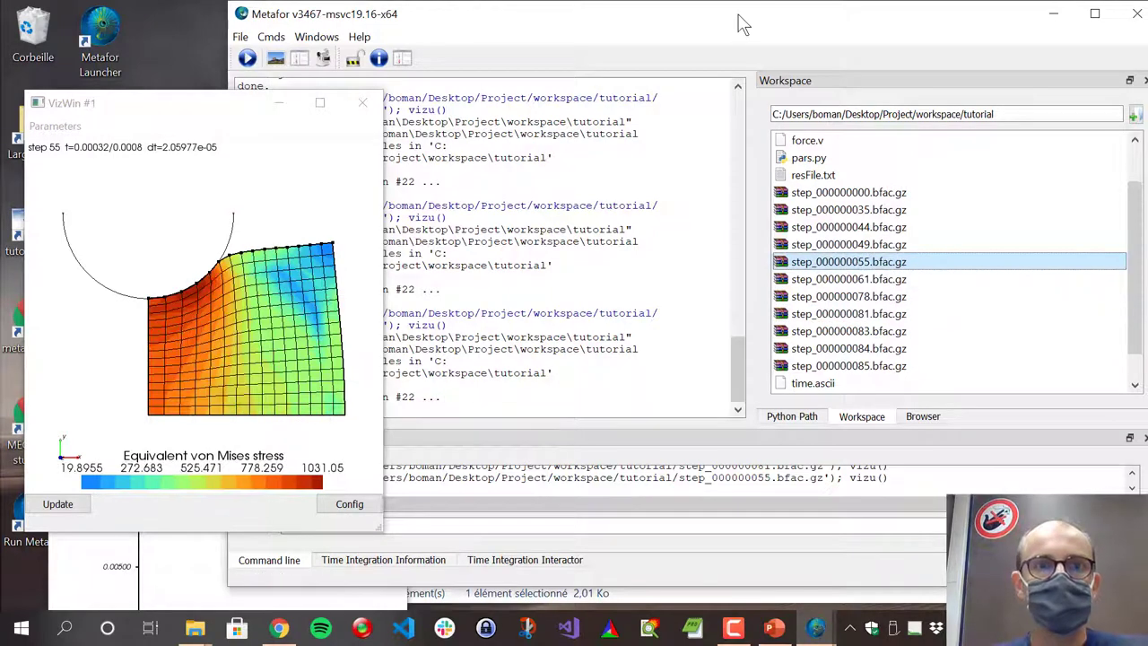
drag(730, 22, 641, 36)
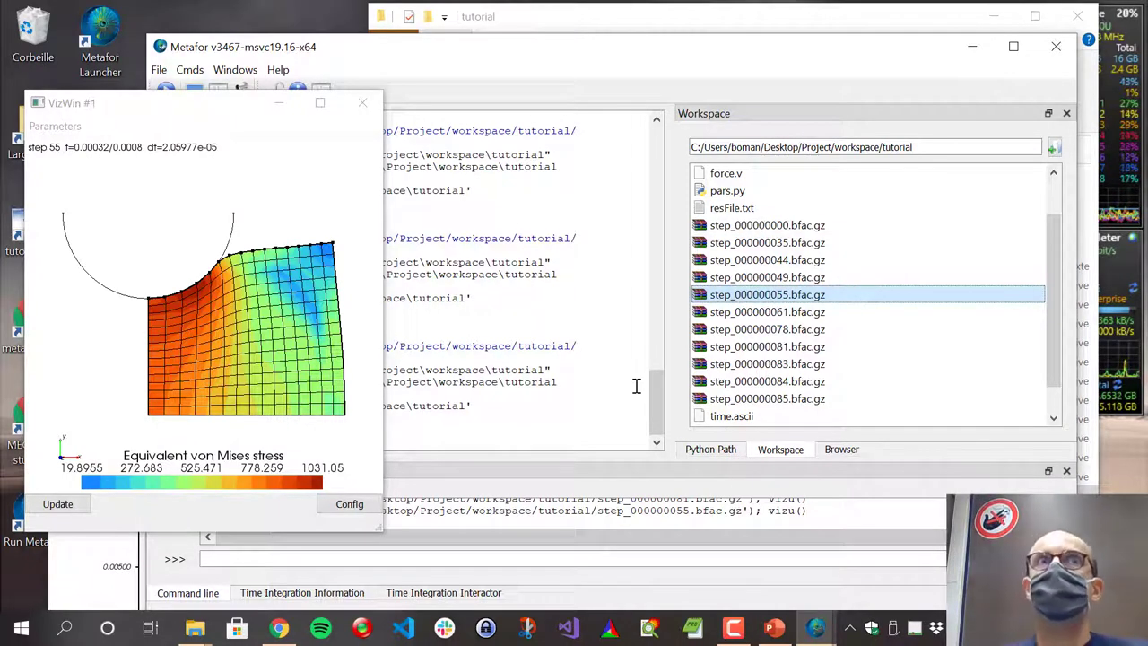
Close Metafor and return to the PowerPoint slide 'What is Metafor?'.
click(1055, 46)
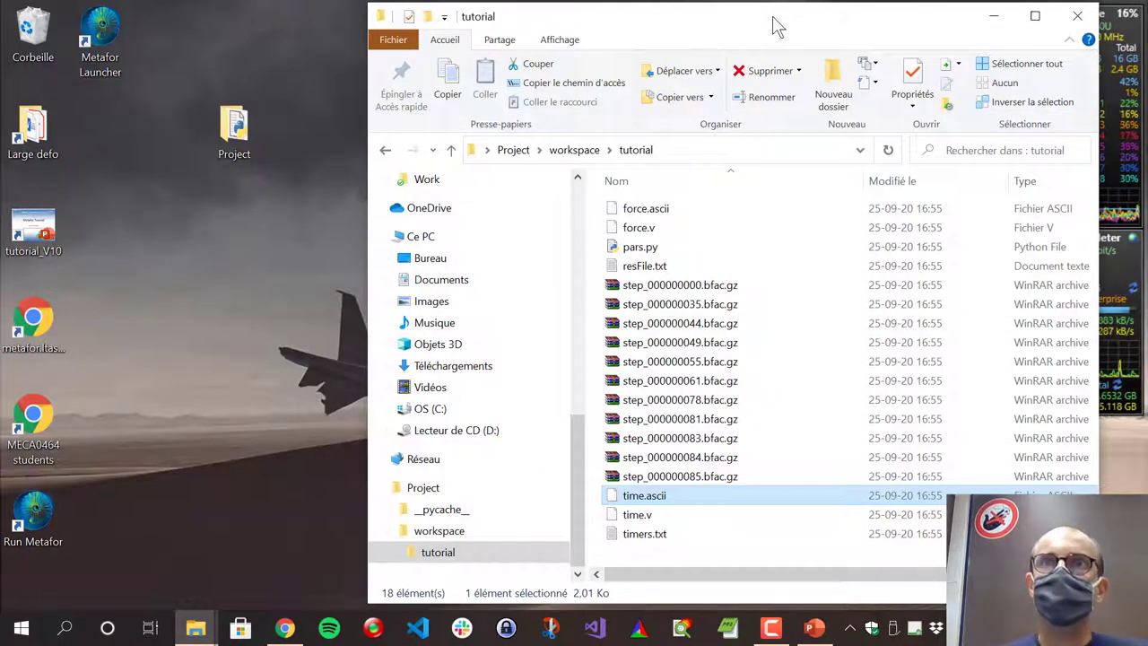
drag(761, 38, 683, 88)
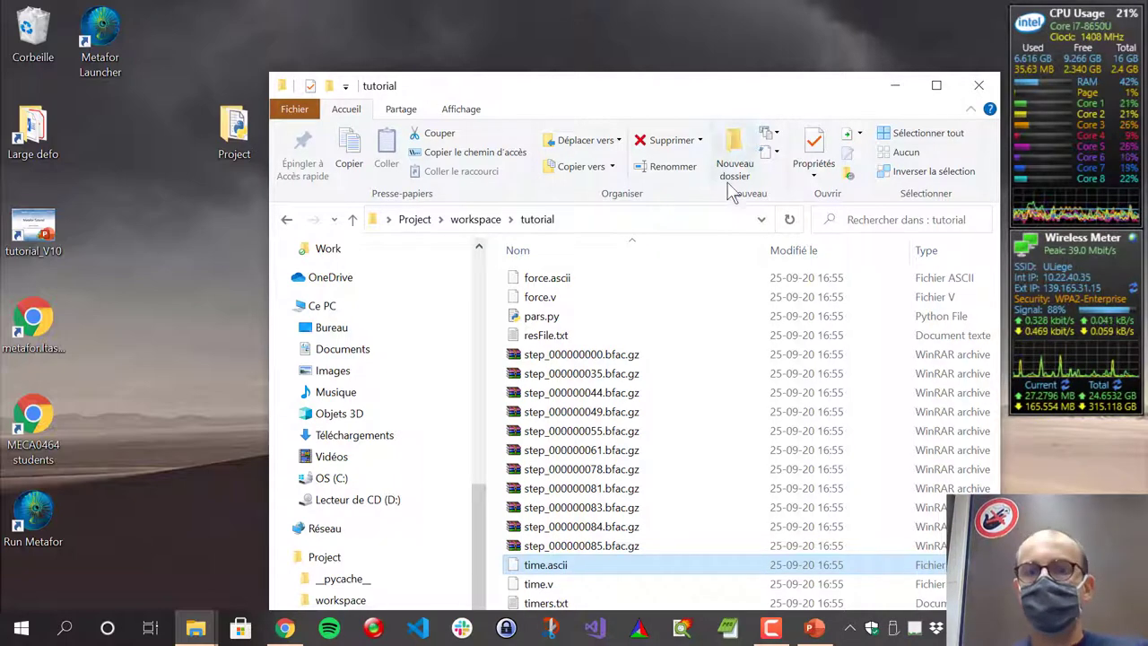
click(823, 631)
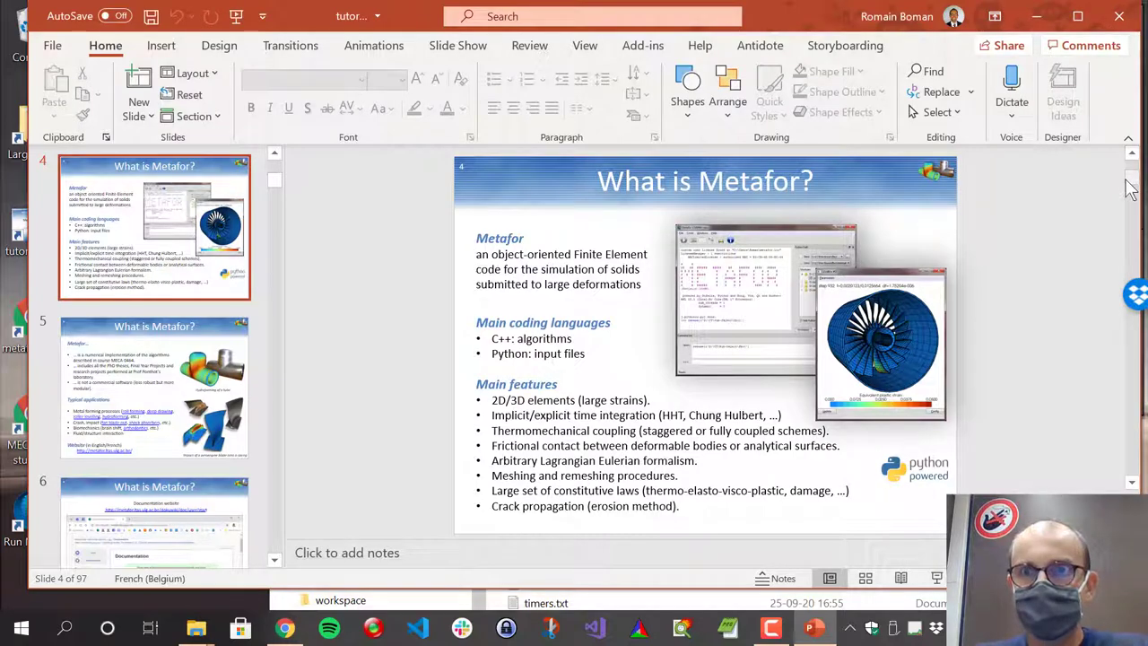
Run the slide show from the first slide and advance to the Outline slide.
click(936, 578)
key(Left)
key(Left)
key(Left)
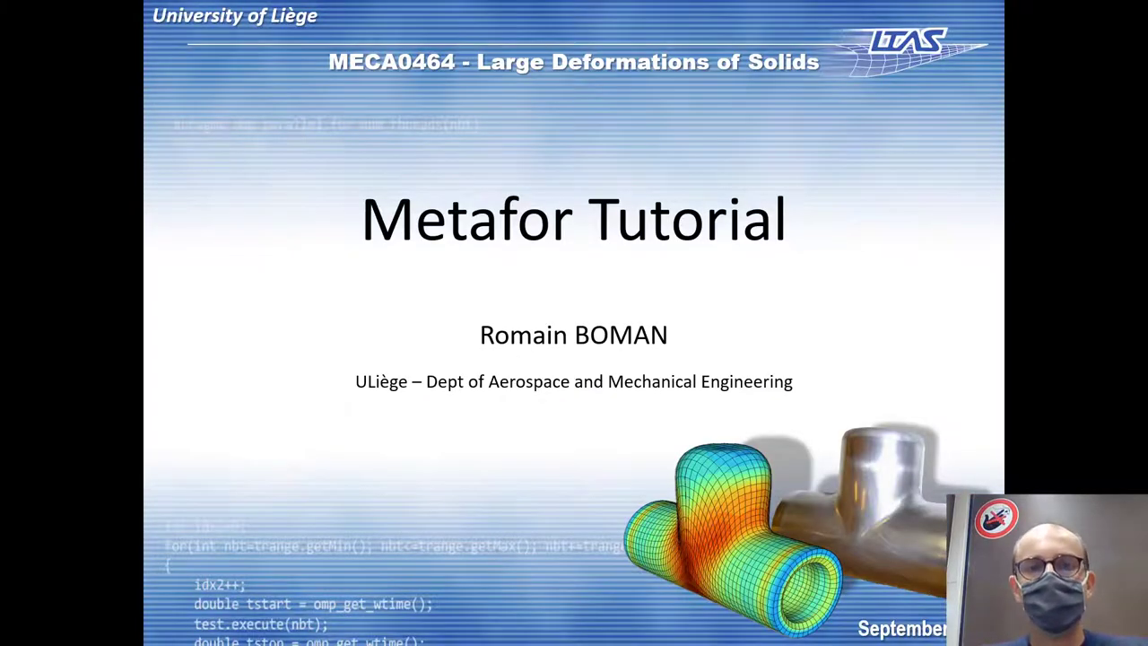
key(Right)
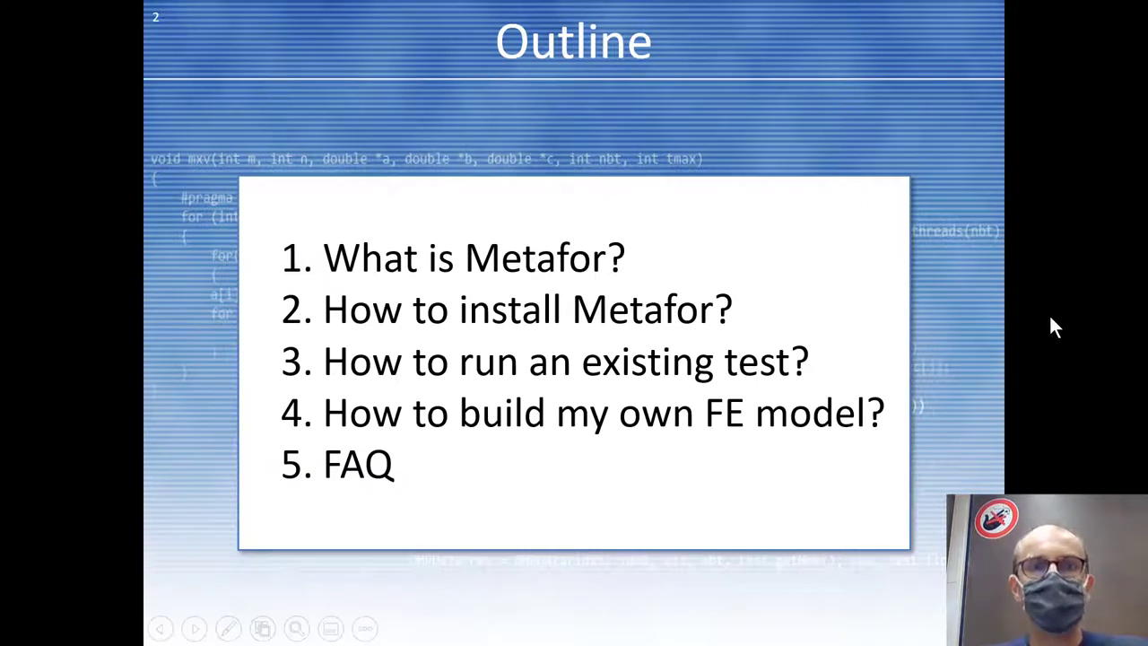